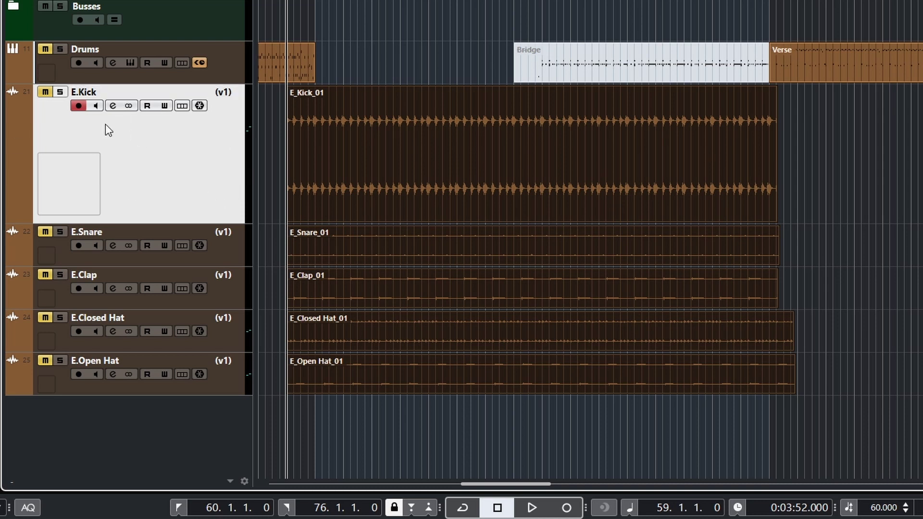
- Go through the E.Kick, E.Snare, E.Clap, E.Closed Hat and E.Open Hat tracks to check their record-enable state
click(77, 243)
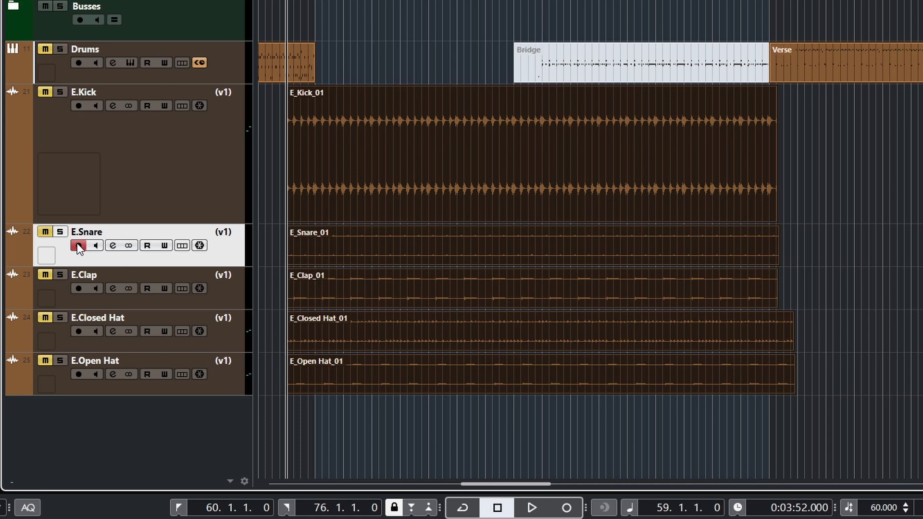
click(157, 179)
click(221, 253)
click(234, 298)
click(234, 337)
click(236, 360)
click(228, 276)
click(229, 243)
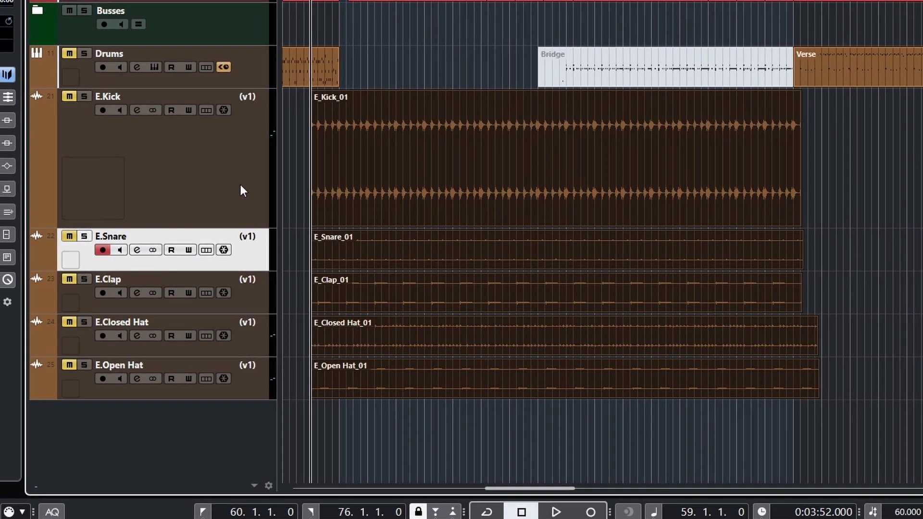
- Set the input routing of the E.Kick track to No Bus
click(211, 188)
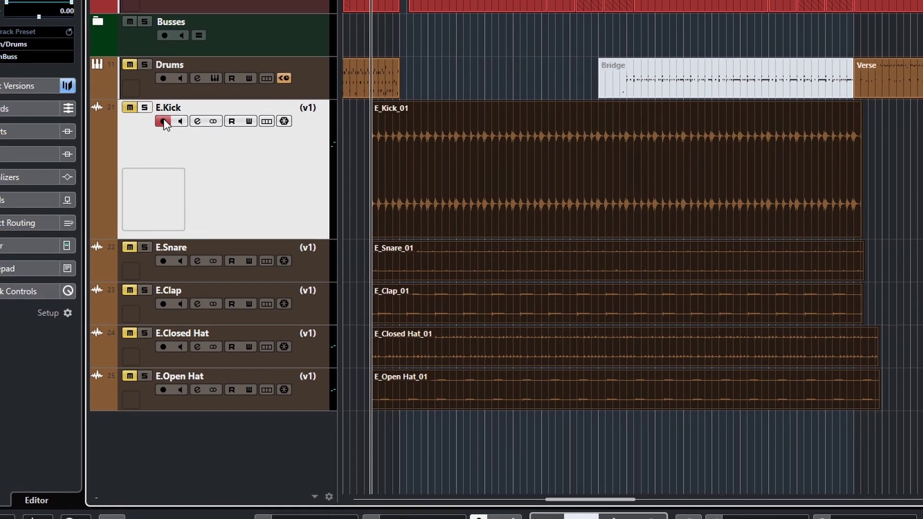
click(1, 47)
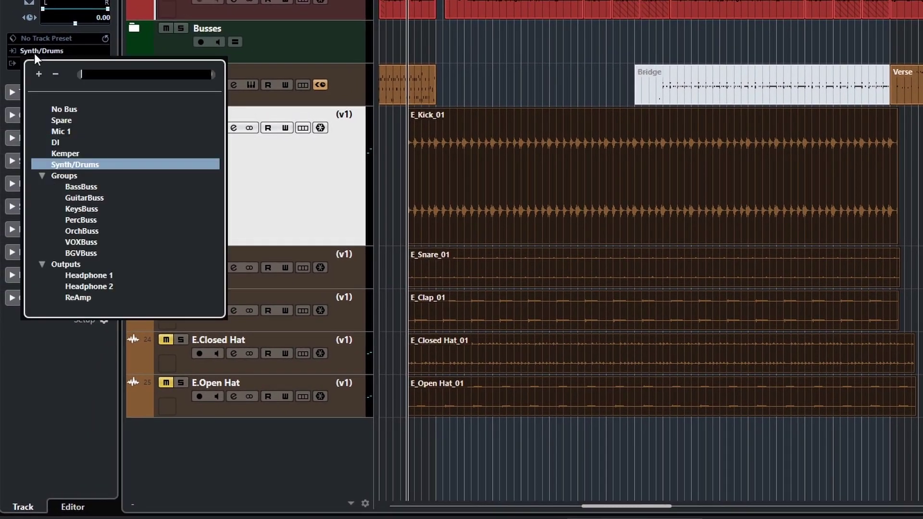
key(Escape)
click(55, 52)
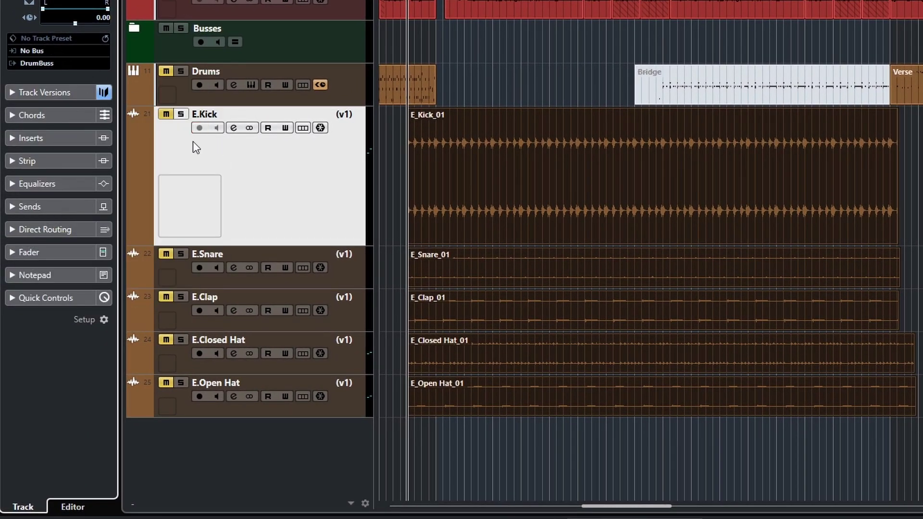
- Set the input routing of the E.Snare and E.Clap tracks to No Bus
click(348, 278)
click(56, 53)
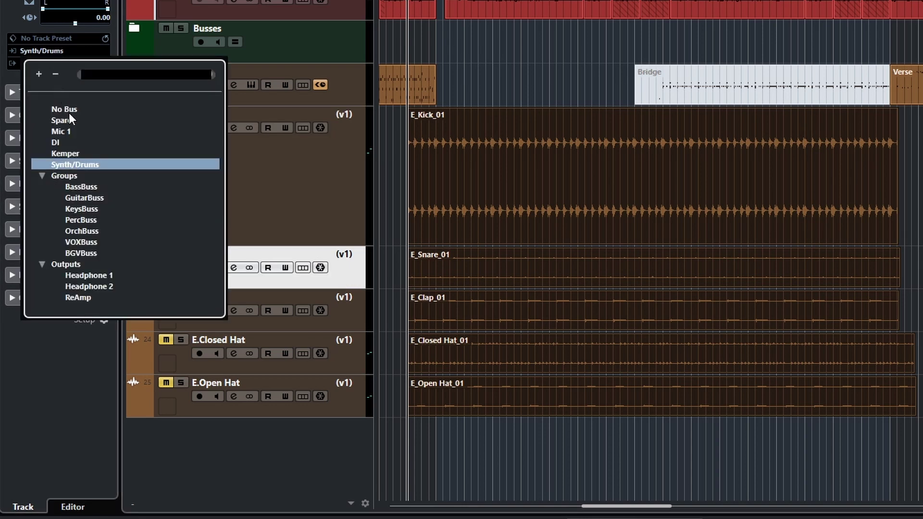
key(Escape)
click(342, 324)
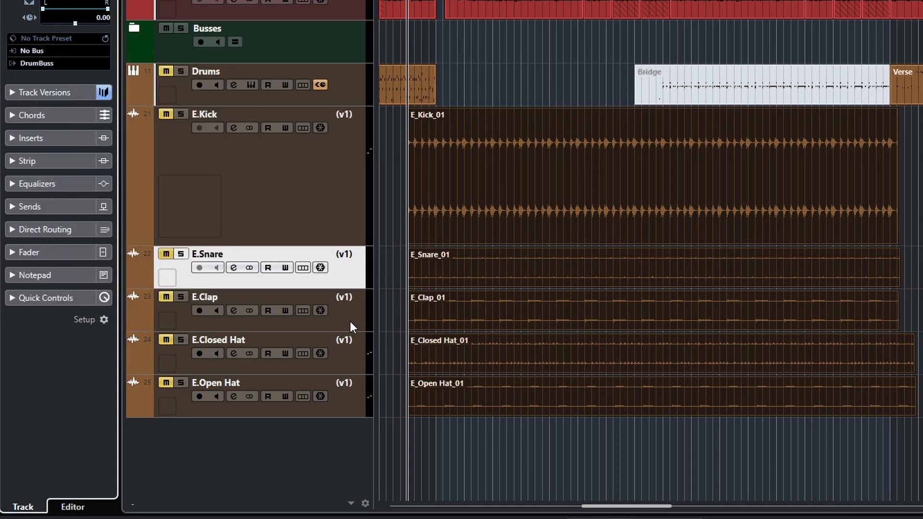
click(37, 54)
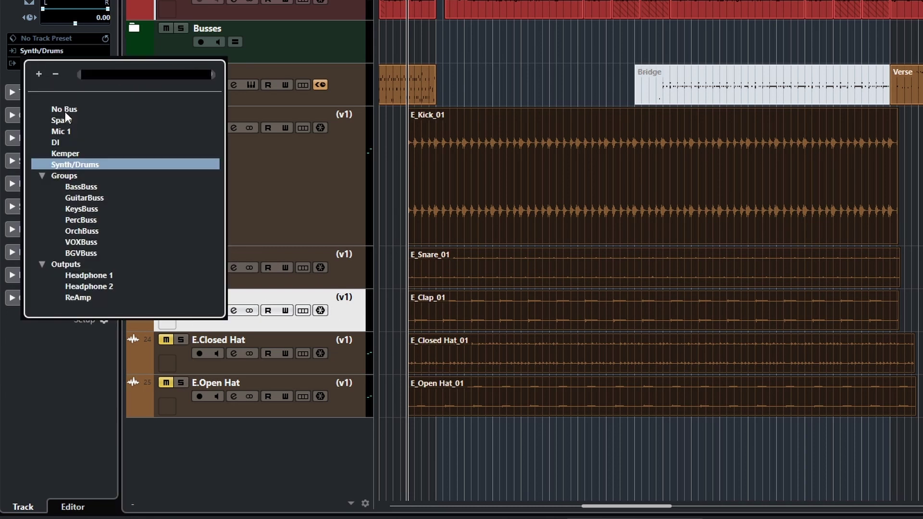
key(Escape)
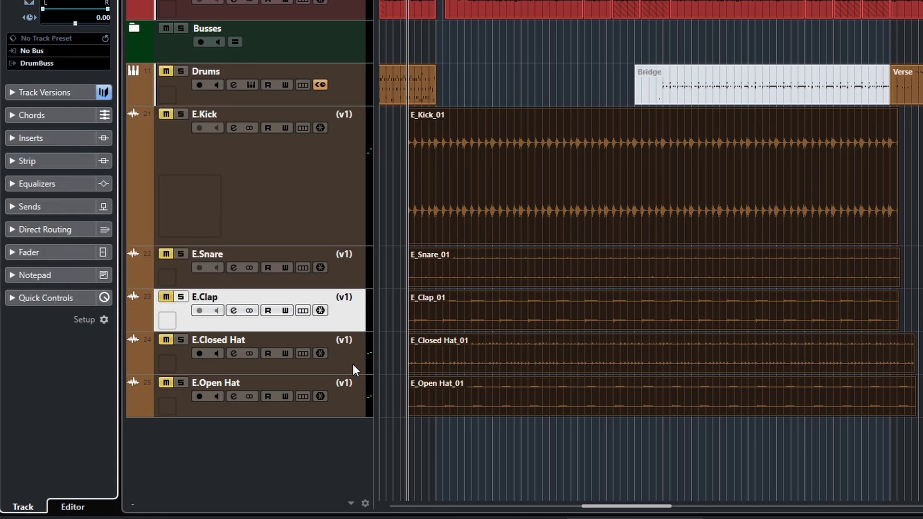
- Set the input routing of the E.Closed Hat and E.Open Hat tracks to No Bus and reselect the E.Kick track
click(353, 364)
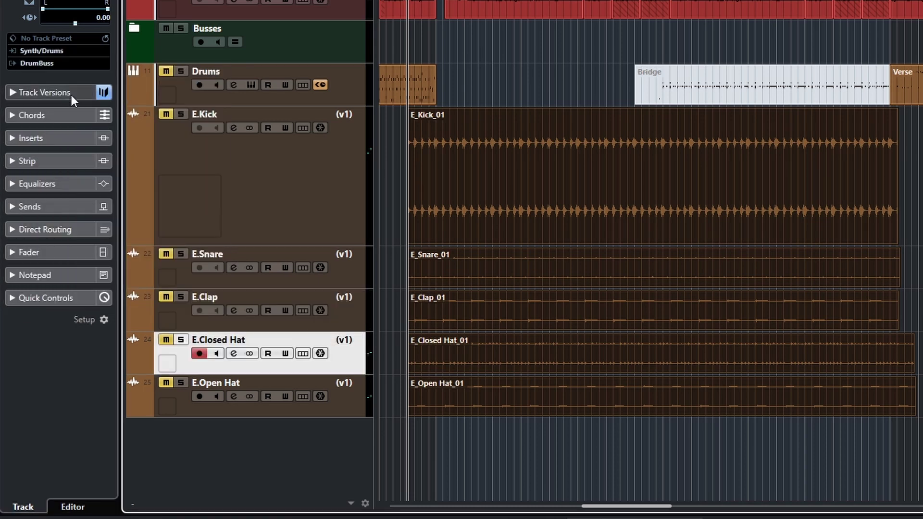
click(45, 50)
click(76, 111)
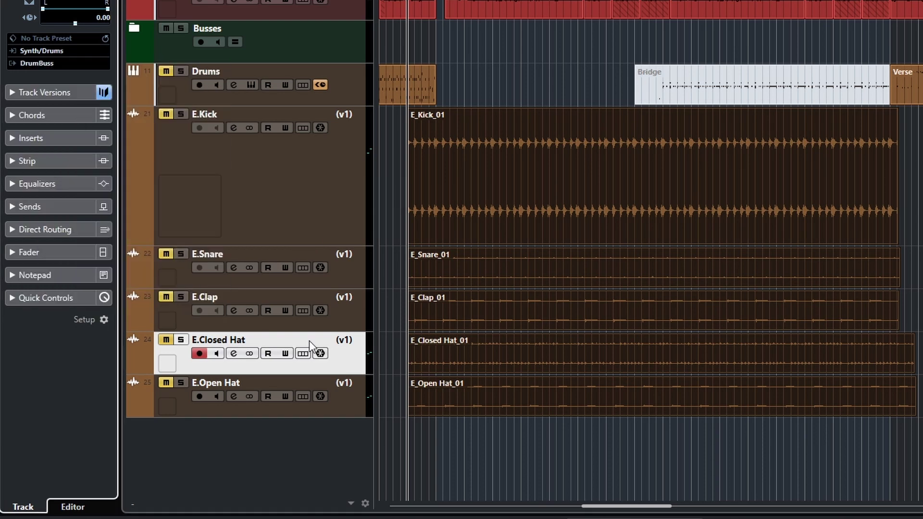
click(355, 404)
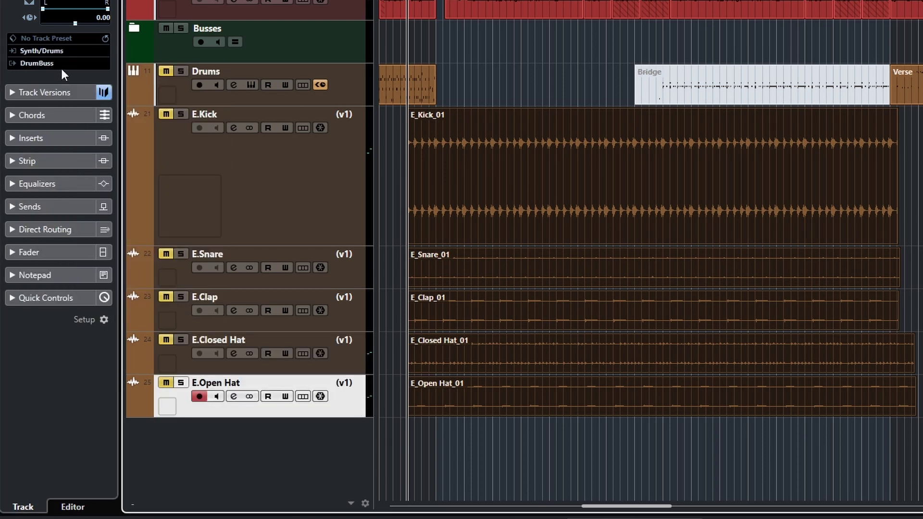
click(48, 51)
click(62, 109)
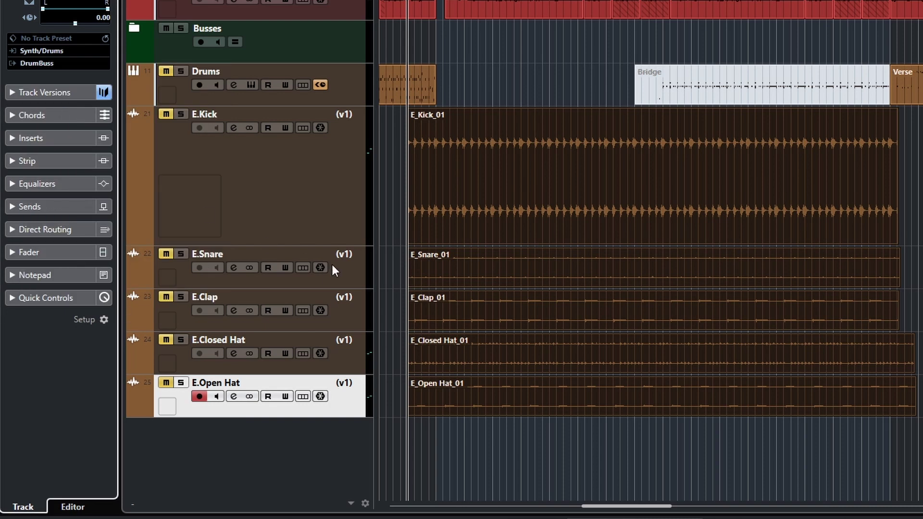
click(332, 210)
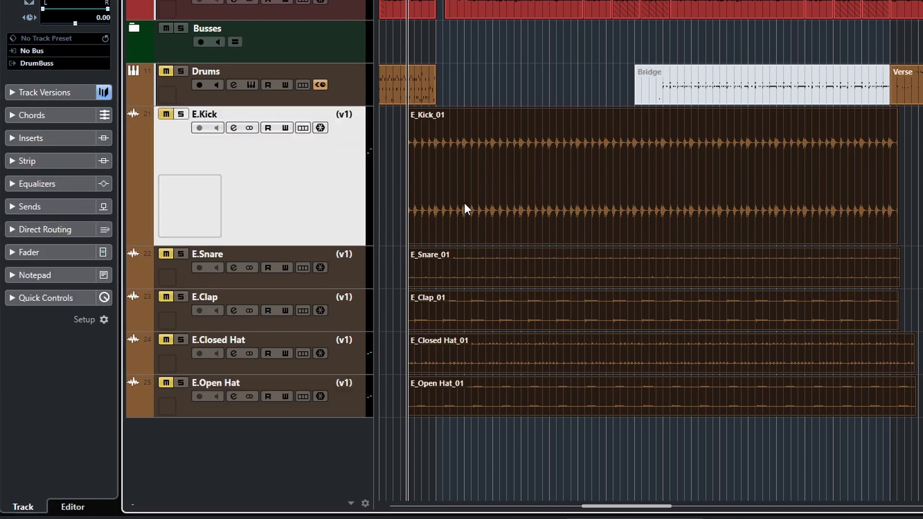
- Unmute the E.Kick track and play back the opening of its recording
click(597, 263)
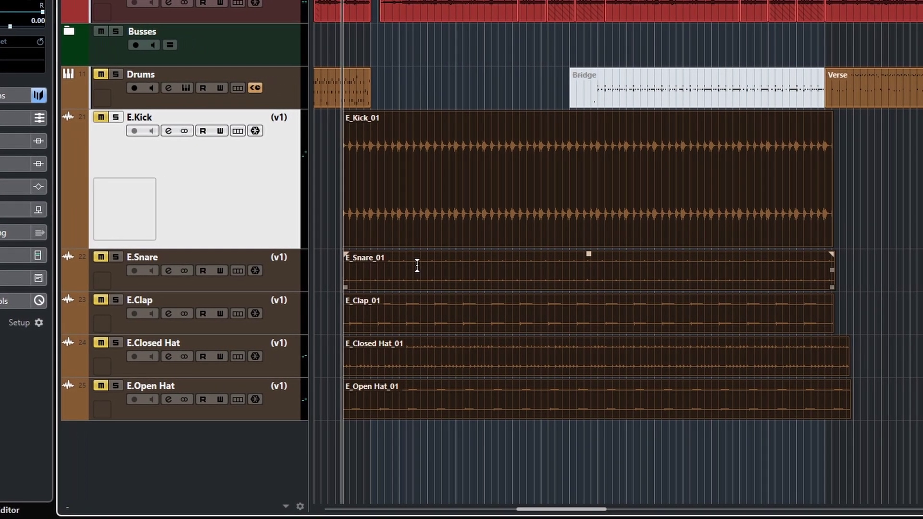
scroll(485, 264, down, 1)
scroll(400, 272, up, 3)
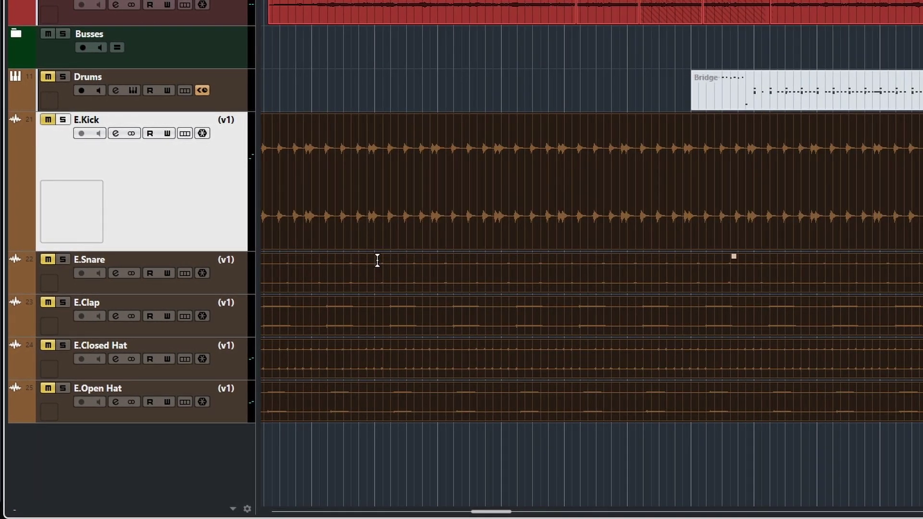
scroll(403, 262, left, 2)
scroll(377, 257, left, 2)
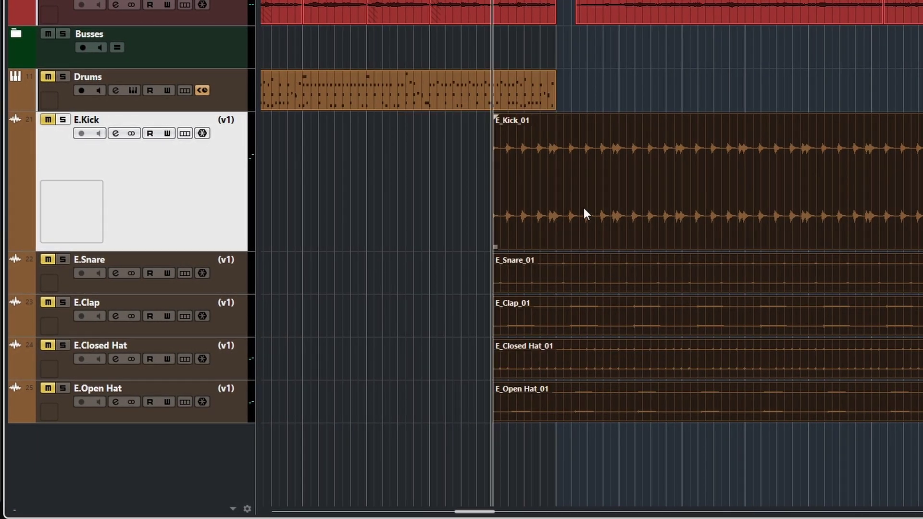
scroll(560, 216, up, 3)
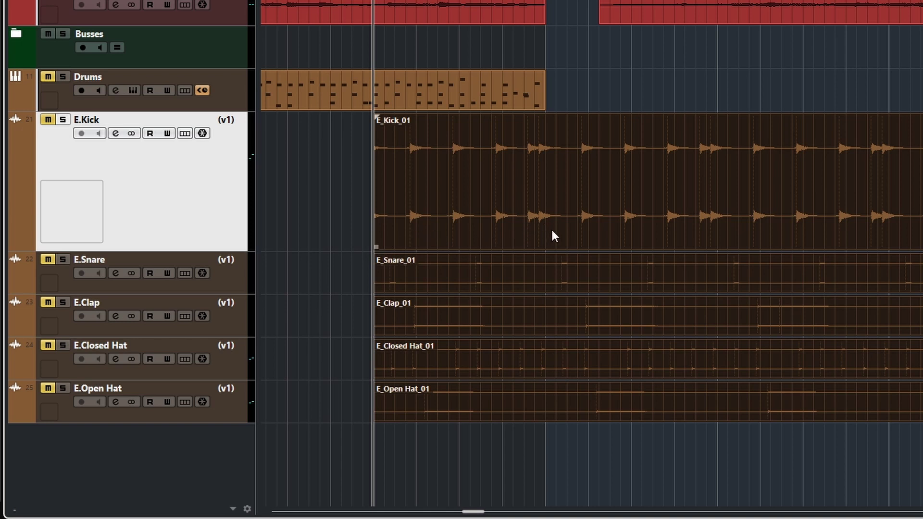
click(48, 119)
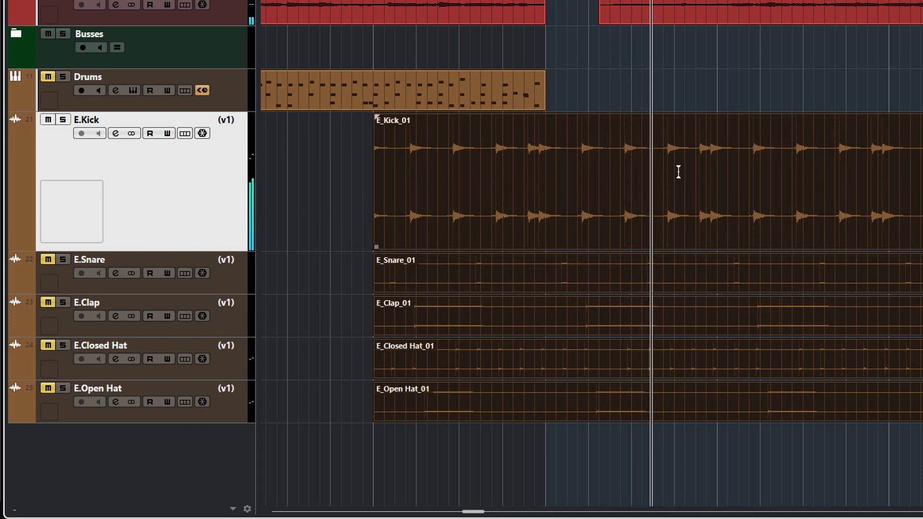
key(space)
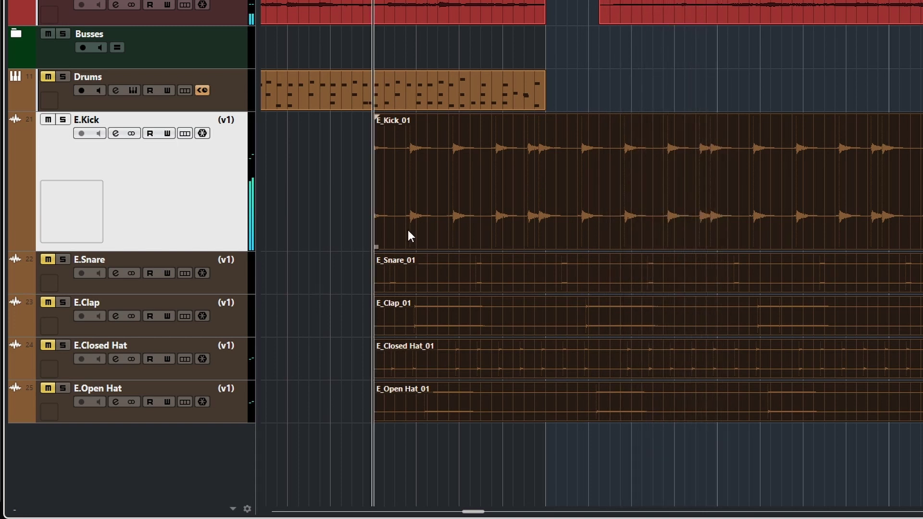
- Trim the start of only the E_Kick_01 event to just before its first full hit and move the event to bar 60
drag(375, 244, 407, 238)
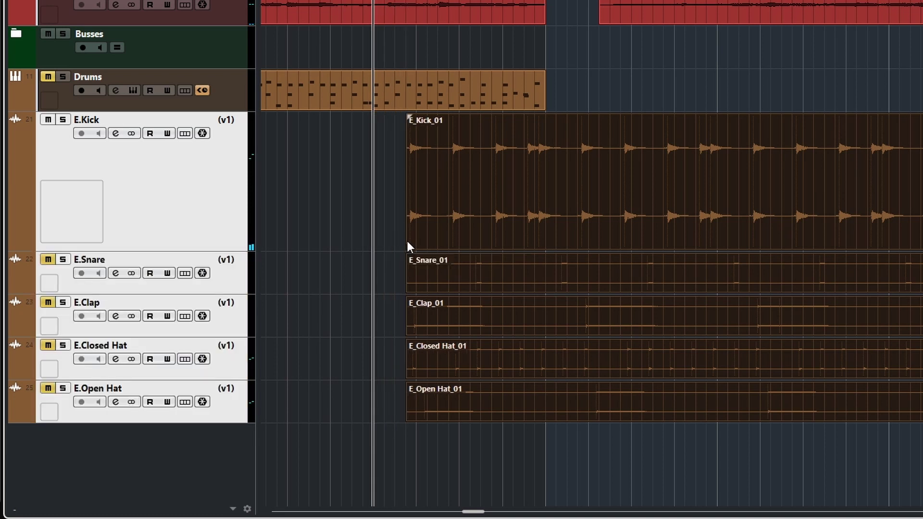
key(ctrl+z)
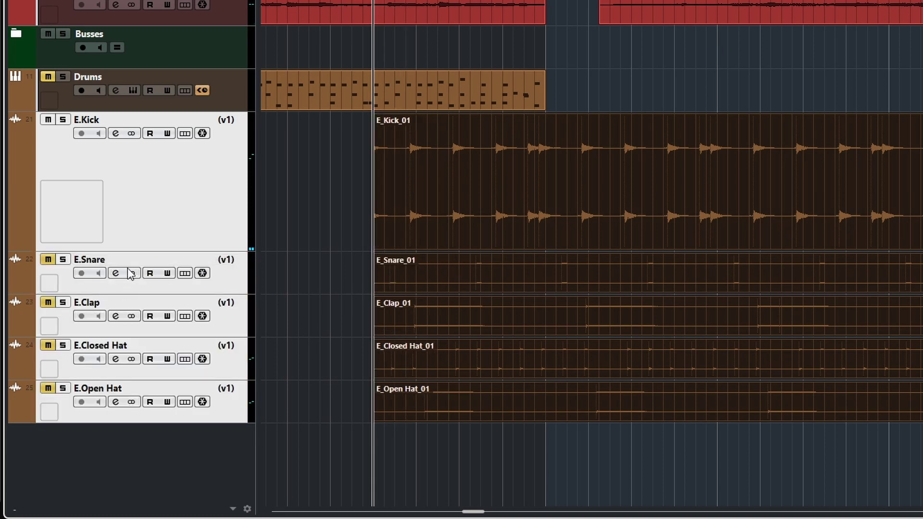
click(455, 236)
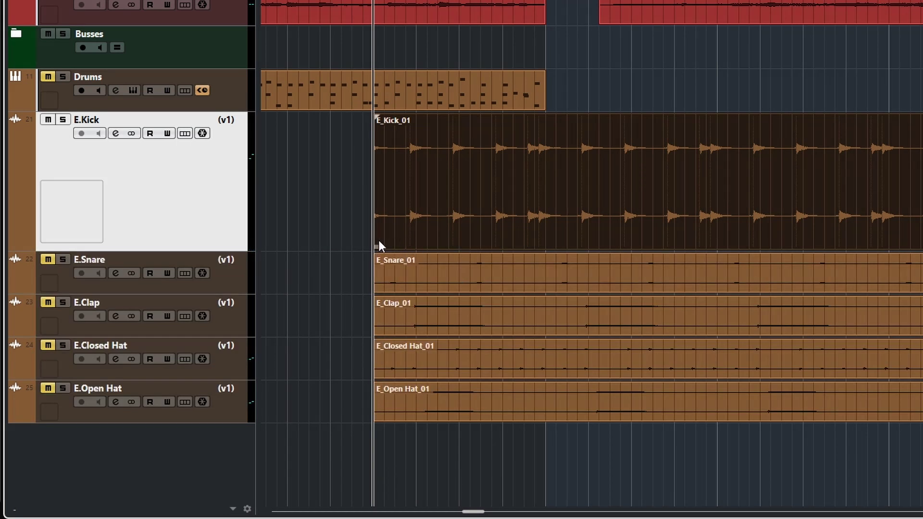
drag(376, 246, 408, 245)
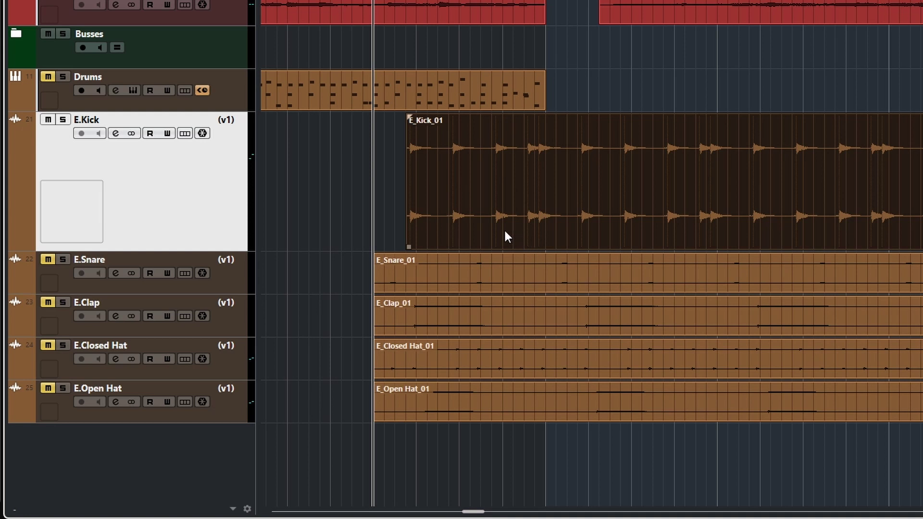
drag(514, 235, 634, 235)
- Trim more silence from the start of E_Kick_01 and nudge the event so its first hit sits close to the bar 60 line
scroll(653, 212, down, 1)
scroll(648, 224, up, 4)
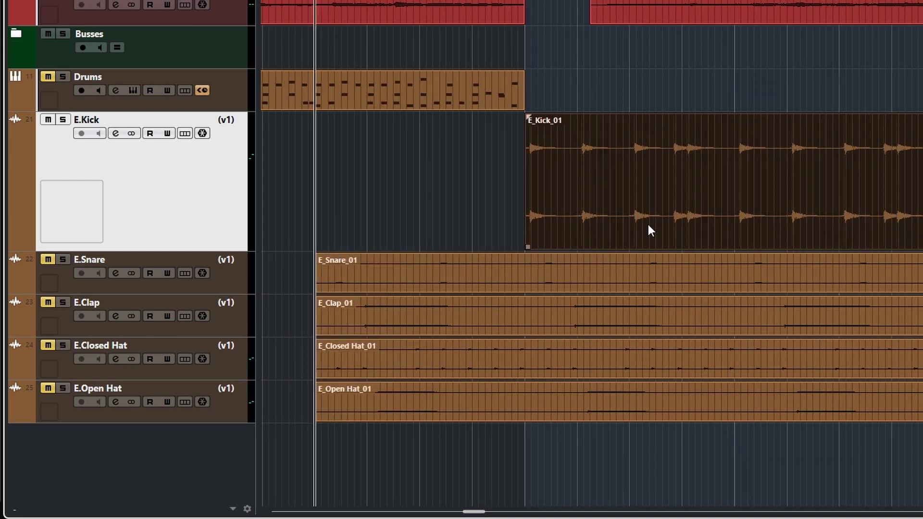
scroll(648, 223, up, 2)
scroll(541, 197, left, 4)
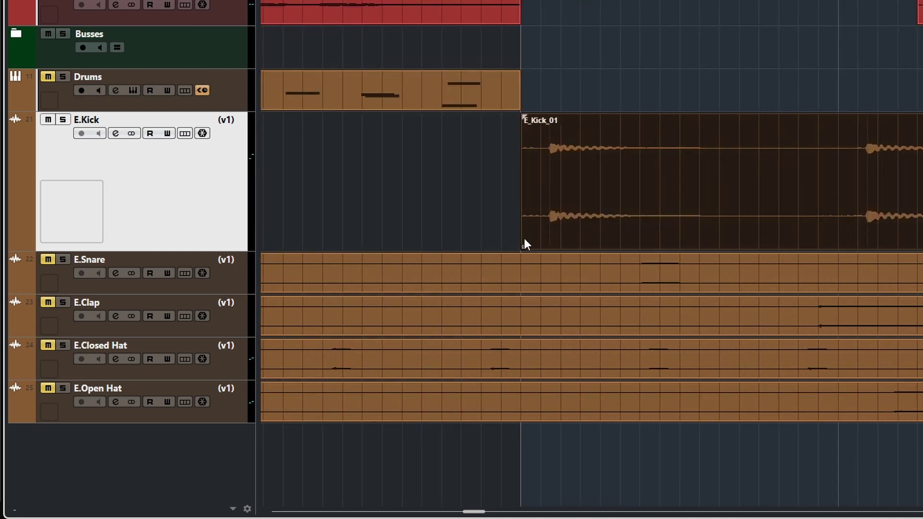
drag(523, 248, 564, 241)
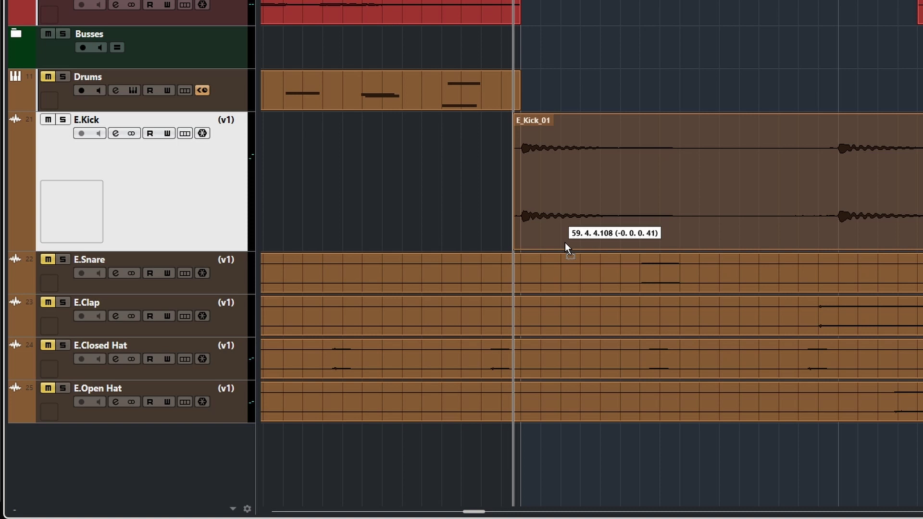
drag(564, 243, 564, 242)
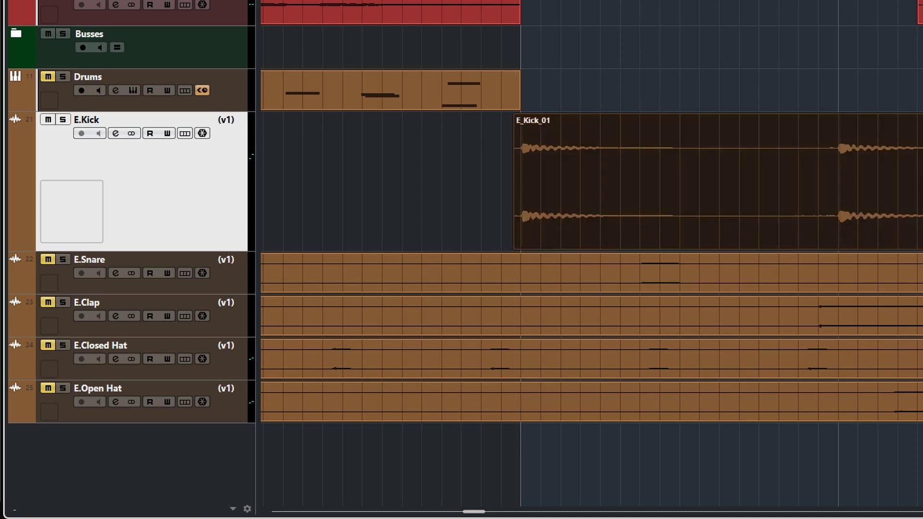
mouse_move(586, 226)
mouse_down()
mouse_move(646, 229)
mouse_move(575, 225)
mouse_move(592, 229)
mouse_move(583, 228)
mouse_up()
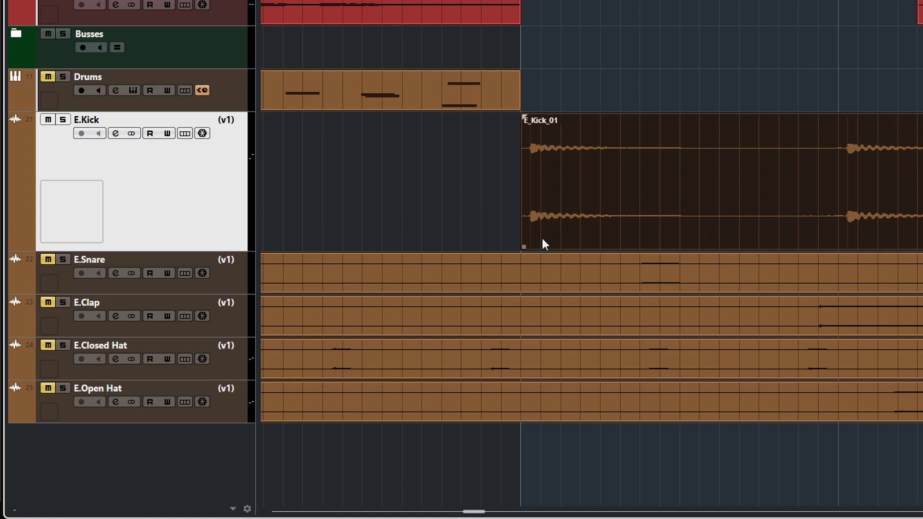
mouse_move(542, 238)
mouse_down()
mouse_move(533, 236)
mouse_move(564, 238)
mouse_move(536, 242)
mouse_up()
- Trim the start of the E_Kick_01 event to the bar 60 line
ctrl+scroll(596, 234, down, 2)
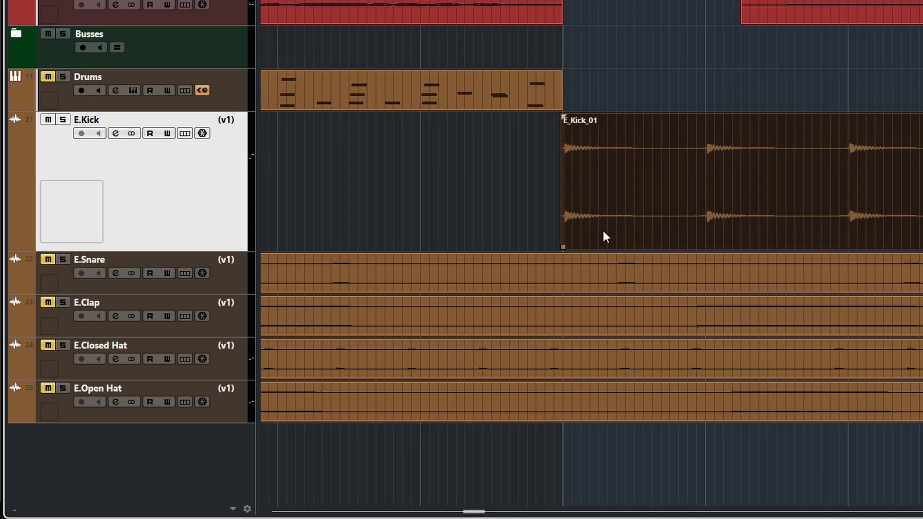
ctrl+scroll(604, 232, up, 3)
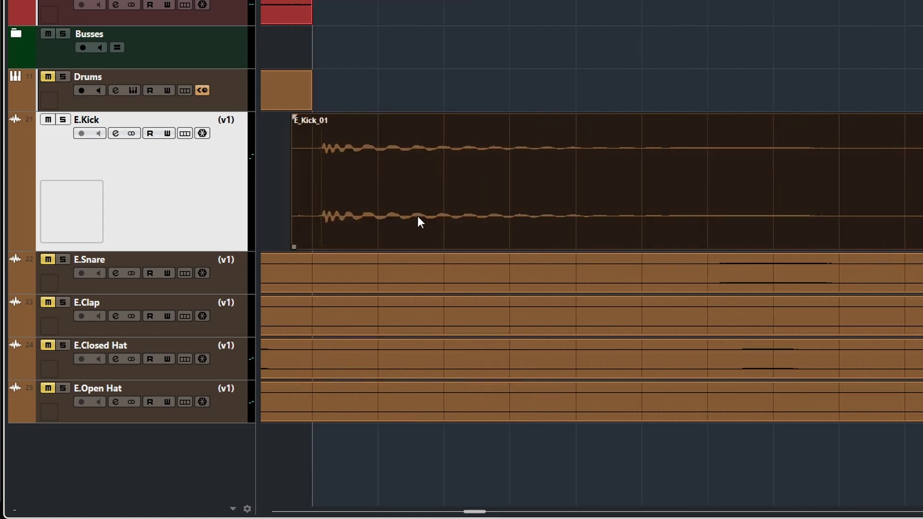
drag(294, 247, 314, 245)
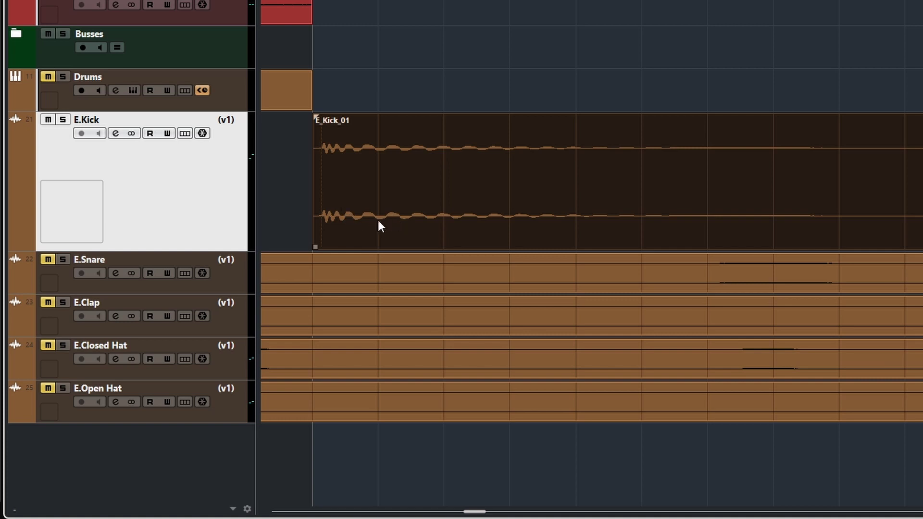
- Trim the start of E_Kick_01 right up to the transient of its first kick hit
scroll(377, 221, up, 1)
scroll(385, 216, down, 3)
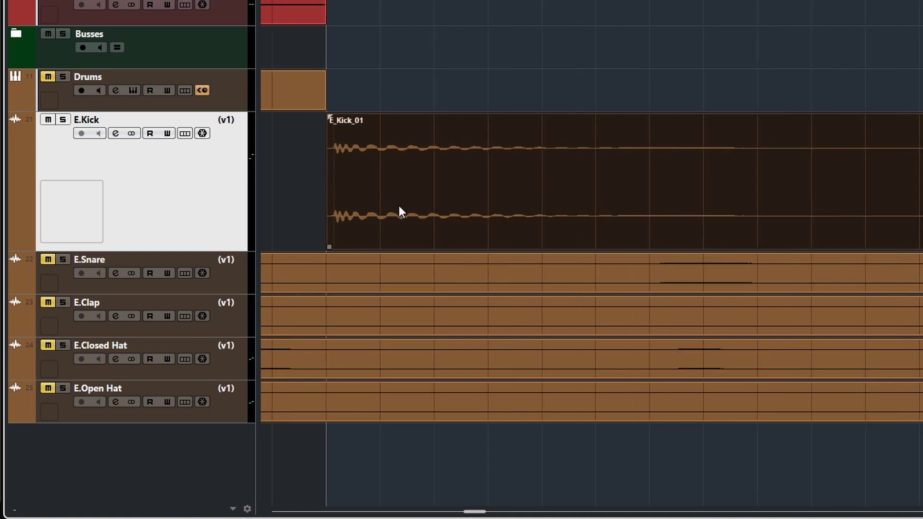
scroll(401, 221, up, 4)
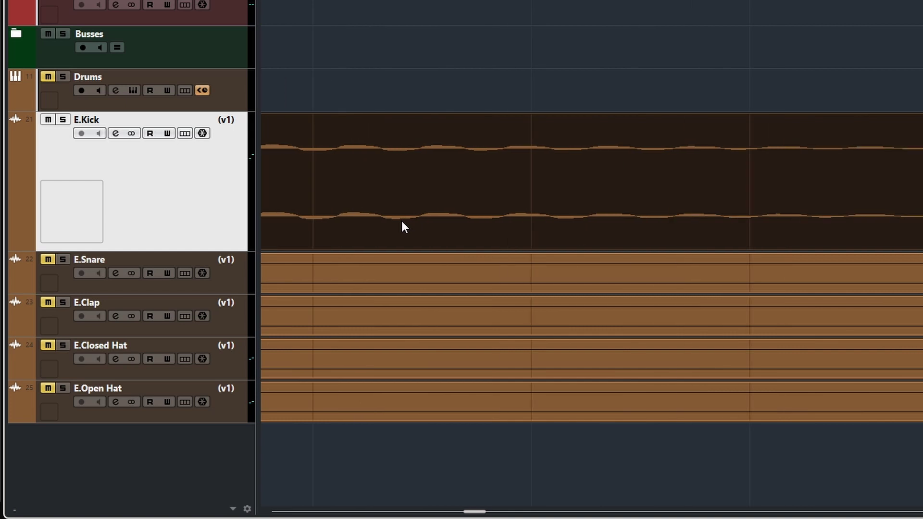
scroll(400, 222, left, 5)
drag(558, 247, 583, 247)
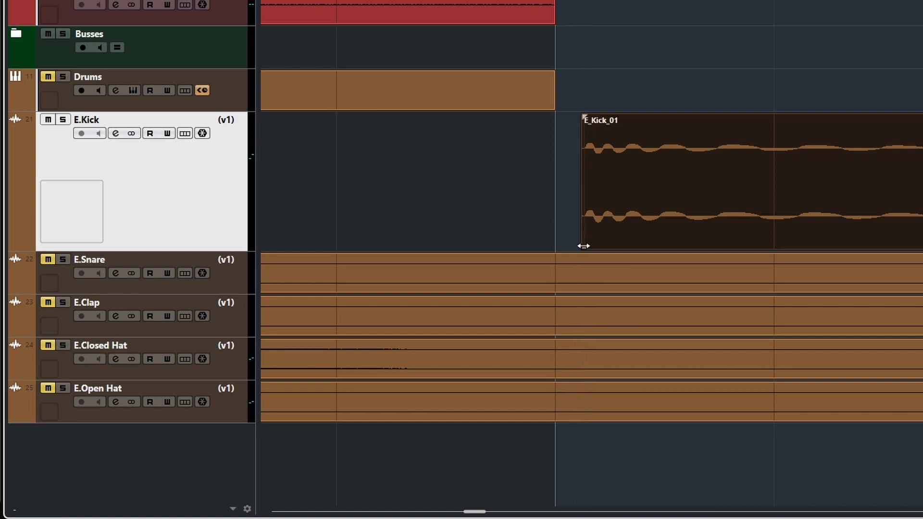
- Move the trimmed E_Kick_01 event so its start sits on the bar 60 line
scroll(625, 239, down, 5)
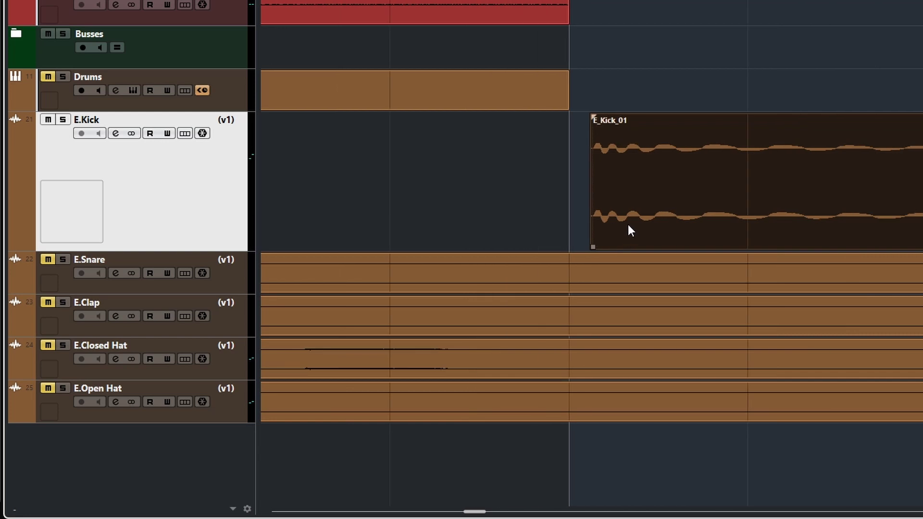
mouse_move(661, 233)
mouse_down()
mouse_move(651, 235)
mouse_move(671, 232)
mouse_up()
scroll(675, 229, down, 5)
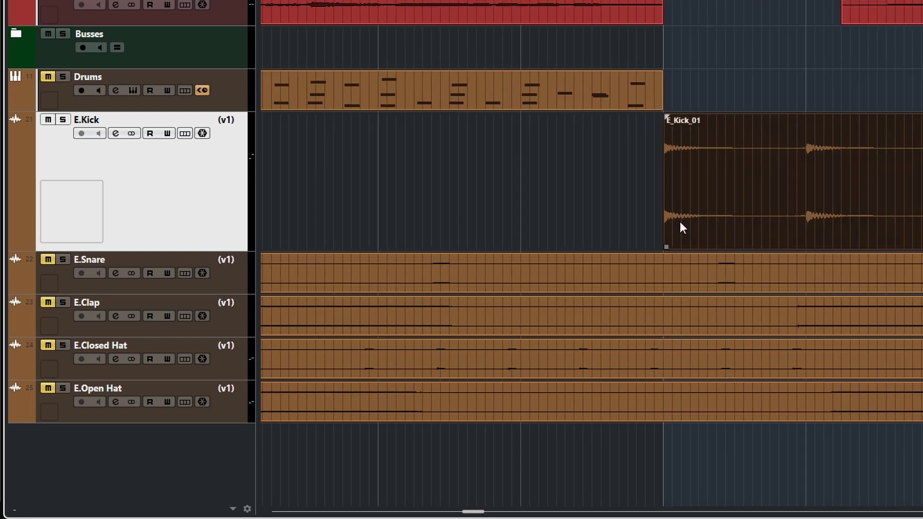
- Play the project from before bar 60 and check the timing of the E.Kick hits against the grid
scroll(679, 229, down, 5)
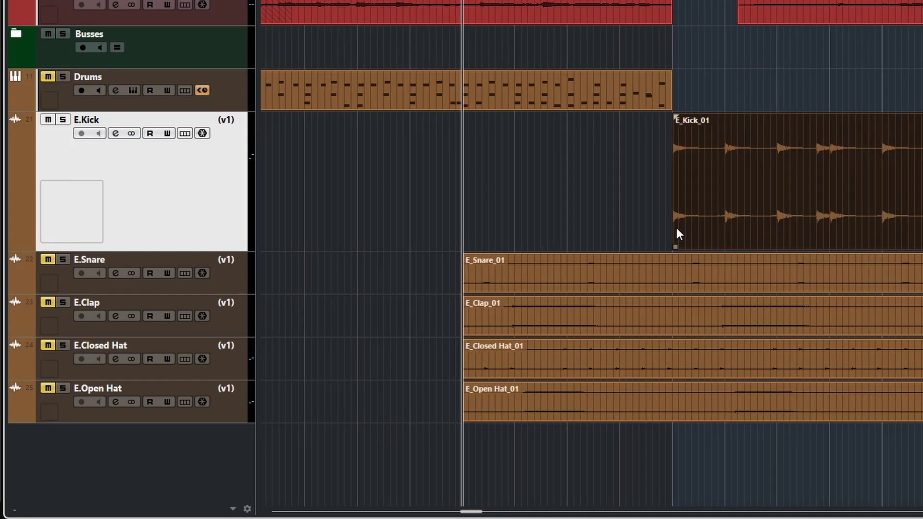
key(space)
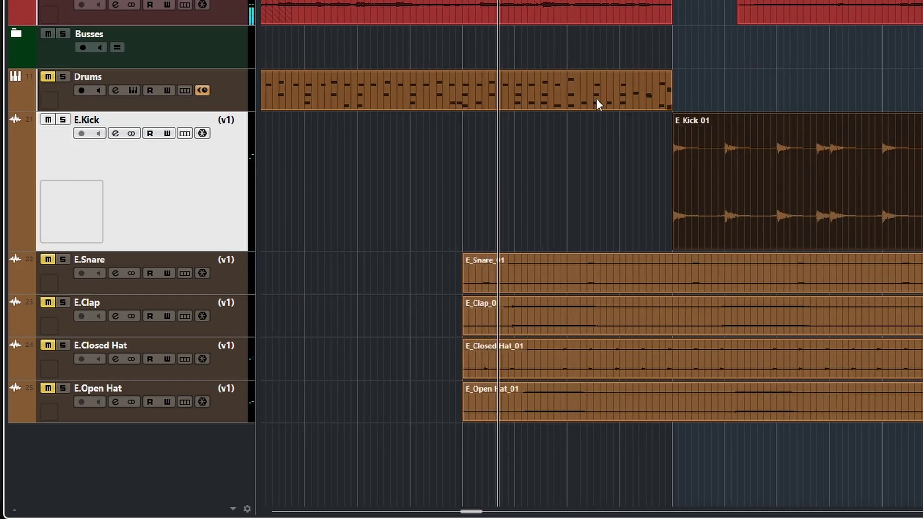
scroll(531, 205, right, 5)
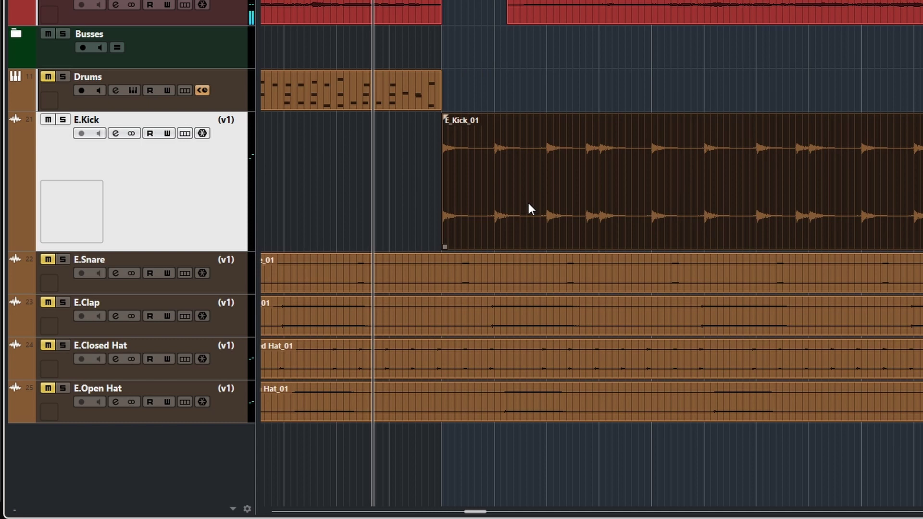
scroll(529, 202, left, 2)
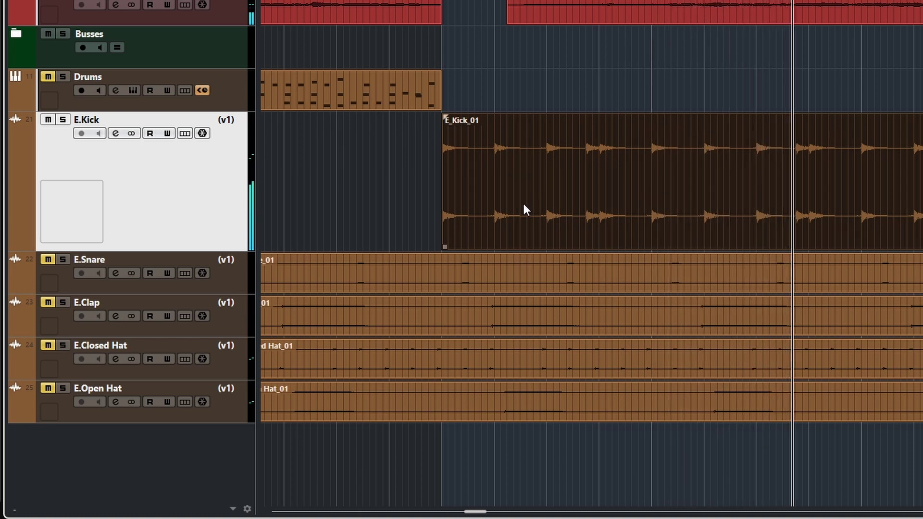
scroll(552, 192, right, 4)
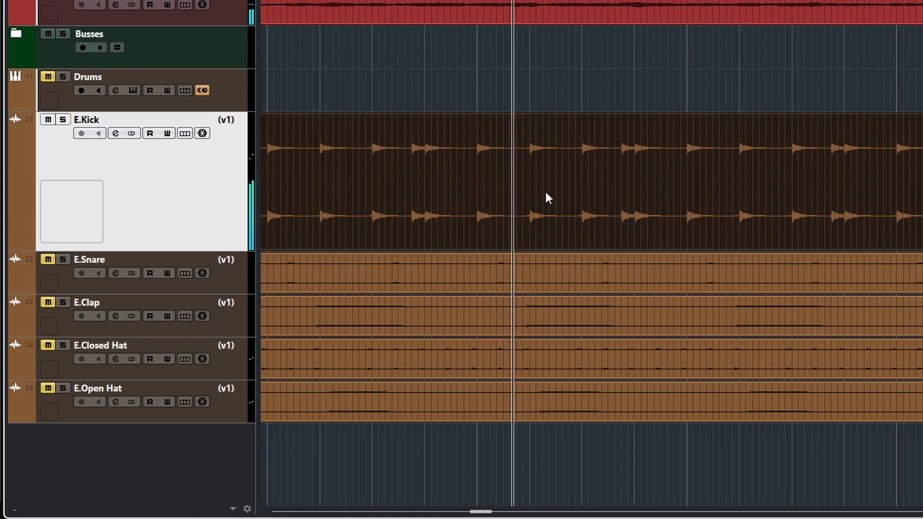
scroll(542, 193, right, 1)
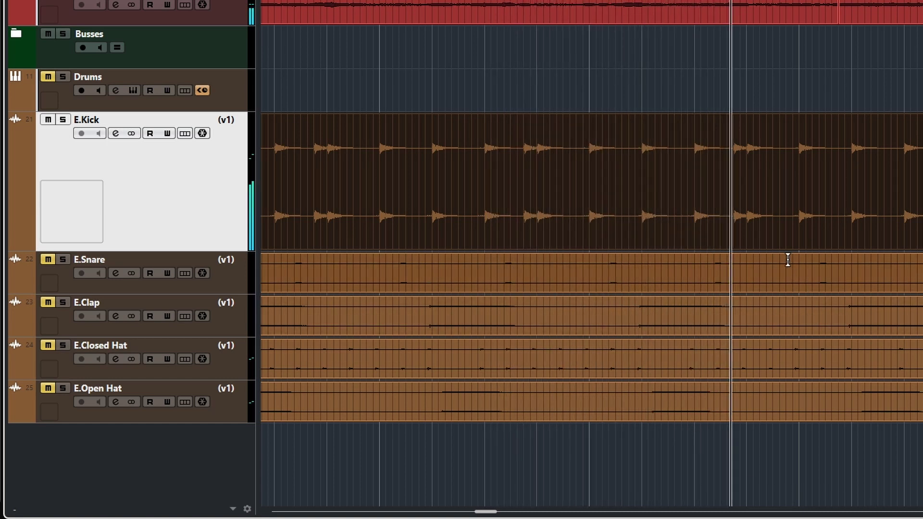
- Trim the end of the E_Kick_01 event to shortly before the start of the Verse part
ctrl+scroll(882, 207, up, 4)
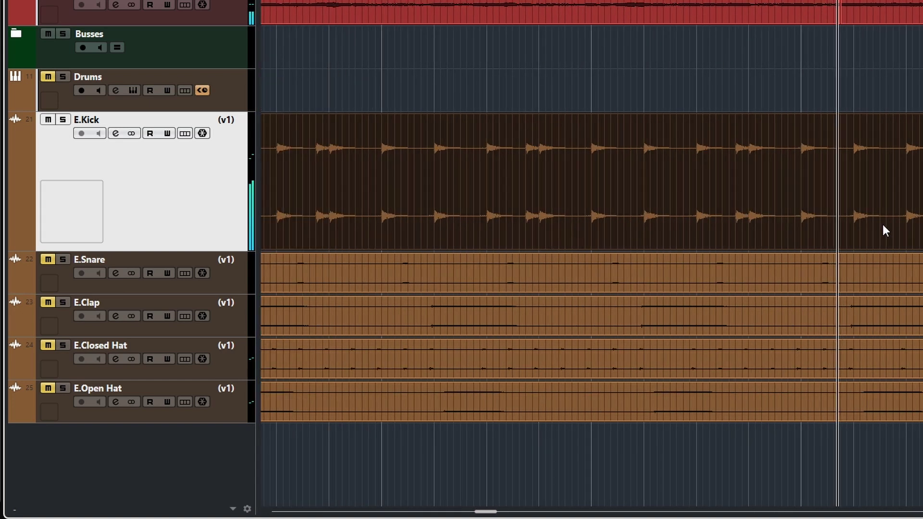
ctrl+scroll(884, 227, down, 5)
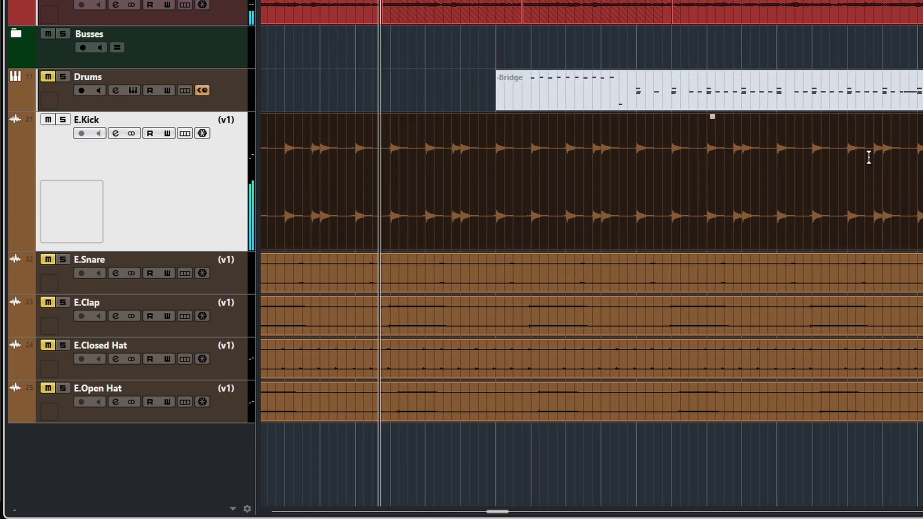
ctrl+scroll(870, 195, down, 4)
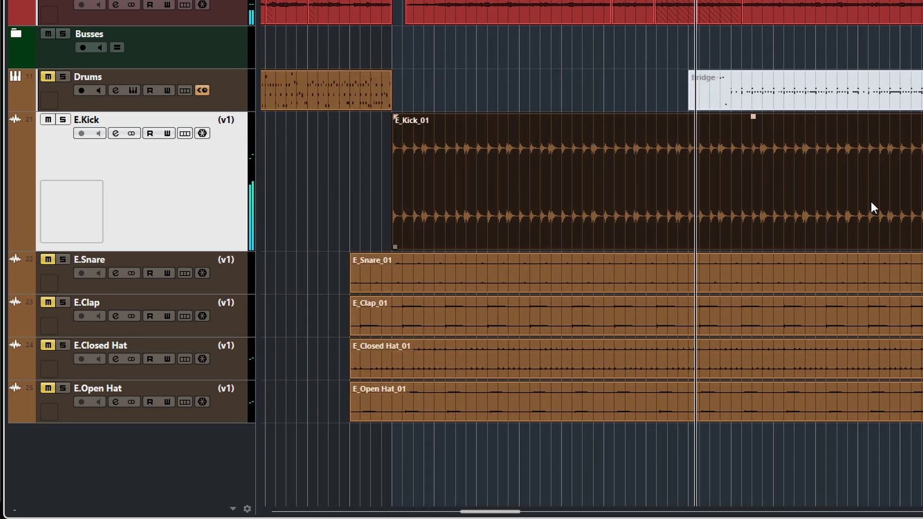
scroll(870, 200, right, 2)
scroll(872, 204, right, 1)
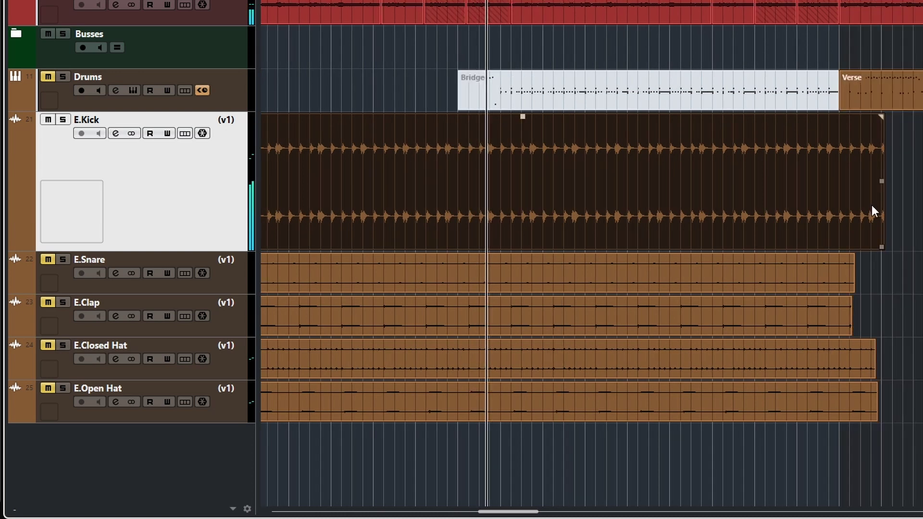
ctrl+scroll(871, 204, down, 2)
ctrl+scroll(872, 207, up, 3)
ctrl+scroll(872, 209, up, 5)
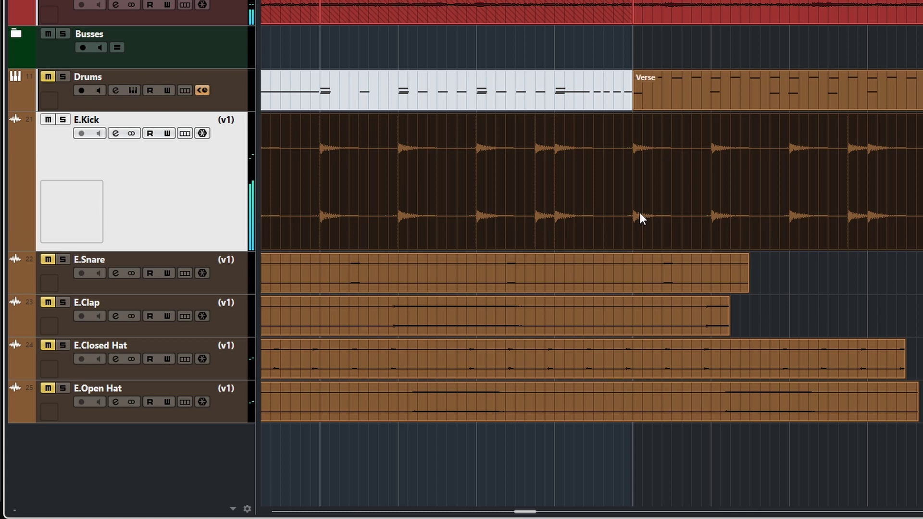
drag(920, 224, 612, 236)
mouse_move(607, 165)
click(615, 213)
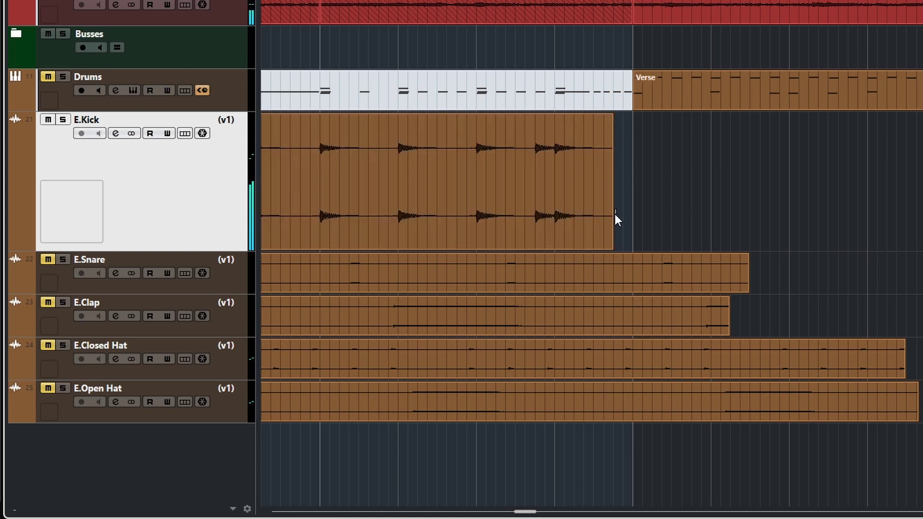
- Add a short fade-out at the end of the E_Kick_01 event
mouse_move(612, 117)
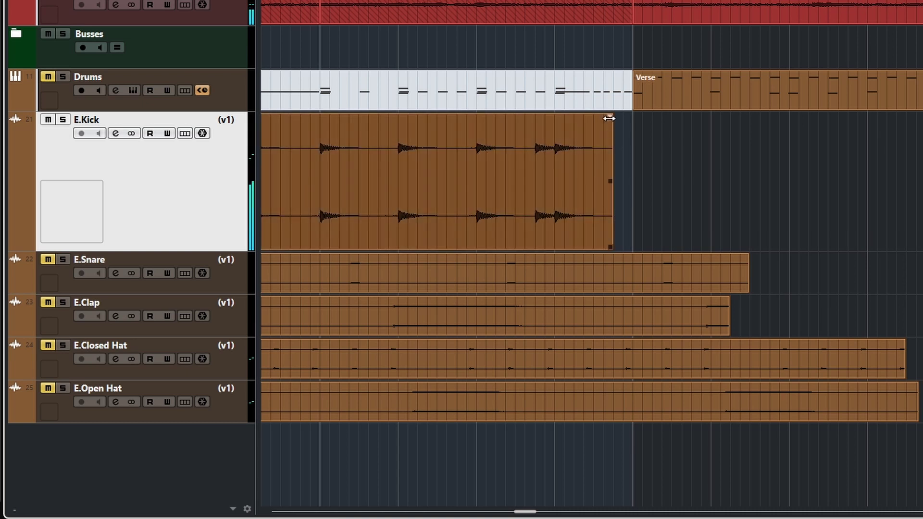
drag(611, 117, 609, 116)
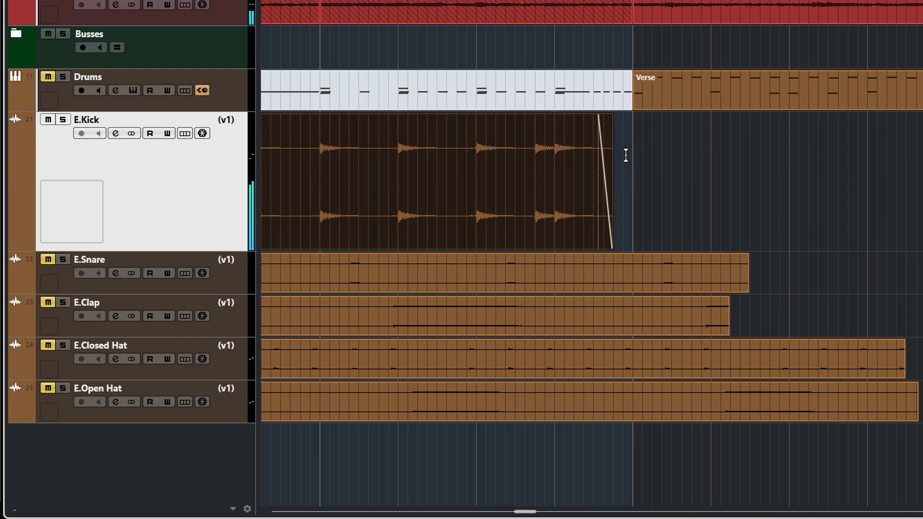
mouse_move(613, 215)
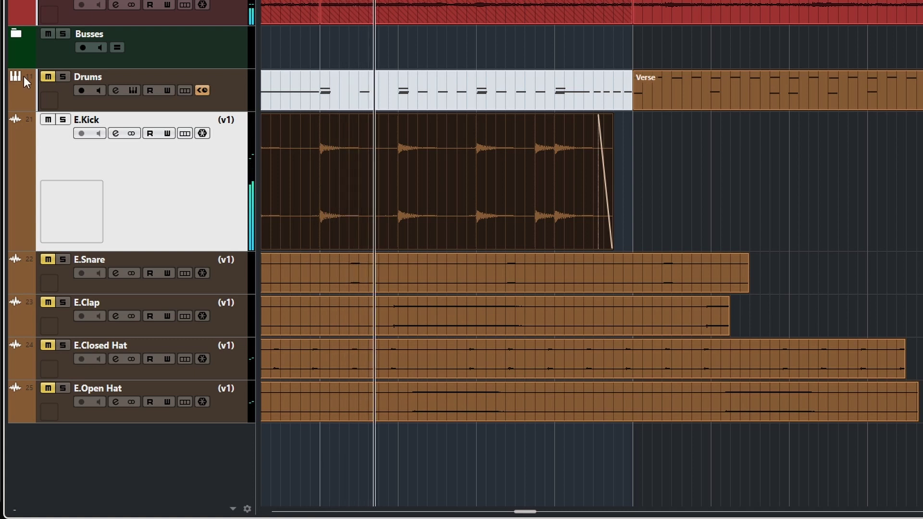
- Unmute the Drums track and return to the start of the E_Kick_01 event
click(48, 76)
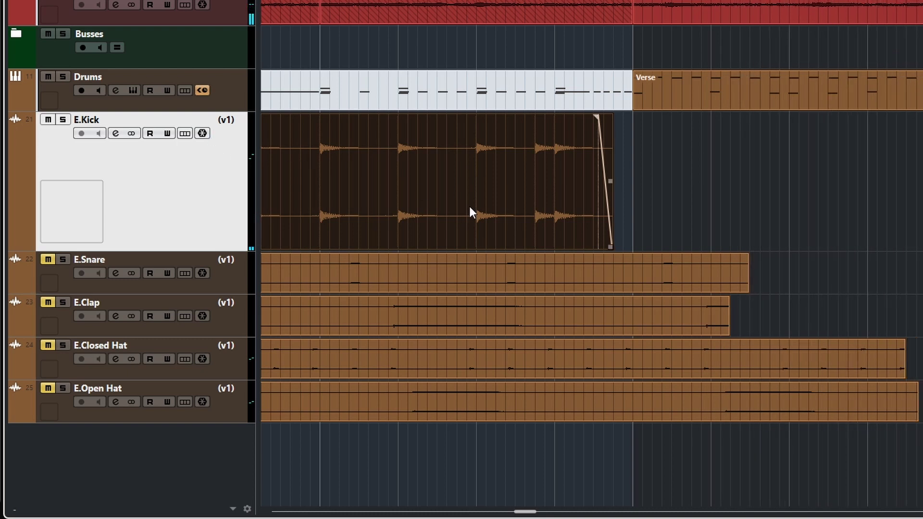
scroll(465, 234, down, 2)
scroll(466, 238, up, 2)
scroll(465, 238, down, 3)
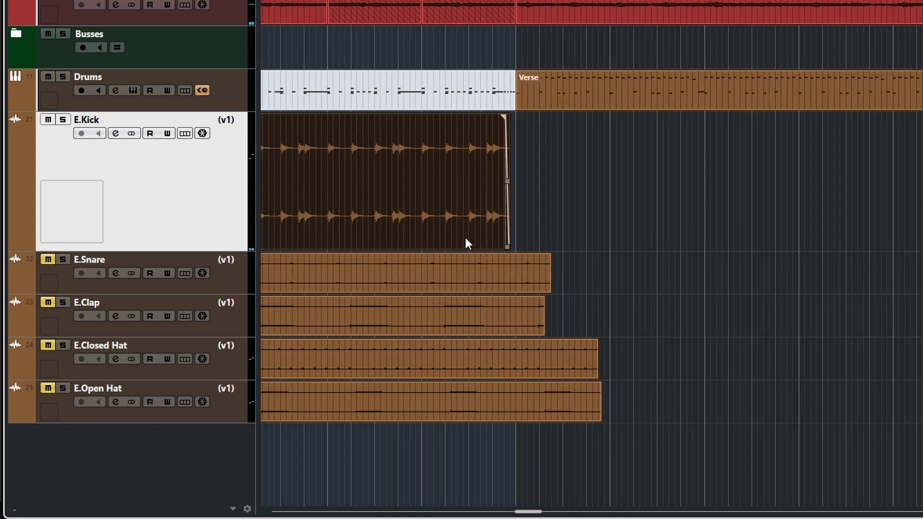
scroll(373, 215, left, 10)
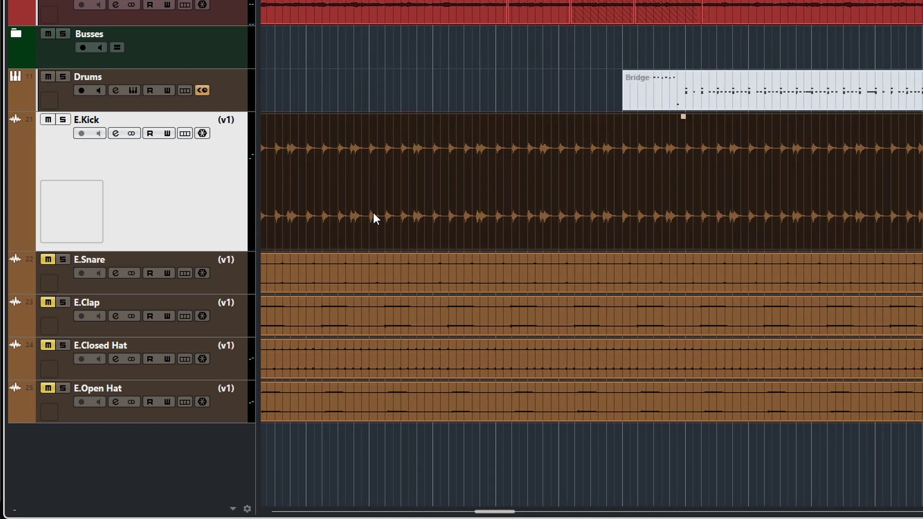
scroll(498, 176, right, 4)
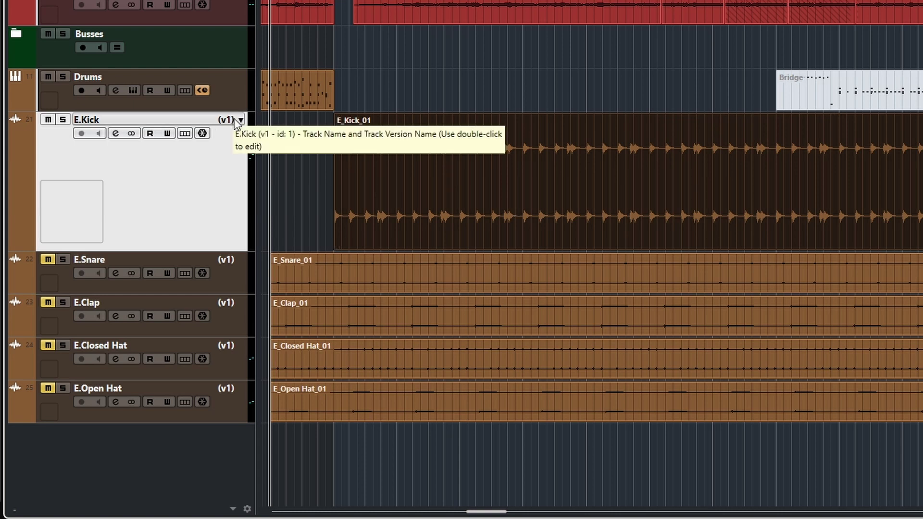
- Switch the E.Kick track to version v2
click(240, 120)
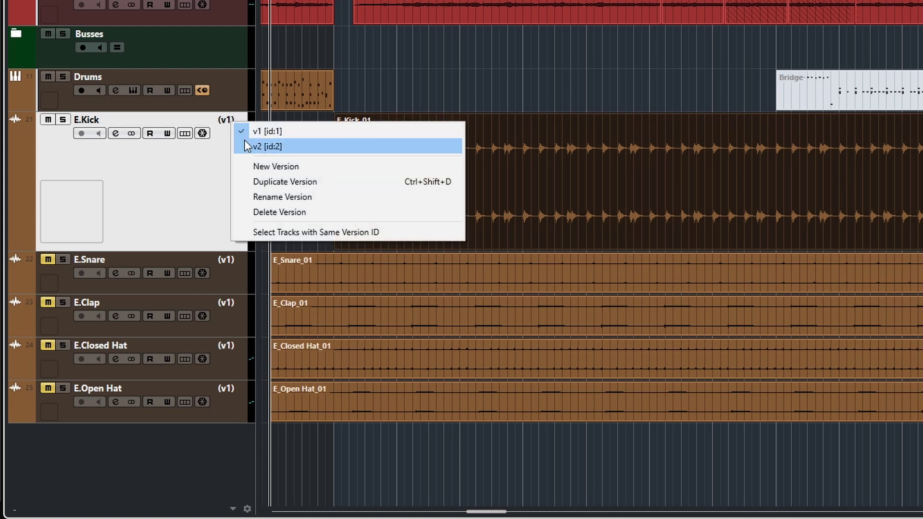
click(252, 145)
- Trim the start of the E_Kick_02 event to just before its first full kick hit
scroll(401, 194, up, 4)
scroll(398, 202, left, 5)
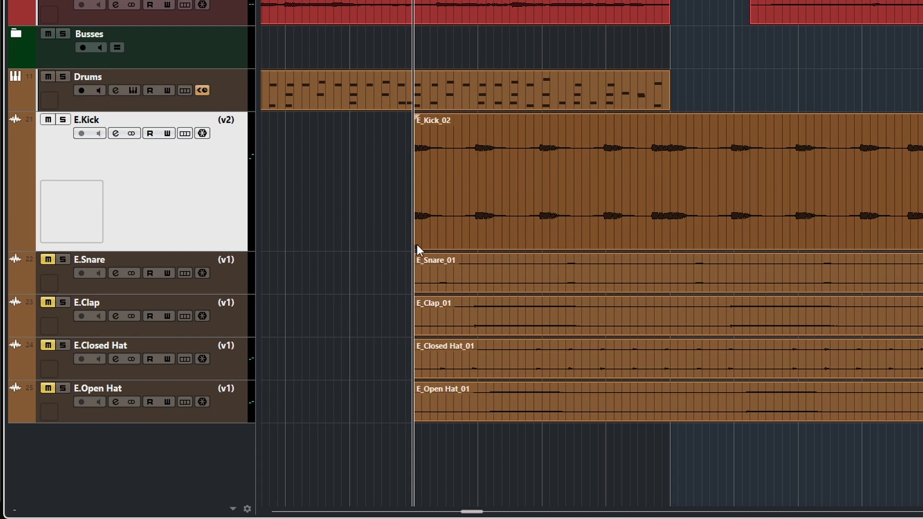
drag(415, 246, 470, 246)
scroll(558, 217, down, 1)
scroll(561, 223, up, 5)
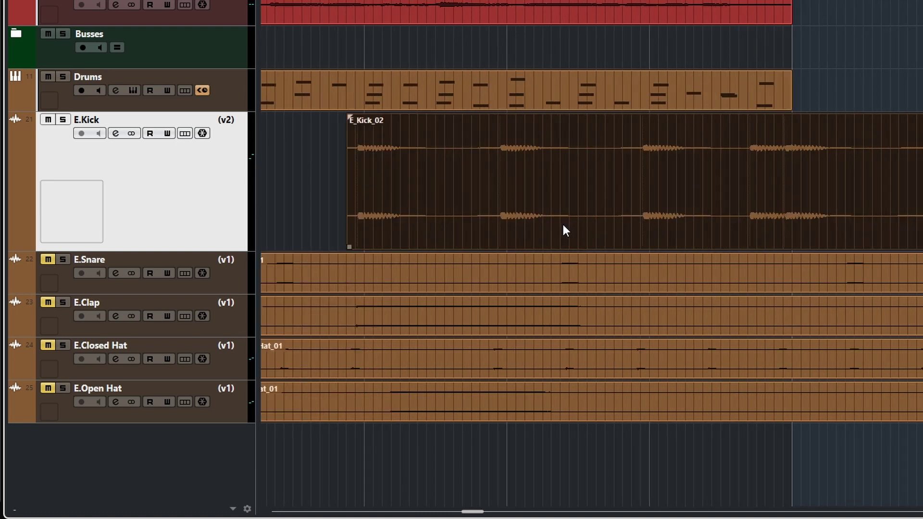
- Trim the remaining silence from the start of E_Kick_02, right up to the transient of its first hit
scroll(540, 210, down, 2)
scroll(573, 222, up, 4)
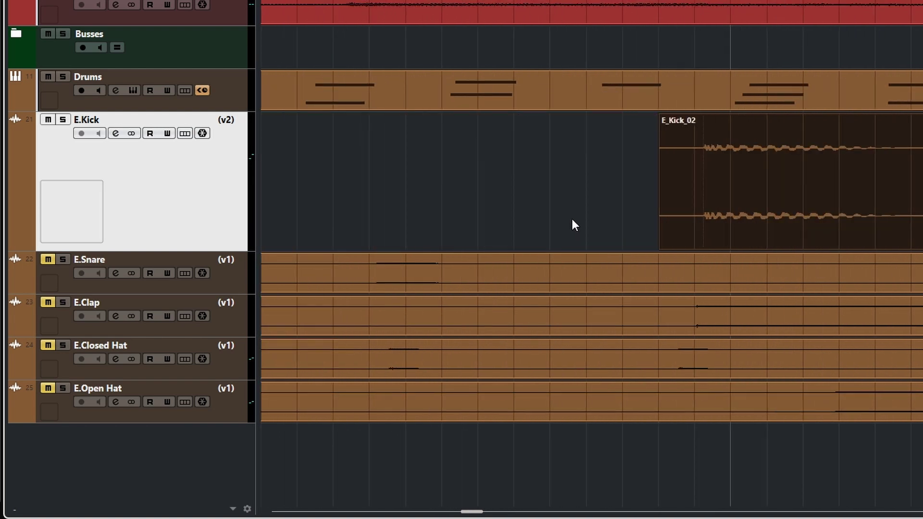
drag(663, 247, 697, 247)
scroll(724, 241, up, 6)
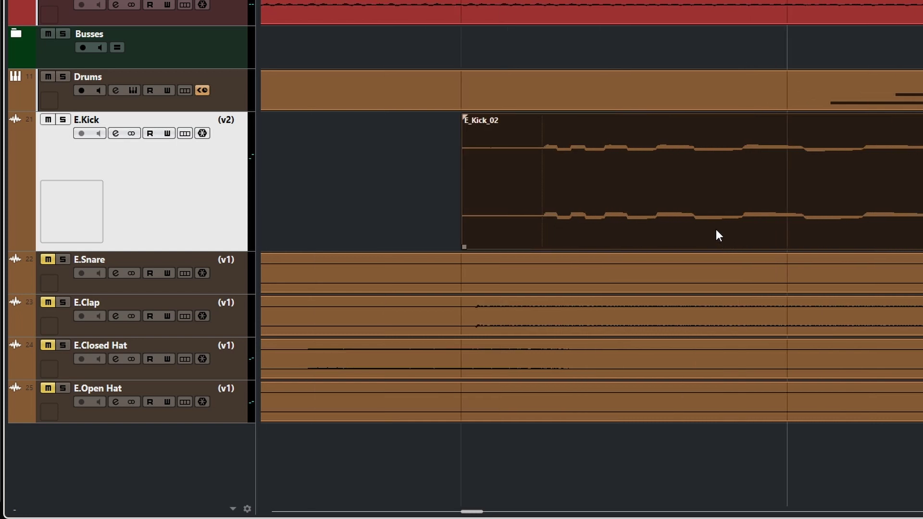
drag(466, 247, 547, 235)
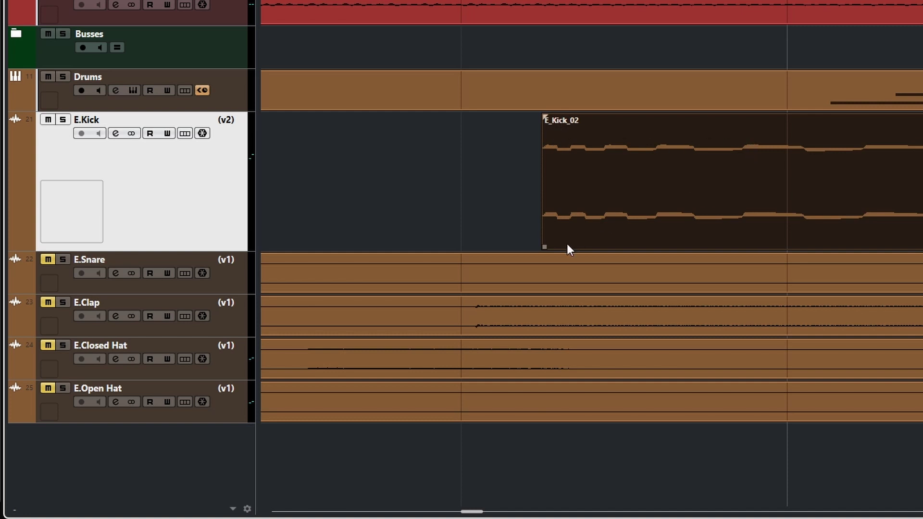
- Move the trimmed E_Kick_02 event to the start of bar 60, where the Drums part ends
scroll(590, 240, down, 5)
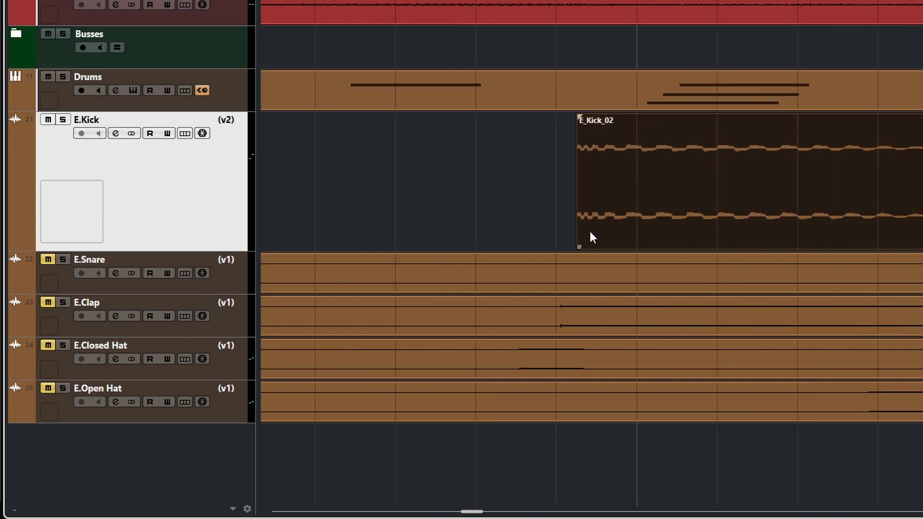
scroll(594, 232, down, 5)
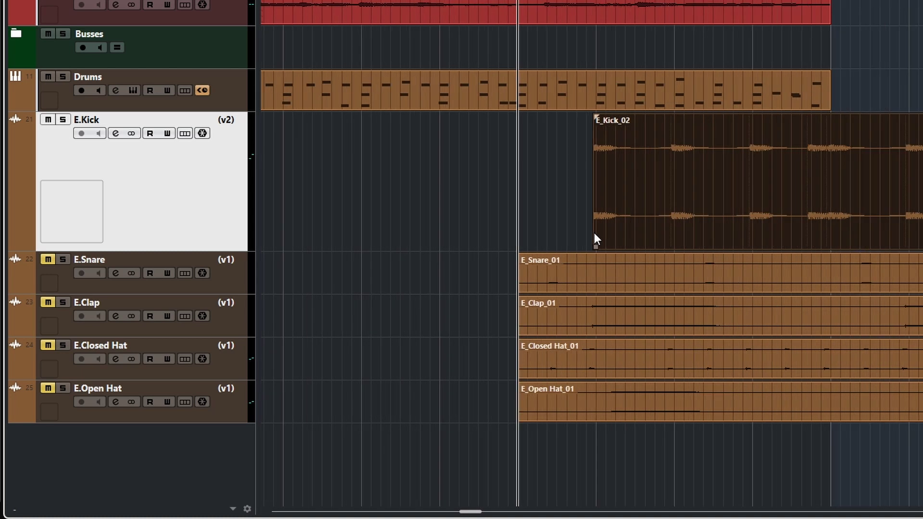
drag(606, 238, 826, 228)
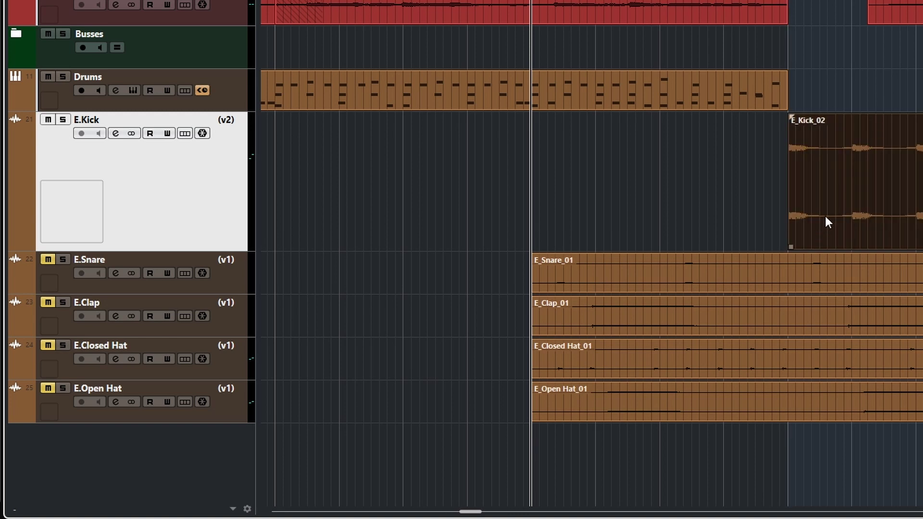
- Play the project from just before bar 60 to check the E_Kick_02 event, and examine where it ends relative to the Verse part
click(734, 179)
key(space)
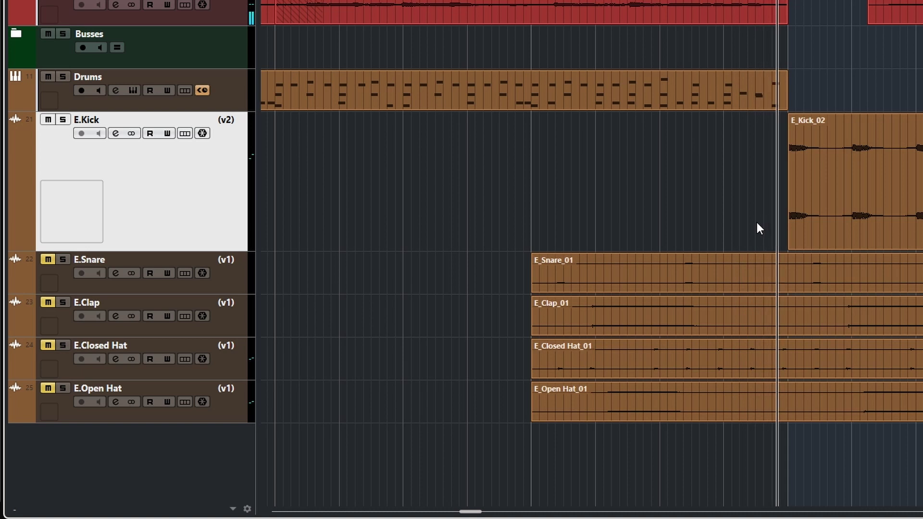
ctrl+scroll(749, 220, down, 3)
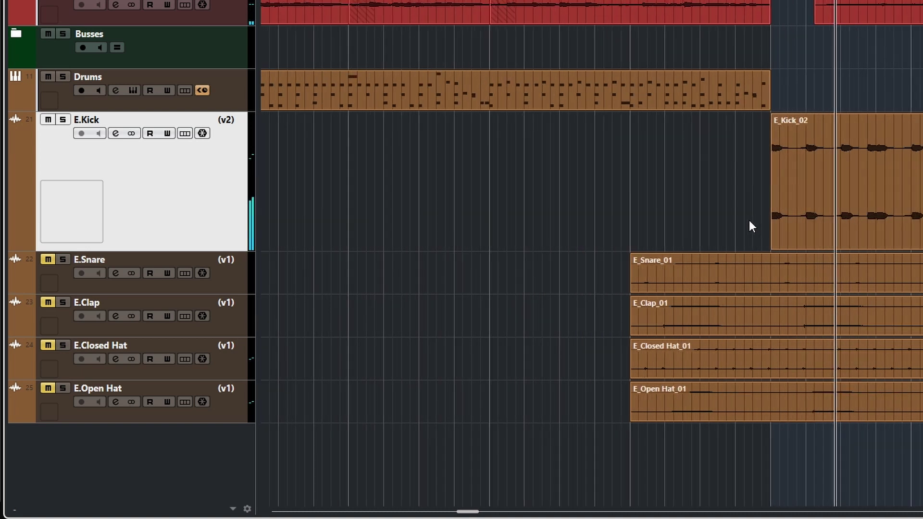
scroll(711, 189, right, 3)
ctrl+scroll(706, 192, down, 3)
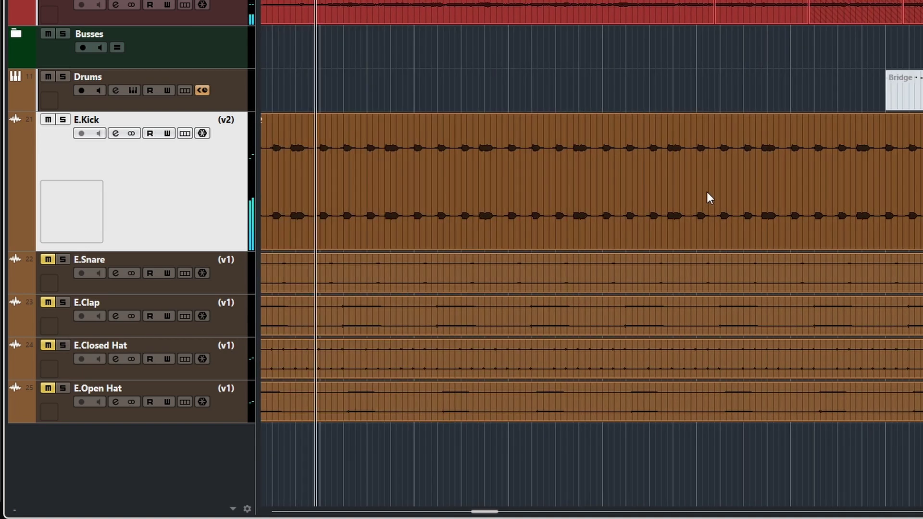
ctrl+scroll(706, 198, down, 2)
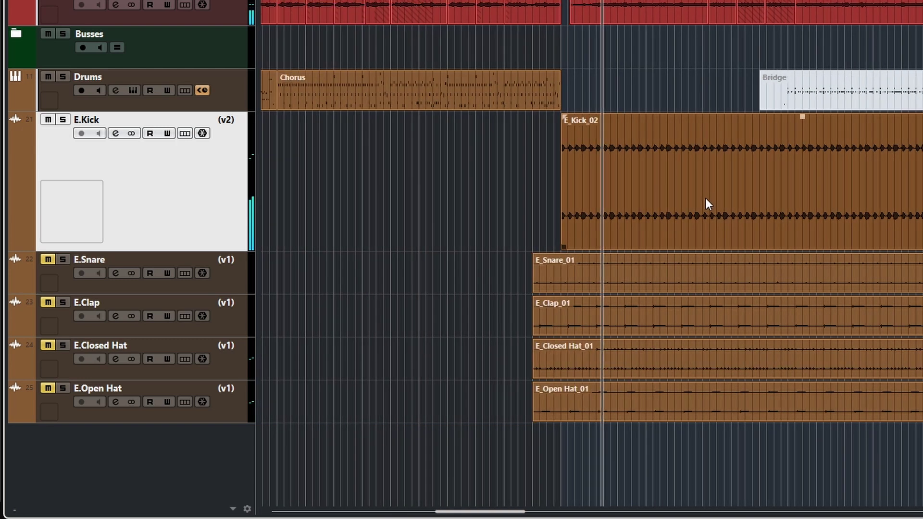
scroll(705, 199, right, 3)
scroll(705, 198, right, 3)
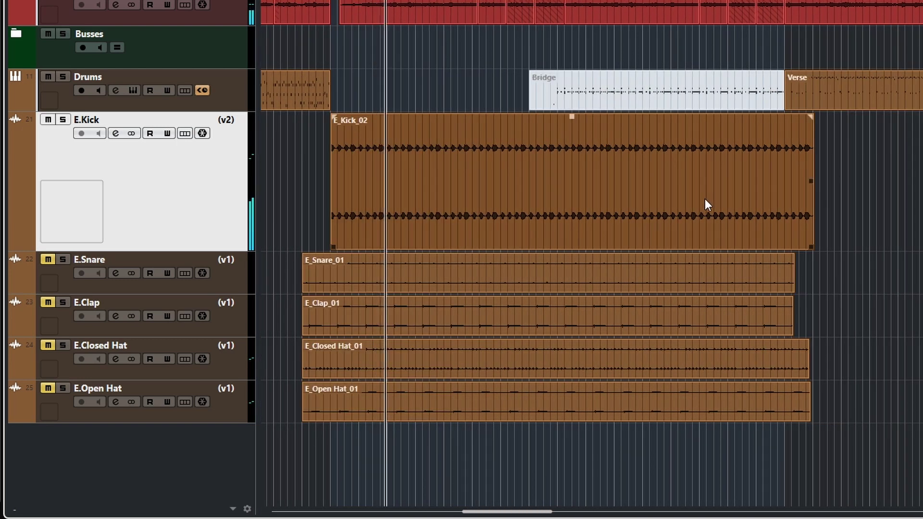
- Trim the end of E_Kick_02 to just after its last hit before the Verse part and add a short fade-out
ctrl+scroll(780, 223, up, 3)
ctrl+scroll(780, 223, up, 4)
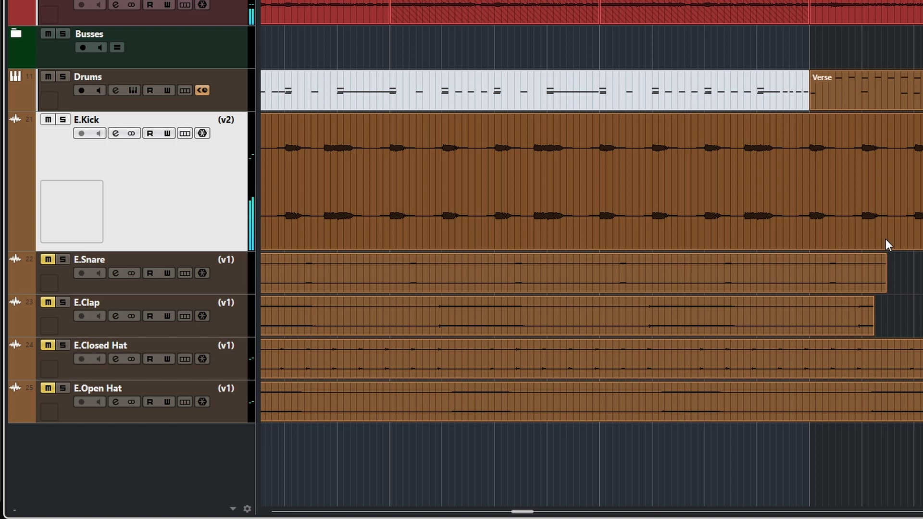
scroll(870, 245, right, 6)
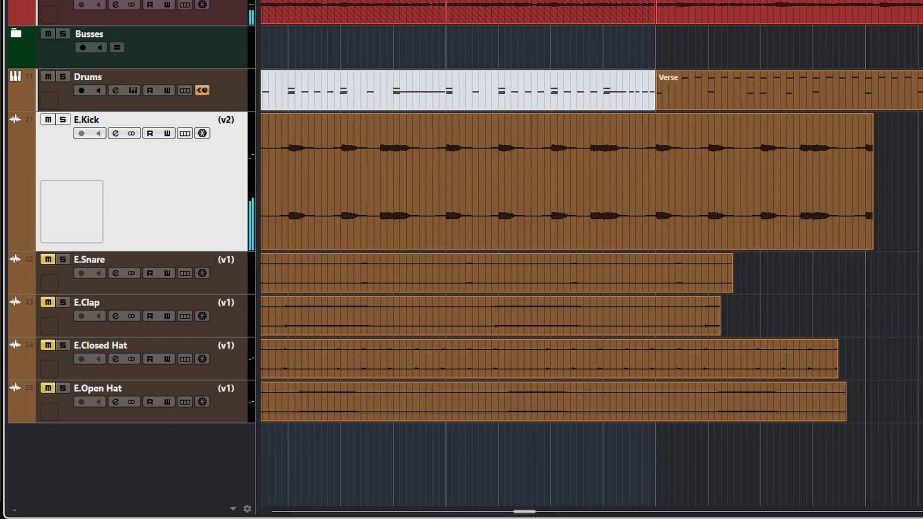
drag(868, 247, 633, 119)
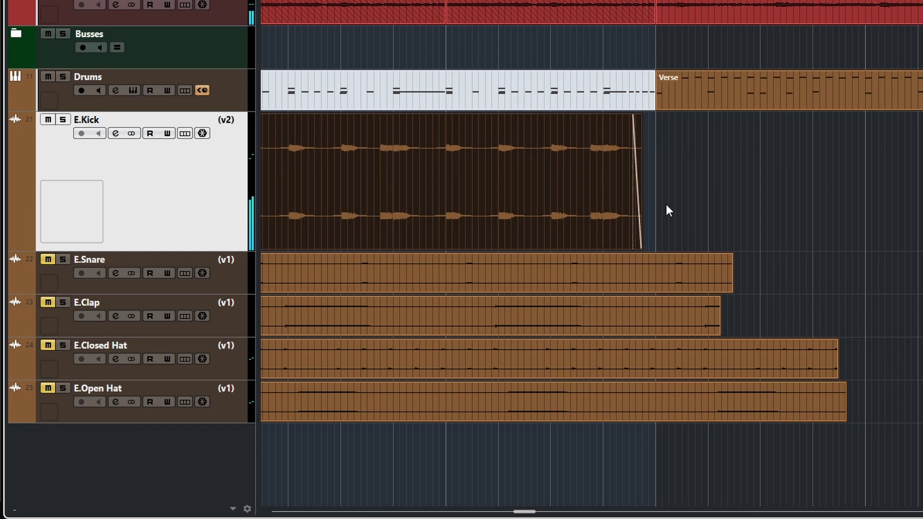
scroll(671, 204, up, 2)
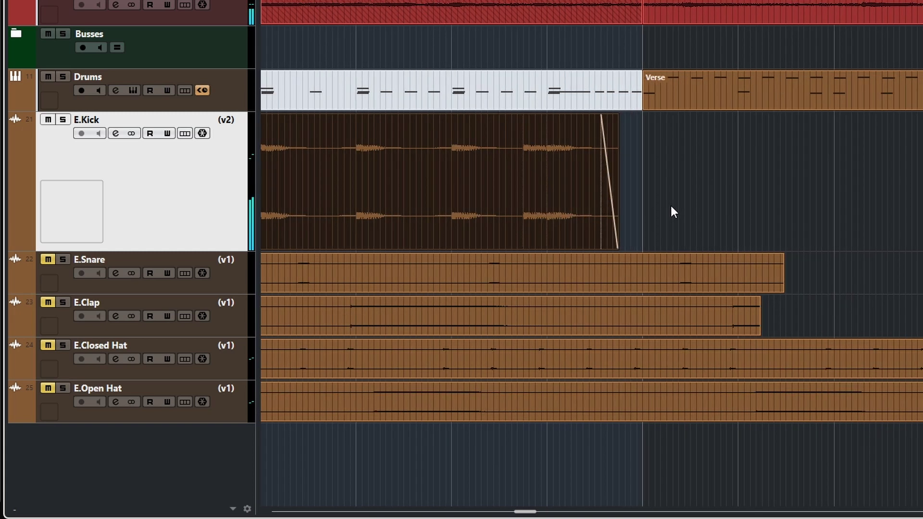
scroll(670, 204, up, 2)
scroll(672, 205, down, 2)
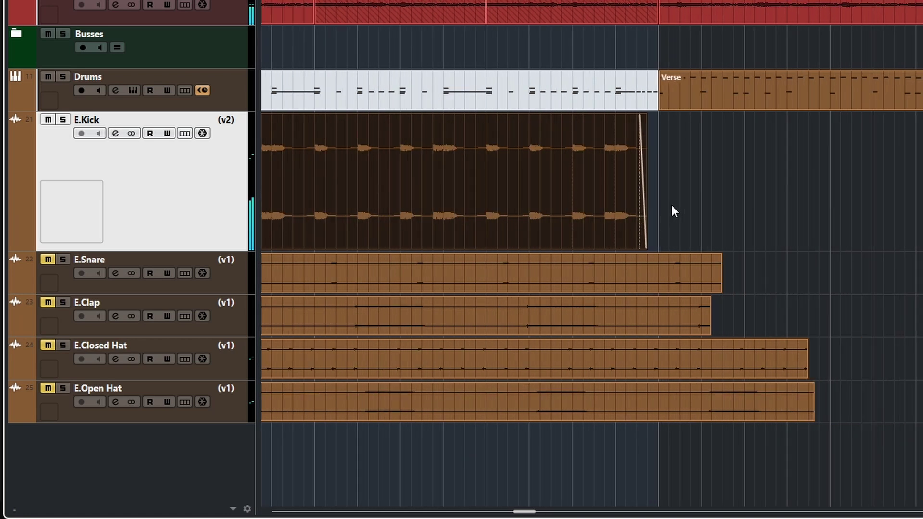
scroll(671, 205, up, 2)
- Extend the start of E_Kick_02 slightly ahead of bar 60 and add a short fade-in that ends before the first hit
scroll(670, 202, left, 5)
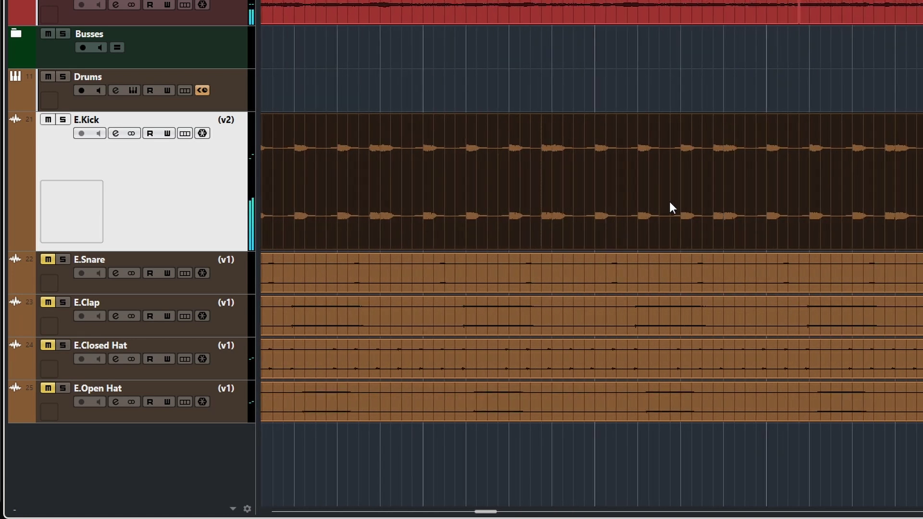
scroll(668, 202, left, 2)
scroll(647, 216, up, 3)
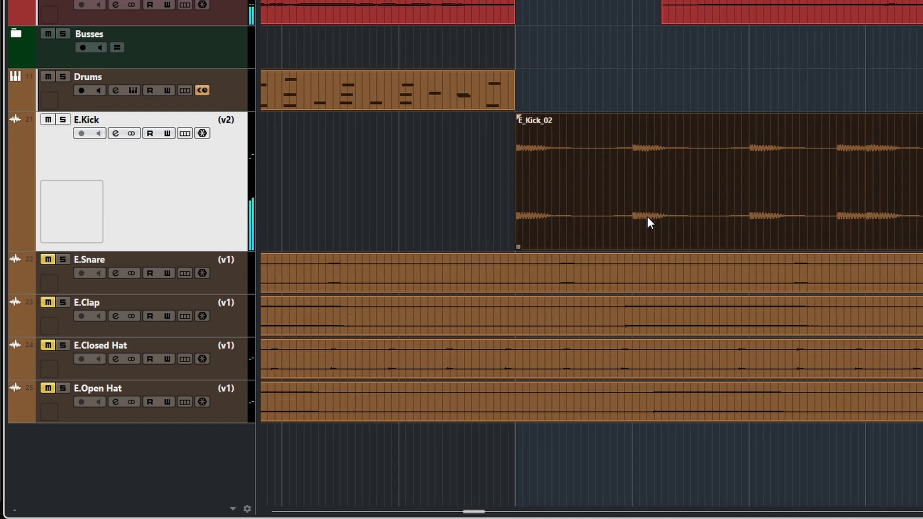
drag(410, 247, 394, 248)
drag(397, 119, 404, 119)
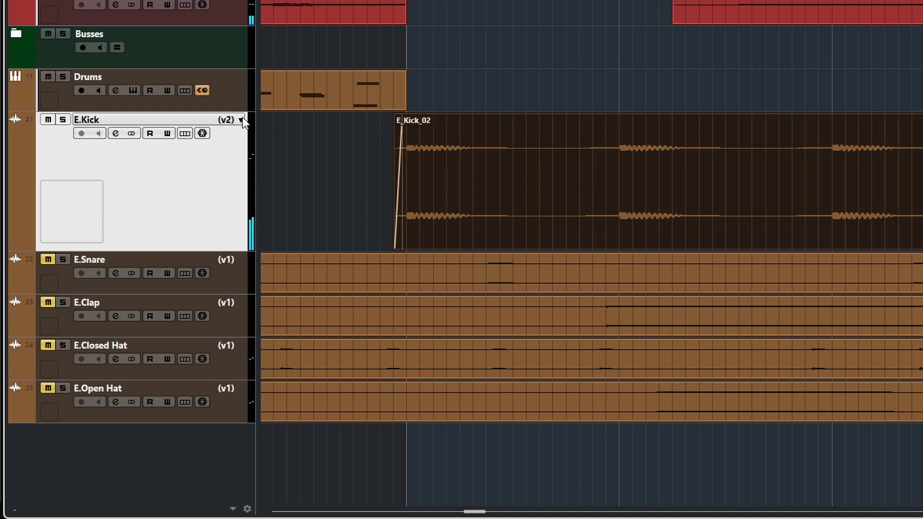
- In version v1 of the E.Kick track, extend E_Kick_01's start slightly ahead of bar 60 with a short fade-in before the first hit
click(241, 119)
click(270, 126)
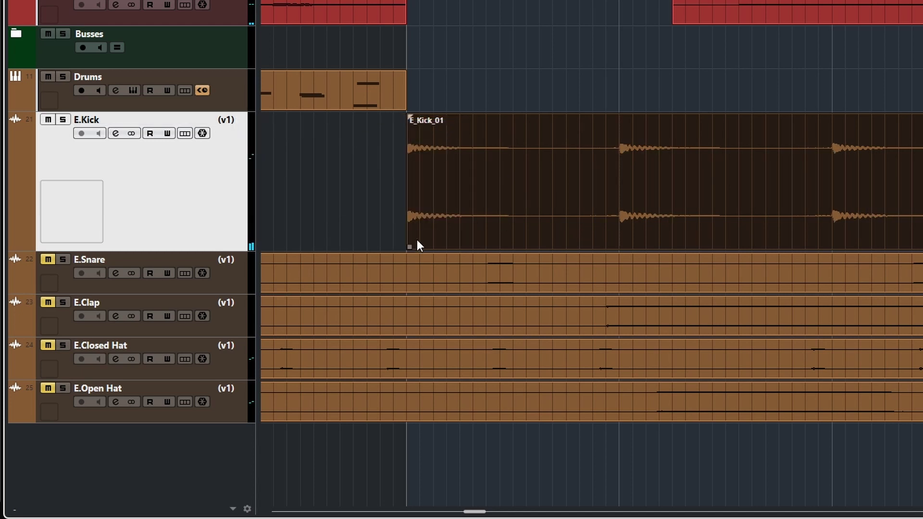
drag(409, 246, 398, 246)
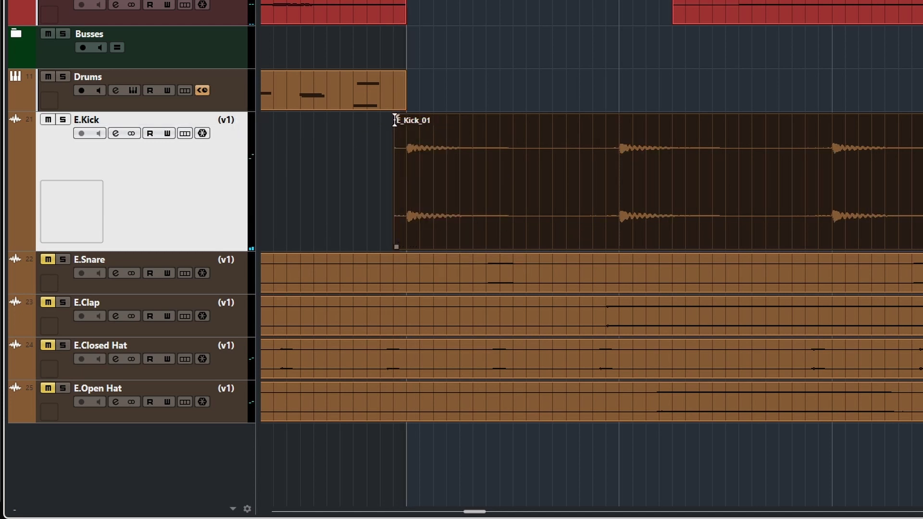
drag(395, 118, 405, 120)
scroll(514, 202, down, 5)
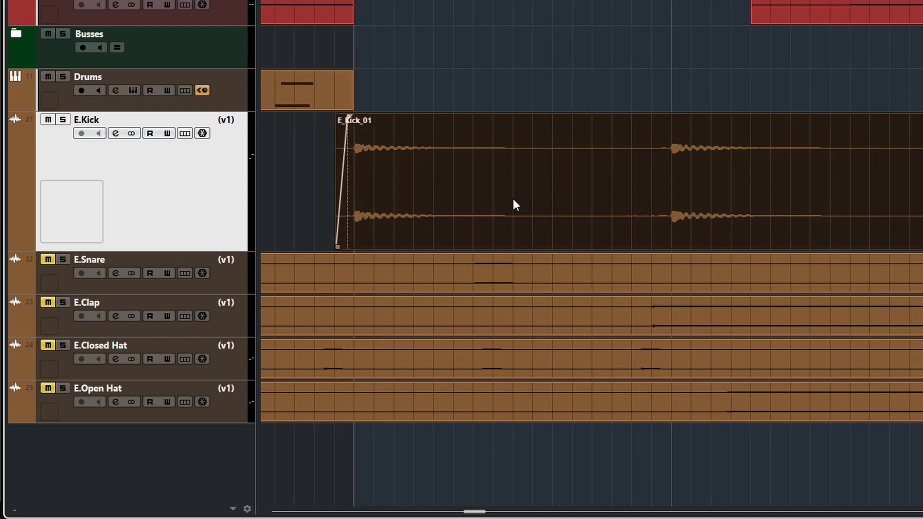
scroll(512, 199, down, 8)
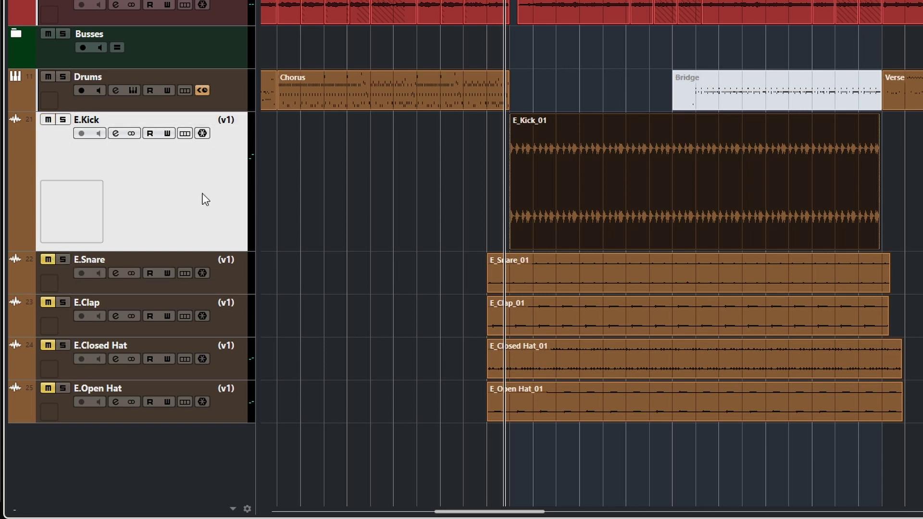
- Unmute the E.Snare track and enlarge its height to show the snare waveform clearly
click(48, 260)
ctrl+scroll(616, 298, up, 5)
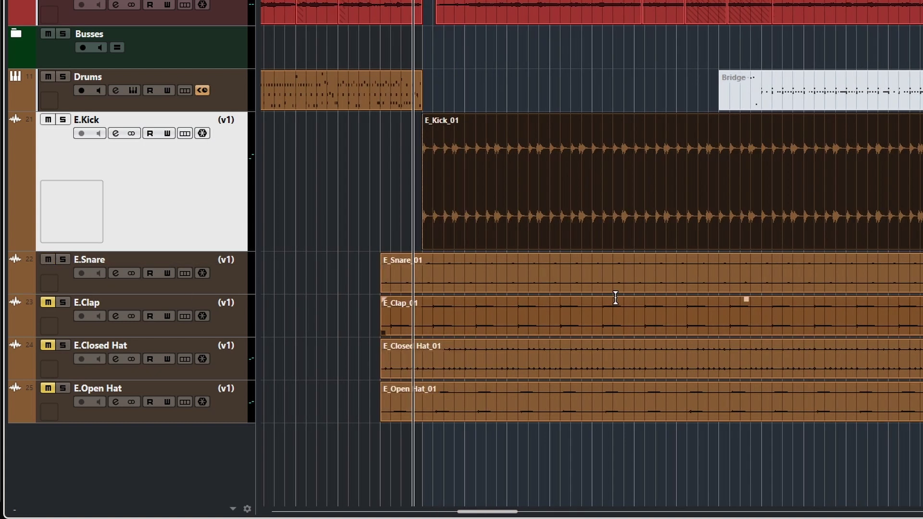
click(201, 301)
drag(200, 294, 184, 456)
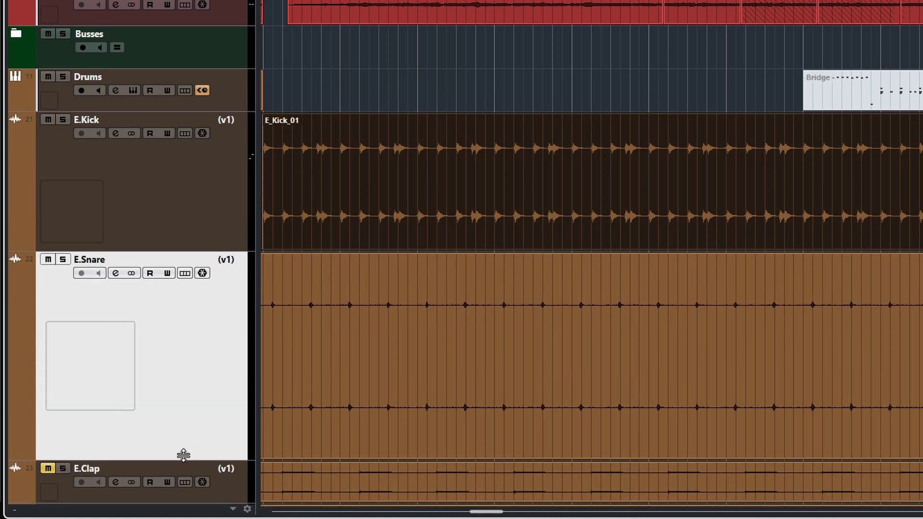
- Examine the E_Snare_01 event from its start to the Verse part and play the project from the event's beginning
scroll(527, 352, left, 5)
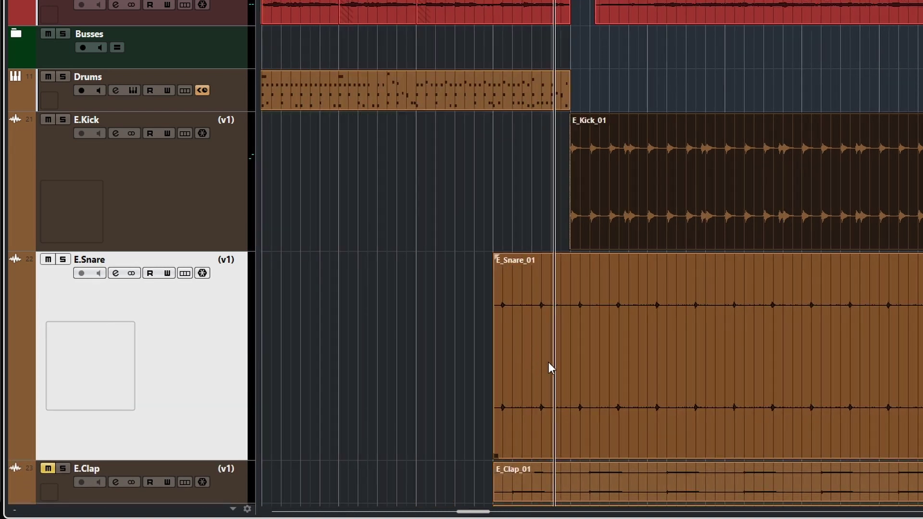
scroll(577, 368, right, 8)
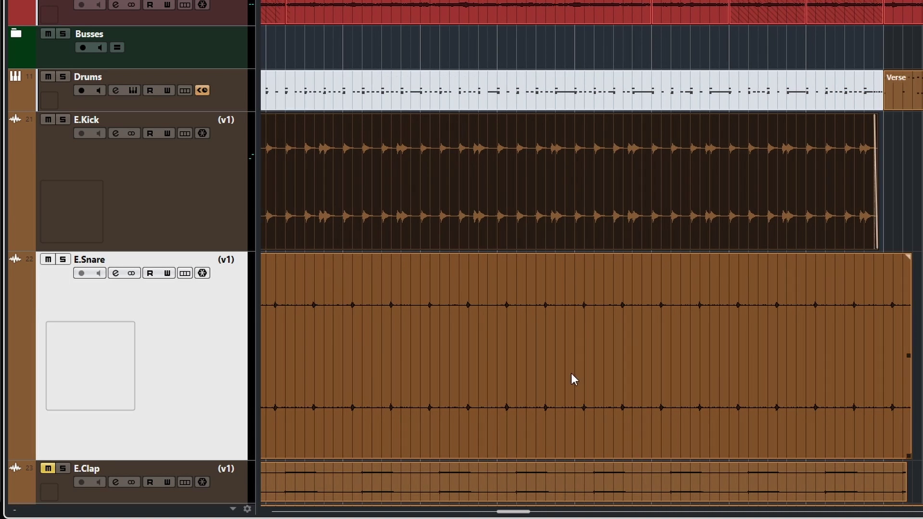
scroll(572, 373, left, 6)
scroll(568, 379, left, 4)
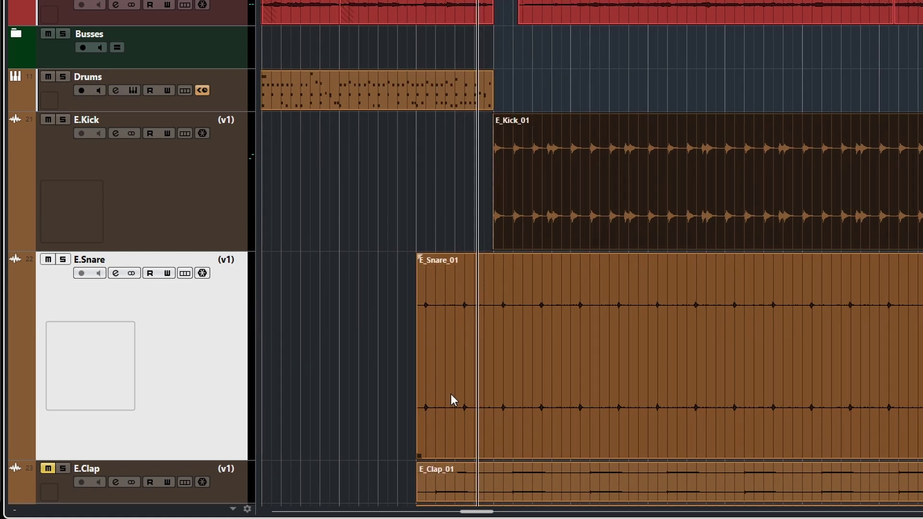
scroll(531, 397, down, 2)
scroll(538, 402, up, 6)
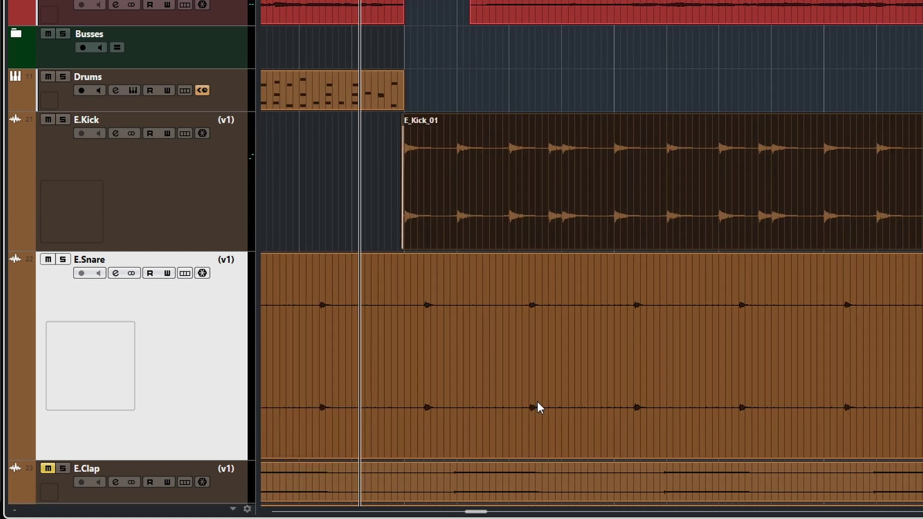
scroll(538, 402, up, 1)
scroll(537, 402, down, 5)
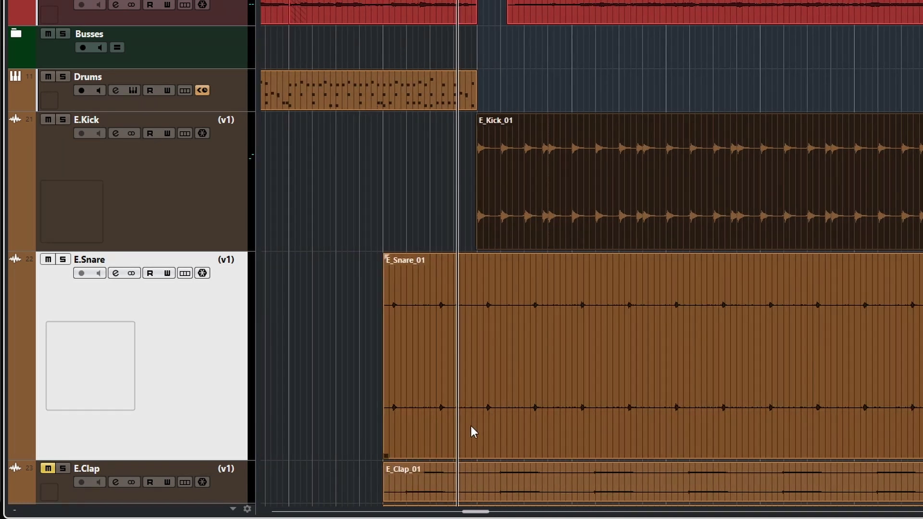
click(413, 17)
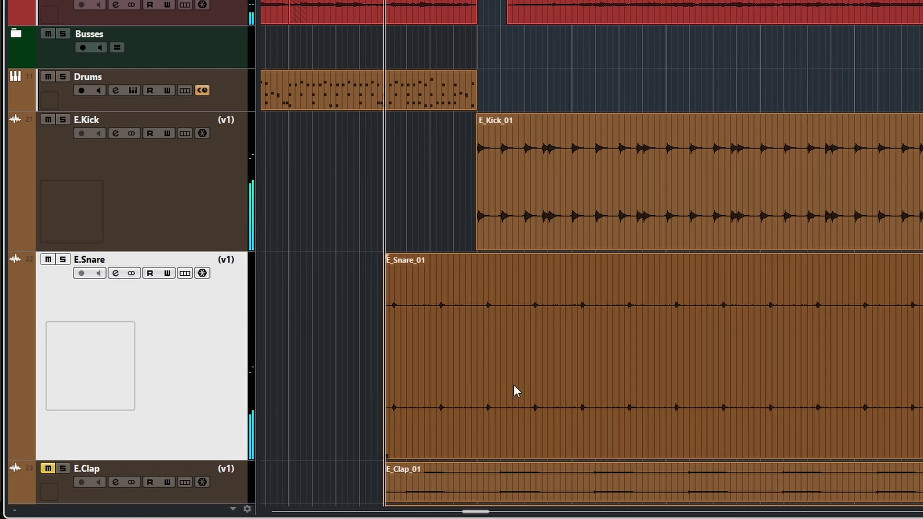
- Trim the start of the E_Snare_01 event to just before its first snare hit
scroll(515, 389, up, 5)
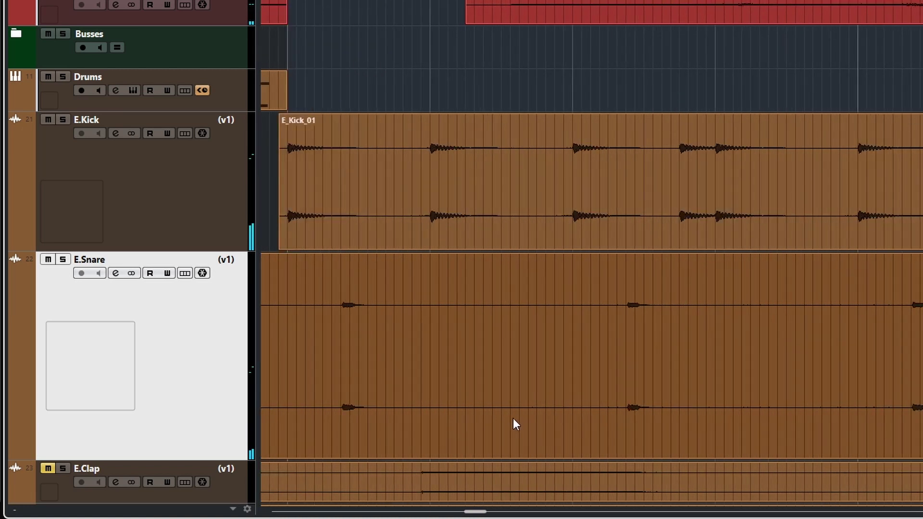
scroll(510, 418, left, 6)
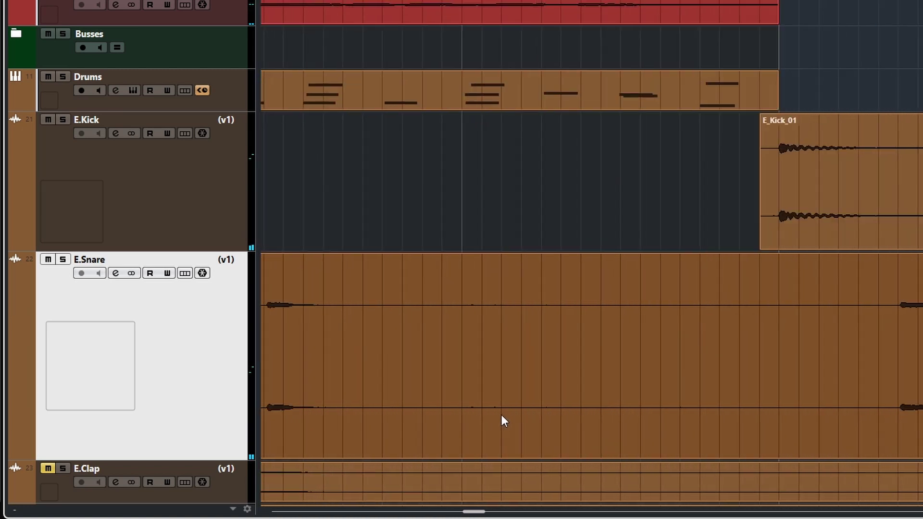
scroll(501, 412, left, 5)
scroll(502, 416, down, 2)
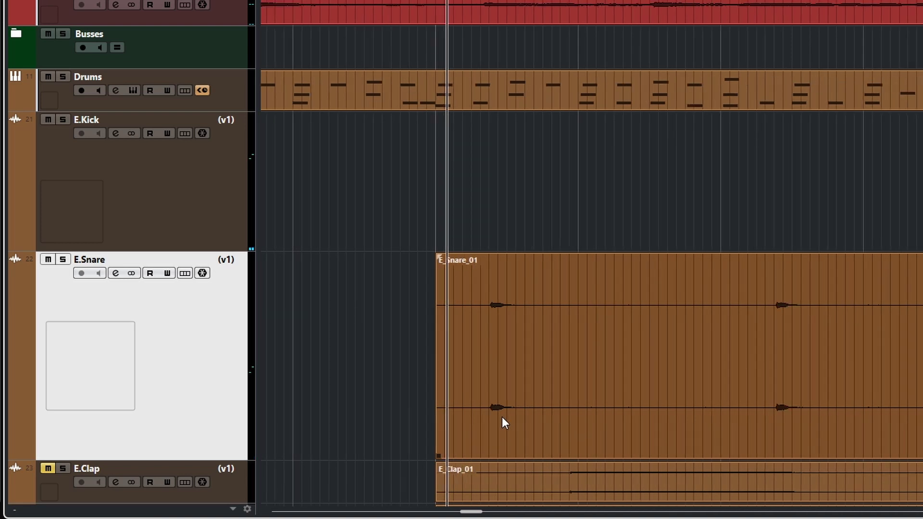
scroll(504, 420, up, 3)
scroll(504, 422, up, 4)
scroll(500, 418, left, 3)
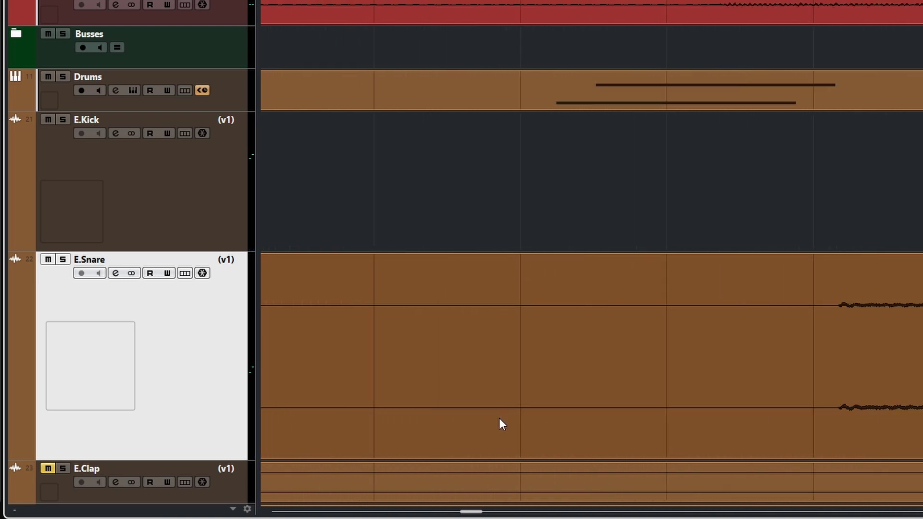
scroll(499, 424, up, 3)
scroll(500, 422, down, 5)
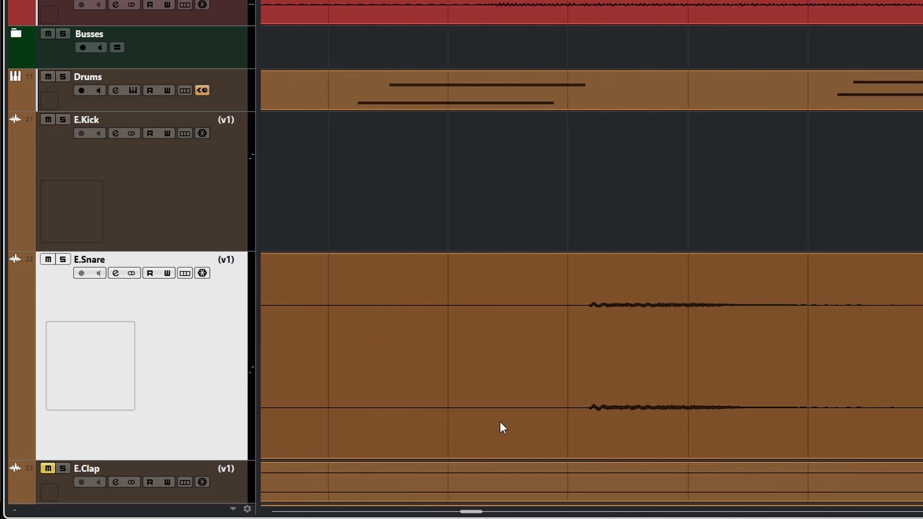
scroll(501, 424, down, 3)
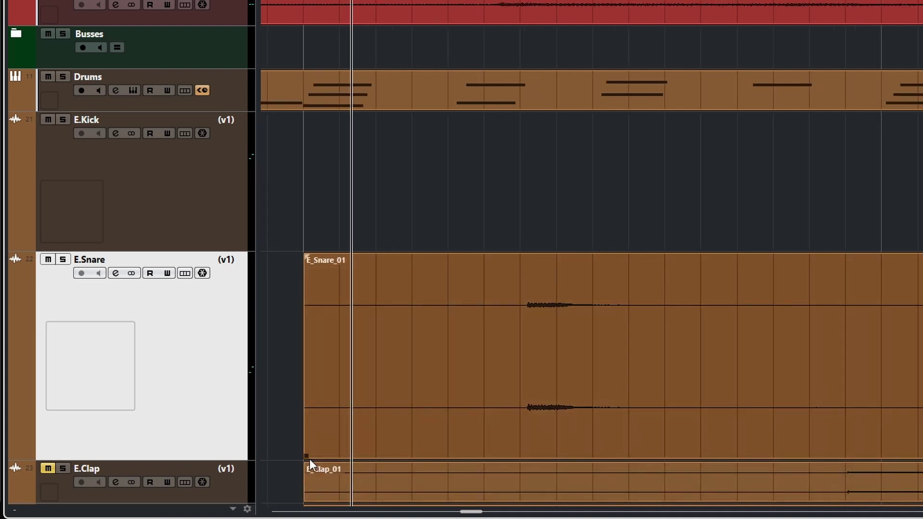
drag(304, 455, 513, 449)
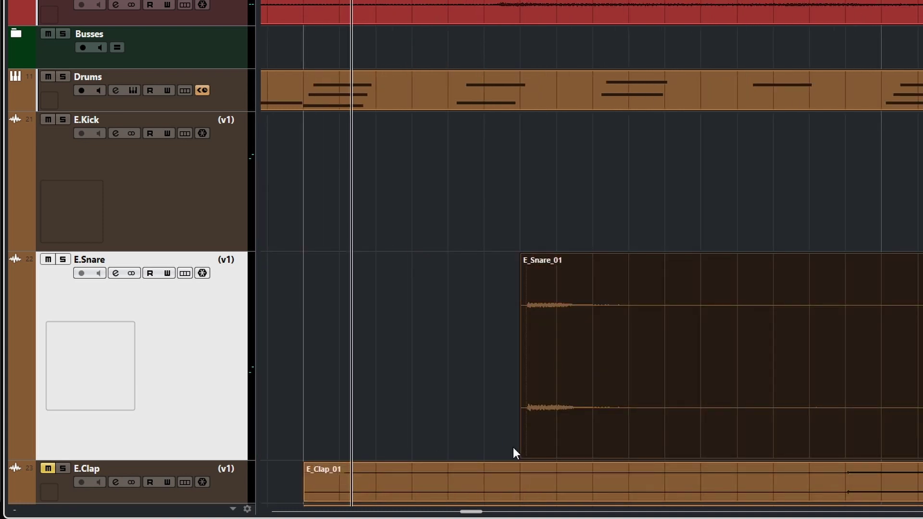
- Trim the remaining silence from the start of E_Snare_01, right up to the transient of its first hit
scroll(533, 412, up, 5)
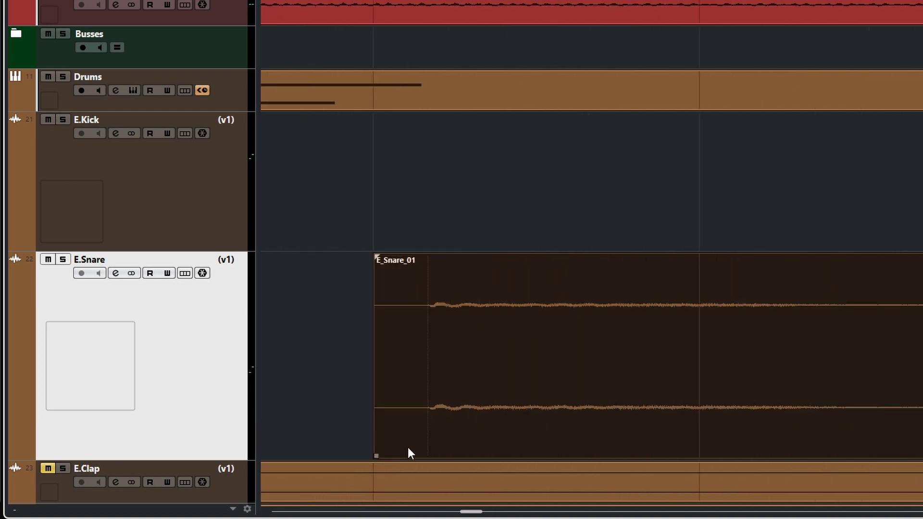
drag(374, 457, 426, 454)
scroll(552, 421, down, 5)
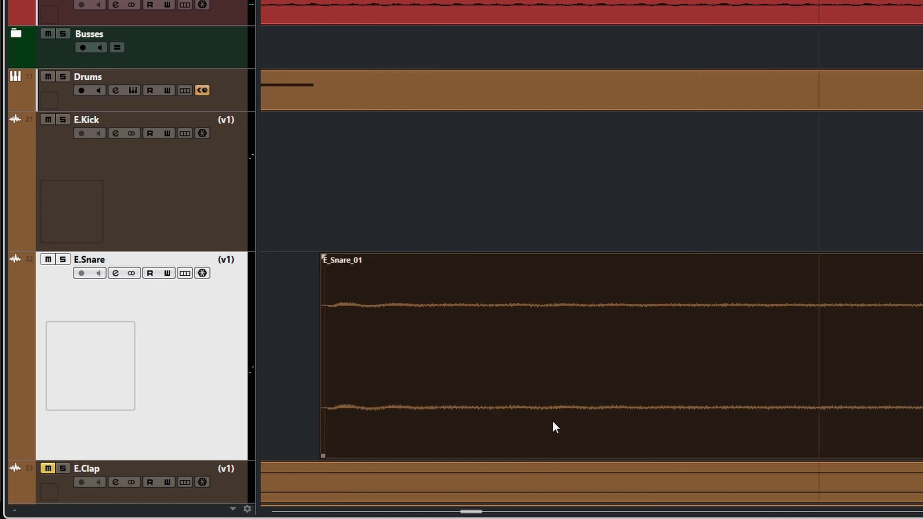
- Move the trimmed E_Snare_01 event past the start of bar 60, to shortly before the second hit of E_Kick_01
scroll(559, 425, down, 3)
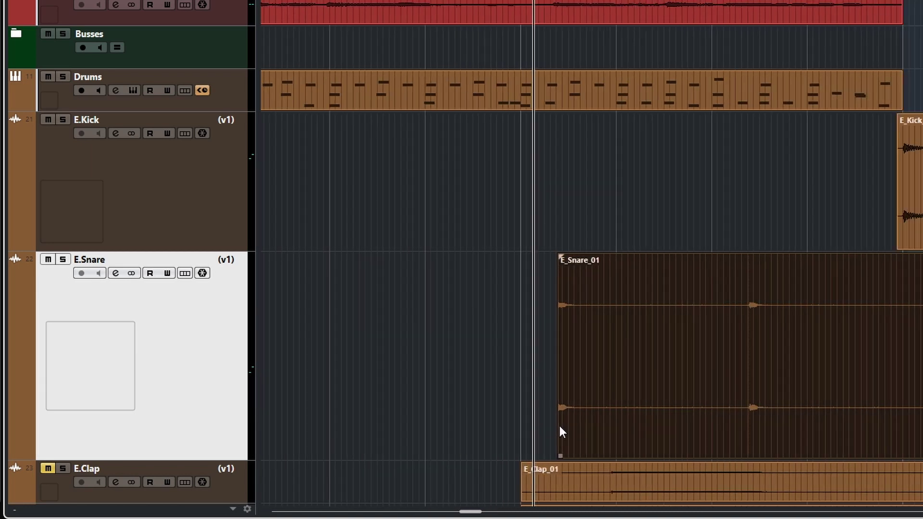
drag(580, 429, 920, 425)
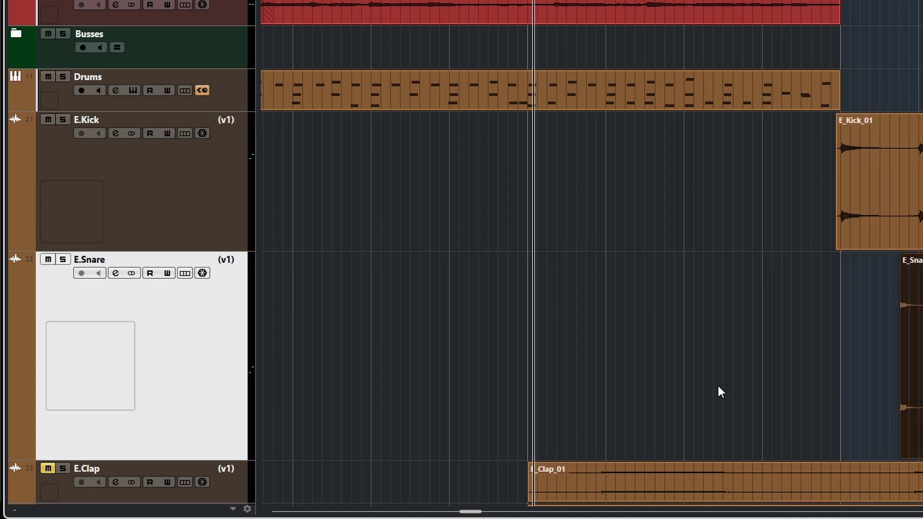
scroll(697, 384, right, 5)
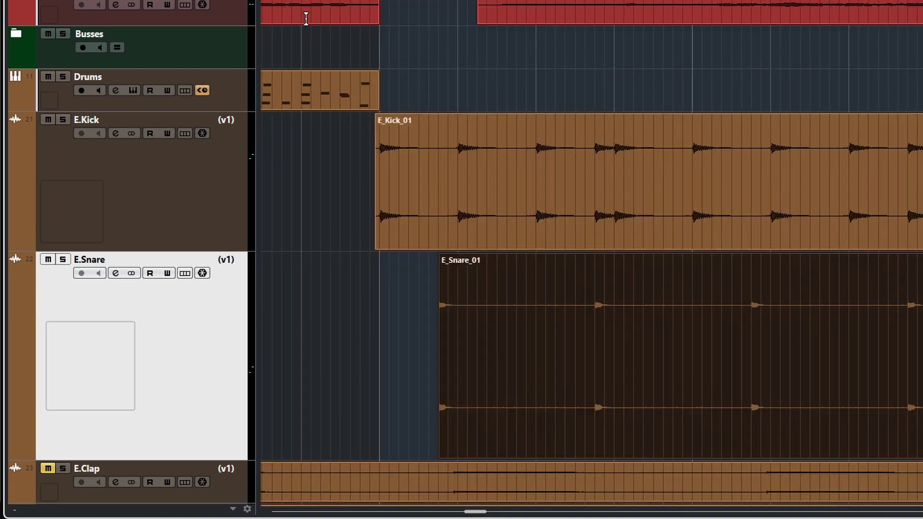
- Play the project around bar 60 to check the timing of E_Snare_01 against the kick
key(Escape)
click(529, 312)
key(space)
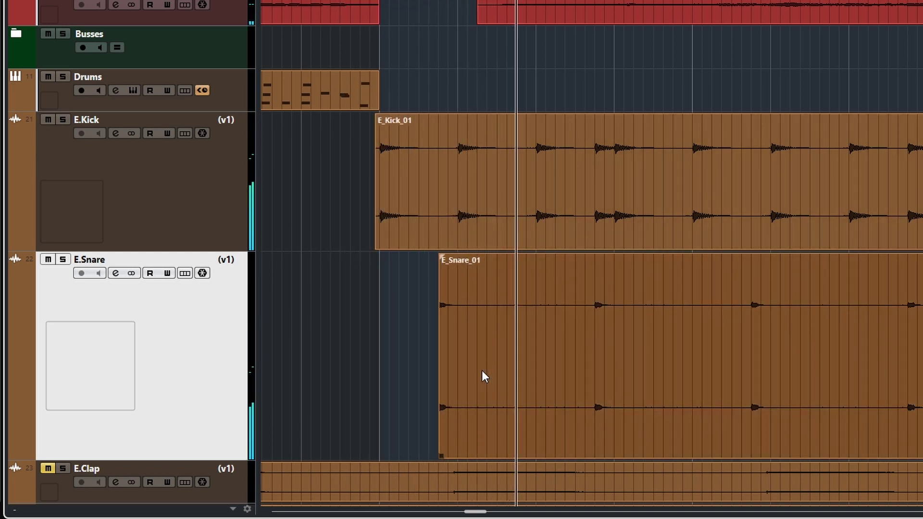
key(space)
- Shift the E_Snare_01 event earlier so that it starts about half a beat before the start of bar 60
drag(479, 374, 457, 376)
key(space)
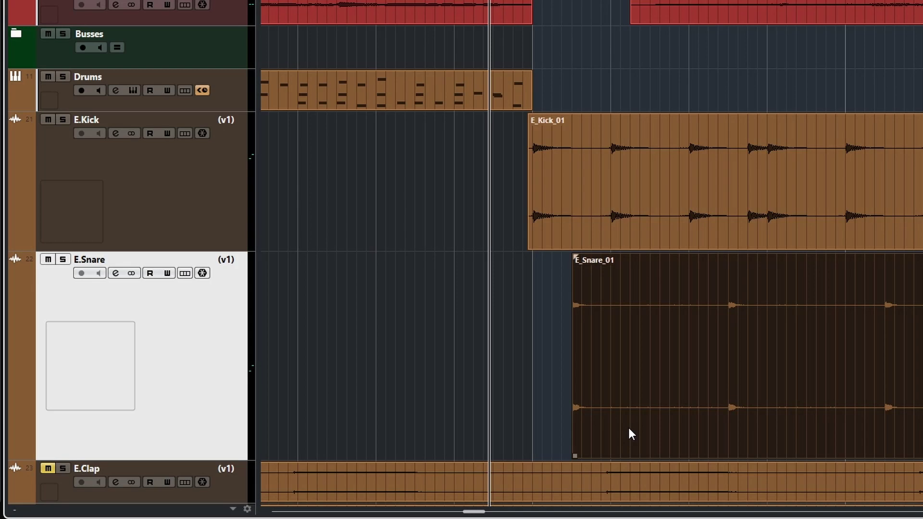
drag(628, 426, 552, 423)
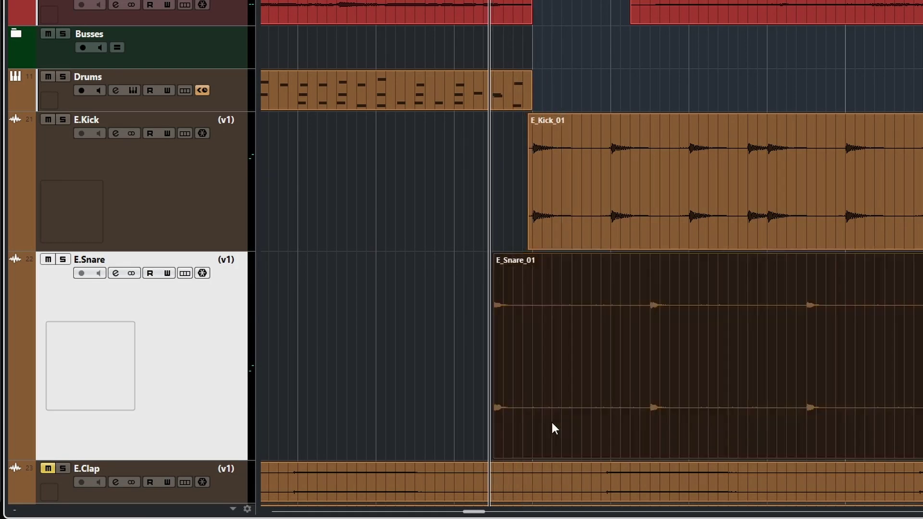
- Play the project around bar 60 and trim the first snare hit off the start of E_Snare_01
key(space)
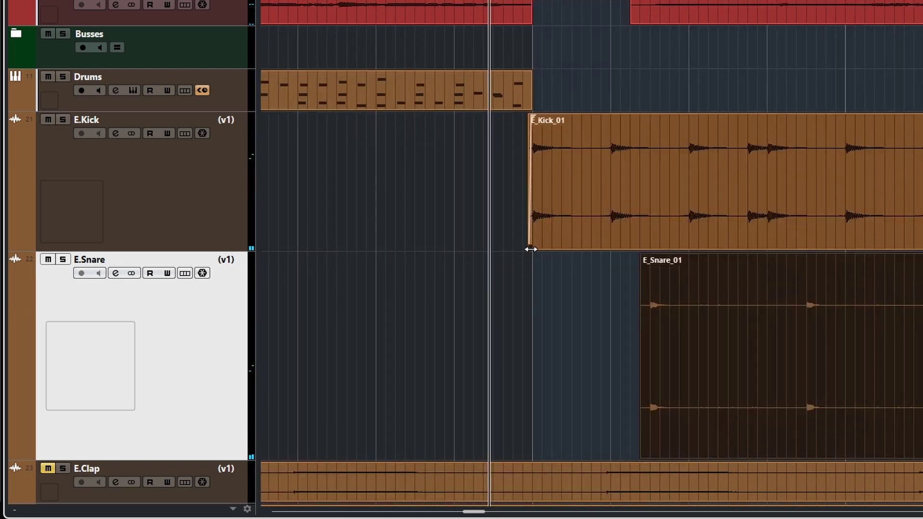
scroll(591, 262, right, 5)
scroll(594, 265, left, 3)
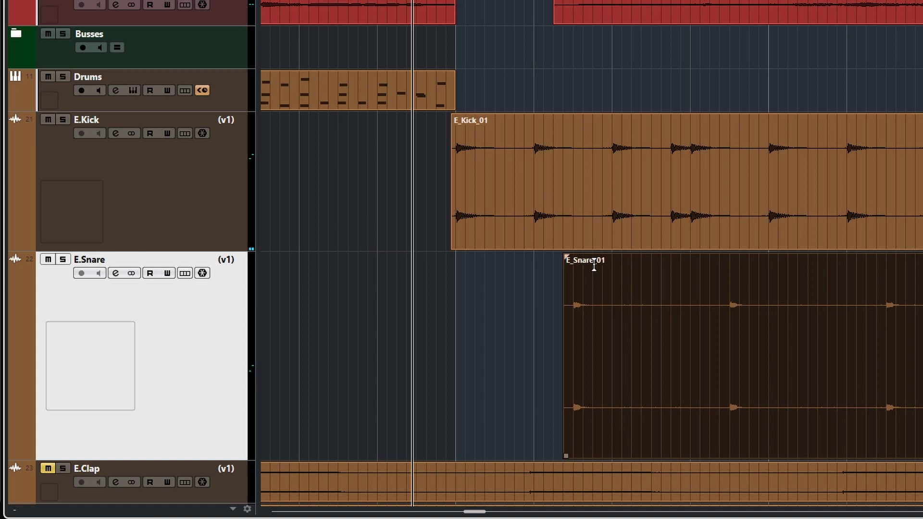
- Extend the start of E_Kick_01 earlier to bring back the kick hit that precedes its current first hit
drag(454, 246, 392, 248)
scroll(387, 269, left, 5)
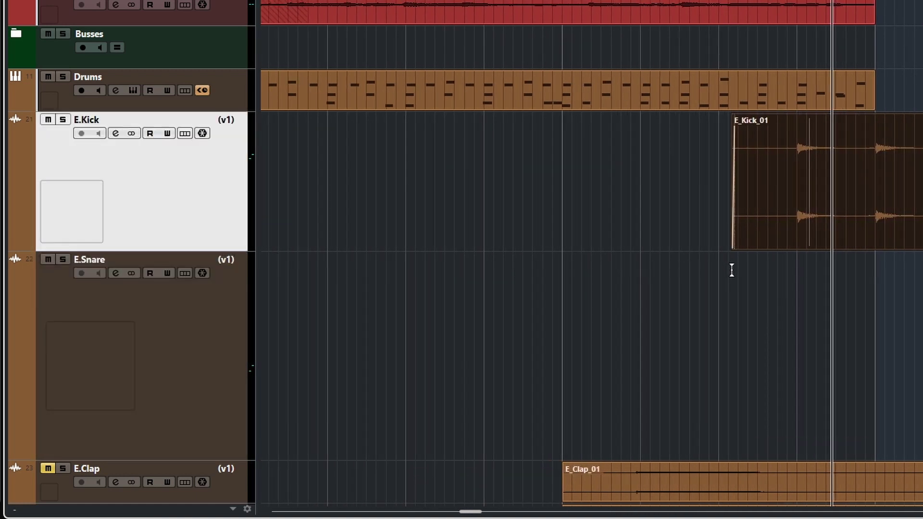
scroll(732, 270, right, 8)
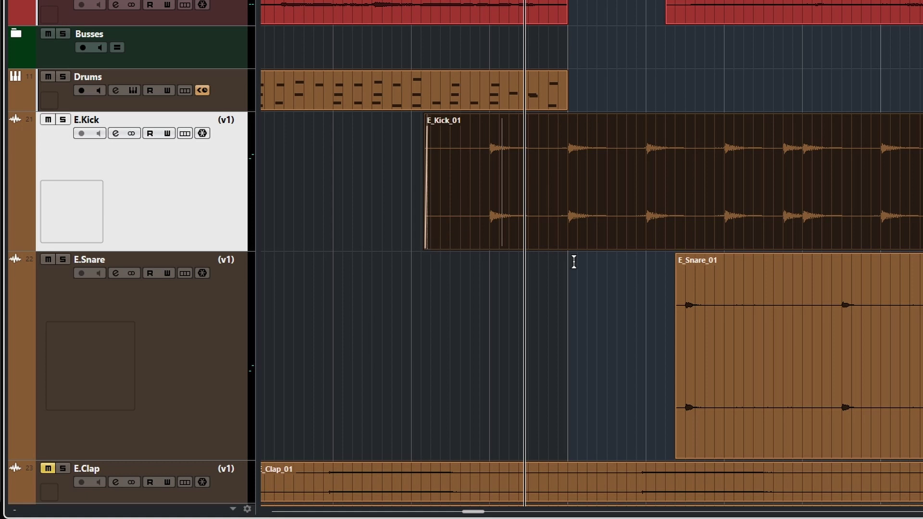
scroll(612, 270, right, 5)
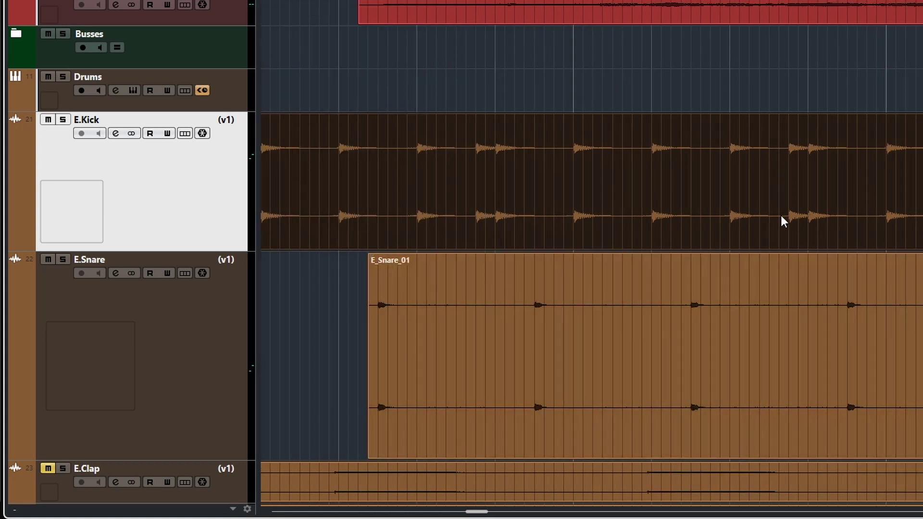
scroll(643, 219, left, 5)
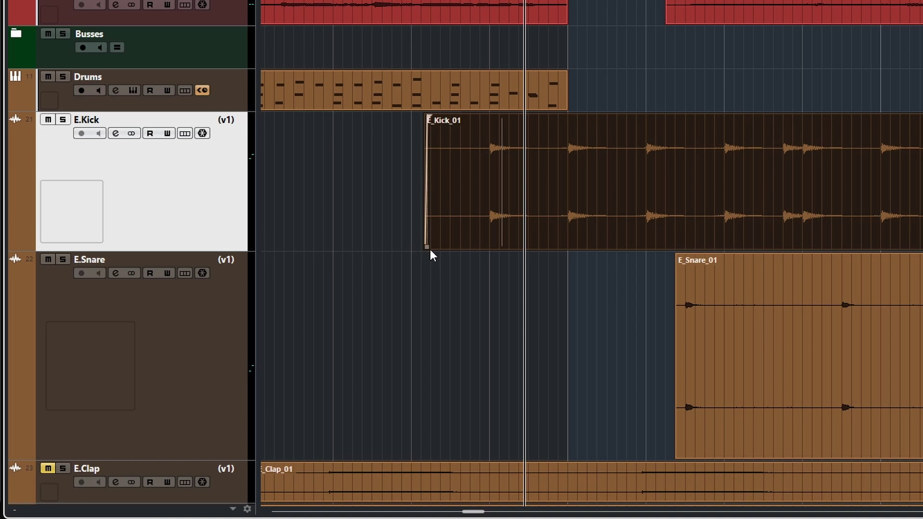
scroll(506, 224, left, 4)
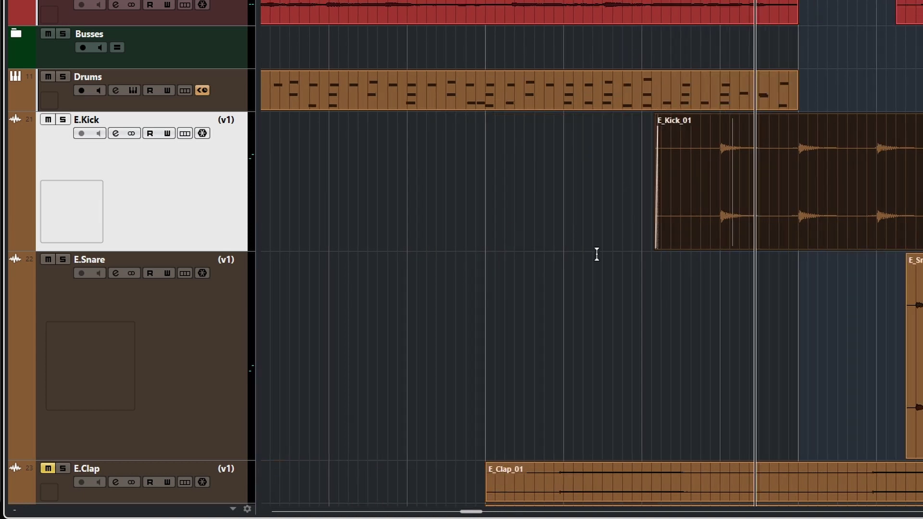
- Trim the start of E_Kick_01 back to shortly before the kick hit that was brought back
drag(657, 246, 712, 245)
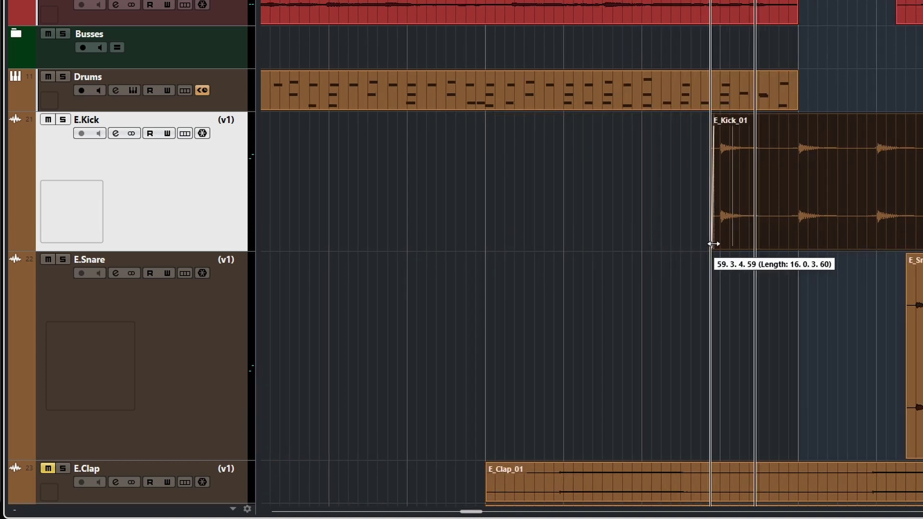
scroll(752, 232, up, 2)
scroll(753, 234, up, 4)
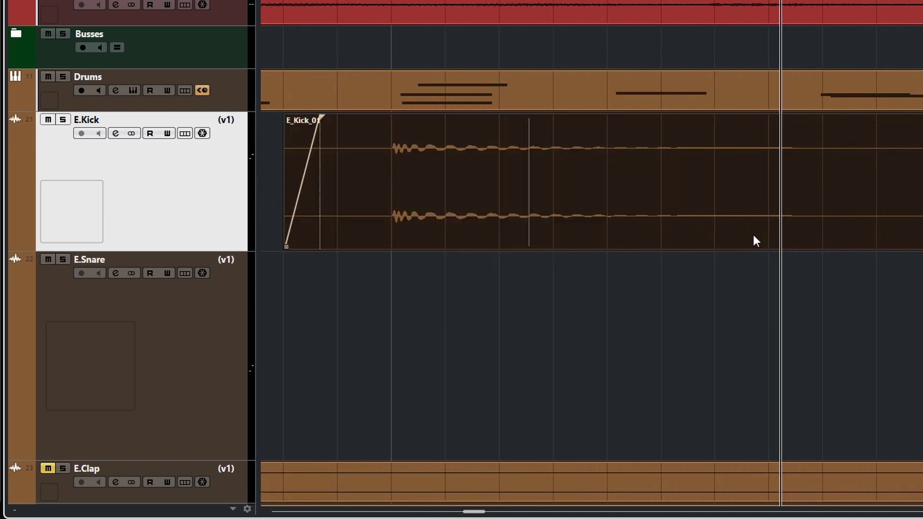
scroll(549, 225, left, 2)
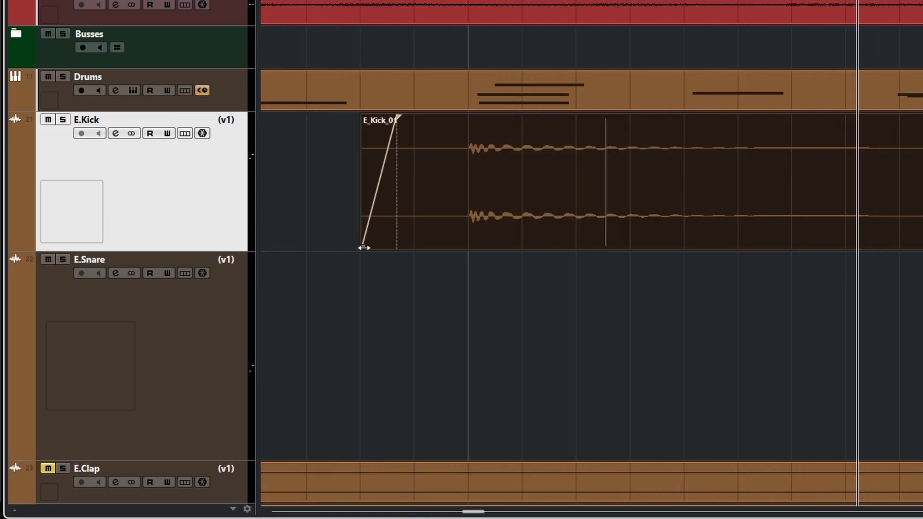
drag(364, 248, 408, 246)
- Move E_Kick_01 later so that its first hit falls close to the start of bar 60
scroll(532, 223, up, 1)
scroll(533, 221, down, 6)
drag(683, 226, 922, 223)
scroll(880, 216, up, 2)
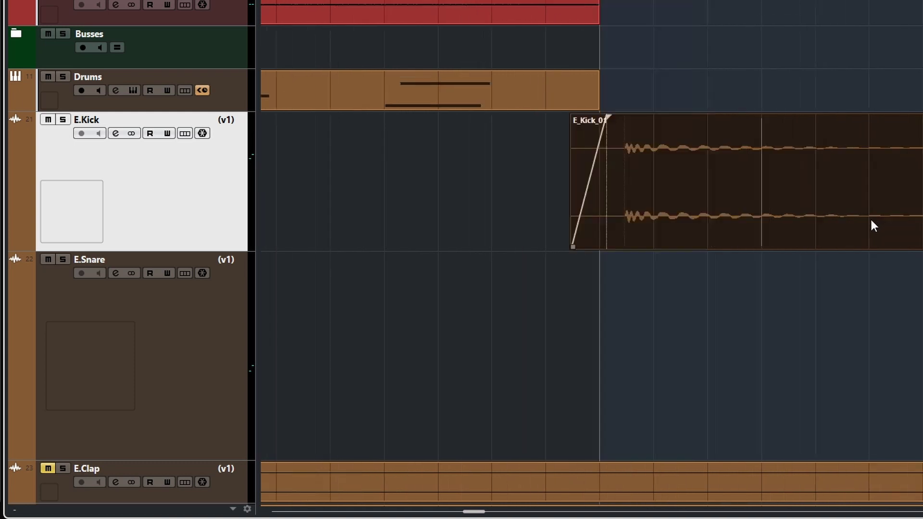
scroll(671, 222, up, 2)
drag(619, 225, 572, 235)
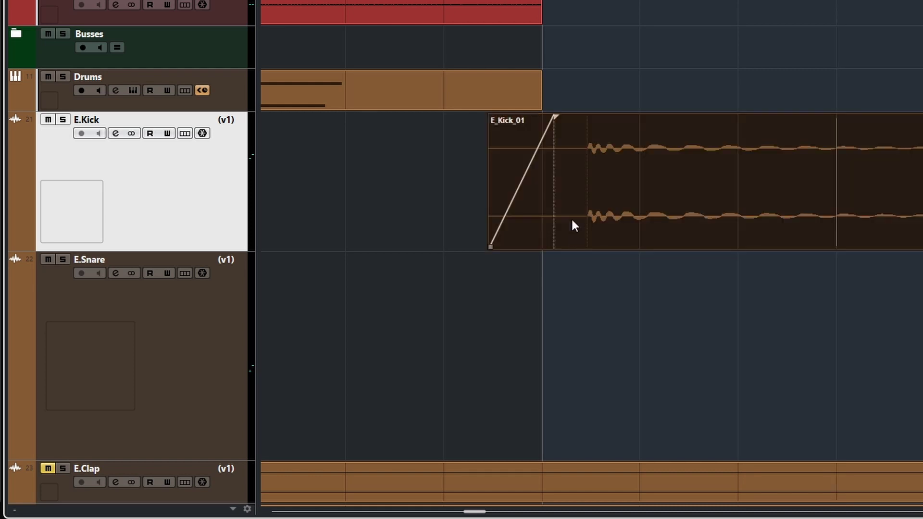
- Remove the fade-in from E_Kick_01 and trim its start right up to the transient of its first hit
drag(481, 121, 481, 122)
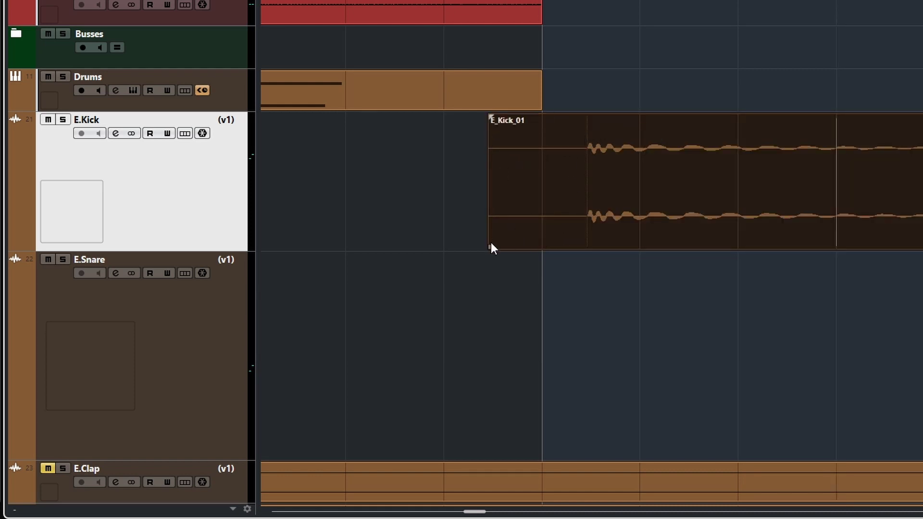
drag(489, 246, 580, 238)
scroll(651, 255, up, 3)
scroll(653, 256, down, 5)
scroll(653, 255, down, 6)
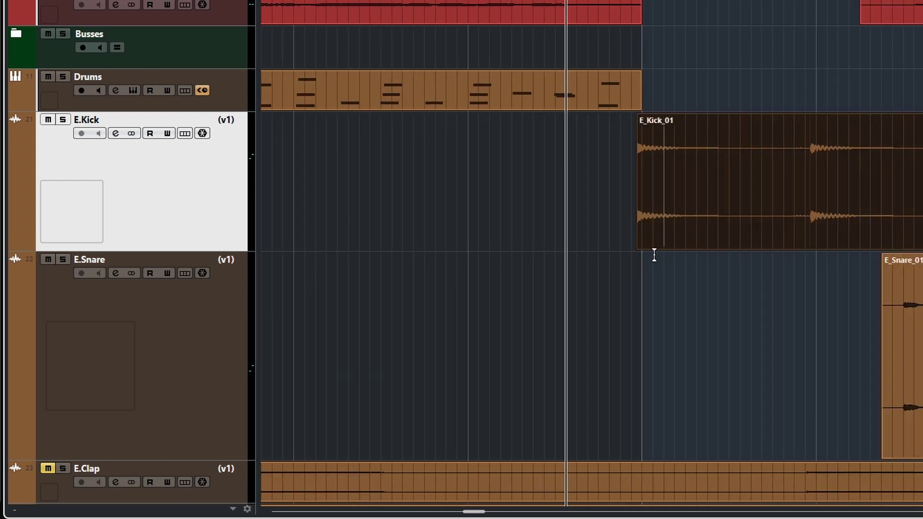
- Nudge the trimmed E_Kick_01 event later until its first transient sits exactly on the start of bar 60
scroll(654, 257, up, 1)
scroll(653, 257, up, 3)
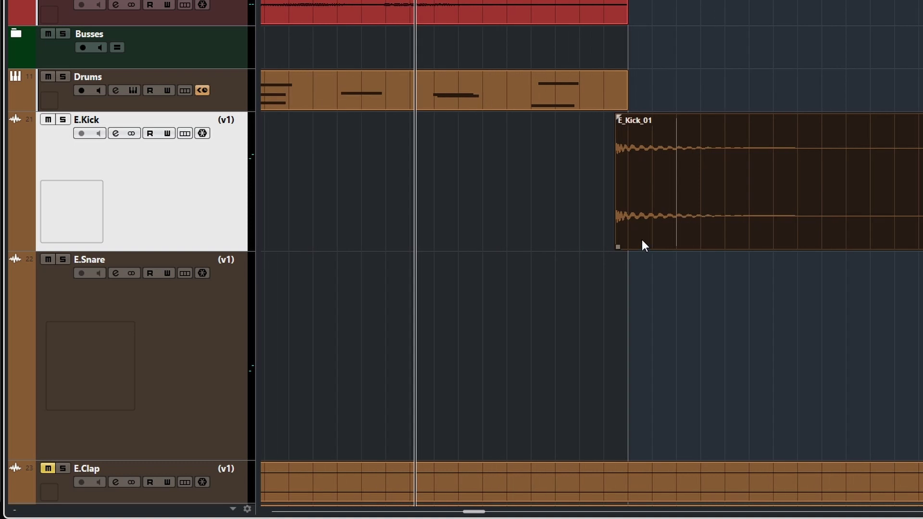
mouse_move(643, 243)
mouse_down()
mouse_move(661, 243)
mouse_move(654, 241)
mouse_up()
scroll(673, 243, down, 2)
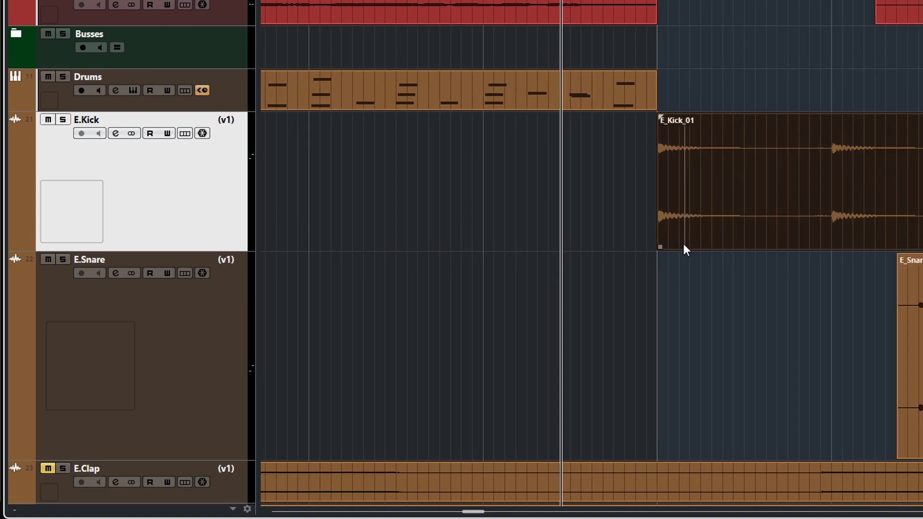
scroll(685, 247, up, 3)
scroll(687, 254, up, 5)
scroll(653, 255, down, 4)
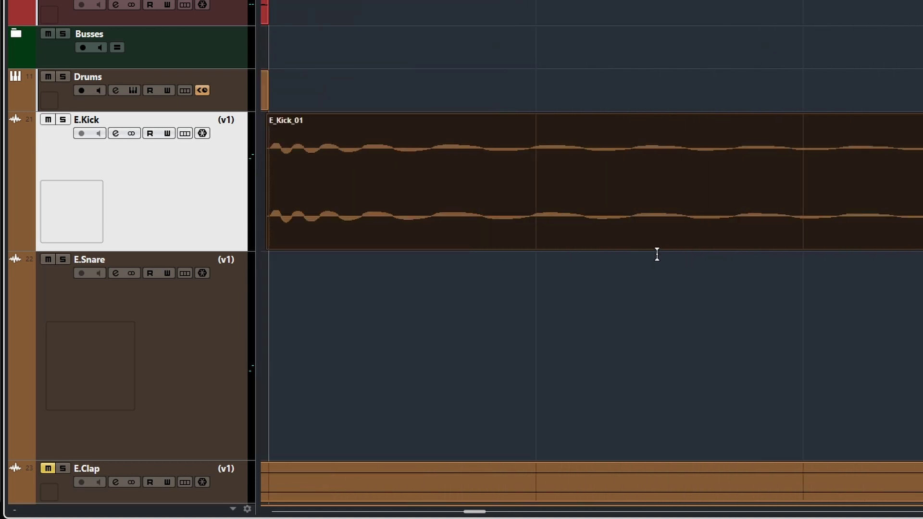
scroll(689, 238, up, 3)
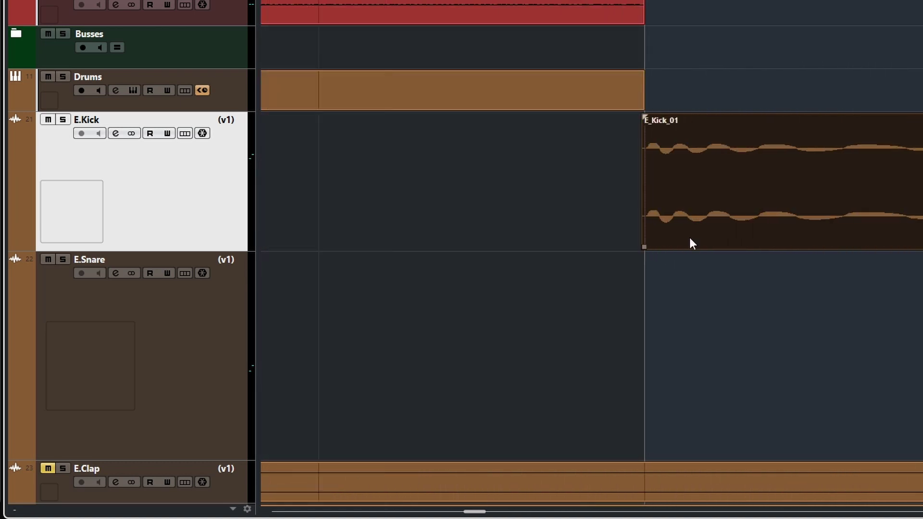
mouse_move(662, 229)
mouse_down()
mouse_move(651, 227)
mouse_move(663, 228)
mouse_up()
scroll(648, 245, down, 3)
scroll(670, 252, down, 2)
- Extend the start of E_Kick_01 to slightly before bar 60 and add a short fade-in ending before its first hit
drag(660, 246, 625, 245)
drag(646, 120, 656, 122)
scroll(775, 260, up, 3)
scroll(770, 267, down, 8)
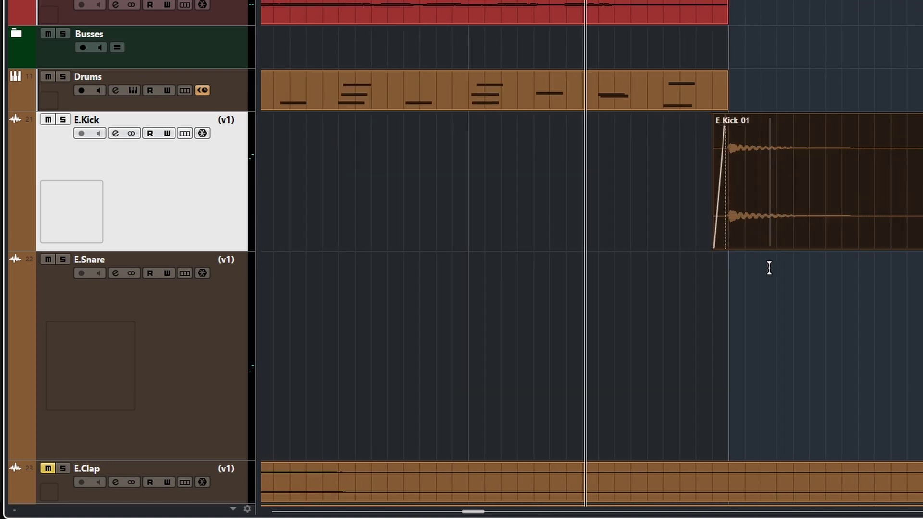
- Examine how the E_Kick_01 hits line up with the beat grid through the Bridge up to the Verse part
scroll(772, 273, right, 10)
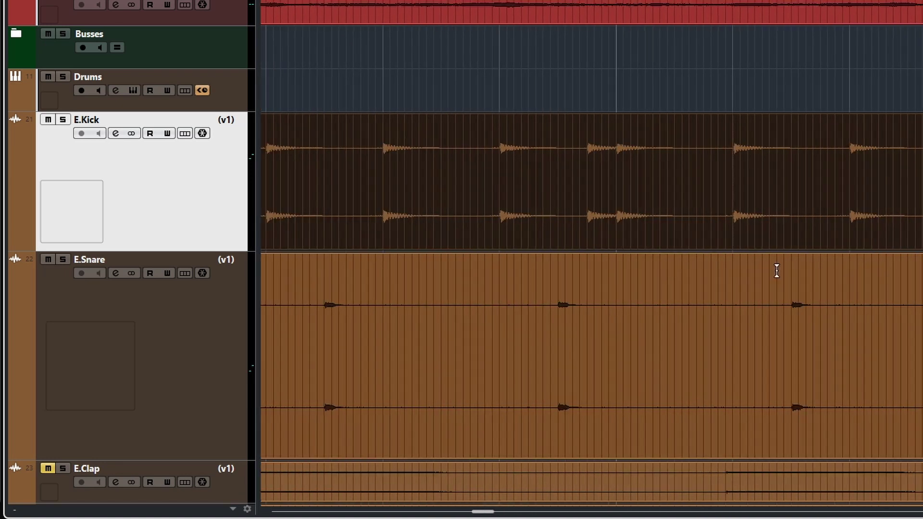
scroll(808, 291, left, 5)
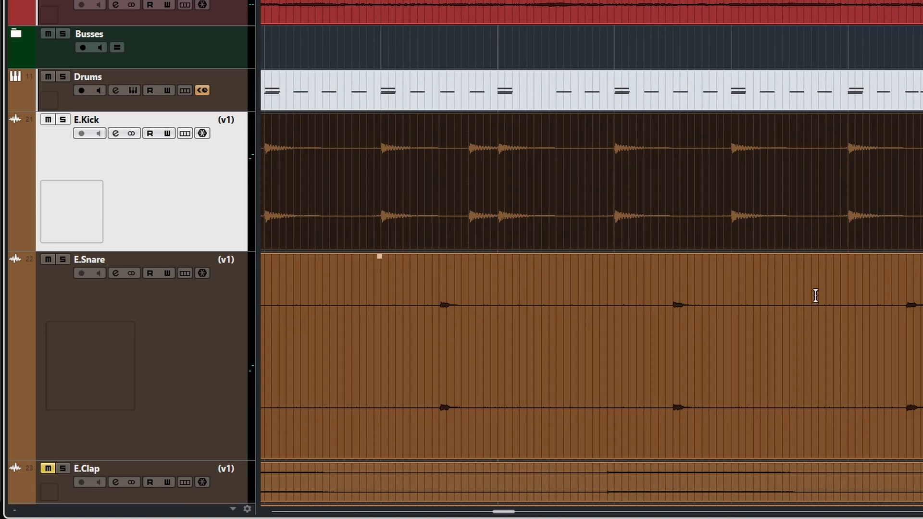
scroll(826, 301, right, 6)
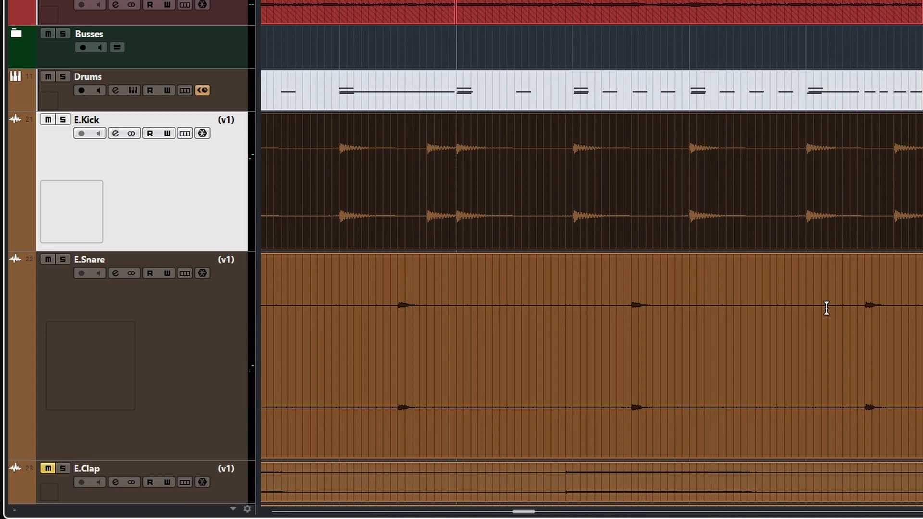
scroll(609, 234, left, 3)
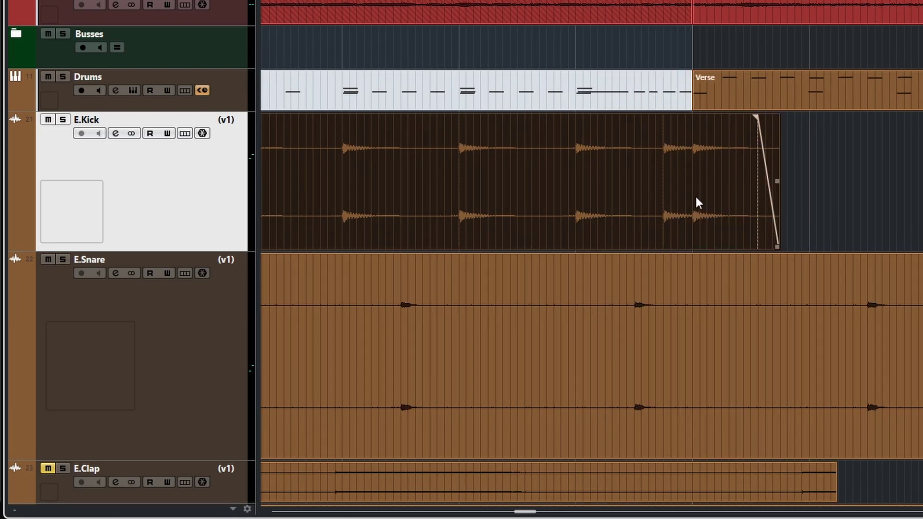
scroll(696, 197, left, 2)
scroll(714, 213, left, 3)
scroll(718, 217, down, 4)
scroll(700, 238, right, 2)
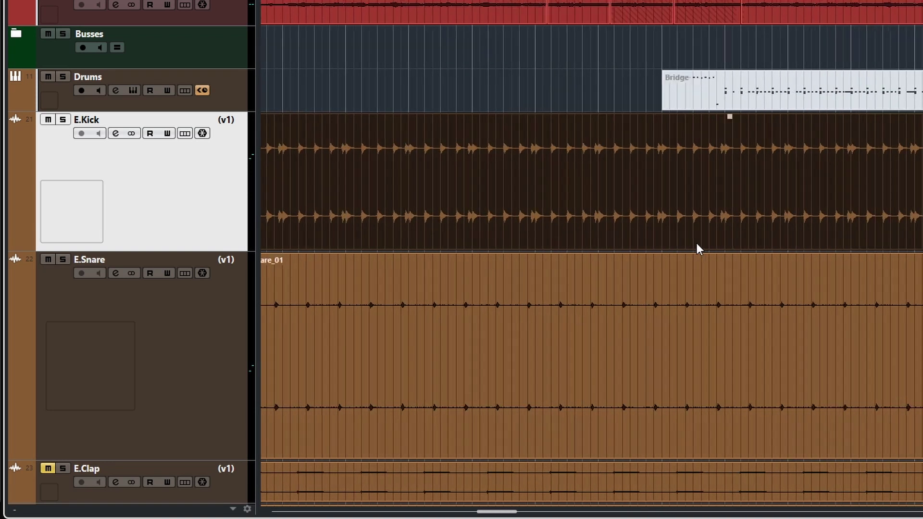
scroll(697, 243, left, 3)
scroll(697, 247, right, 5)
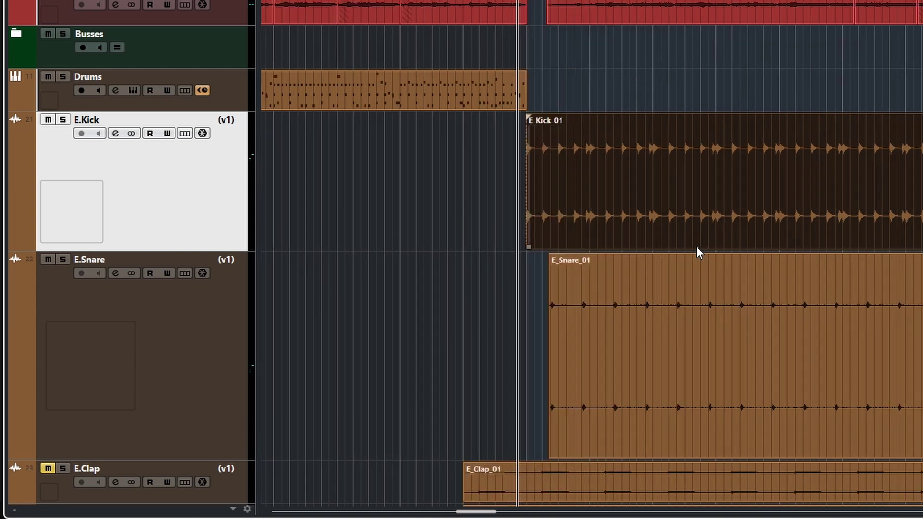
- Play the project from before bar 60 through the Bridge with E.Snare muted to check the kick's timing
key(space)
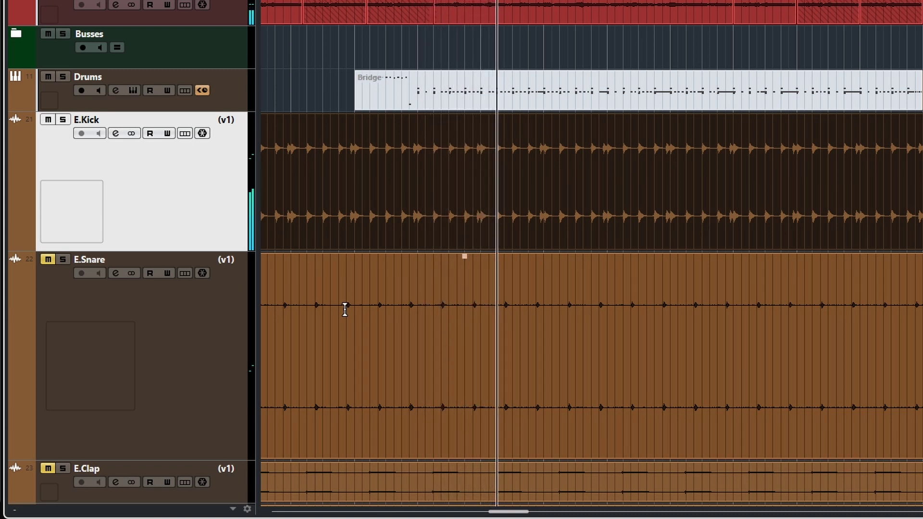
key(space)
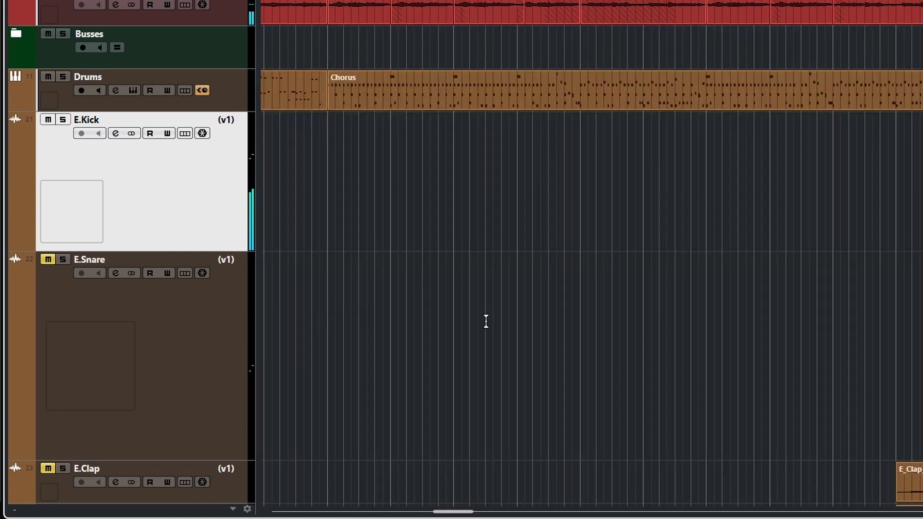
scroll(660, 313, right, 5)
- Shift E_Snare_01 earlier so that it starts just after the start of bar 60, and unmute the E.Snare track
click(651, 309)
key(h)
key(space)
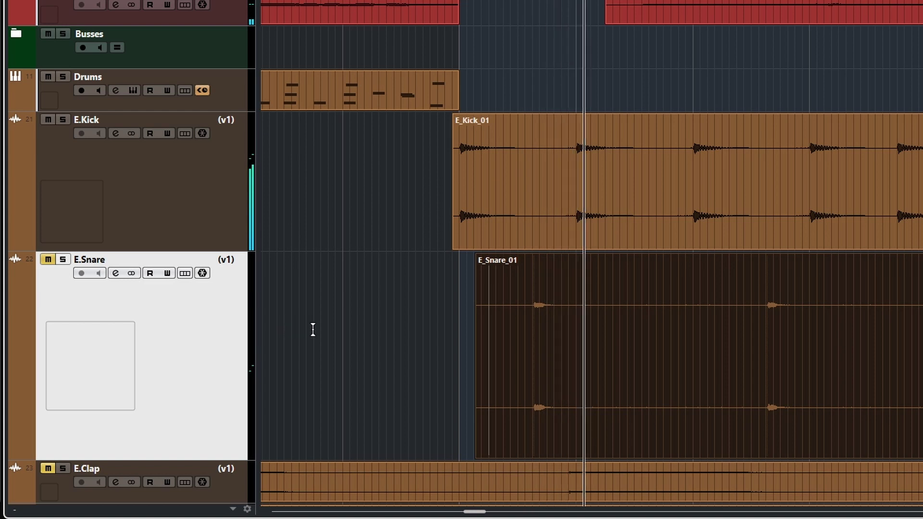
click(48, 259)
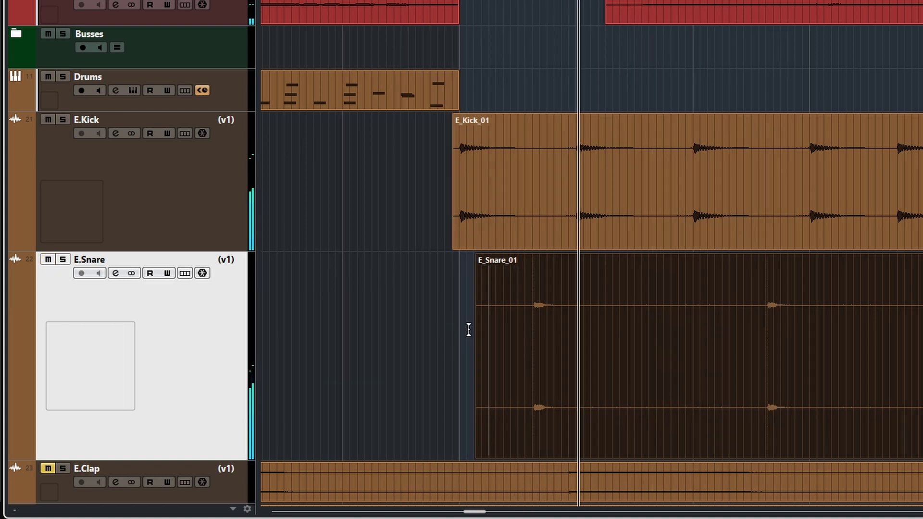
- Compare the positions of the E_Snare_01 hits with the kick hits and the beat grid from bar 60 onwards
key(g)
key(g)
key(g)
key(g)
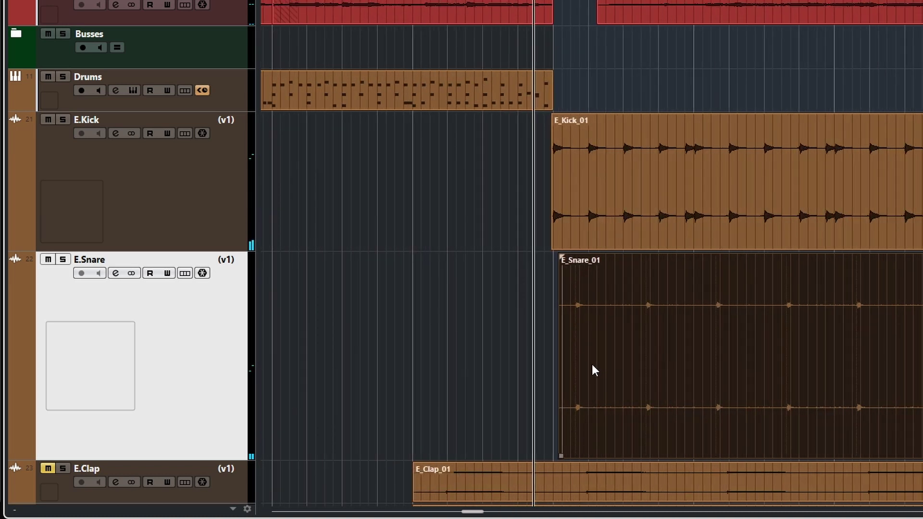
drag(587, 410, 585, 413)
key(h)
key(h)
key(h)
key(h)
key(h)
key(h)
key(h)
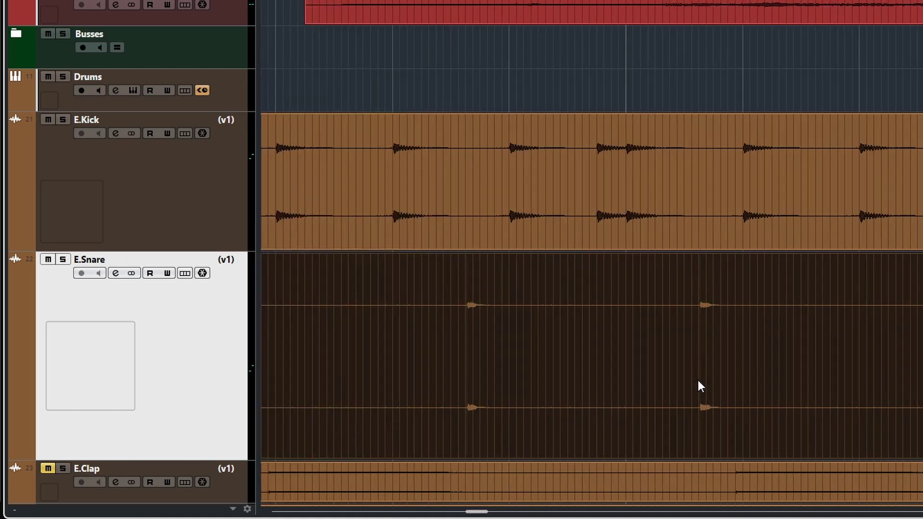
key(g)
key(g)
key(g)
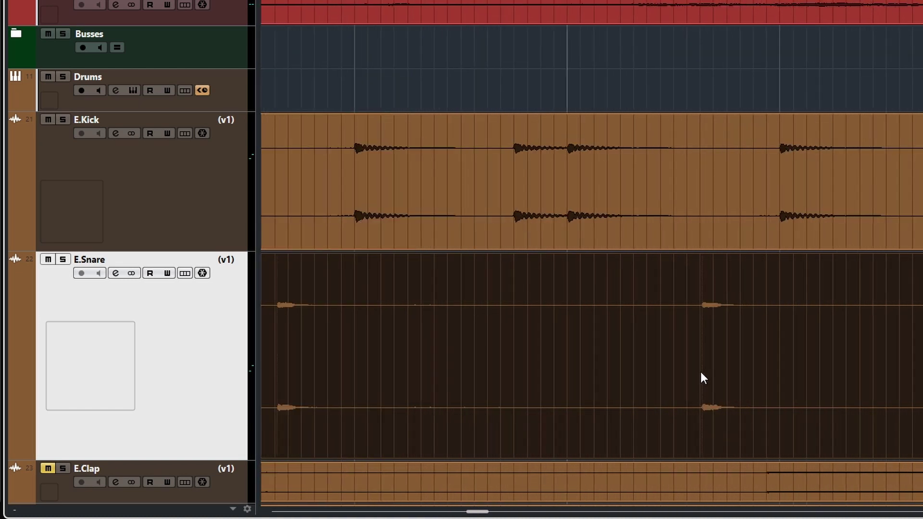
- Trim the silence from the start of E_Snare_01 to just before the transient of its first hit
key(h)
key(h)
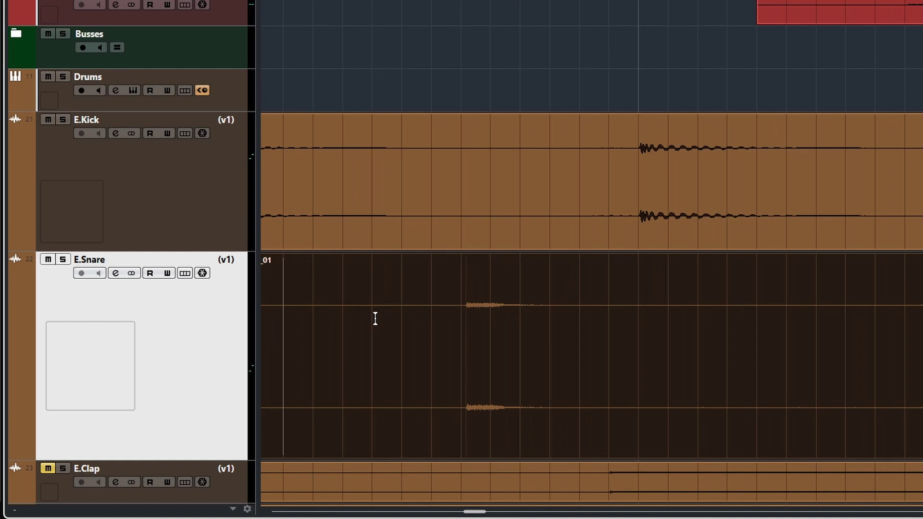
scroll(455, 351, left, 3)
drag(384, 456, 611, 428)
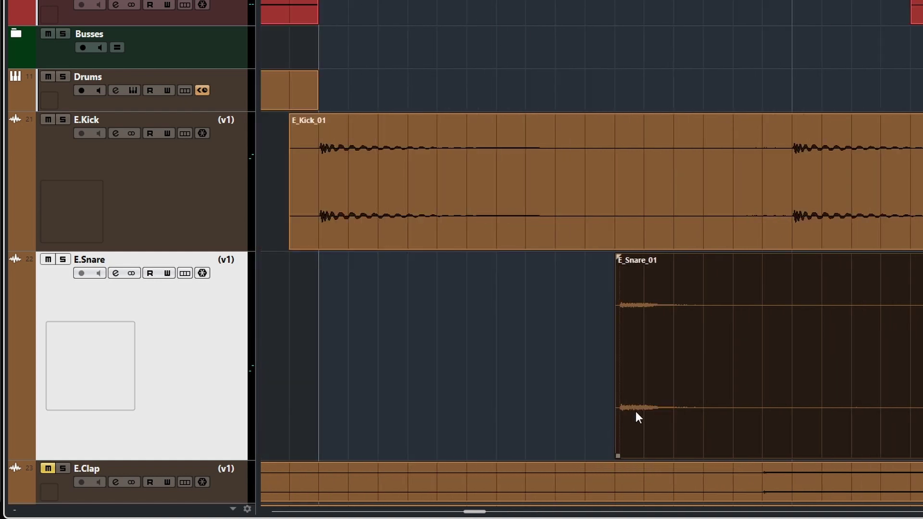
key(h)
key(h)
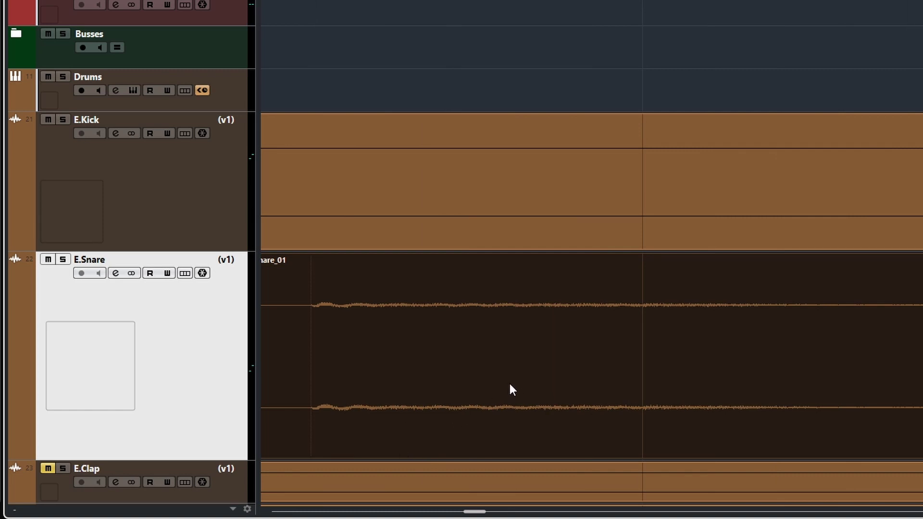
- Trim the start of E_Snare_01 up to the transient of its first hit
scroll(512, 384, left, 4)
drag(478, 457, 544, 450)
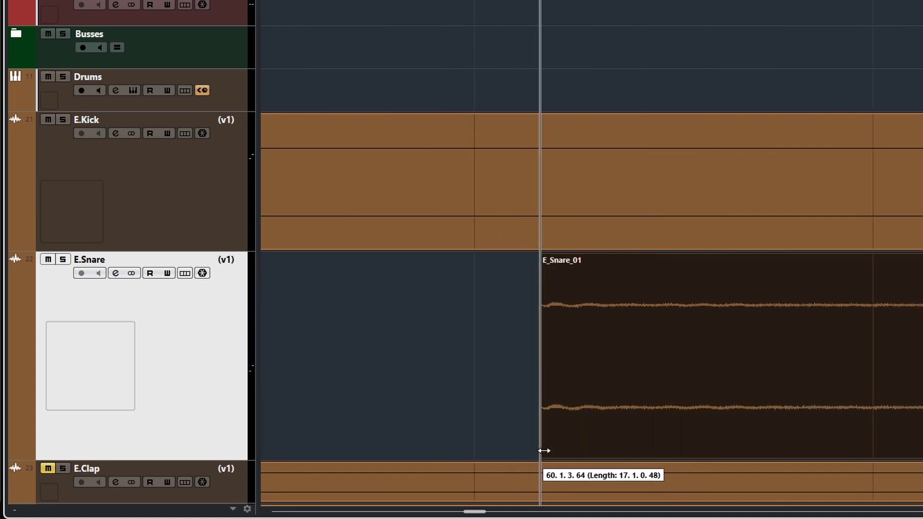
scroll(593, 413, up, 2)
scroll(593, 410, down, 3)
key(ctrl+z)
scroll(578, 420, up, 4)
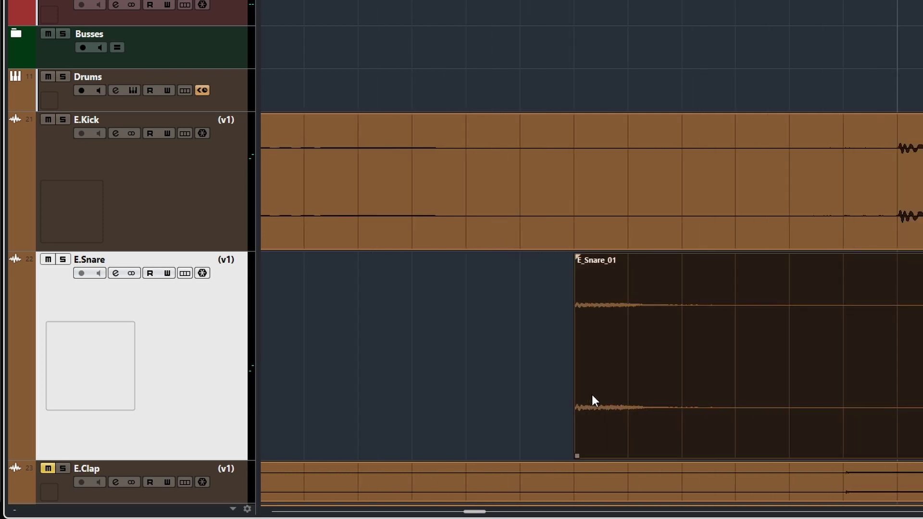
- Move E_Snare_01 earlier onto the grid line midway between the first two kick hits of bar 60
scroll(592, 395, down, 3)
scroll(598, 400, down, 3)
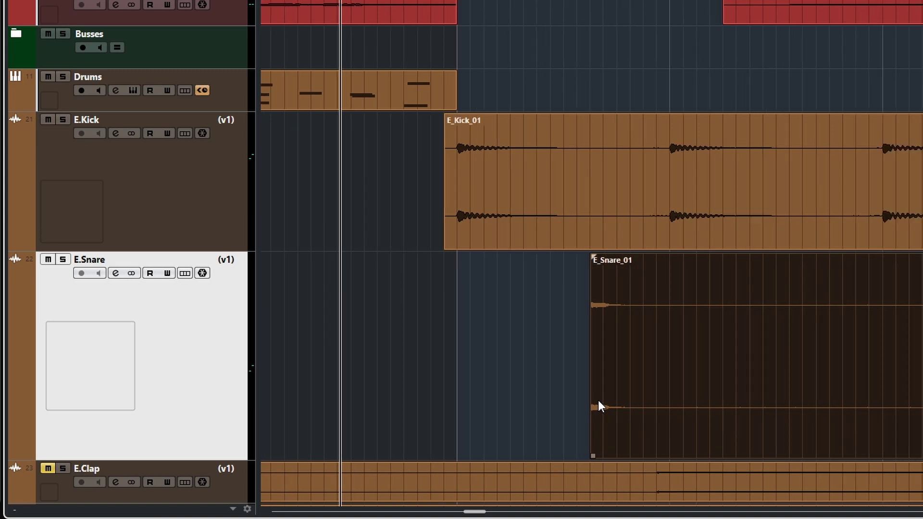
drag(623, 423, 615, 427)
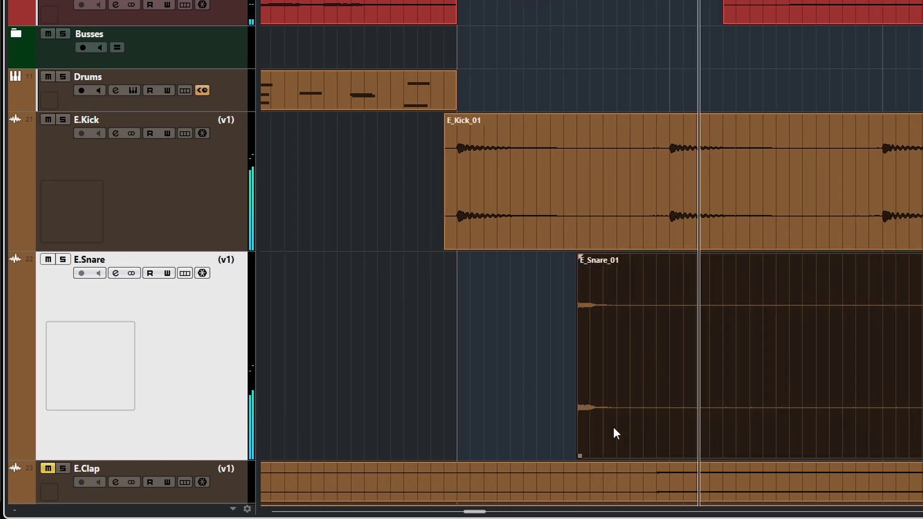
drag(613, 425, 596, 423)
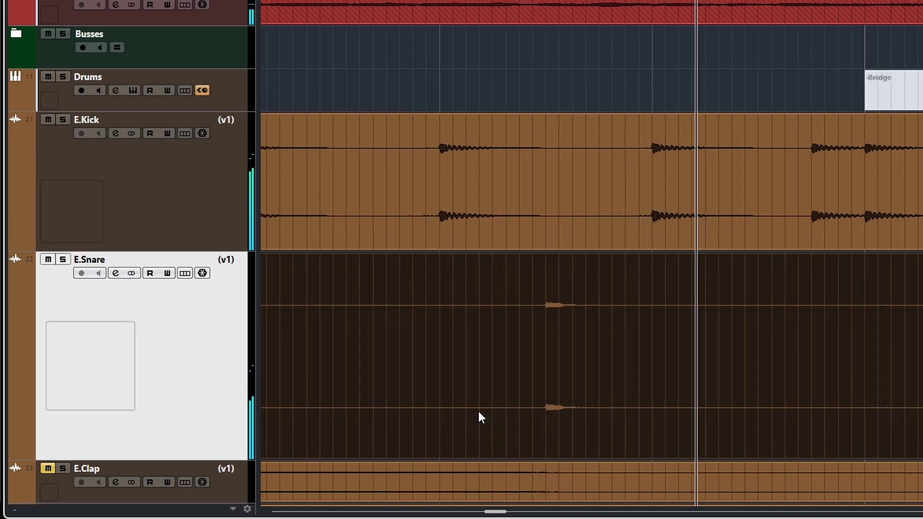
- Play the project from before bar 60 to check the snare's timing against the kick
key(g)
scroll(764, 255, right, 6)
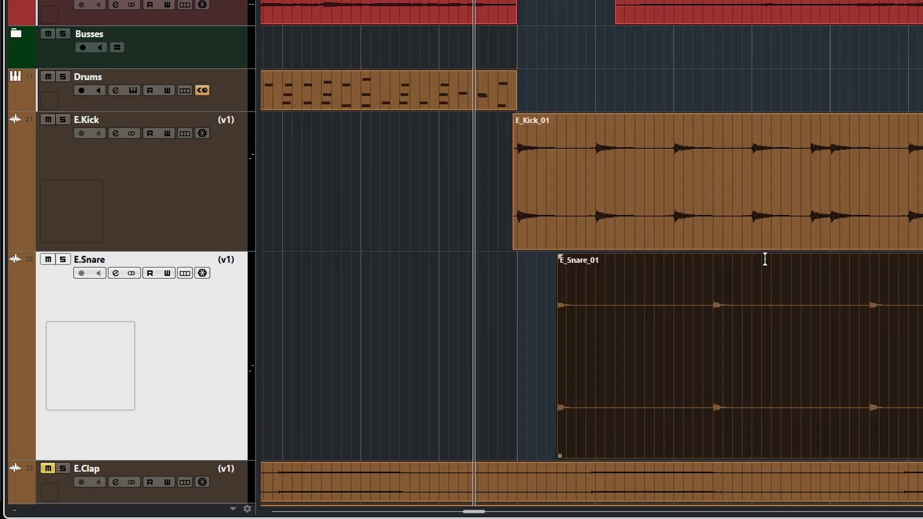
ctrl+scroll(764, 287, down, 1)
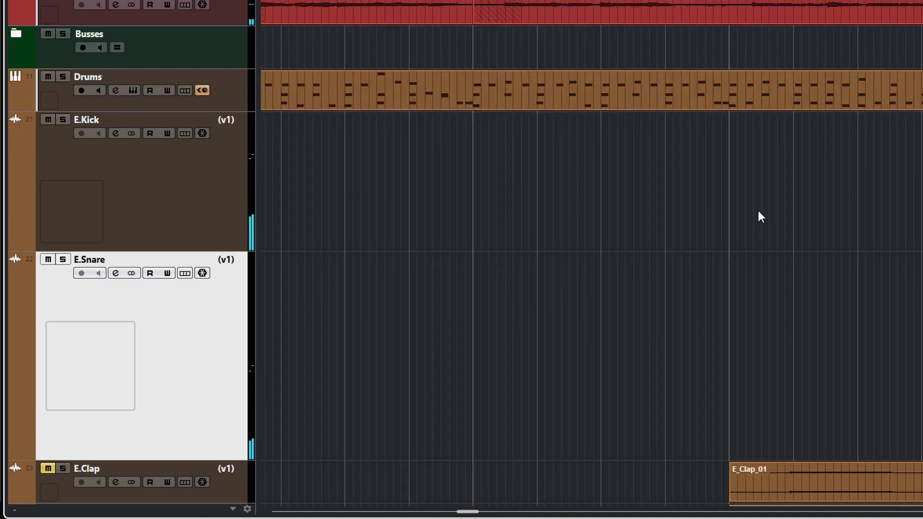
scroll(750, 211, right, 6)
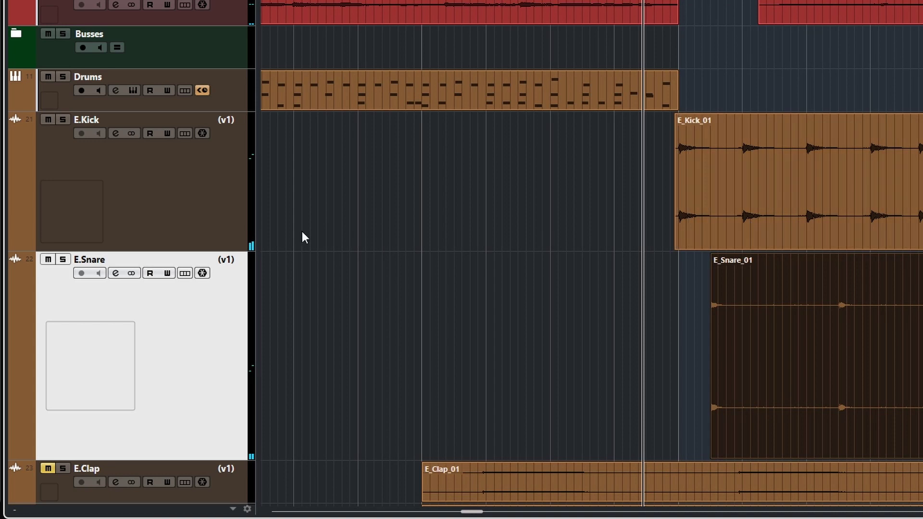
- Switch the E.Kick track to track version v2
click(240, 120)
click(263, 147)
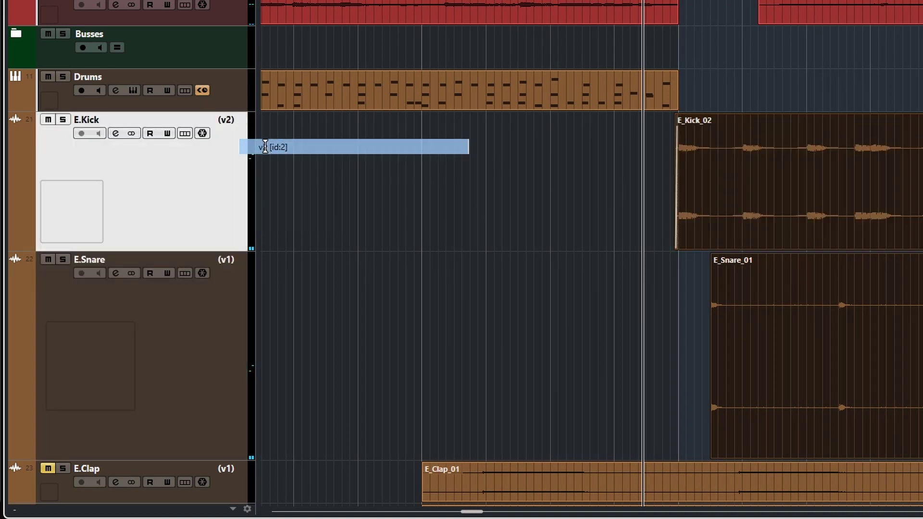
scroll(766, 253, right, 6)
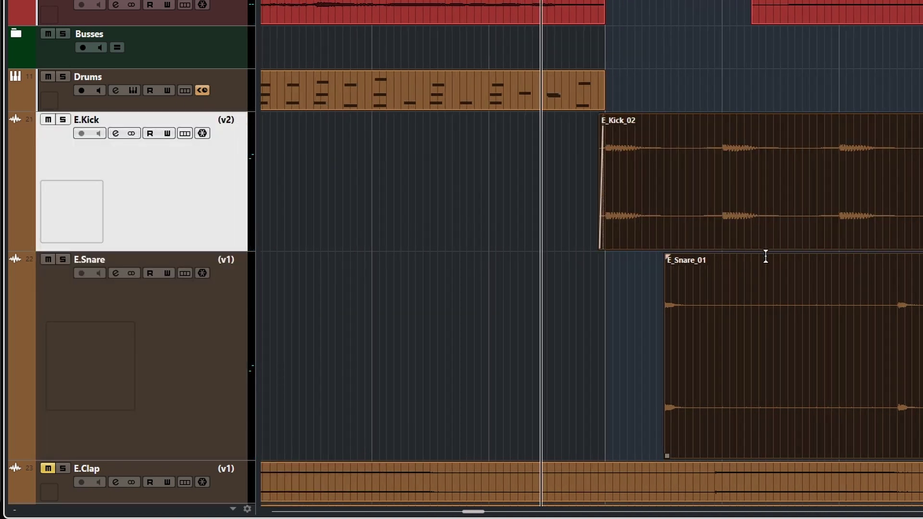
- Remove the fade-in from E_Kick_02 and extend its start earlier to include the kick hit one beat before bar 60
scroll(651, 214, left, 8)
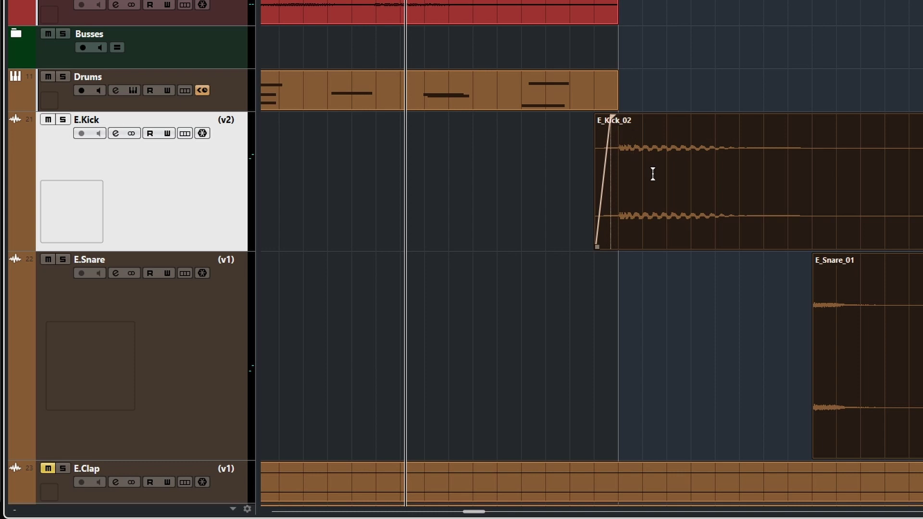
click(659, 207)
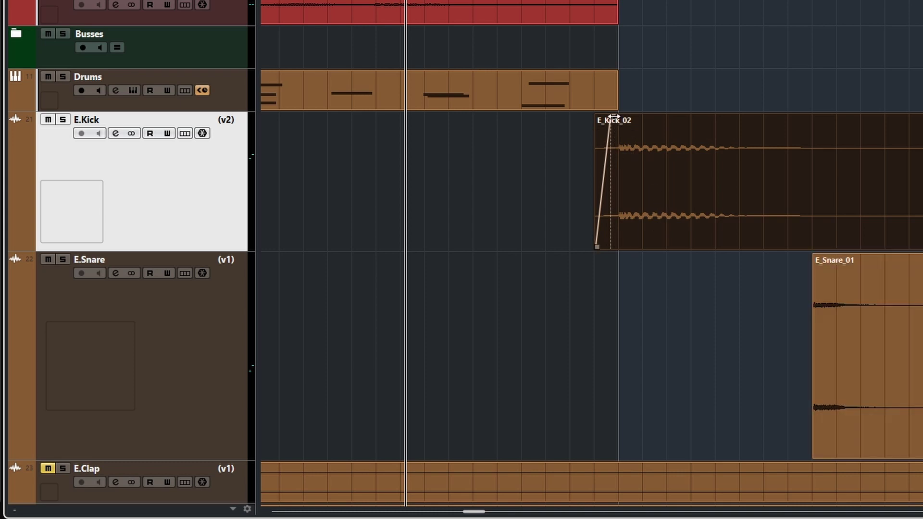
drag(598, 245, 300, 249)
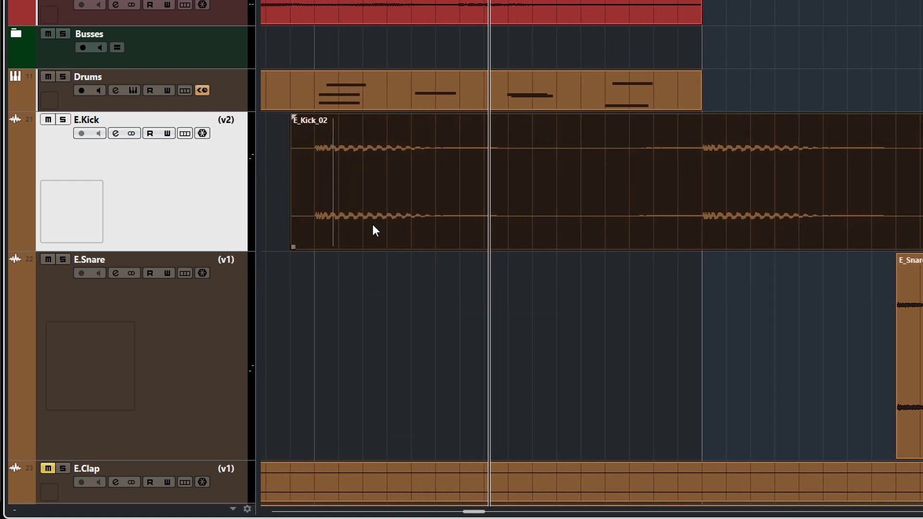
- Trim the start of E_Kick_02 to the transient of its first hit at 59.4.1.0
scroll(374, 194, down, 2)
scroll(375, 198, up, 8)
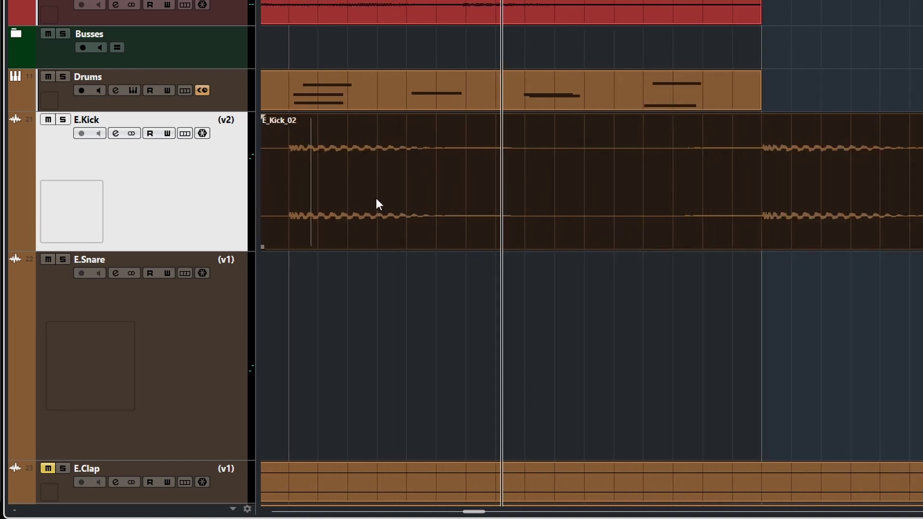
scroll(483, 217, left, 5)
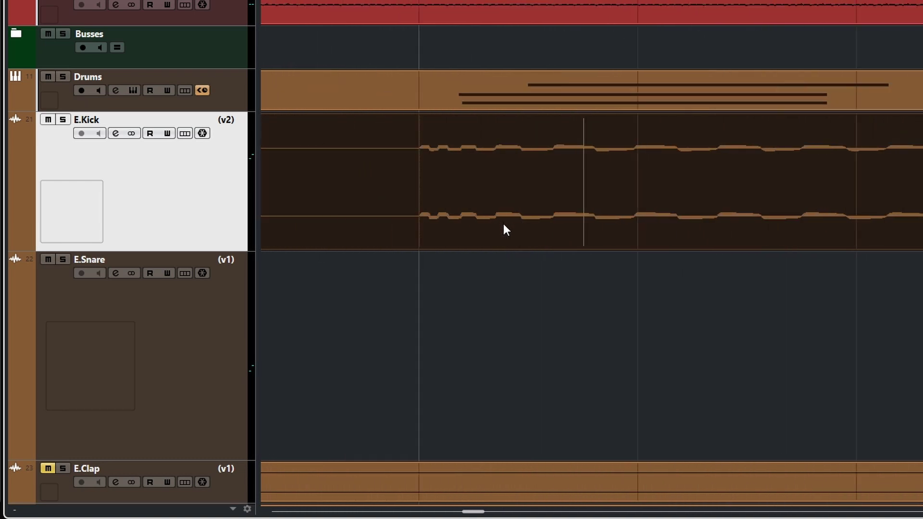
drag(359, 249, 536, 235)
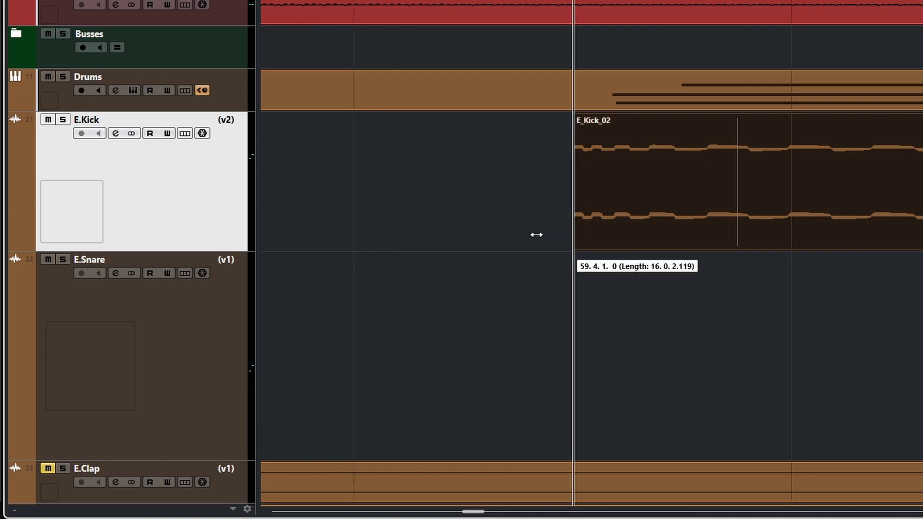
scroll(596, 255, down, 4)
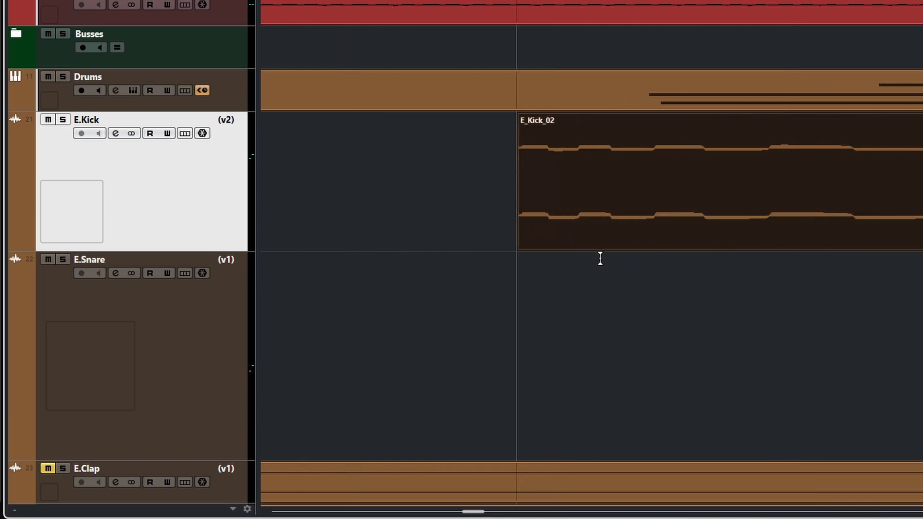
- Move E_Kick_02 one beat later so that its first hit starts exactly on bar 60
scroll(621, 271, down, 5)
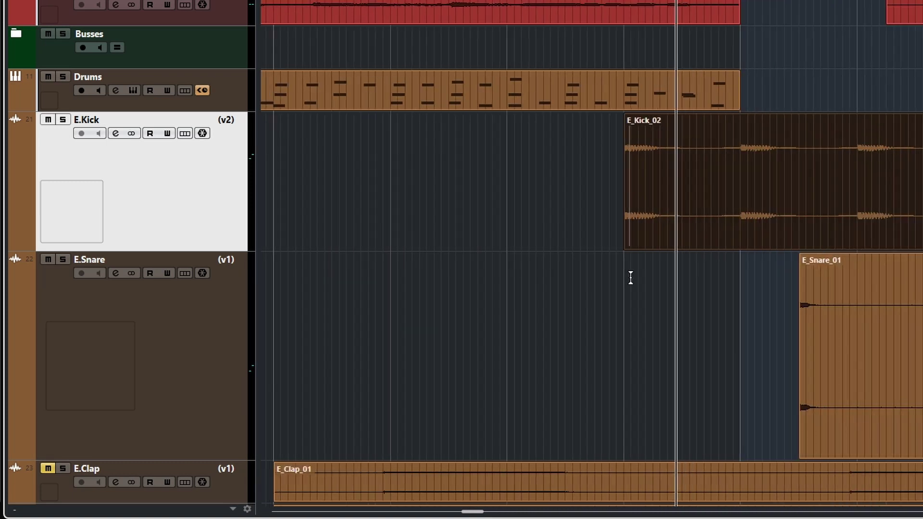
drag(688, 241, 762, 241)
scroll(750, 240, up, 8)
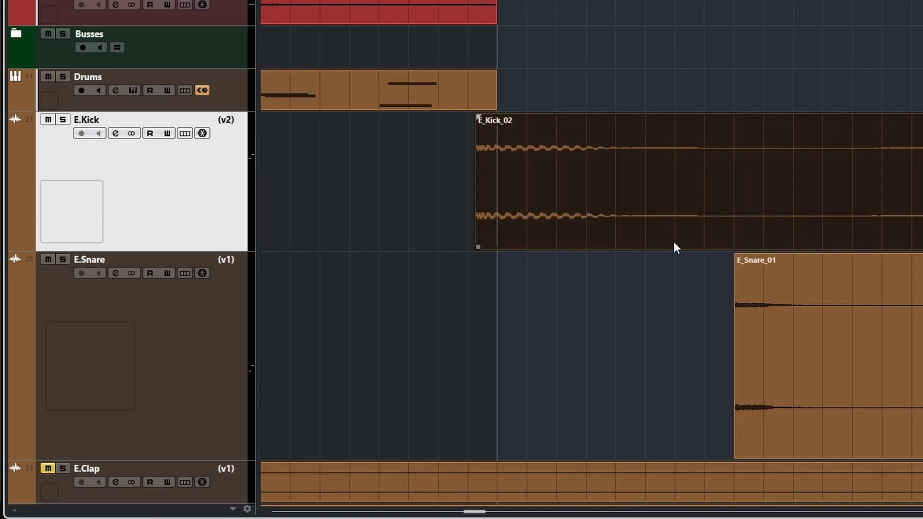
scroll(558, 235, left, 4)
drag(572, 234, 621, 238)
- Extend the start of E_Kick_02 to slightly before the first transient and add a fade-in with a length of 0.0.0.24
drag(539, 244, 482, 249)
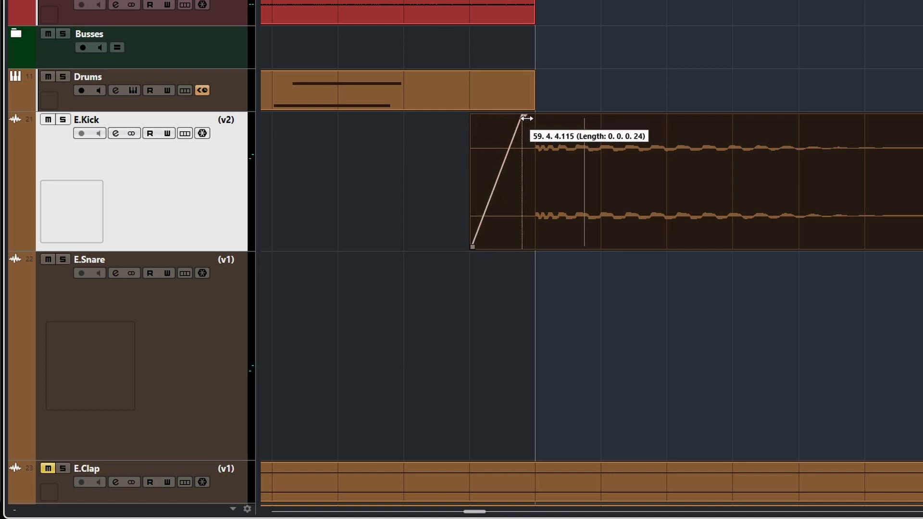
scroll(712, 212, up, 2)
scroll(725, 236, down, 6)
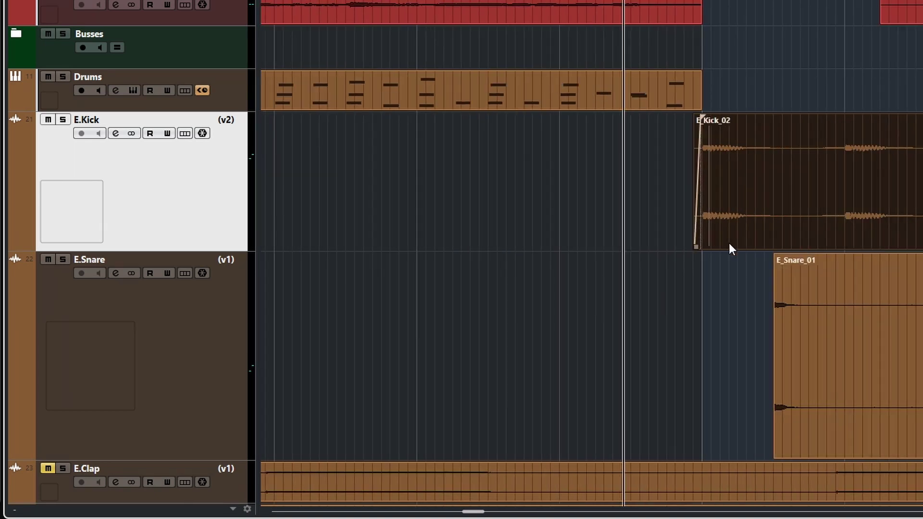
- Compare the E_Kick_02 hits with the snare hits and the beat grid from bar 60 to the start of the Verse part
scroll(732, 245, up, 5)
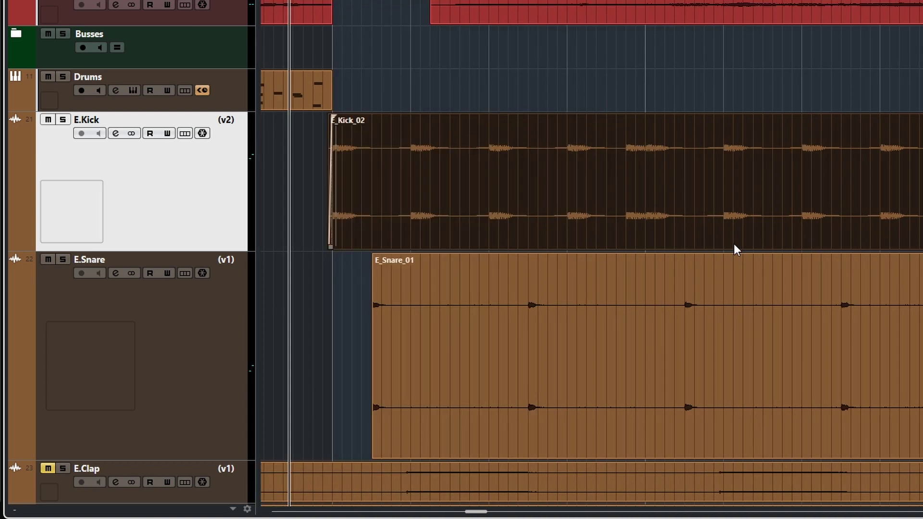
scroll(749, 274, right, 10)
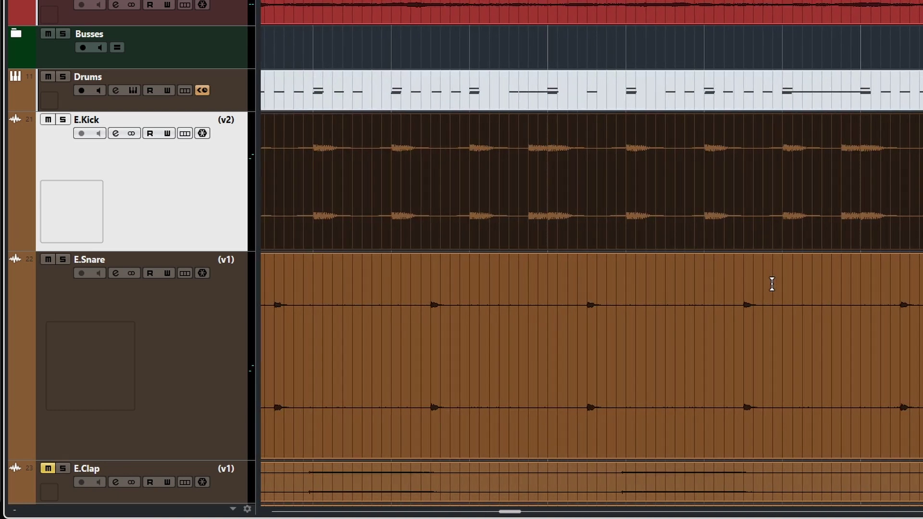
scroll(775, 282, right, 8)
scroll(652, 268, left, 5)
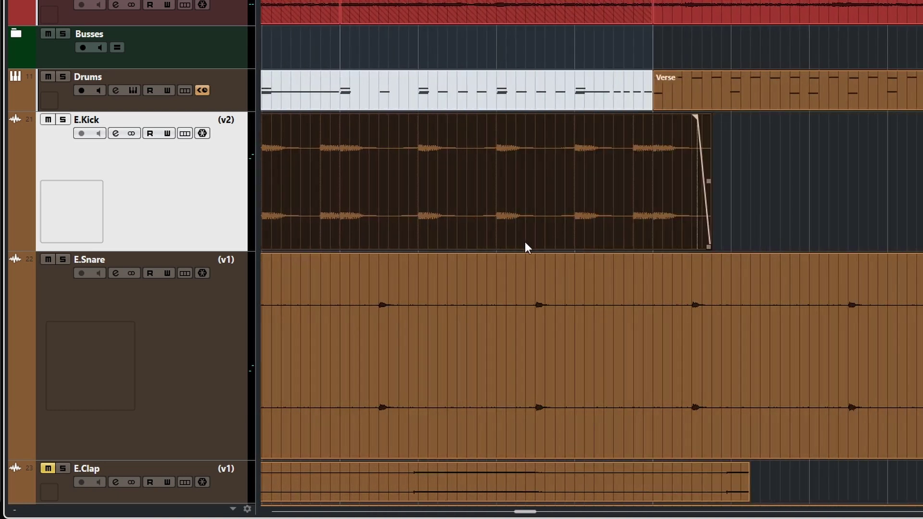
scroll(626, 180, left, 6)
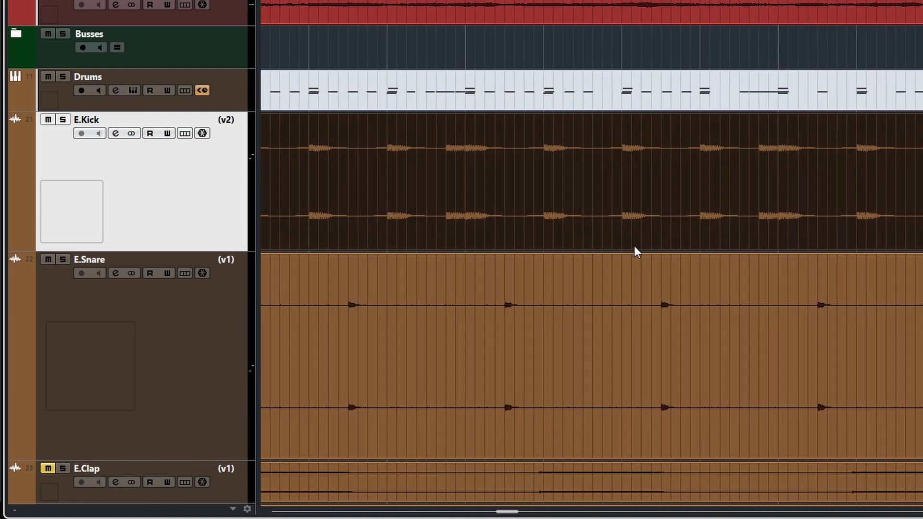
scroll(625, 274, left, 10)
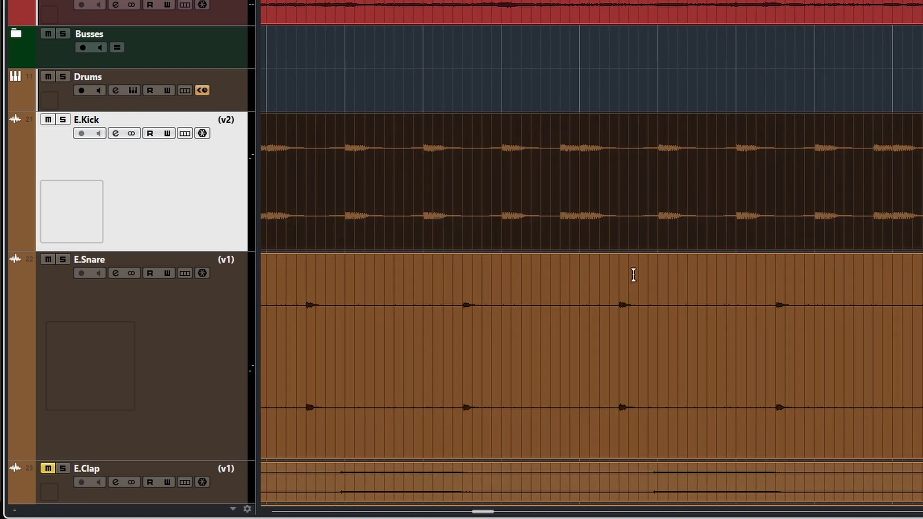
scroll(640, 274, left, 6)
scroll(643, 272, right, 4)
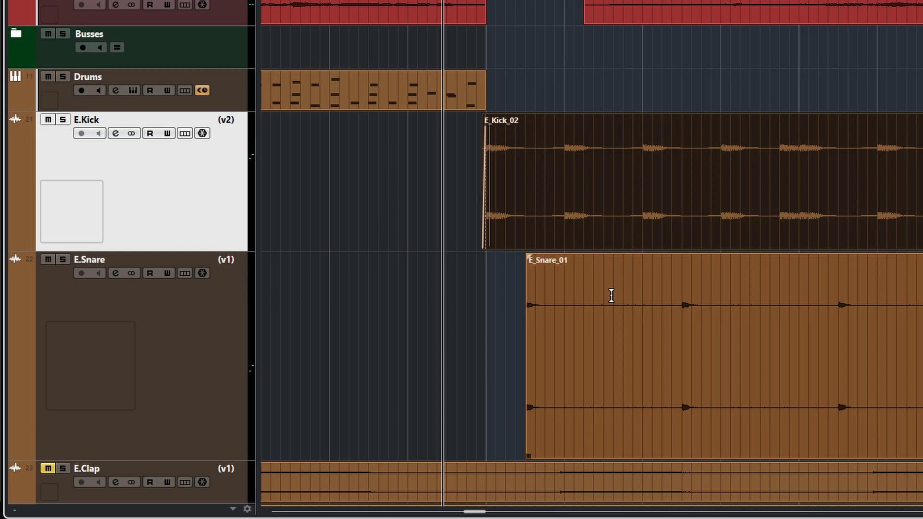
- Extend the start of E_Snare_01 to slightly before its first hit and add a fade-in with a length of 0.0.0.23
scroll(578, 287, up, 3)
scroll(592, 311, up, 4)
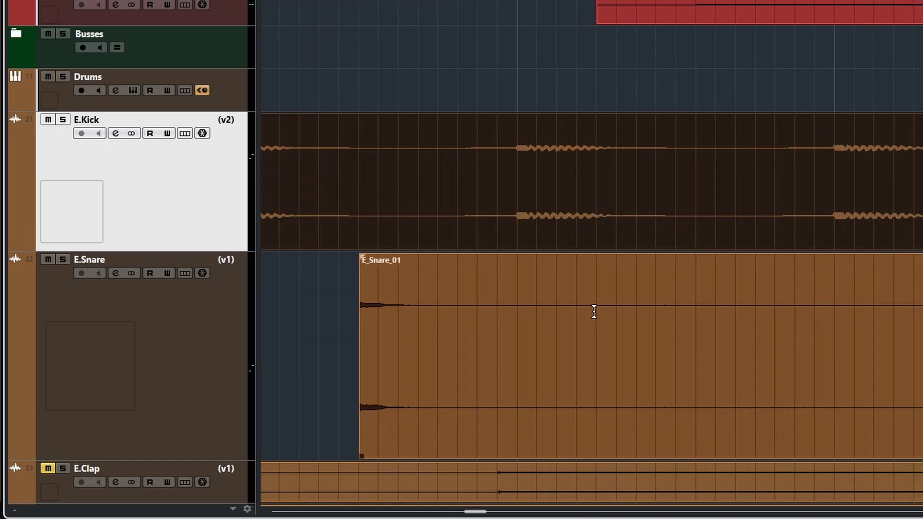
scroll(561, 319, left, 5)
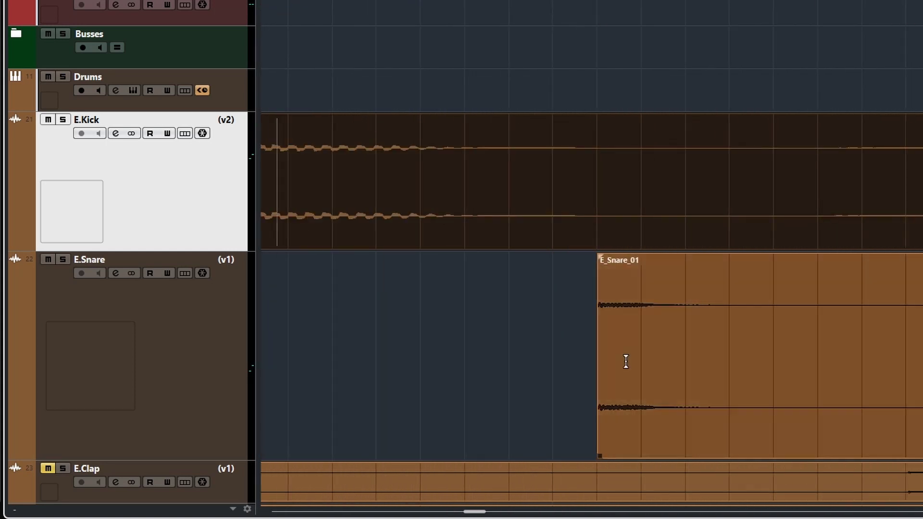
drag(597, 456, 568, 460)
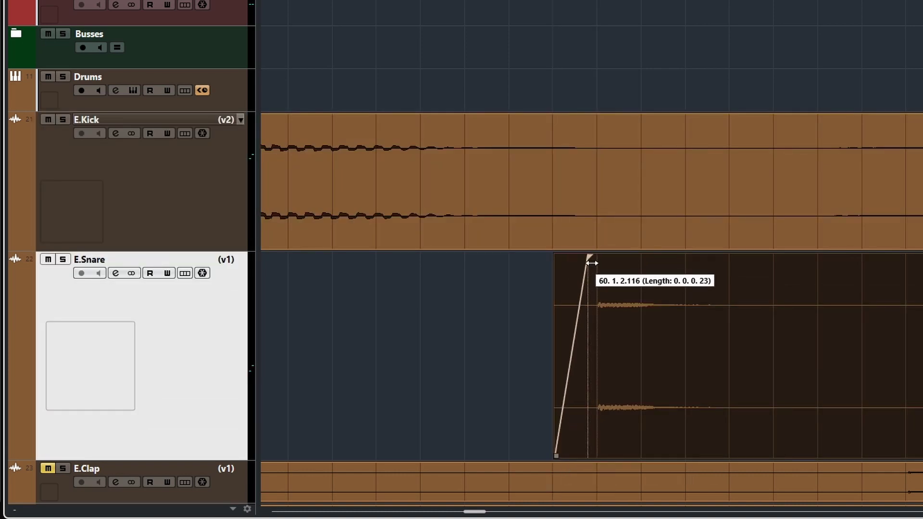
scroll(693, 342, up, 3)
scroll(698, 355, down, 6)
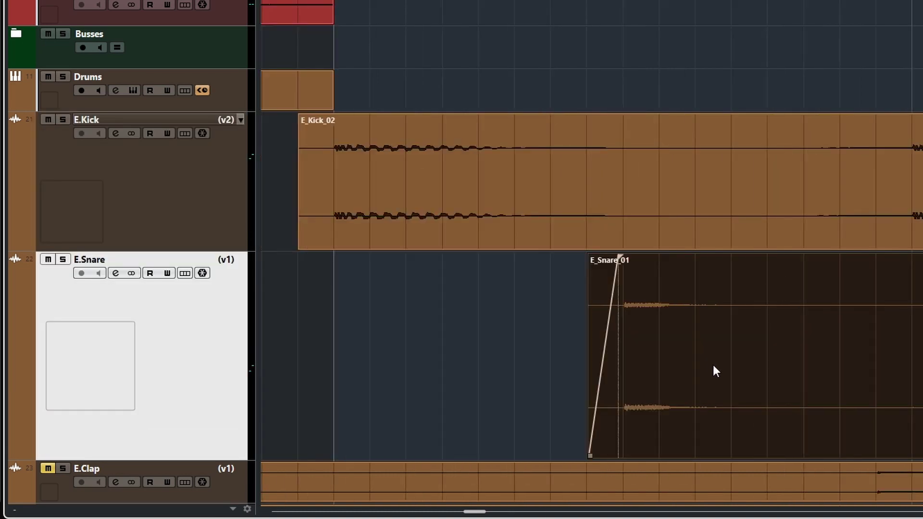
- Trim the end of E_Snare_01 to the start of the Verse part and add a short fade-out after its last hit
scroll(716, 374, right, 8)
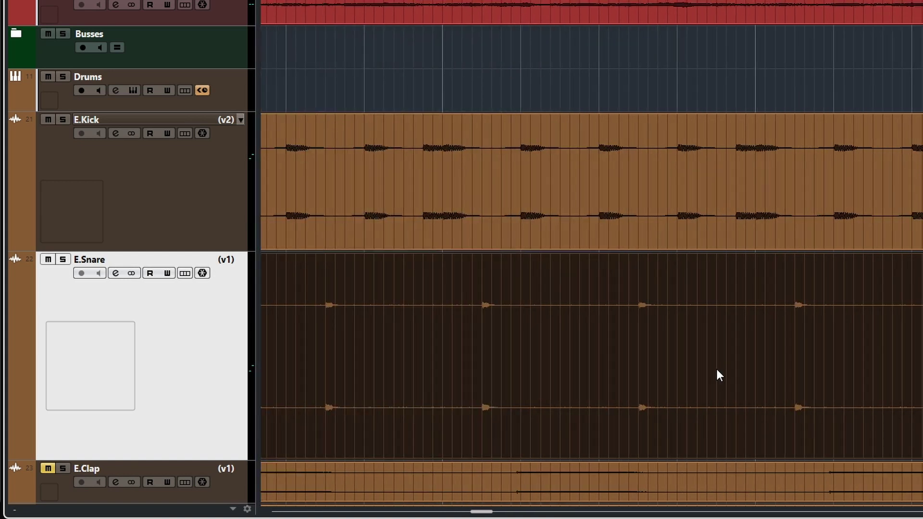
scroll(729, 380, right, 8)
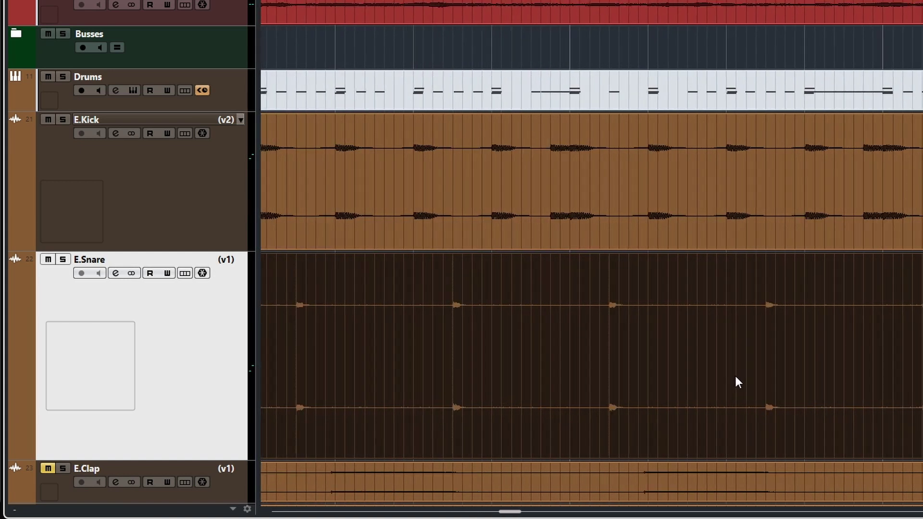
scroll(739, 371, right, 6)
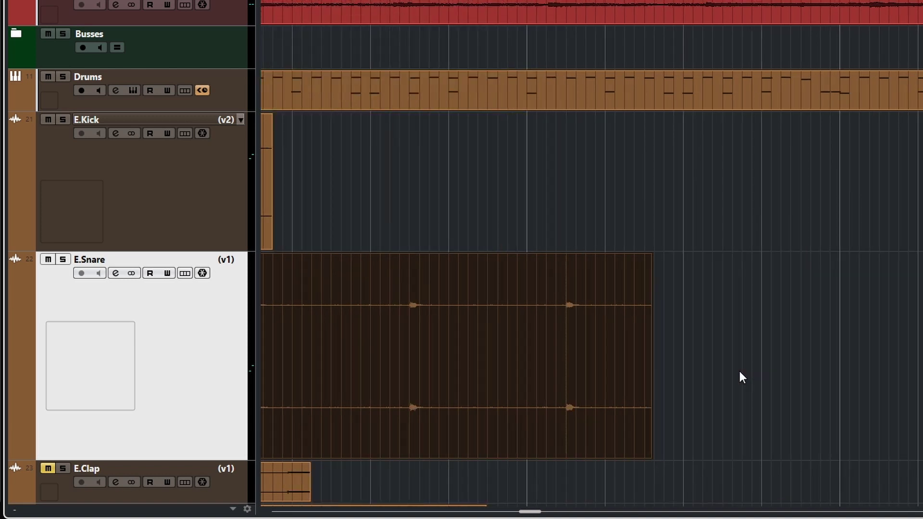
scroll(707, 410, left, 4)
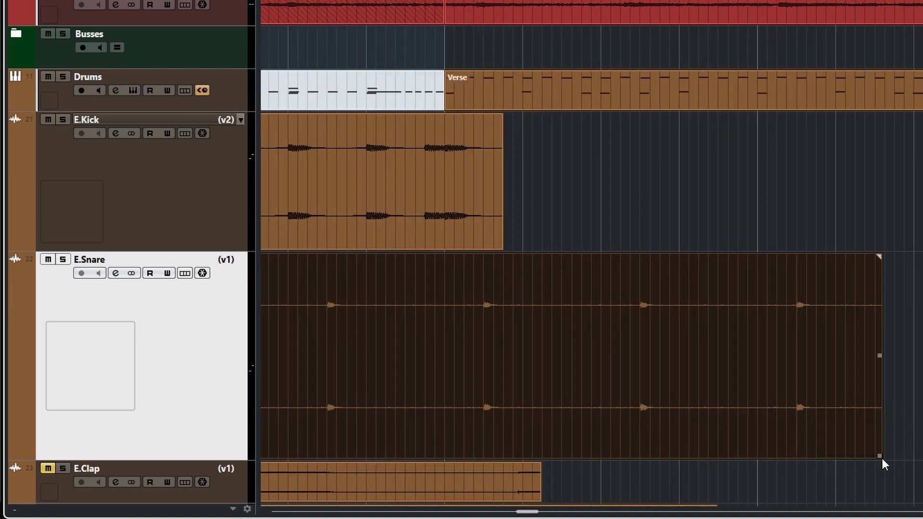
drag(882, 456, 438, 431)
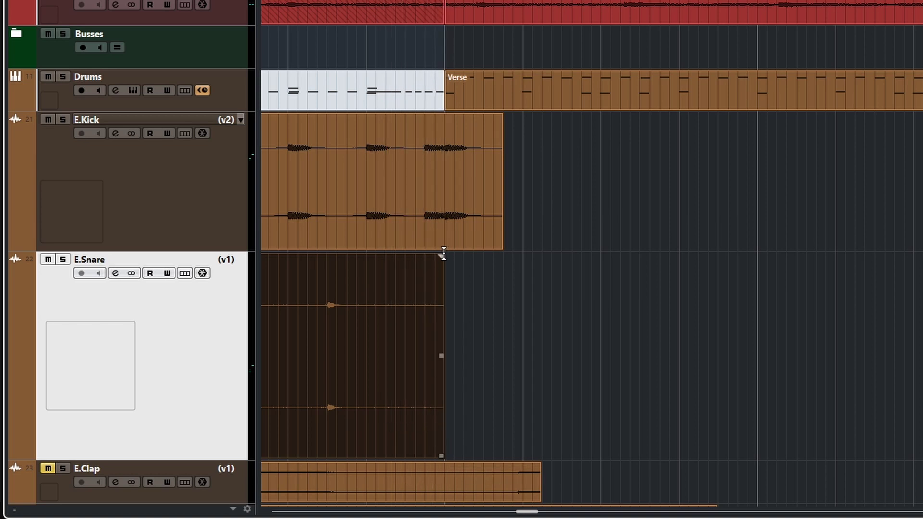
drag(441, 257, 382, 258)
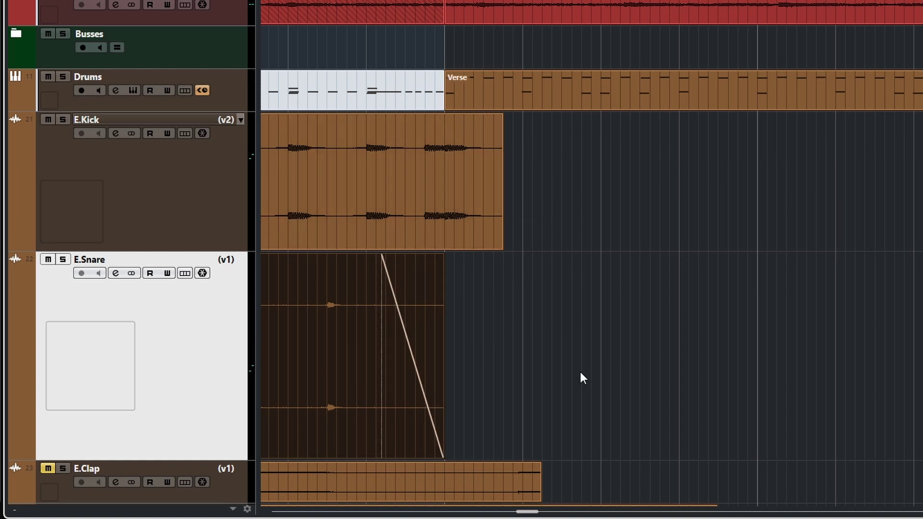
- Switch the E.Snare track to version v2
scroll(589, 375, left, 10)
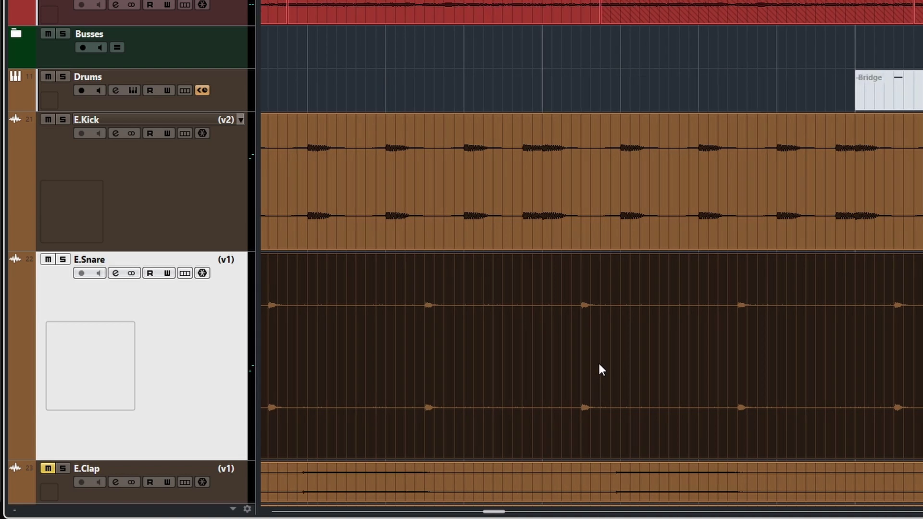
scroll(476, 342, left, 8)
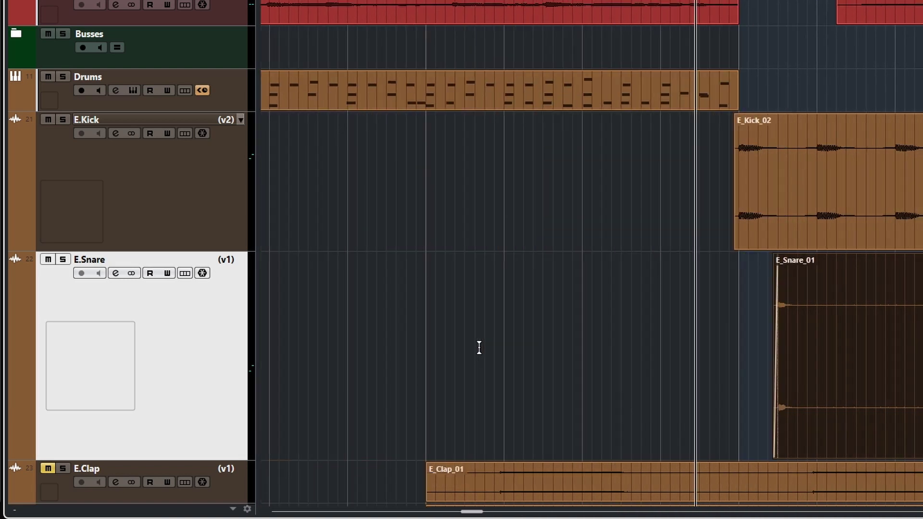
scroll(479, 347, right, 8)
click(239, 260)
click(248, 284)
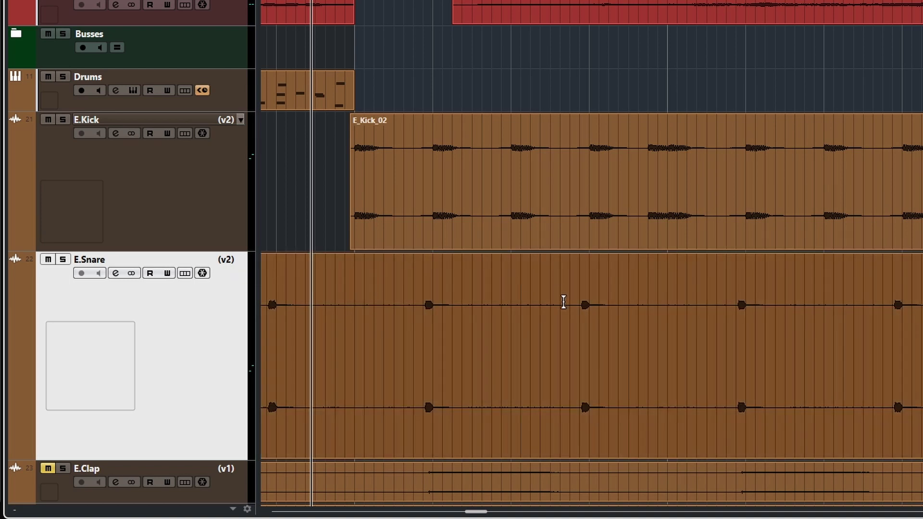
- Trim the empty lead-in of E_Snare_02 to slightly before its first hit
scroll(603, 320, down, 5)
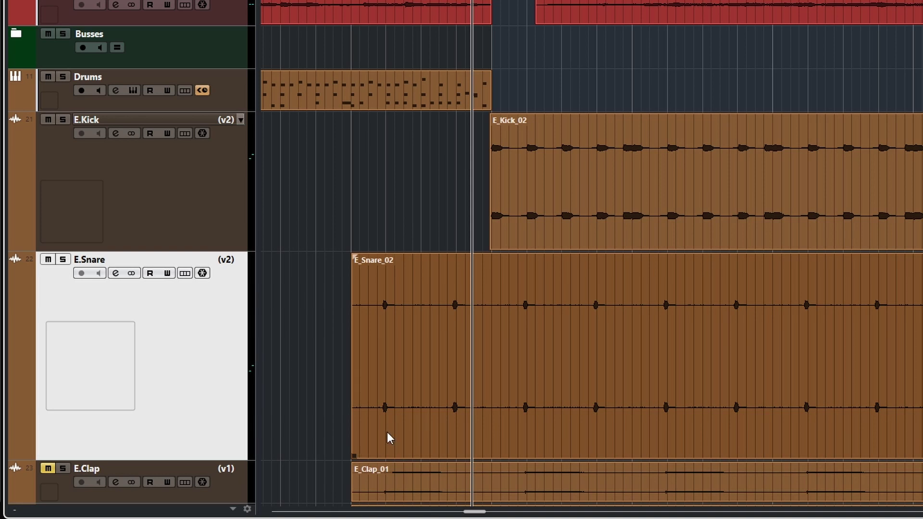
scroll(390, 404, down, 2)
scroll(393, 397, up, 10)
scroll(516, 401, right, 5)
drag(560, 455, 846, 439)
scroll(871, 418, down, 5)
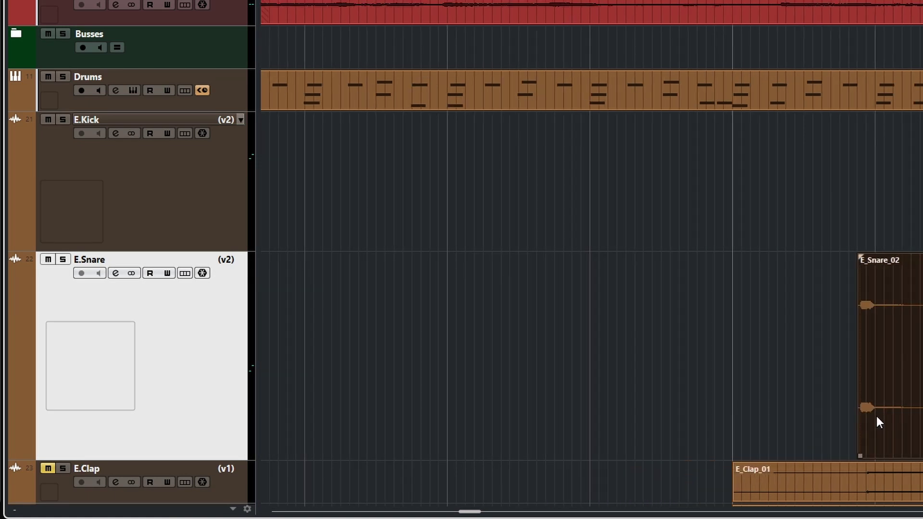
- Trim the start of E_Snare_02 exactly to the first transient of its first hit
scroll(876, 417, up, 8)
scroll(529, 414, down, 1)
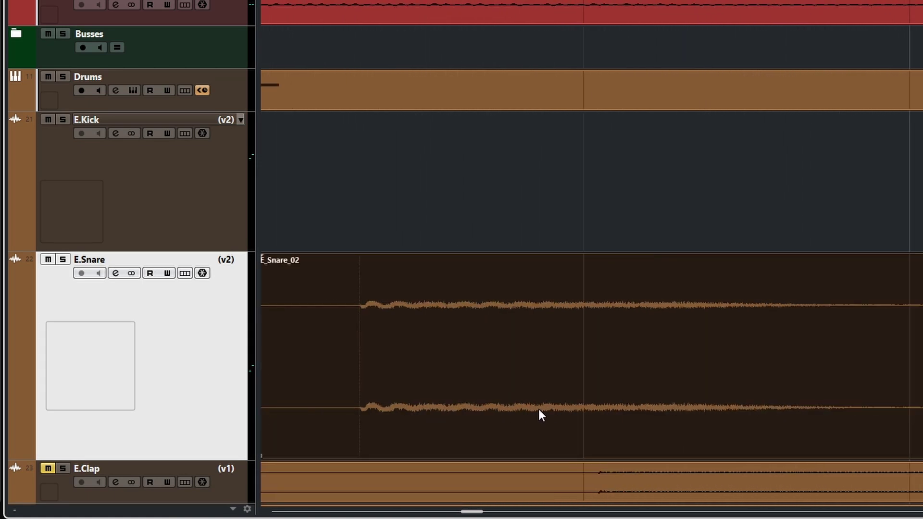
scroll(541, 409, left, 3)
drag(420, 456, 432, 456)
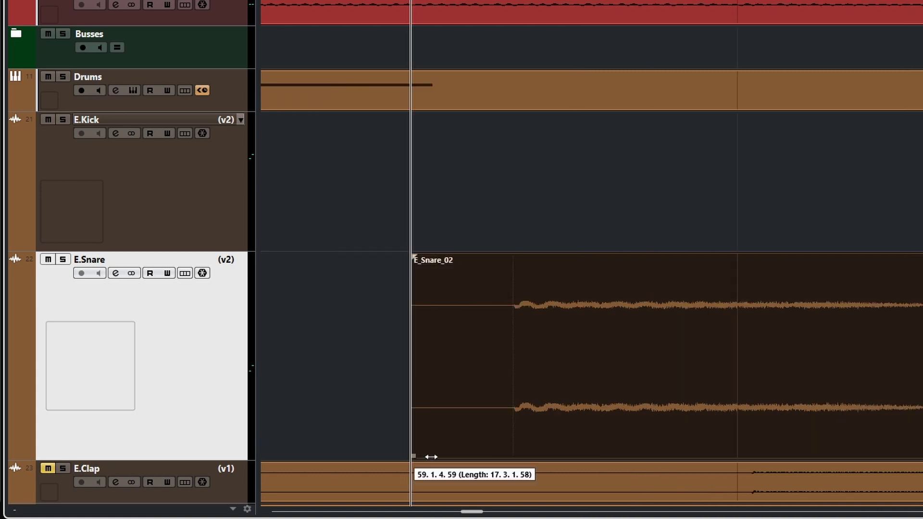
drag(514, 451, 515, 452)
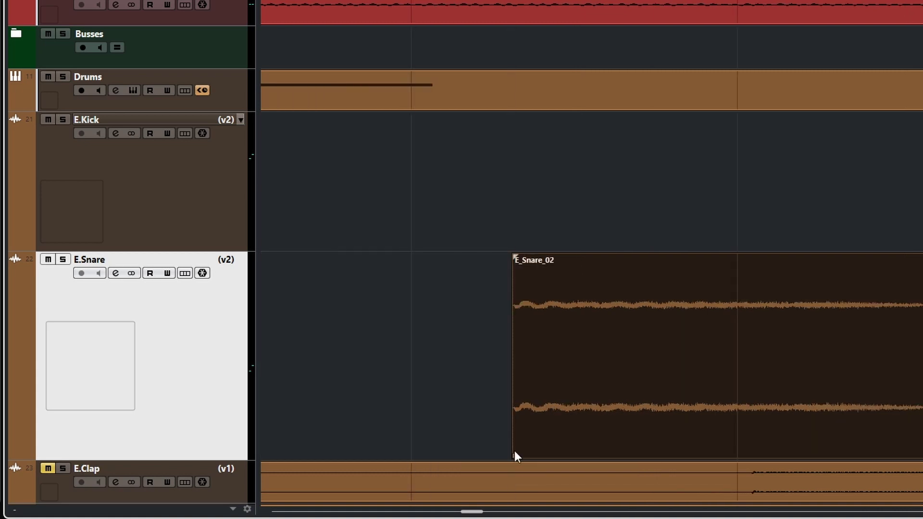
- Move E_Snare_02 so its first hit sits on the grid halfway between the first two E_Kick_02 hits from bar 60
key(h)
key(h)
key(h)
key(h)
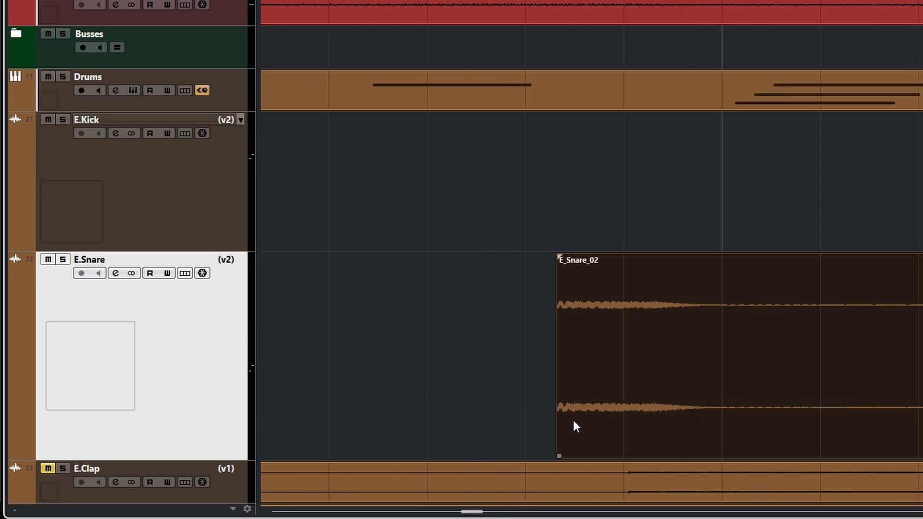
scroll(612, 432, down, 2)
drag(633, 431, 922, 431)
scroll(791, 407, right, 10)
scroll(489, 436, right, 5)
scroll(518, 427, left, 5)
drag(527, 423, 674, 423)
scroll(620, 422, down, 3)
scroll(621, 420, up, 5)
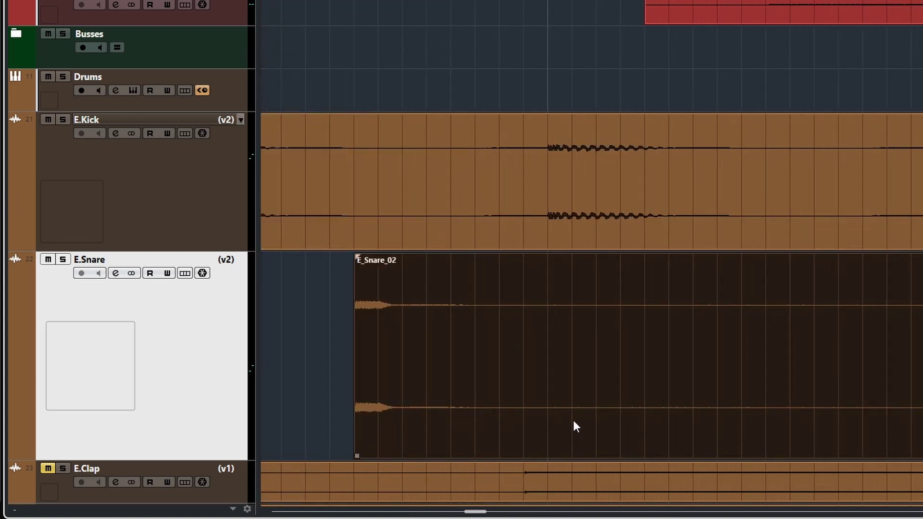
- Extend the start of E_Snare_02 by one grid division before its first hit and add a fade-in ending just before the transient
scroll(573, 424, left, 5)
scroll(713, 433, down, 2)
scroll(714, 437, up, 8)
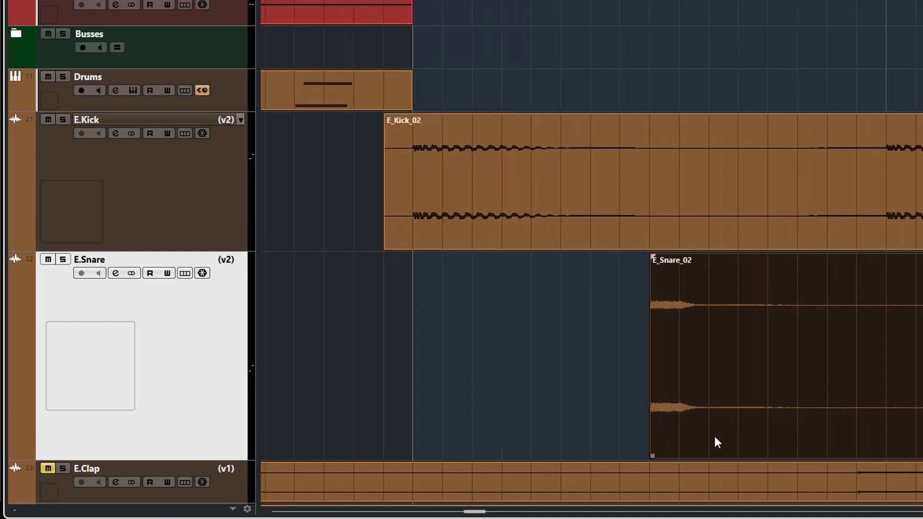
scroll(651, 435, left, 5)
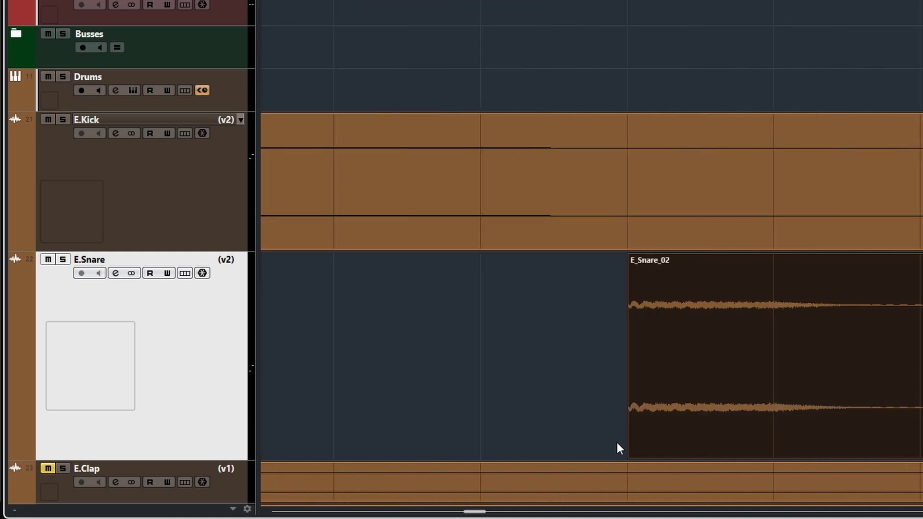
drag(628, 455, 482, 455)
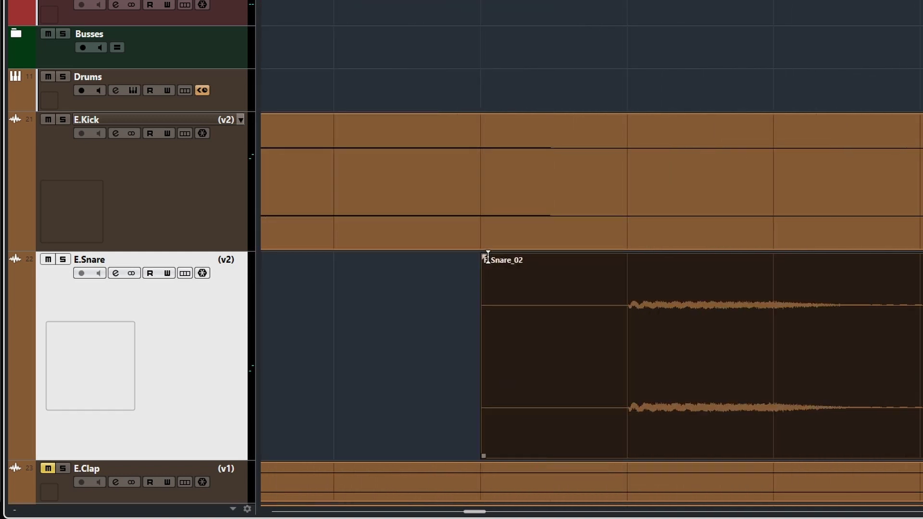
drag(483, 257, 610, 257)
scroll(645, 341, up, 3)
scroll(645, 341, down, 5)
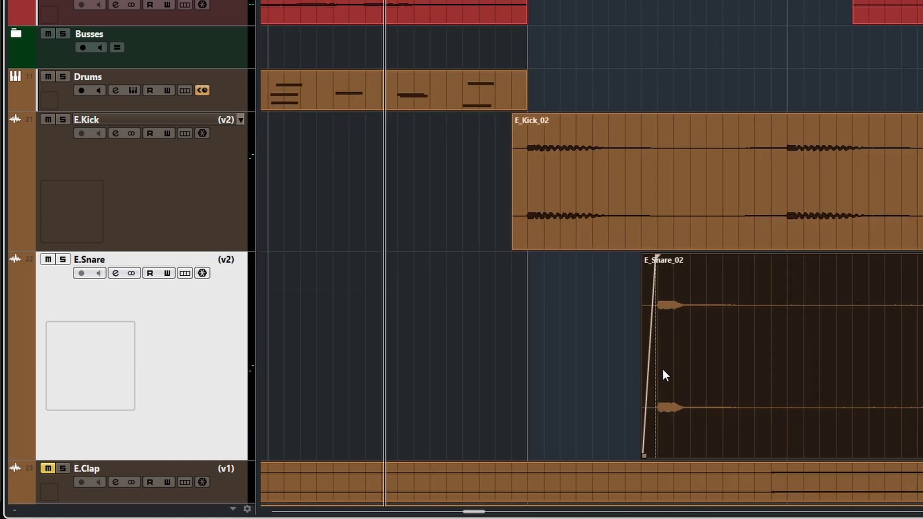
- Play back the section from just before bar 60 to check E_Snare_02 against E_Kick_02
key(space)
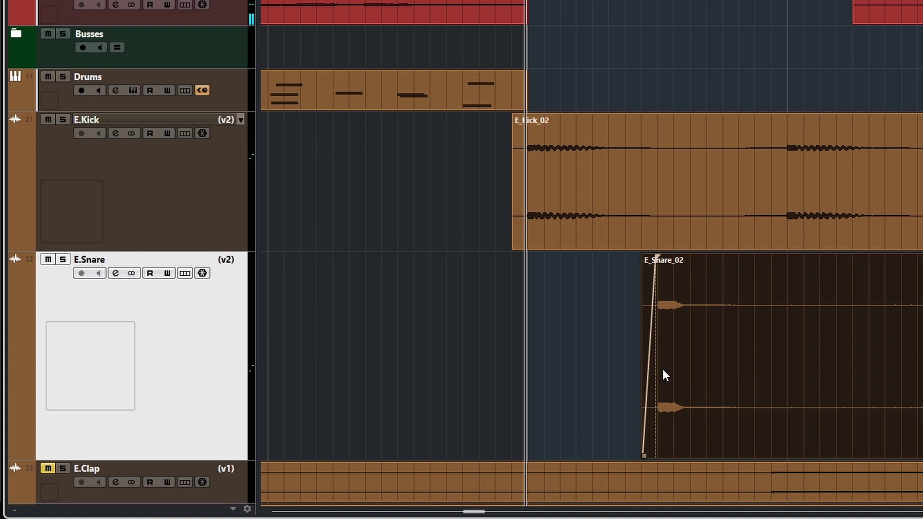
scroll(663, 370, down, 4)
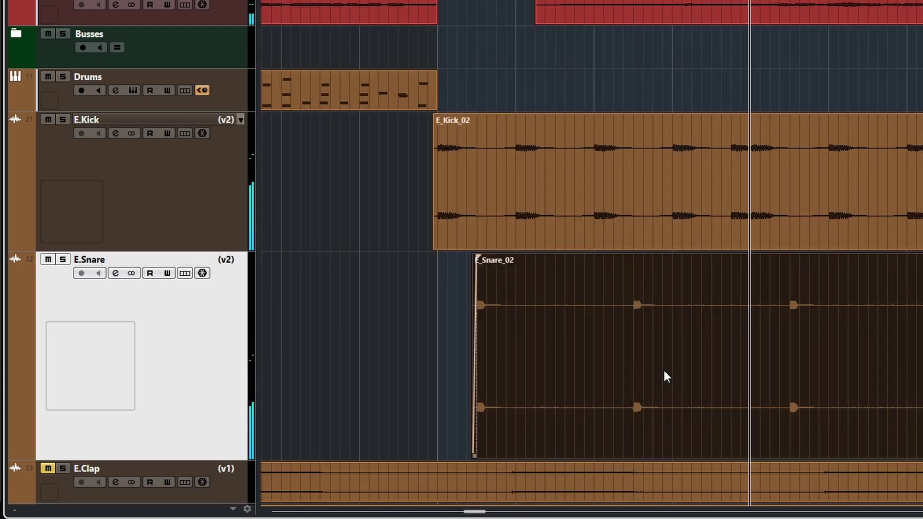
scroll(665, 370, down, 3)
scroll(665, 369, right, 5)
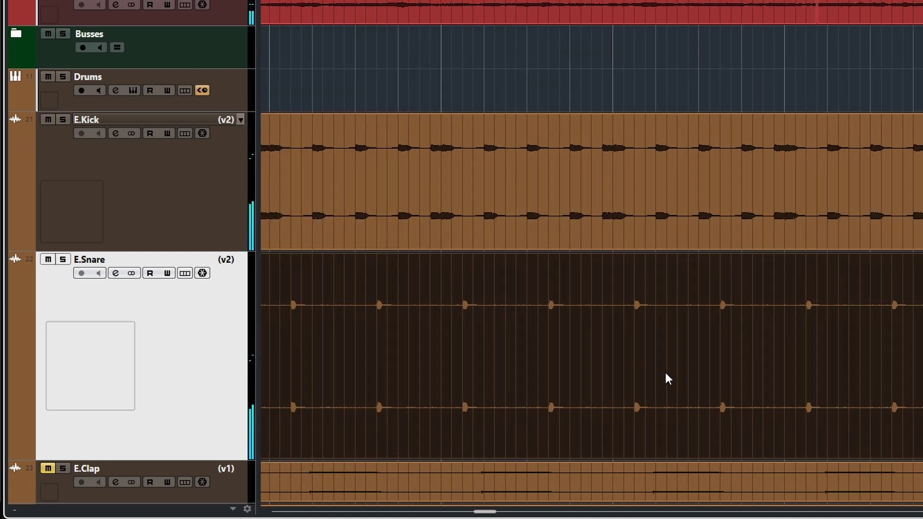
- Trim the end of E_Snare_02 to the start of the Verse part and add a fade-out after its last hit
scroll(670, 374, right, 6)
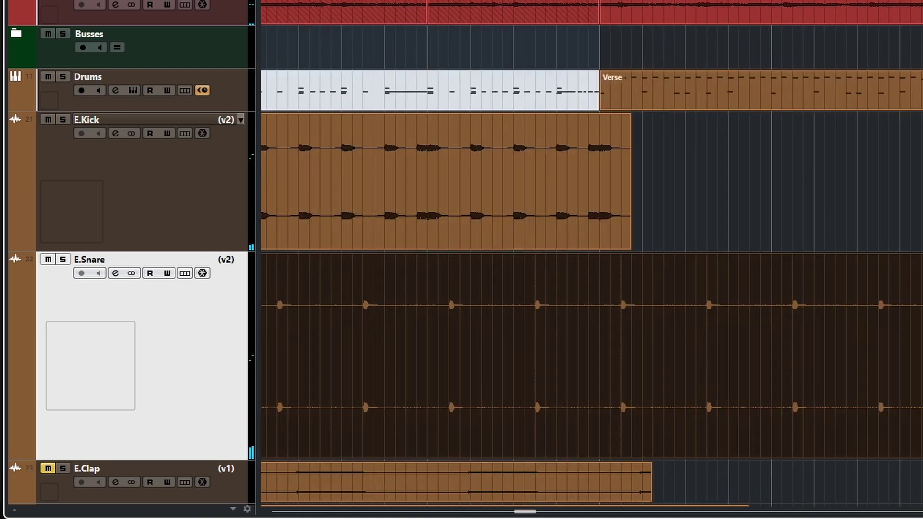
drag(921, 452, 600, 450)
drag(595, 259, 553, 269)
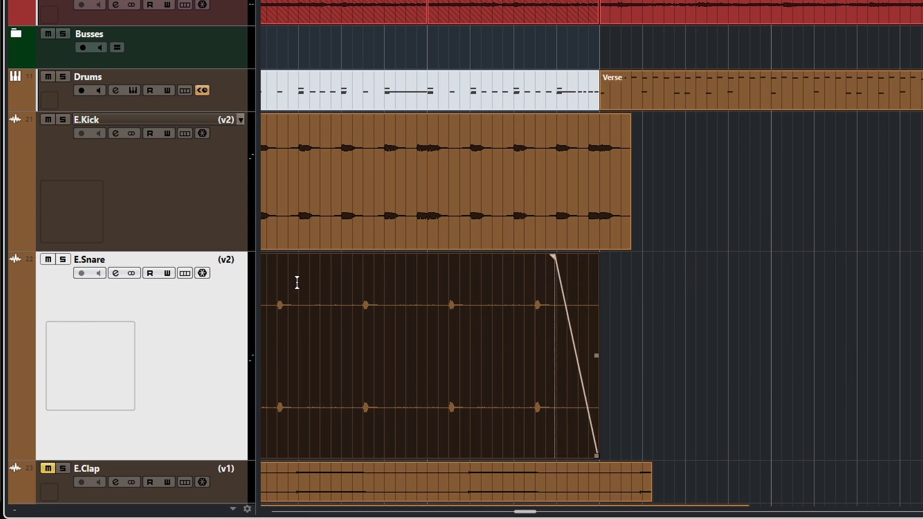
- Switch both the E.Kick and E.Snare tracks back to version v1
click(240, 119)
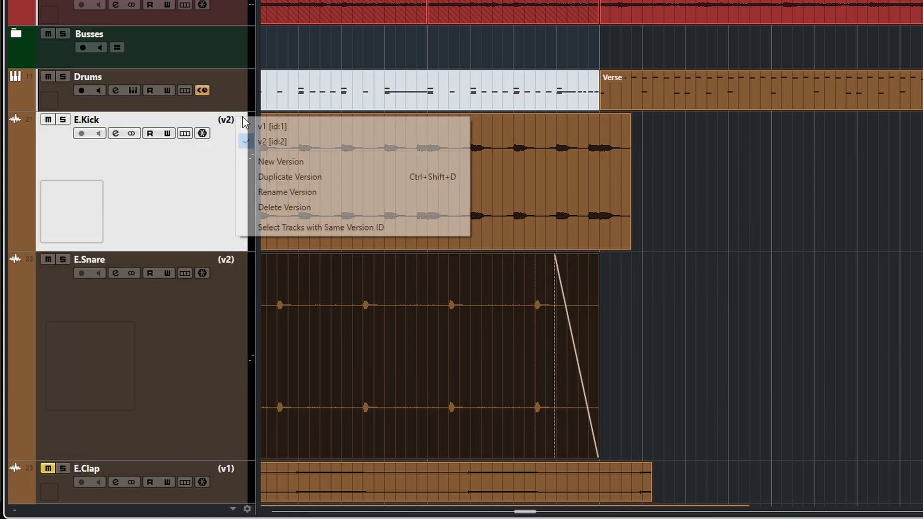
click(255, 128)
click(241, 260)
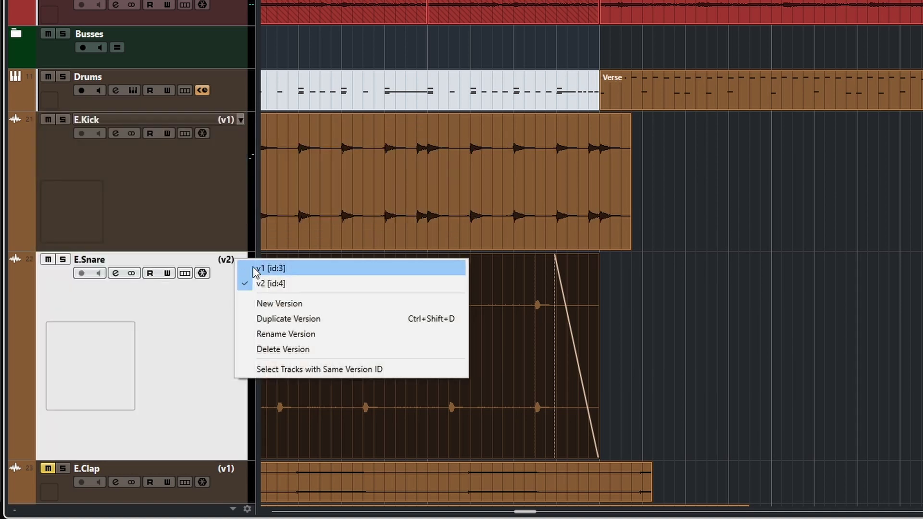
click(262, 268)
- Enlarge the E.Clap track height, reduce the E.Kick track to a small height, and unmute E.Clap
scroll(470, 357, left, 10)
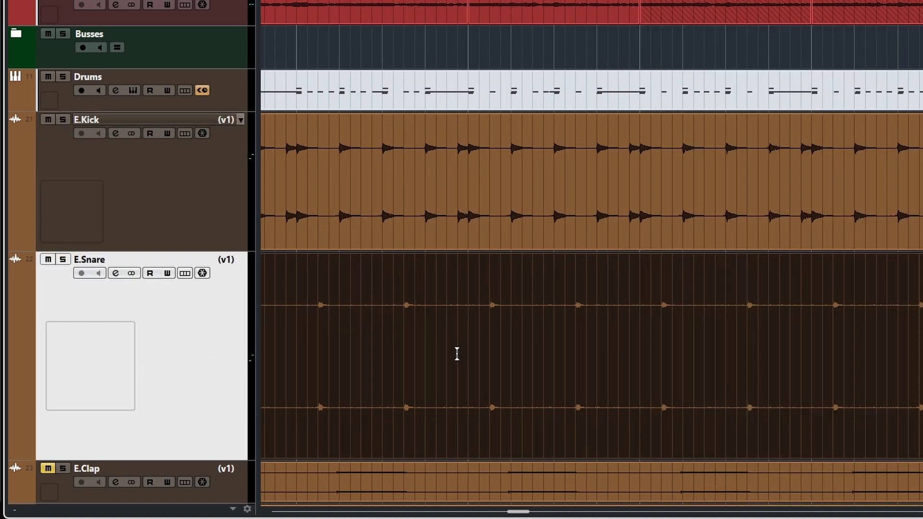
scroll(480, 366, left, 5)
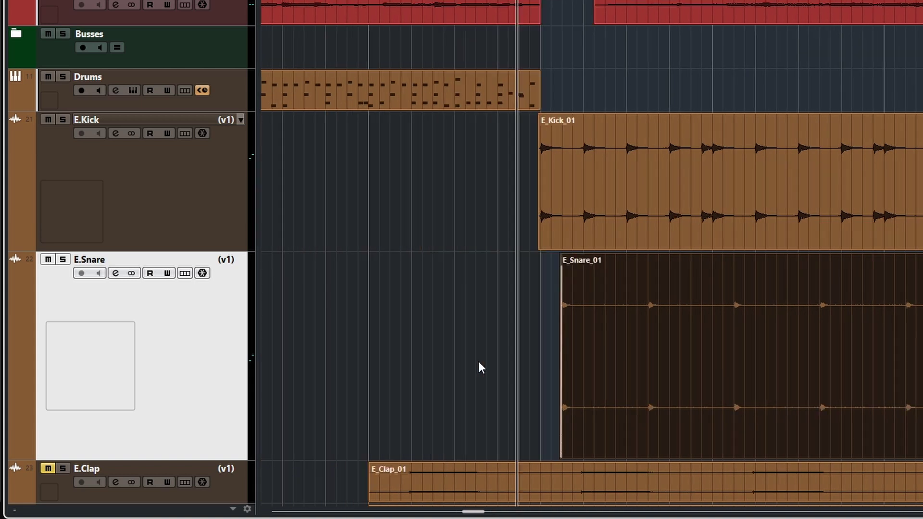
scroll(479, 362, down, 3)
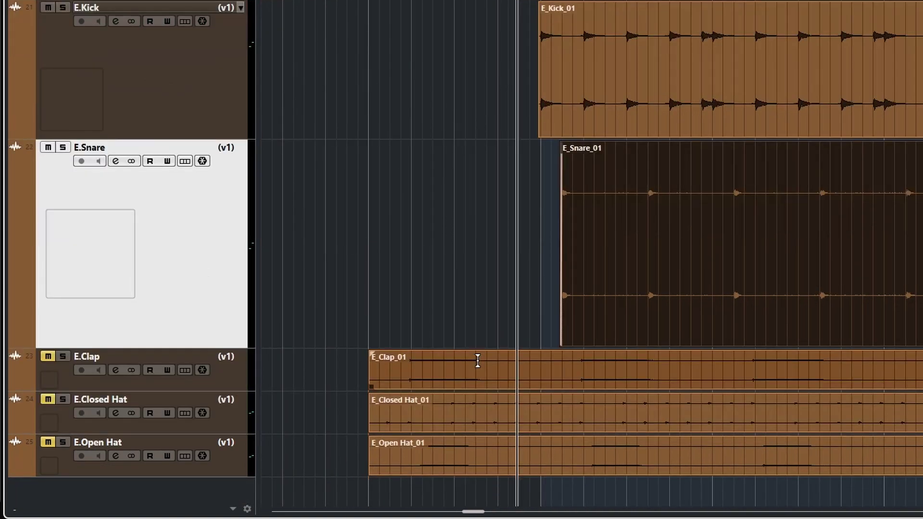
drag(170, 390, 186, 466)
drag(157, 137, 161, 43)
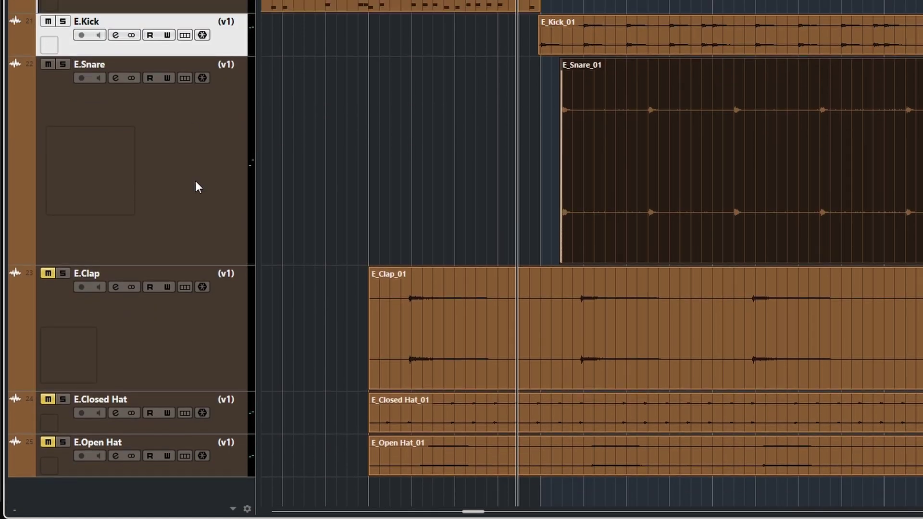
drag(171, 391, 170, 449)
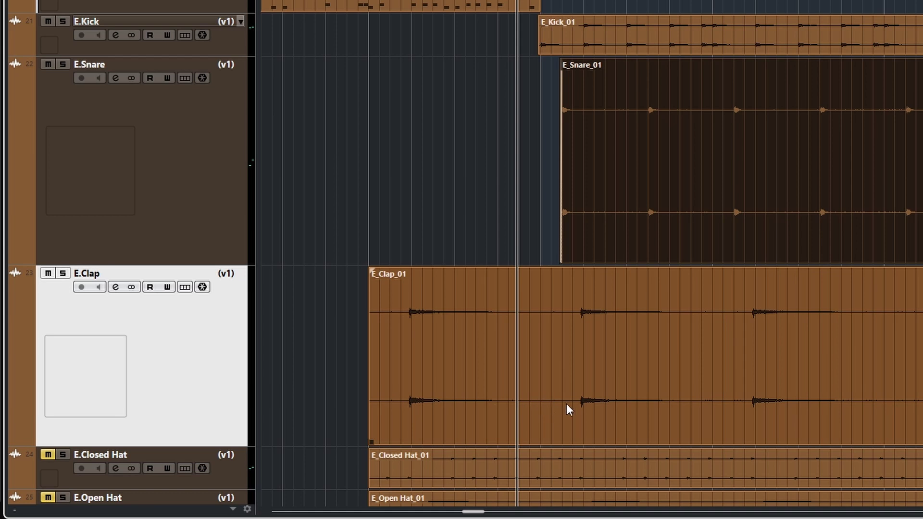
- Move E_Clap_01 to start shortly after bar 60, and enlarge the E.Kick track while shrinking E.Snare for comparison
drag(564, 405, 850, 413)
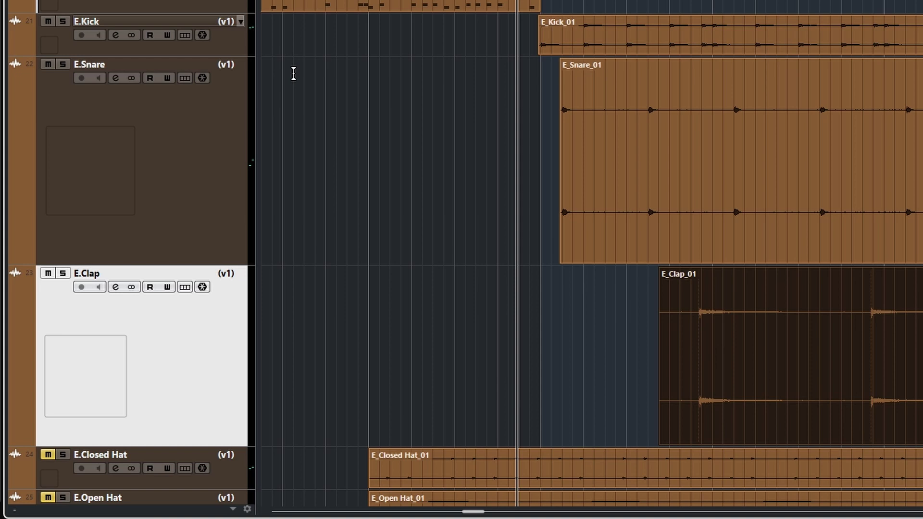
drag(203, 56, 221, 235)
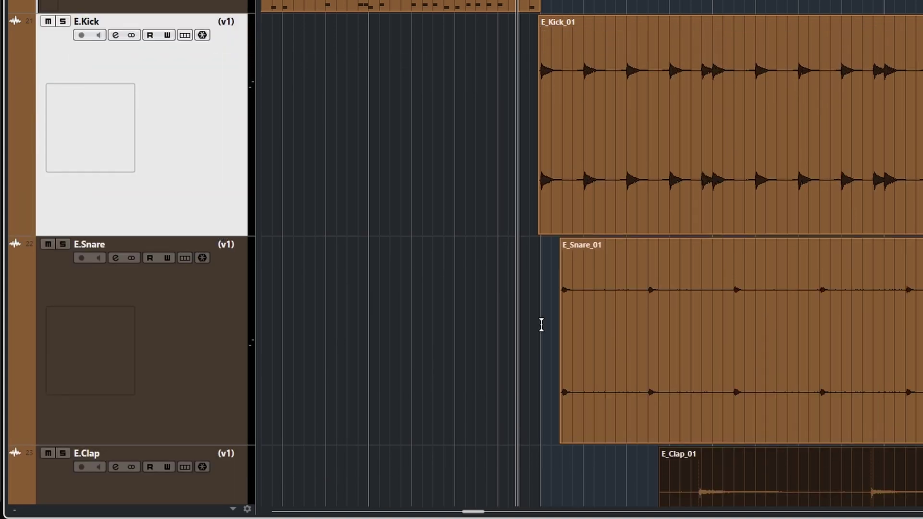
drag(185, 443, 191, 279)
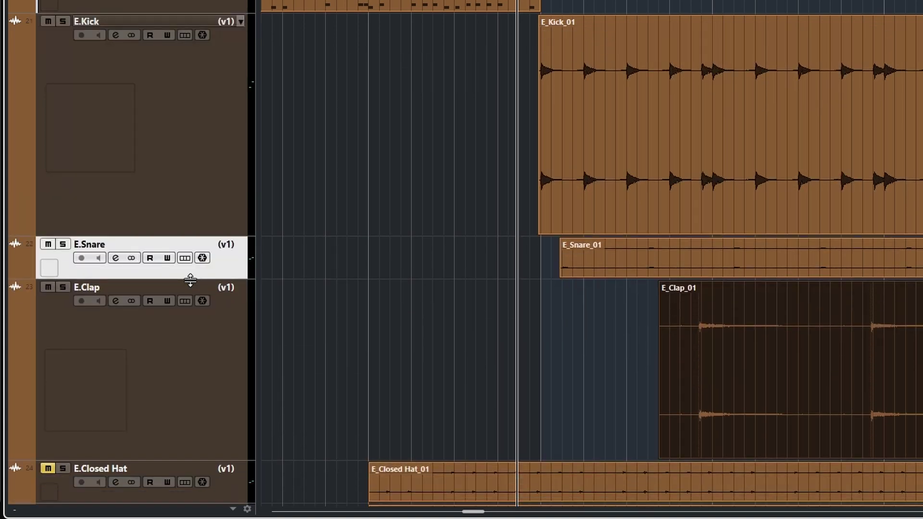
- Trim the start of E_Clap_01 exactly to the onset of its first clap hit
scroll(717, 414, up, 10)
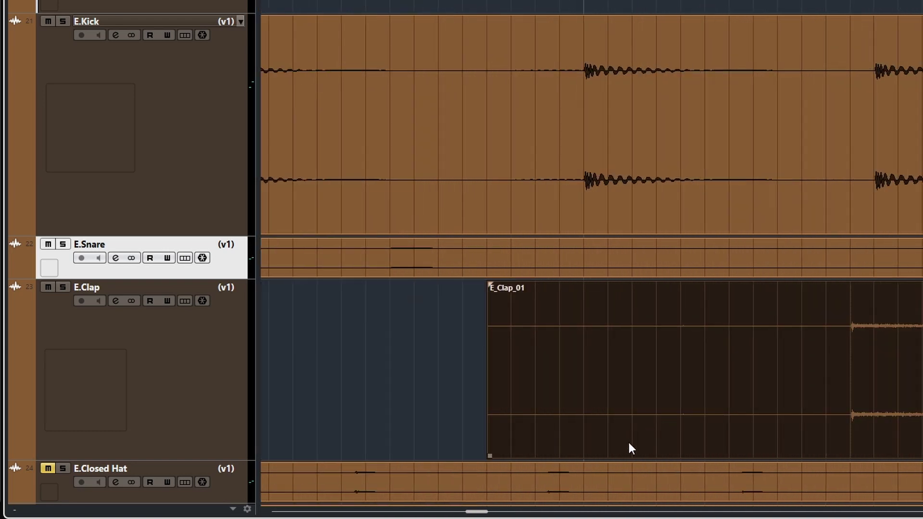
drag(489, 457, 844, 444)
scroll(872, 434, down, 2)
scroll(874, 439, up, 8)
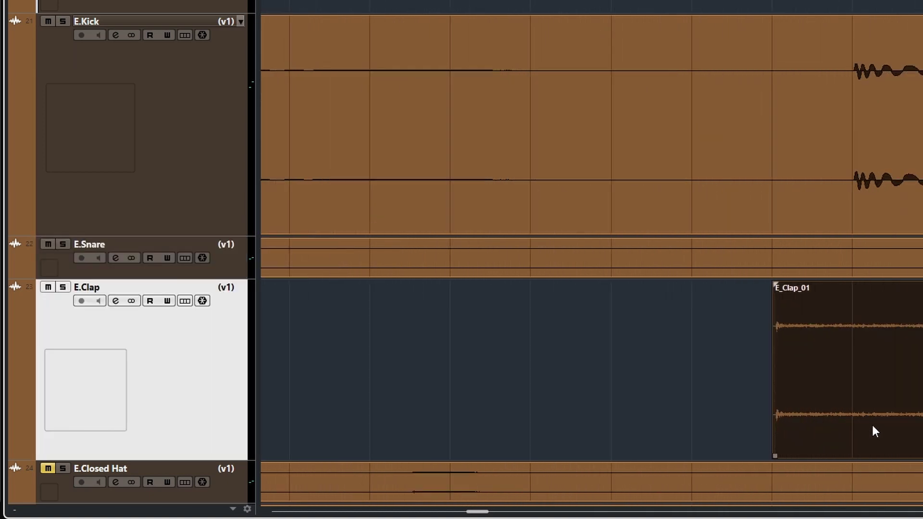
scroll(729, 392, up, 6)
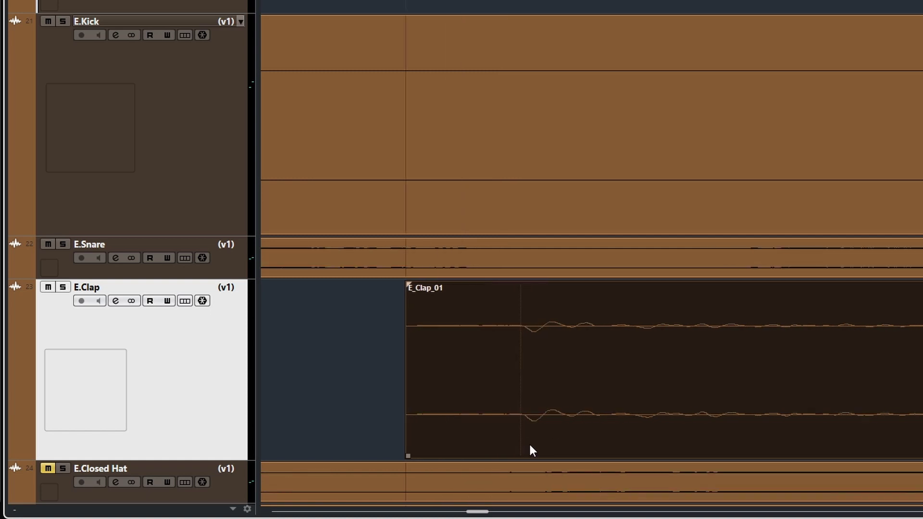
scroll(503, 438, down, 3)
drag(459, 455, 531, 433)
scroll(563, 423, up, 2)
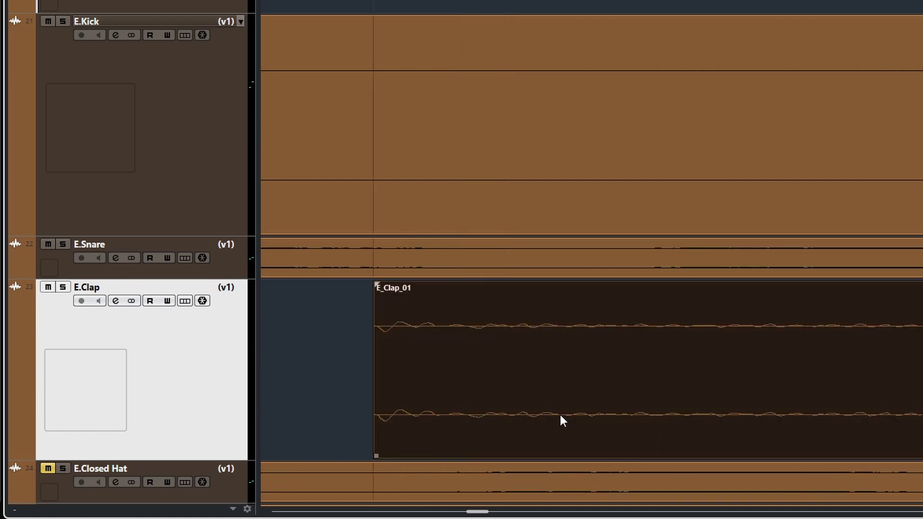
scroll(561, 418, down, 4)
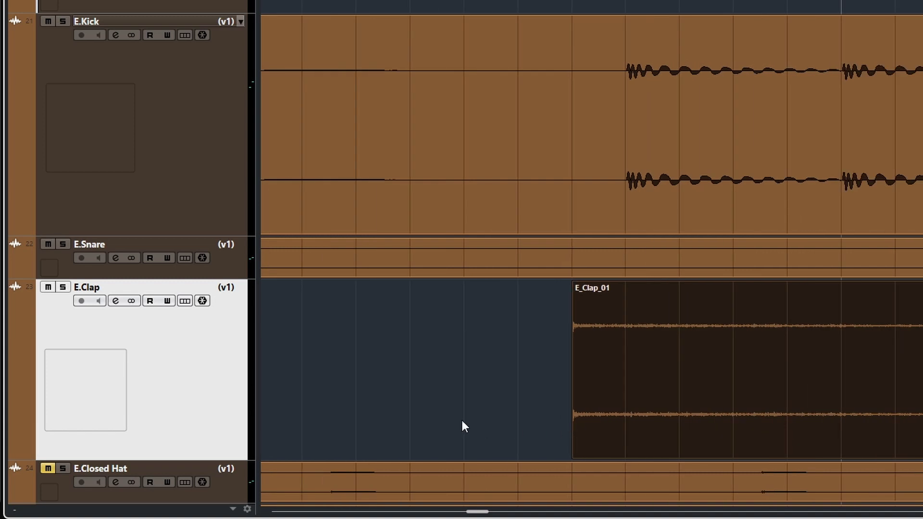
- Move E_Clap_01 earlier so its first clap lines up with the second kick hit of E_Kick_01
scroll(462, 423, down, 4)
scroll(476, 430, left, 3)
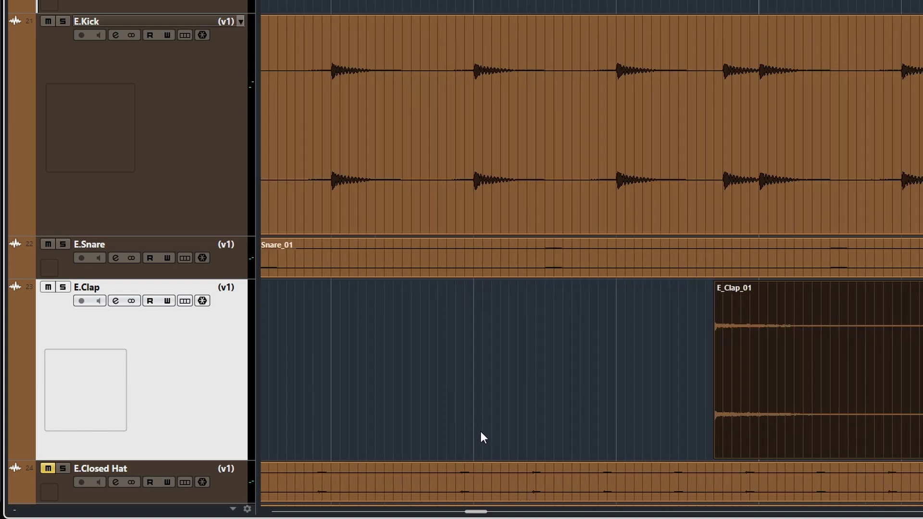
scroll(483, 437, down, 2)
scroll(596, 458, left, 2)
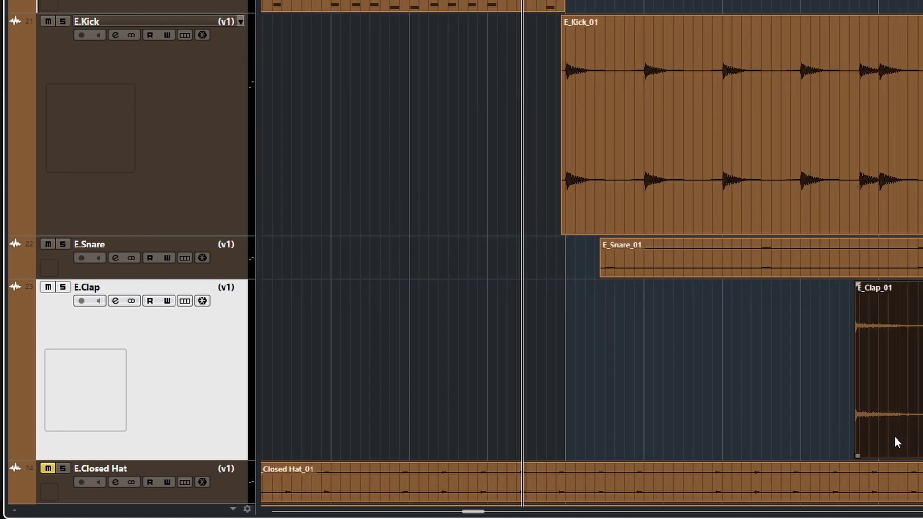
drag(884, 441, 673, 431)
scroll(683, 416, up, 3)
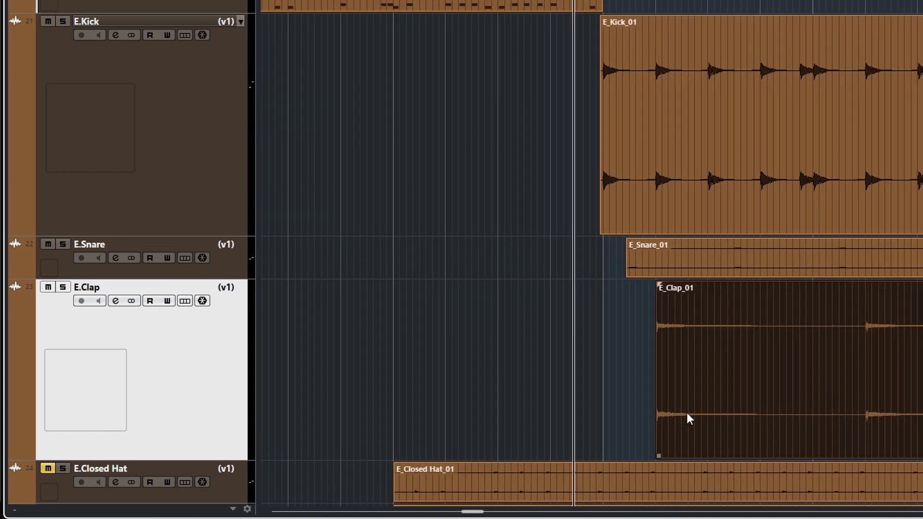
scroll(664, 414, up, 4)
scroll(596, 402, left, 2)
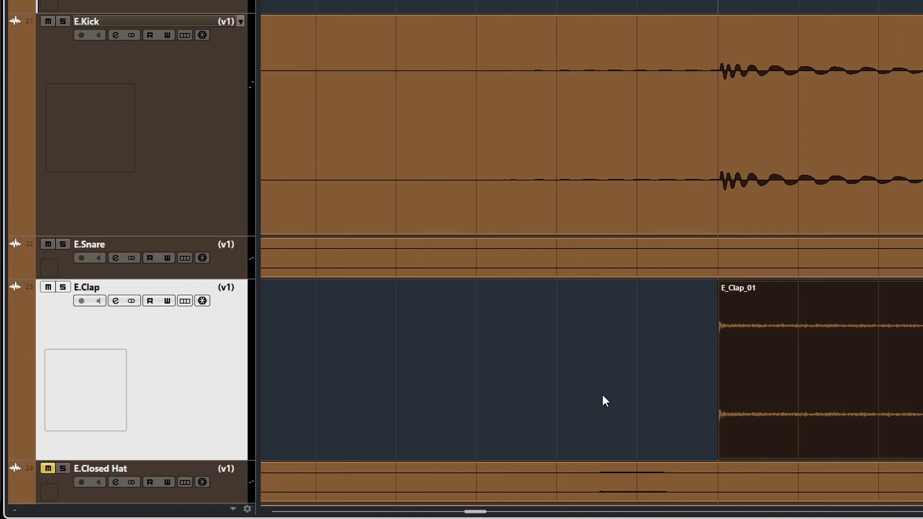
scroll(729, 422, up, 4)
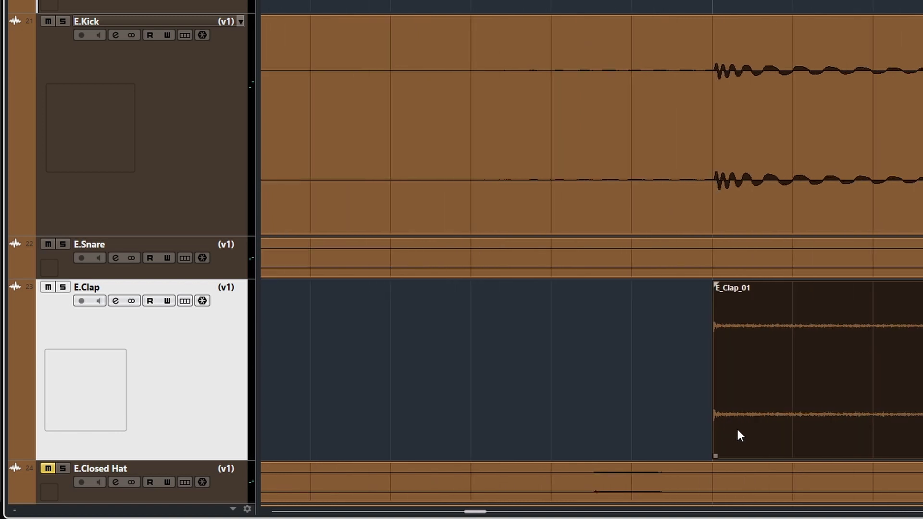
- Extend the start of E_Clap_01 by one grid division and add a fade-in that ends just before the first clap
scroll(709, 445, down, 3)
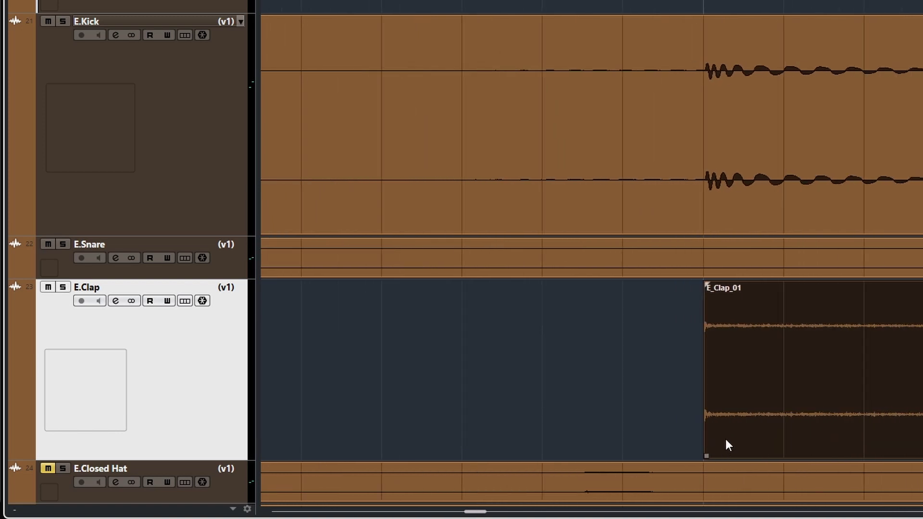
drag(708, 453, 640, 454)
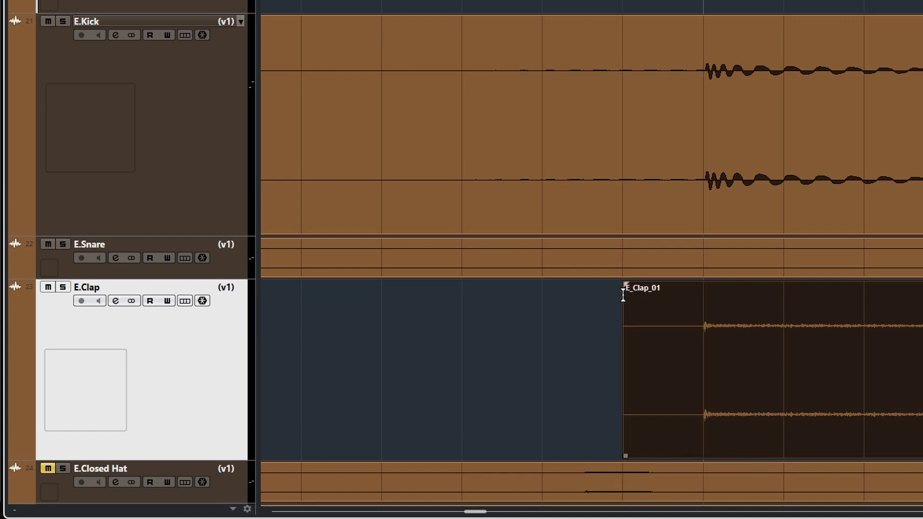
drag(626, 286, 696, 287)
scroll(798, 385, down, 1)
scroll(798, 392, down, 3)
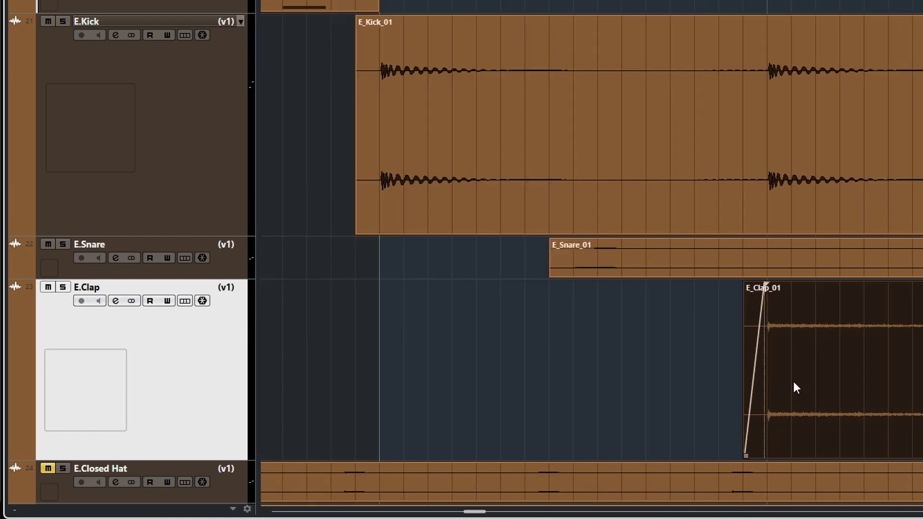
scroll(690, 362, down, 1)
scroll(689, 361, down, 2)
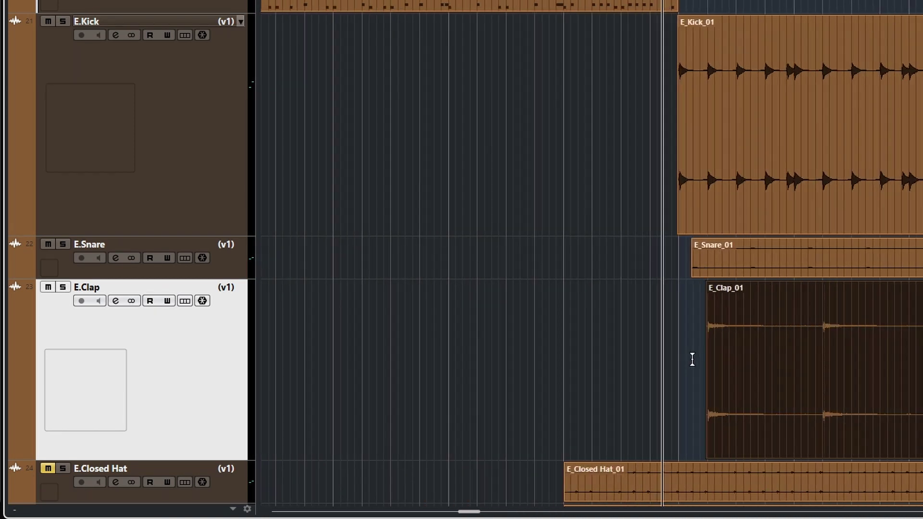
- Trim the end of E_Clap_01 to the start of the Verse part and add a short fade-out
scroll(700, 365, right, 5)
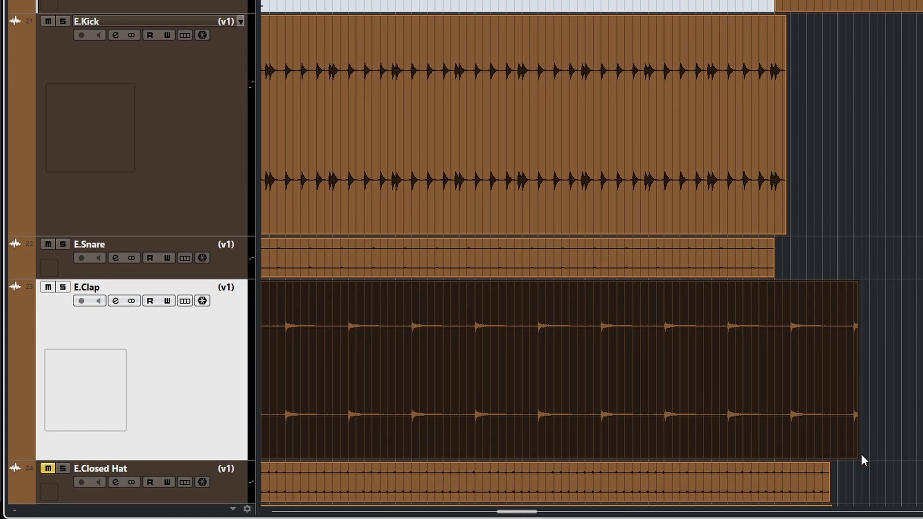
drag(854, 456, 772, 447)
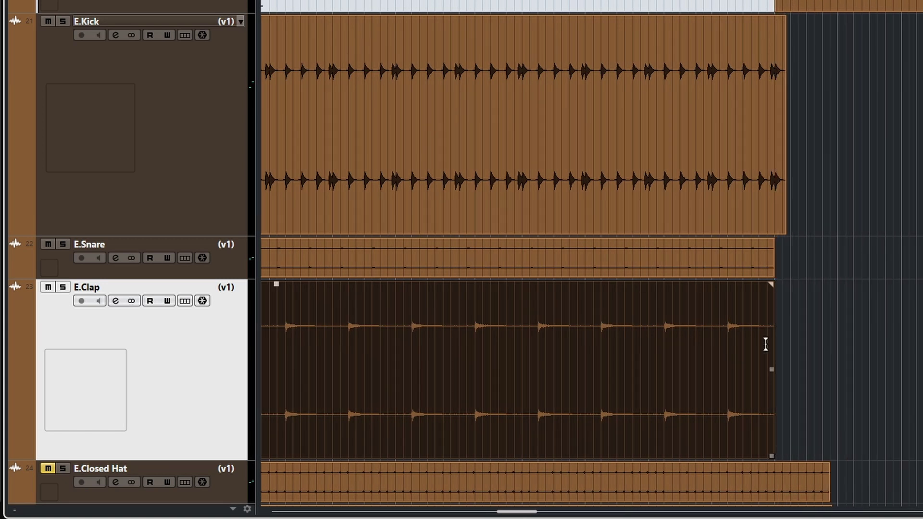
drag(770, 288, 760, 286)
scroll(506, 414, down, 5)
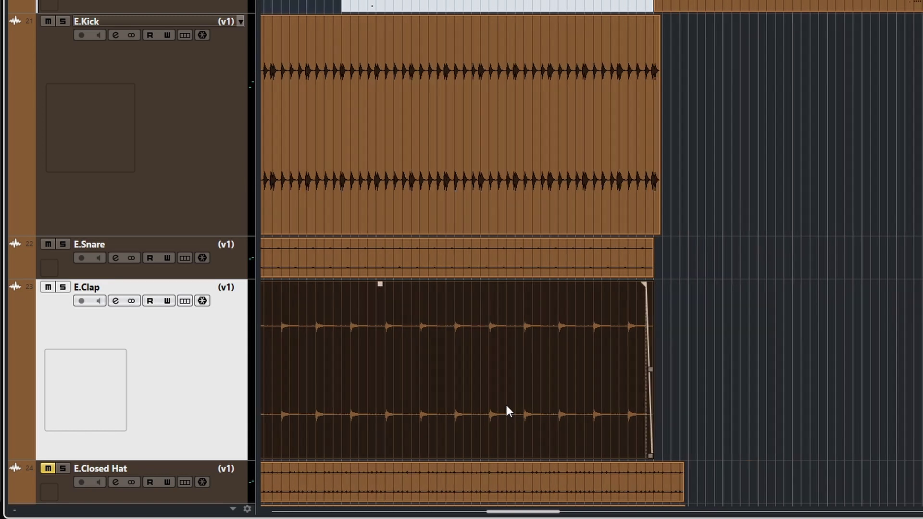
- Play back the edited clap with the kick and snare, and switch the E.Clap track to version v2
key(space)
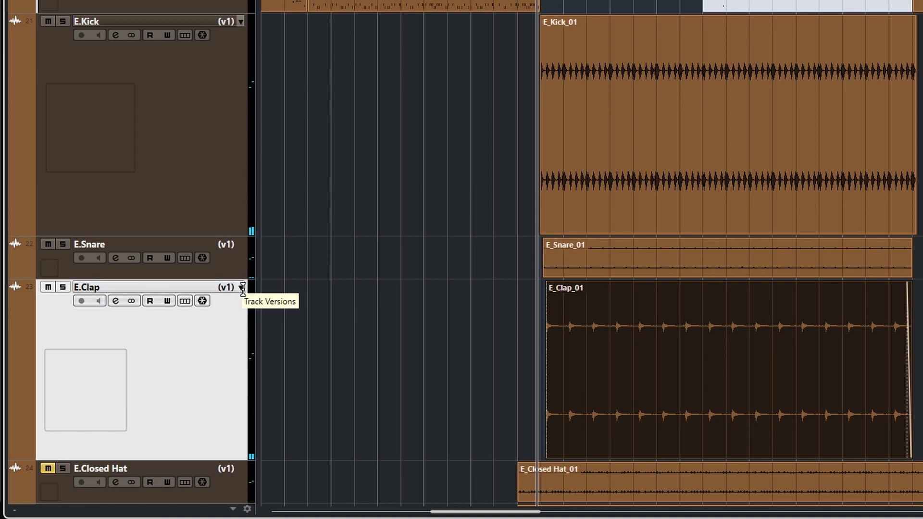
click(242, 288)
click(273, 315)
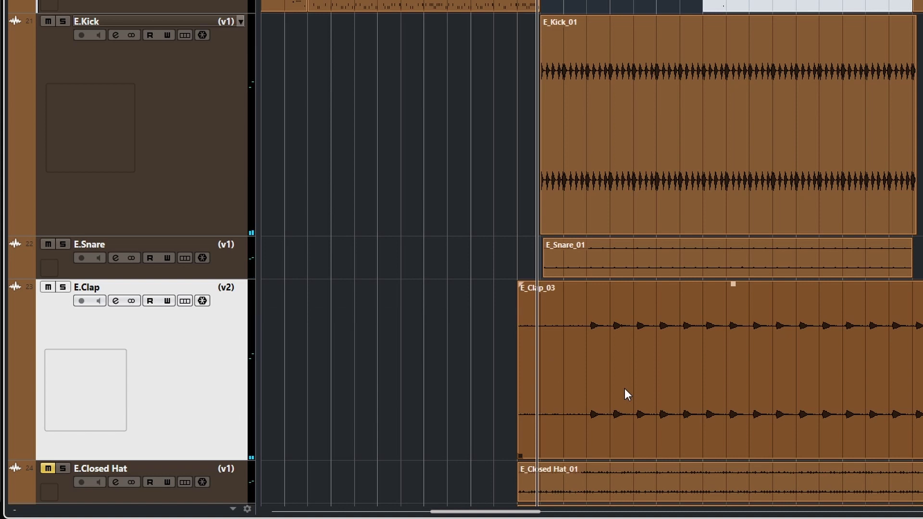
- Trim the silent start of E_Clap_03 to bar 62, shortly before its first clap hit
scroll(635, 437, down, 2)
scroll(635, 436, up, 3)
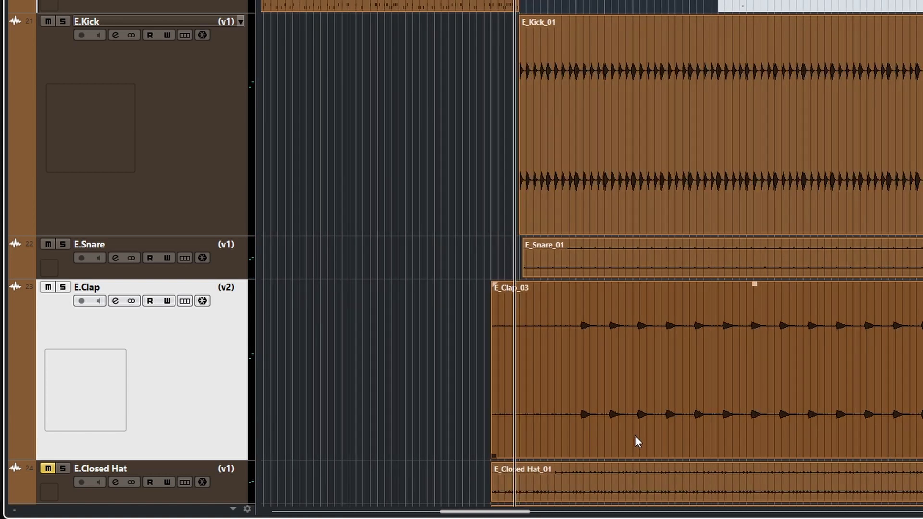
scroll(635, 435, up, 3)
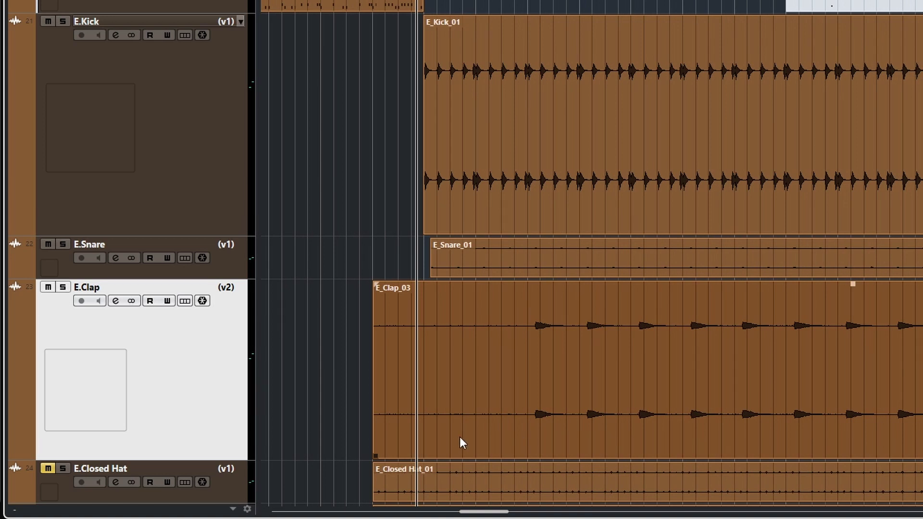
drag(377, 456, 532, 454)
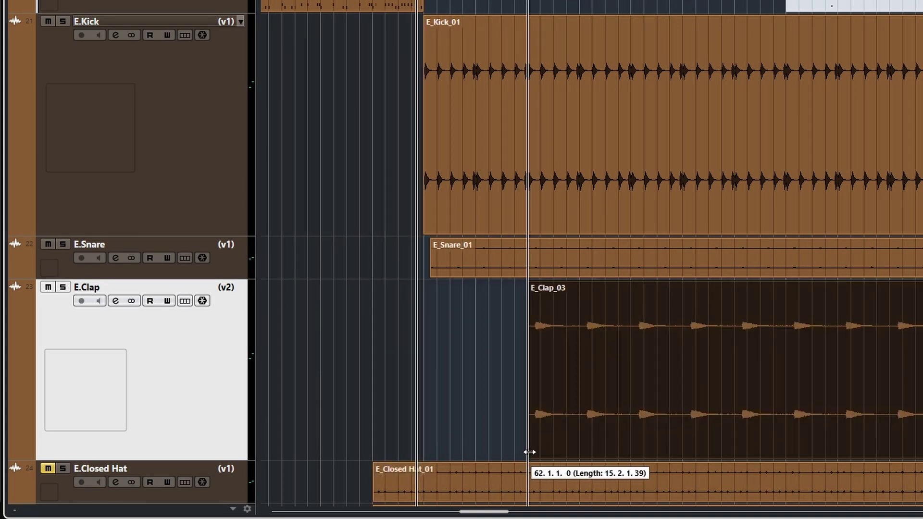
scroll(625, 432, down, 2)
scroll(633, 440, up, 4)
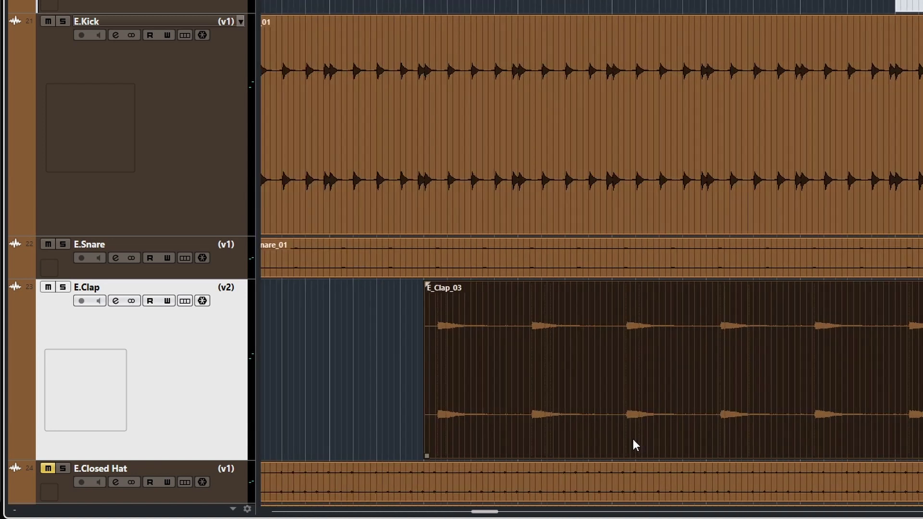
- Refine the start trim of E_Clap_03 so the clip begins exactly at the onset of its first clap
scroll(585, 417, down, 2)
scroll(586, 418, down, 2)
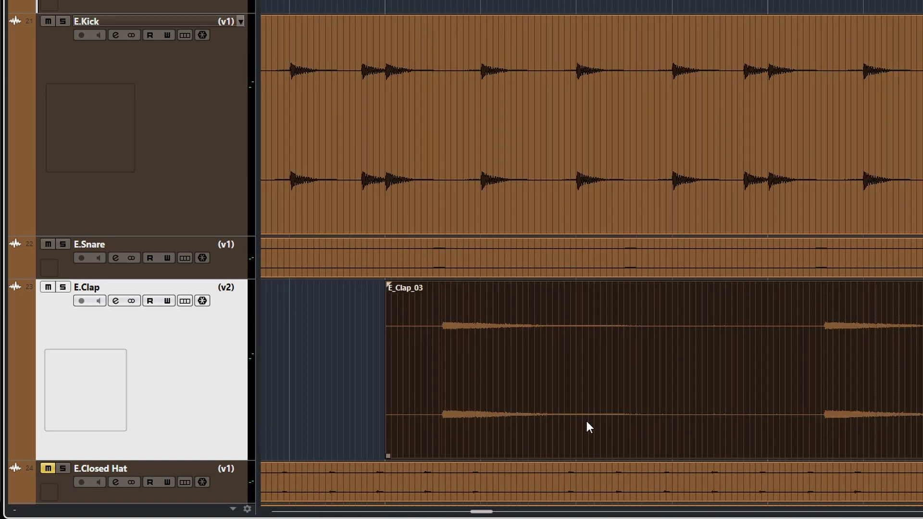
scroll(587, 422, up, 4)
scroll(637, 440, up, 1)
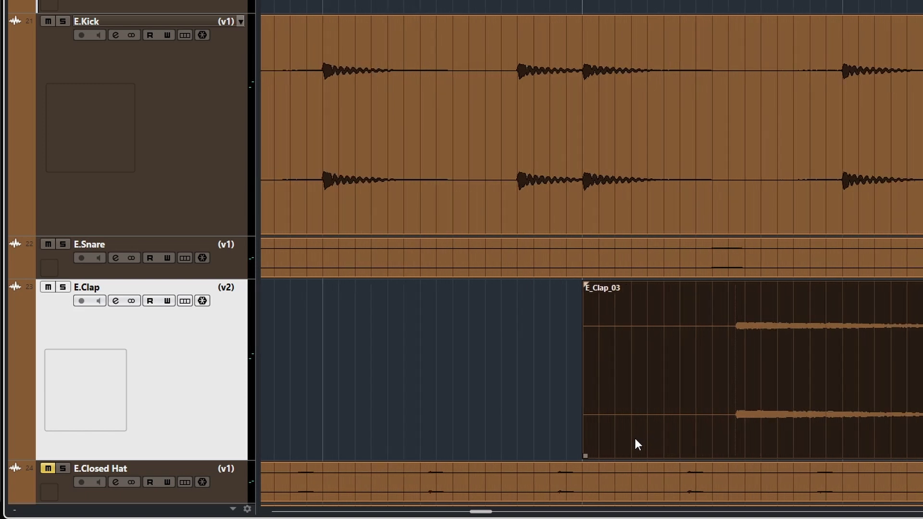
drag(586, 457, 732, 454)
scroll(749, 437, up, 1)
scroll(750, 436, up, 3)
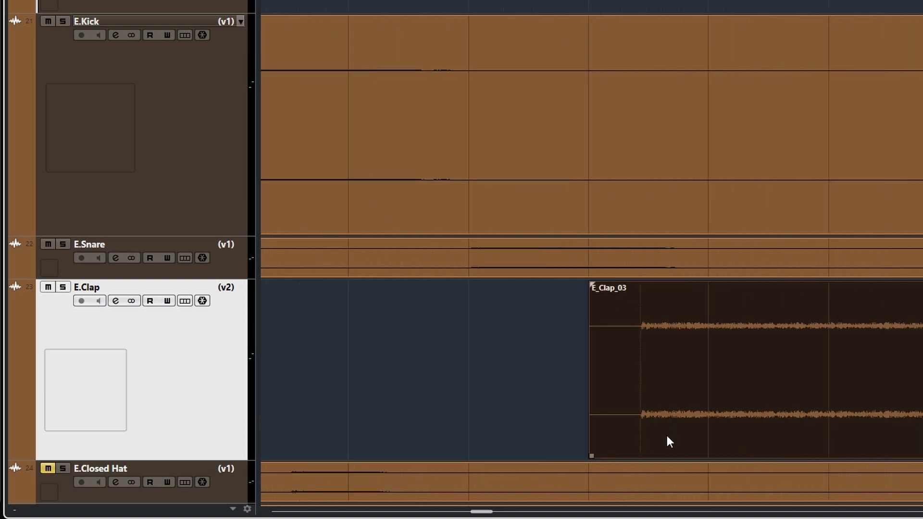
scroll(666, 435, up, 1)
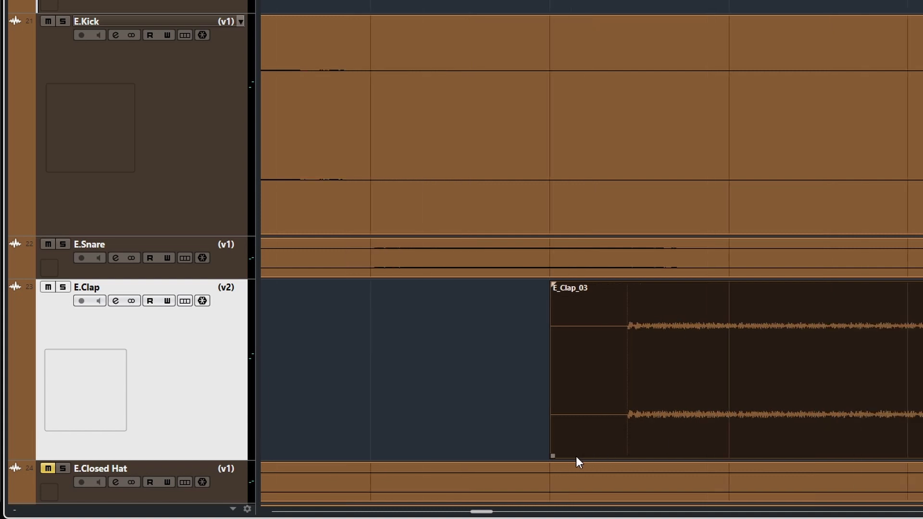
drag(554, 456, 620, 440)
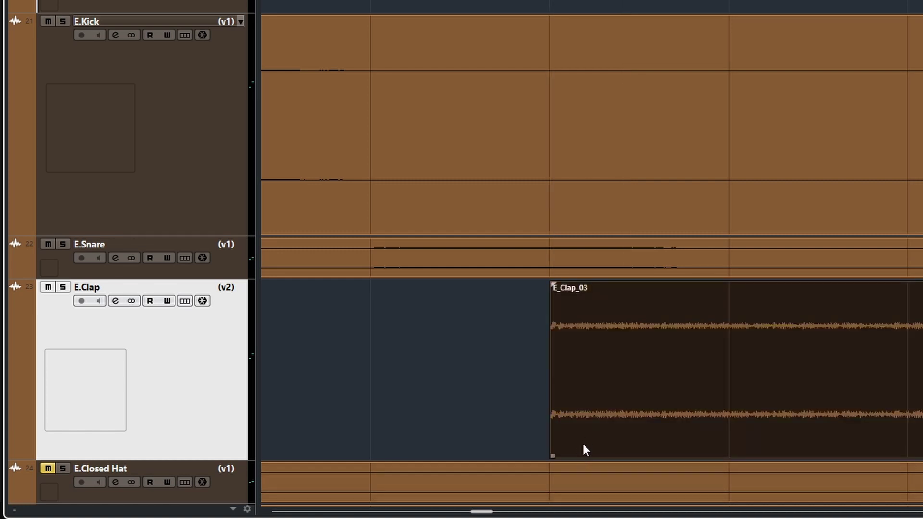
ctrl+scroll(591, 445, down, 4)
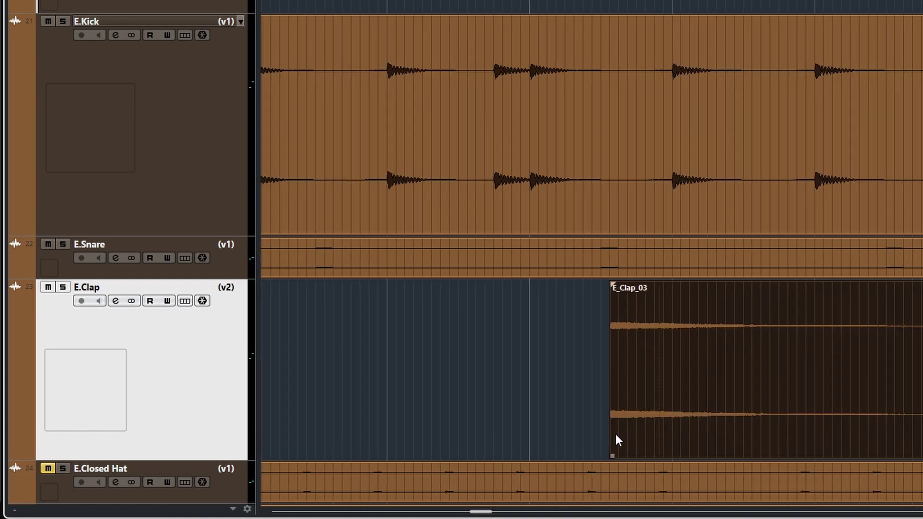
- Move E_Clap_03 earlier so its first clap lines up with the second kick hit of E_Kick_01
scroll(616, 434, left, 6)
ctrl+scroll(628, 431, down, 4)
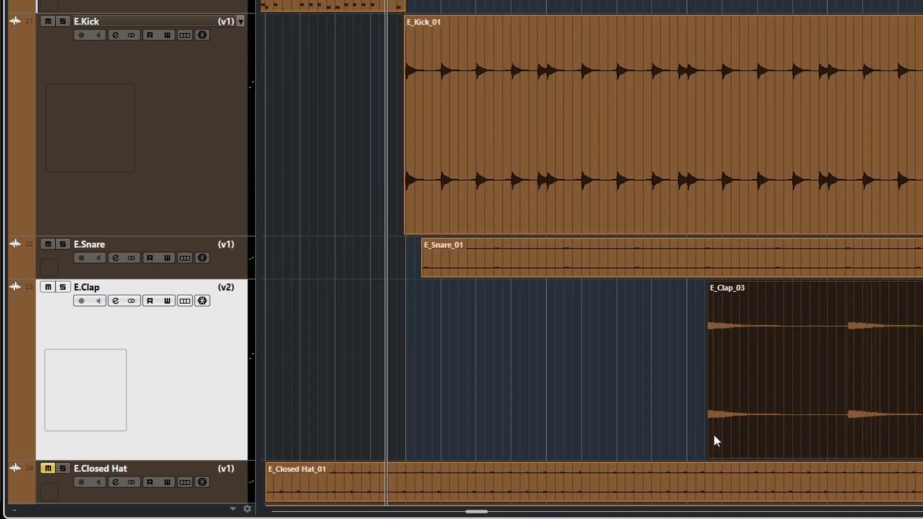
drag(738, 430, 511, 428)
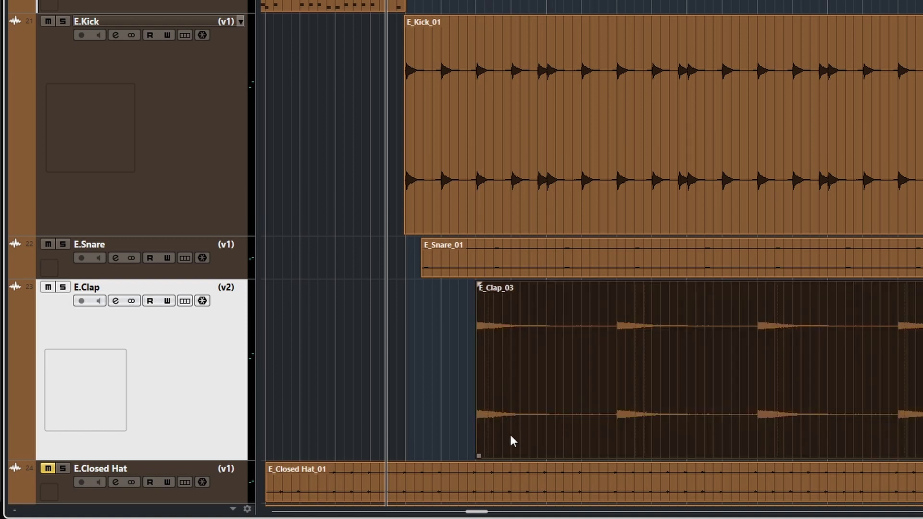
drag(510, 436, 476, 436)
scroll(507, 394, up, 5)
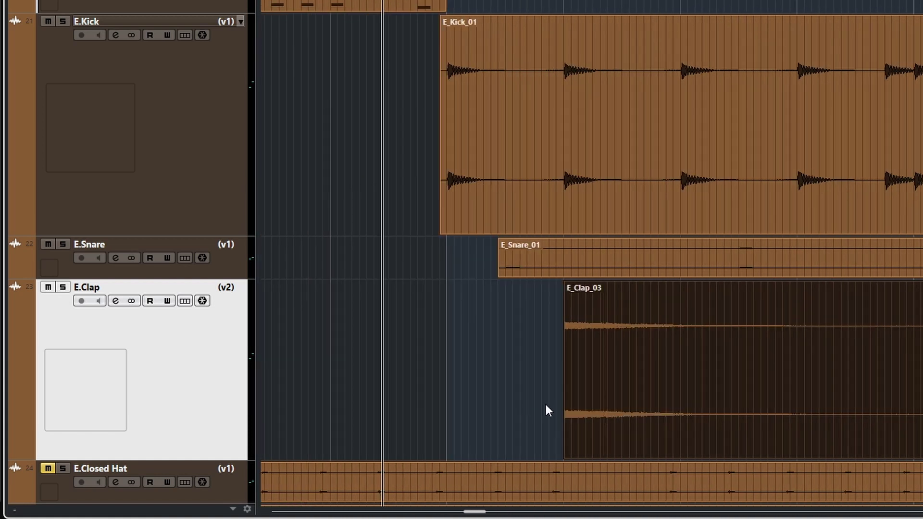
- Extend the start of E_Clap_03 slightly and add a fade-in that ends just before the first clap
scroll(546, 406, up, 2)
drag(655, 456, 610, 456)
drag(611, 287, 650, 287)
scroll(725, 388, down, 5)
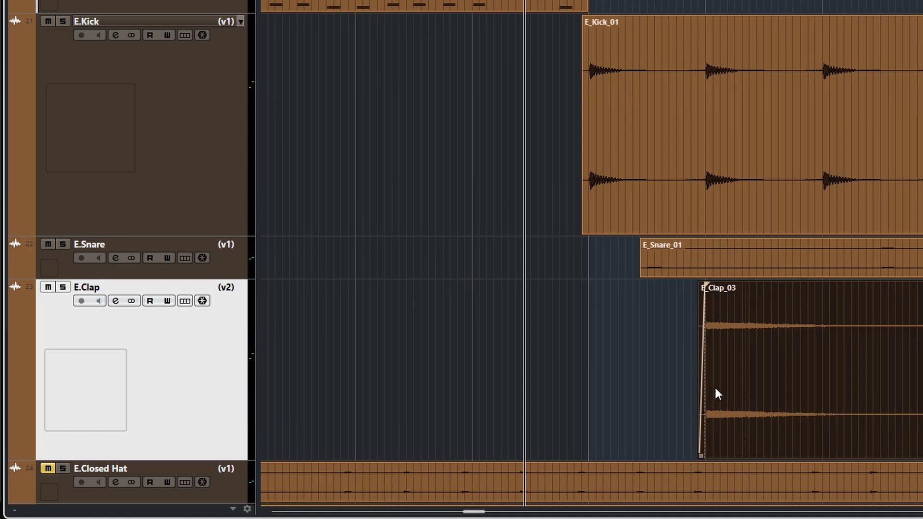
scroll(715, 393, down, 3)
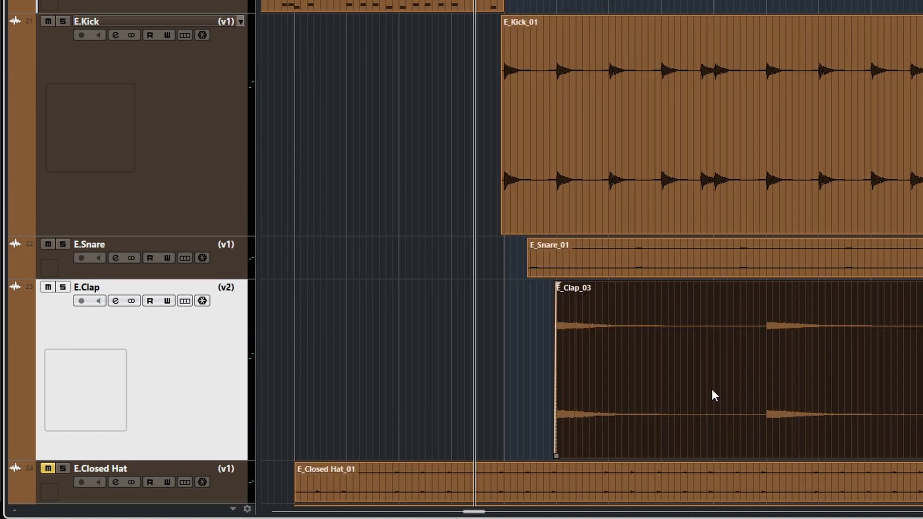
- Examine the end of E_Clap_03 and check its last claps against the kick hits of E_Kick_01
scroll(712, 389, right, 5)
scroll(712, 390, down, 3)
scroll(712, 391, right, 5)
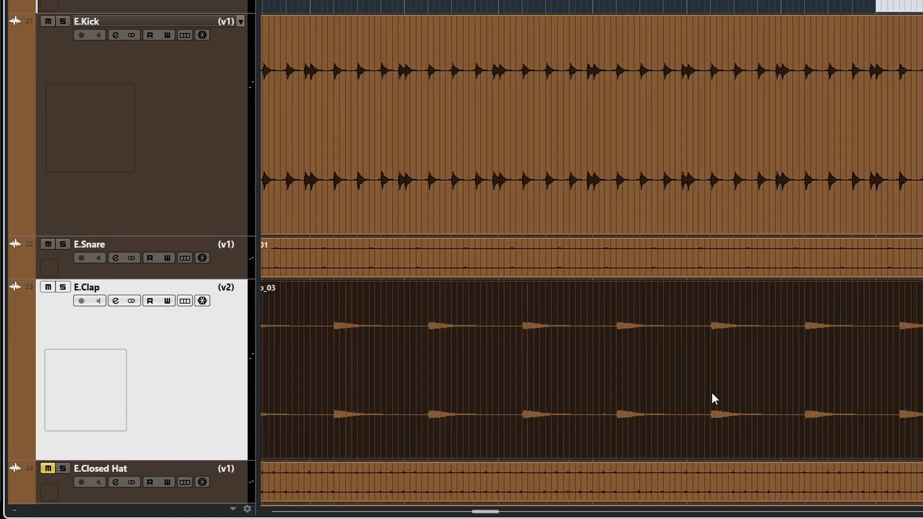
scroll(713, 393, right, 3)
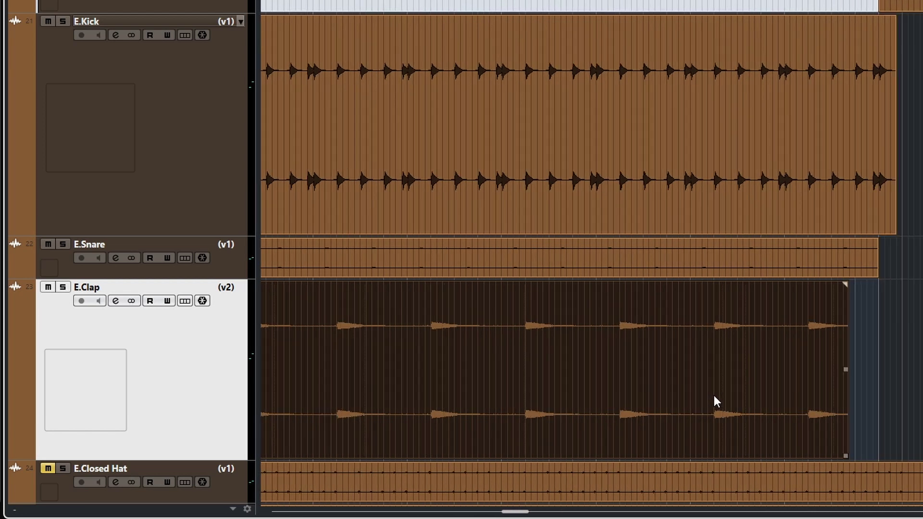
scroll(713, 394, right, 5)
mouse_move(693, 388)
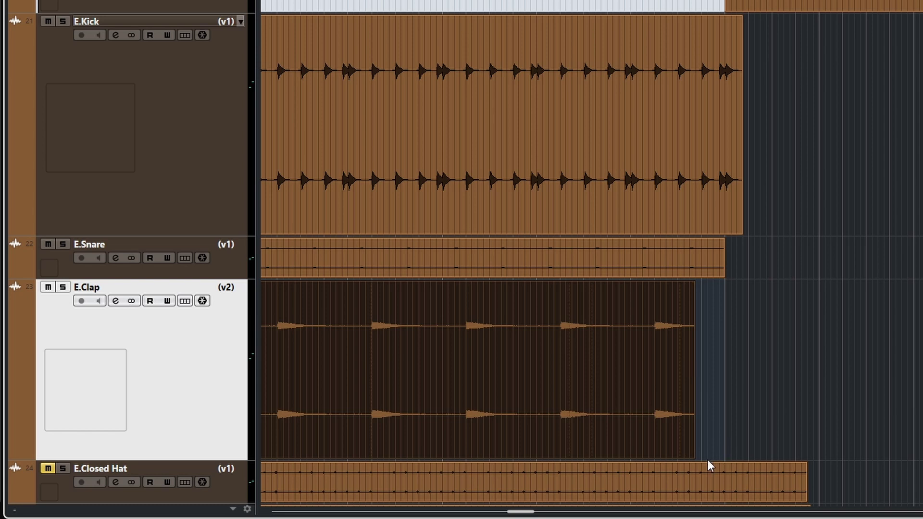
mouse_move(693, 456)
scroll(685, 443, down, 2)
scroll(698, 449, up, 4)
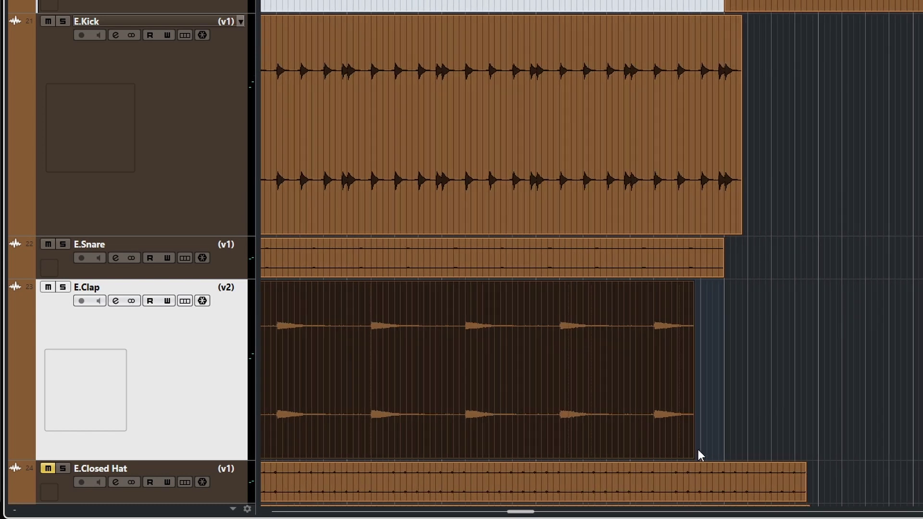
scroll(703, 429, up, 2)
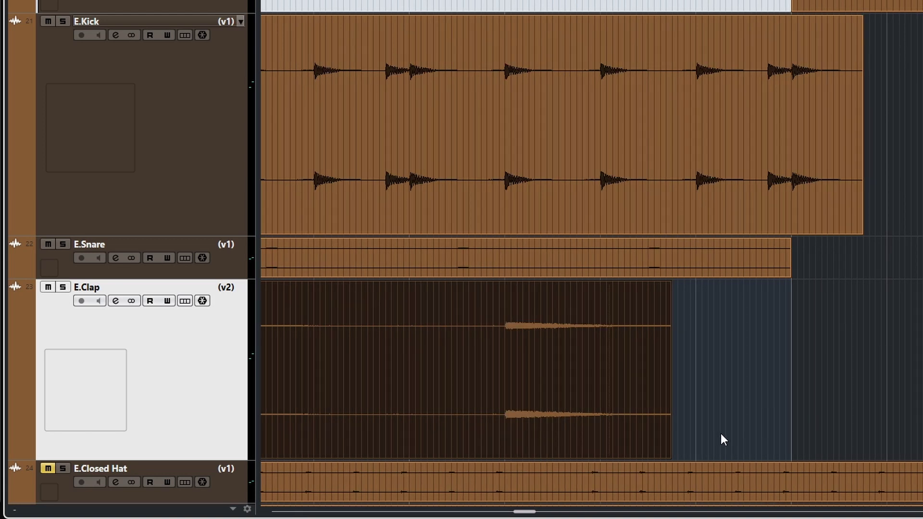
scroll(720, 434, up, 2)
scroll(721, 433, up, 2)
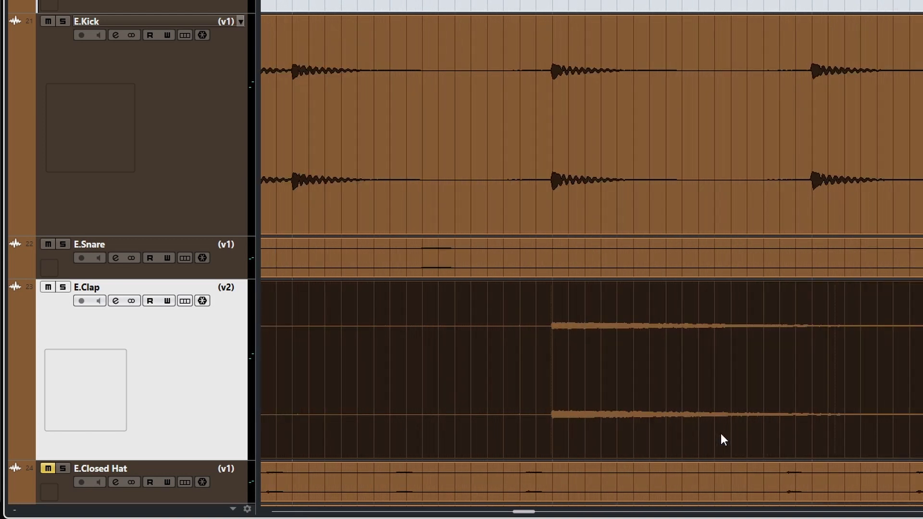
scroll(720, 433, down, 4)
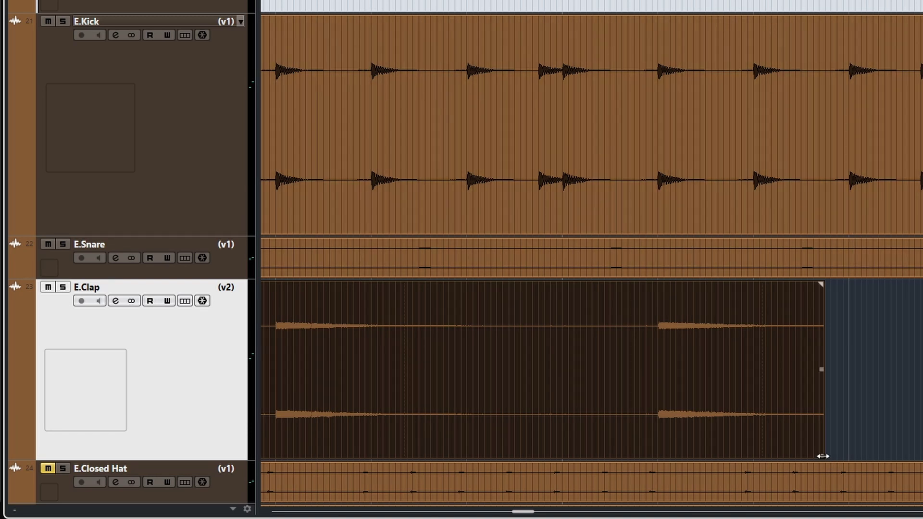
- Check the fade-out on version 1 of E.Clap, return to version 2 and add a short fade-out at the end of E_Clap_03
click(240, 288)
click(250, 298)
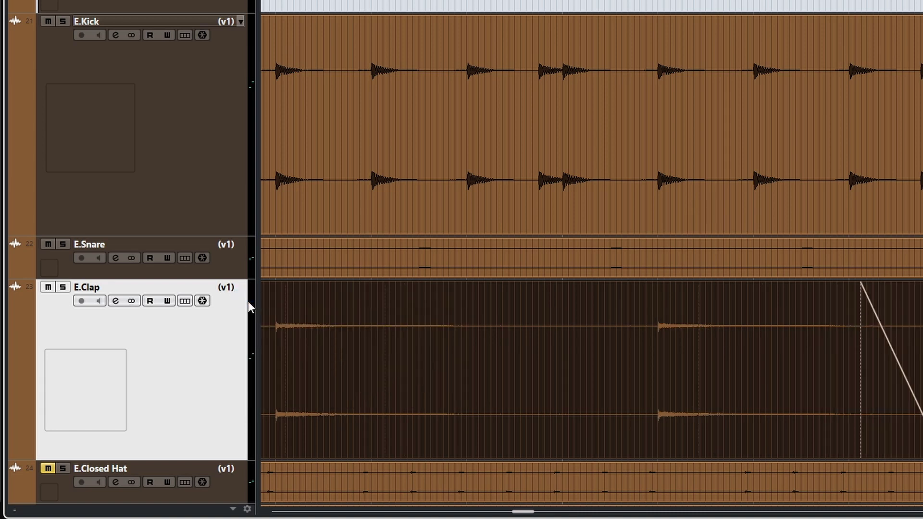
click(240, 289)
click(247, 312)
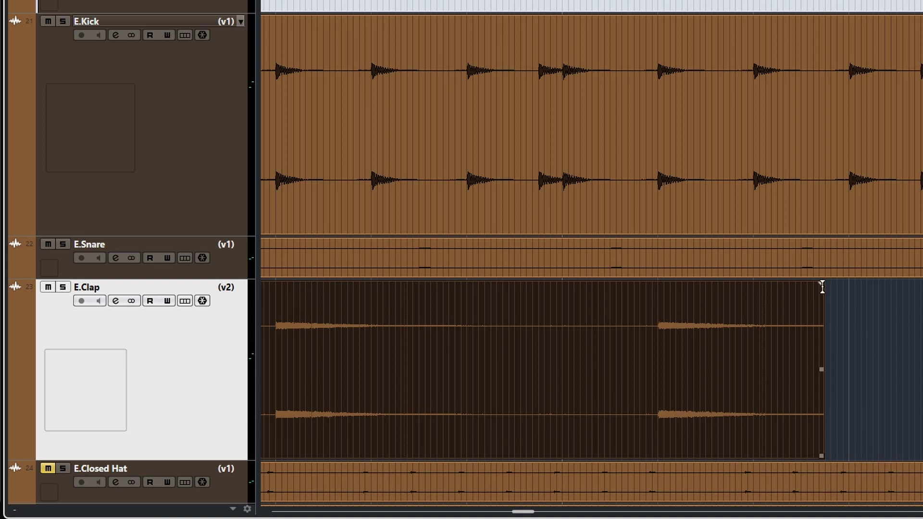
drag(820, 285, 801, 284)
- Play back the start of the electronic drum section with version 2 of E.Clap to check its timing
scroll(856, 375, down, 6)
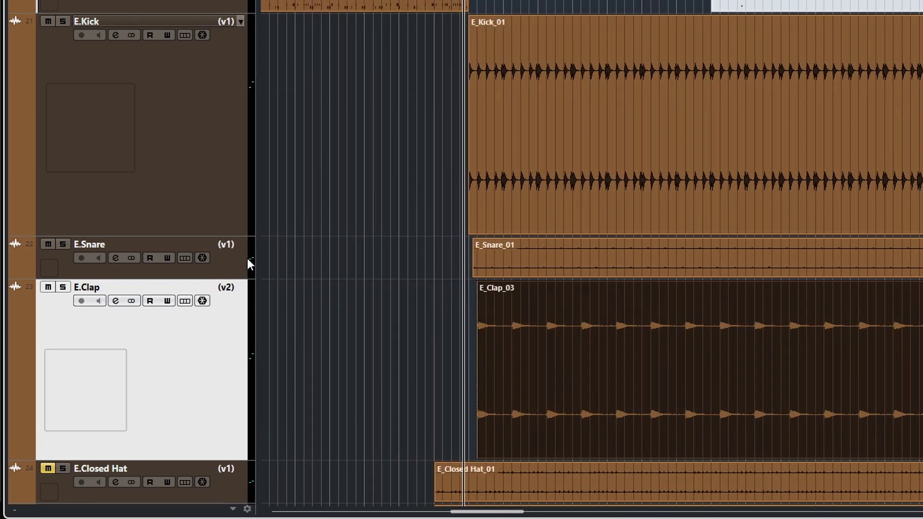
key(space)
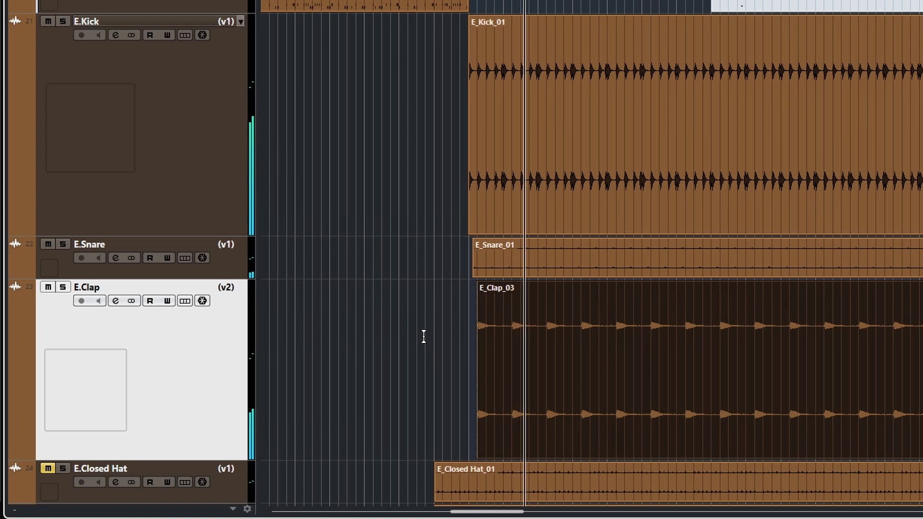
key(space)
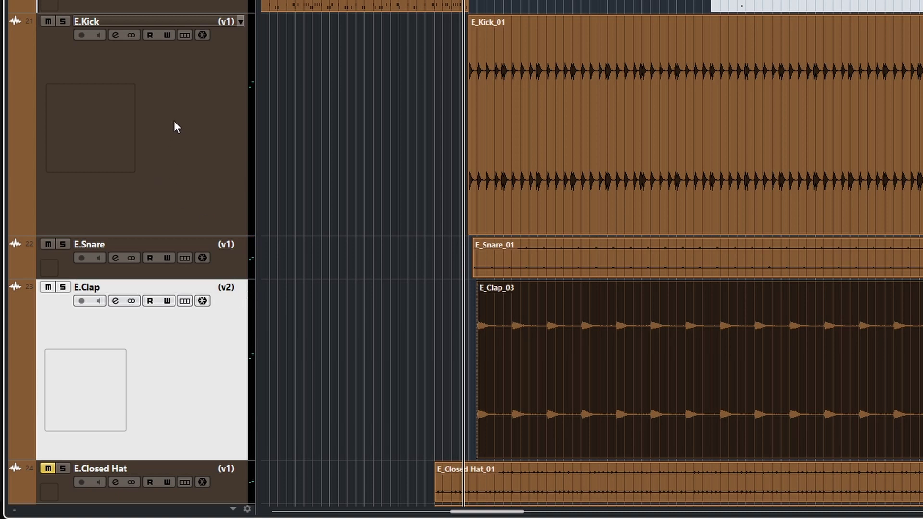
- Switch E.Clap back to version 1 and reduce its track height to a narrow lane
click(240, 287)
click(249, 295)
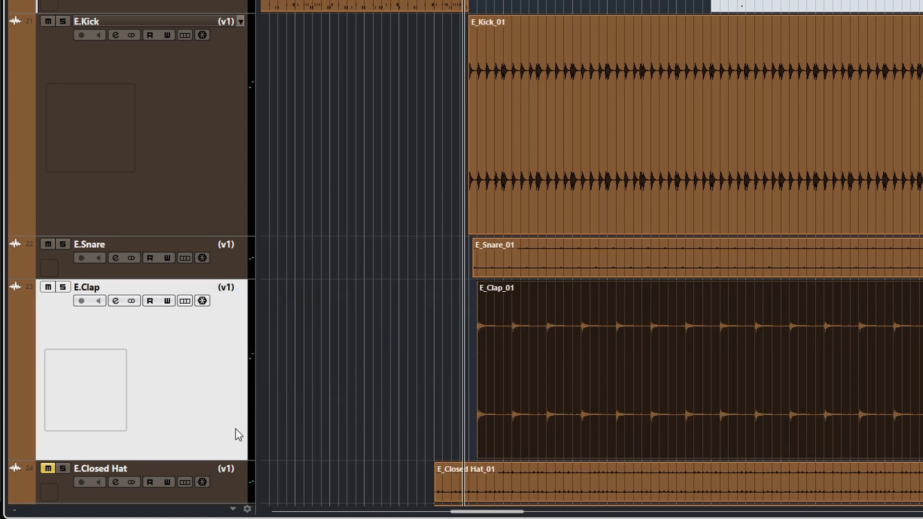
drag(171, 460, 163, 305)
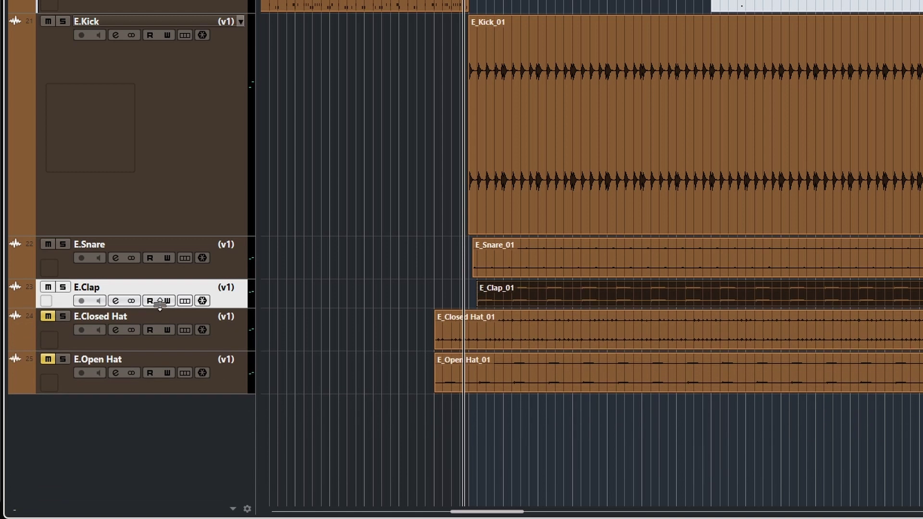
- Reduce the height of the E.Kick track and enlarge the E.Closed Hat track for editing
scroll(157, 248, up, 3)
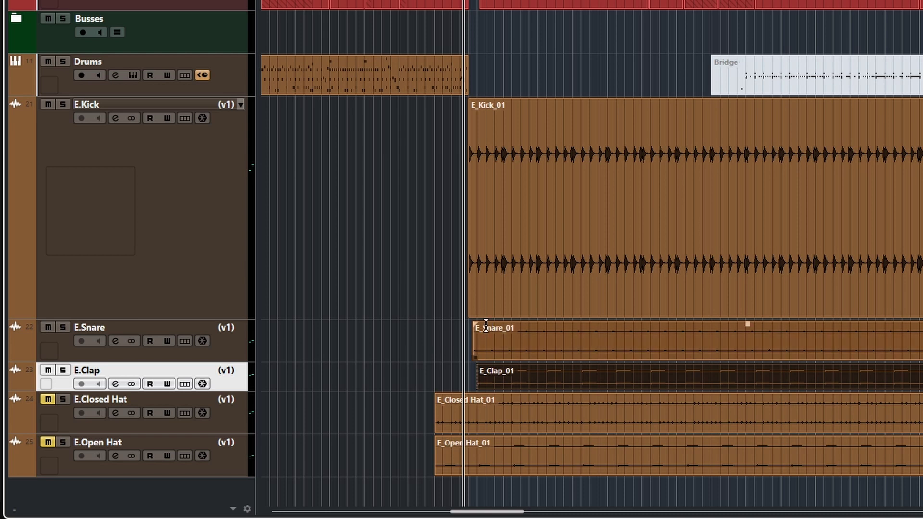
click(145, 315)
drag(146, 316, 171, 184)
drag(146, 309, 150, 478)
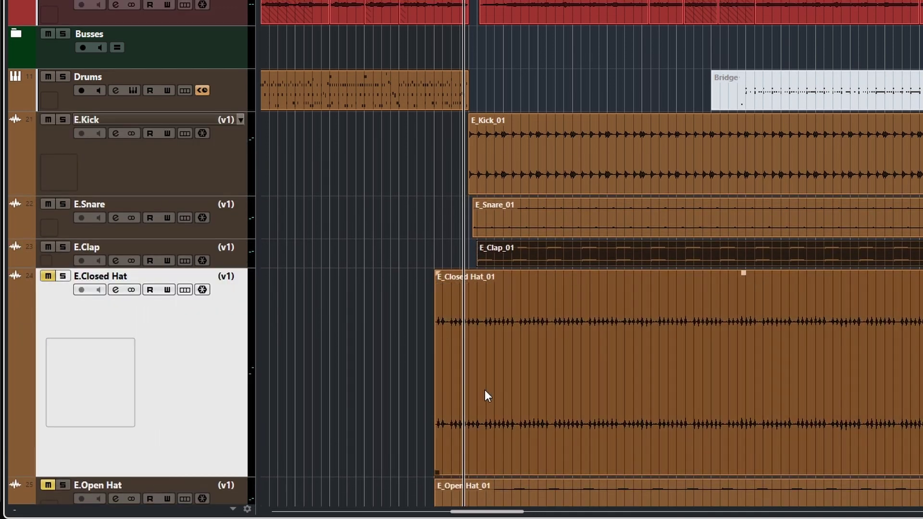
- Move E_Closed Hat_01 later so the clip starts after the first kick, snare and clap hits
scroll(486, 392, up, 4)
scroll(493, 288, down, 1)
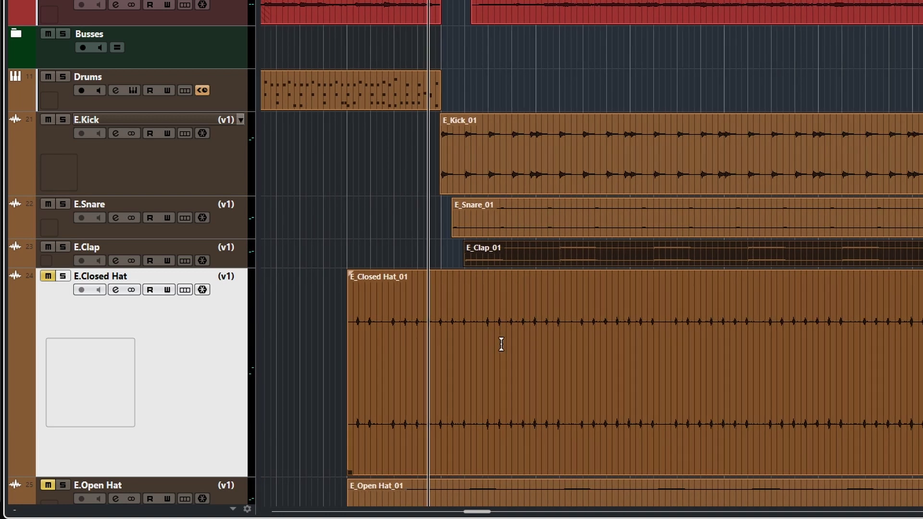
scroll(498, 342, up, 1)
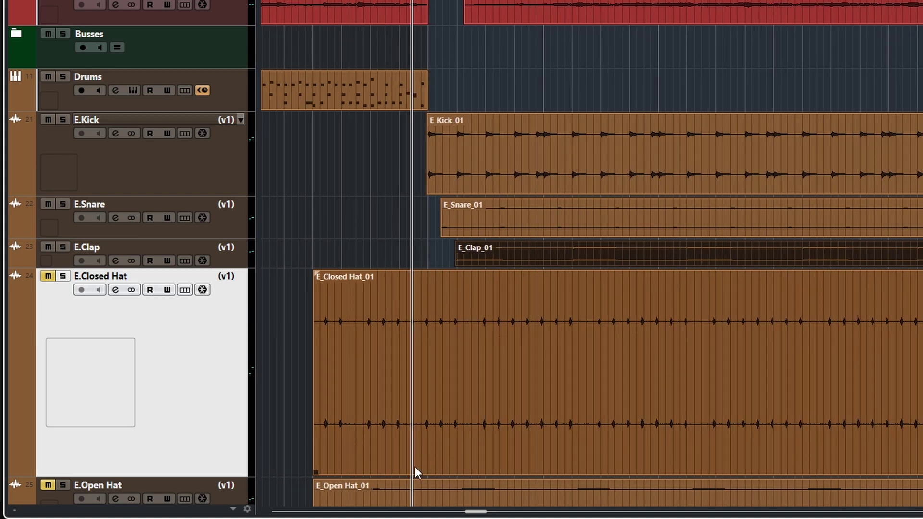
drag(440, 446, 639, 445)
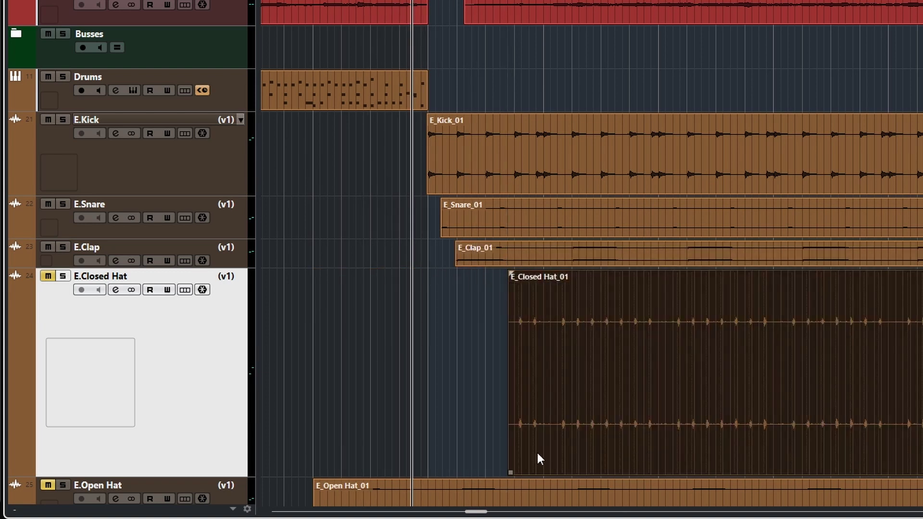
- Trim the silent start of E_Closed Hat_01 to shortly before its first hi-hat hit
scroll(541, 452, down, 2)
scroll(548, 455, up, 8)
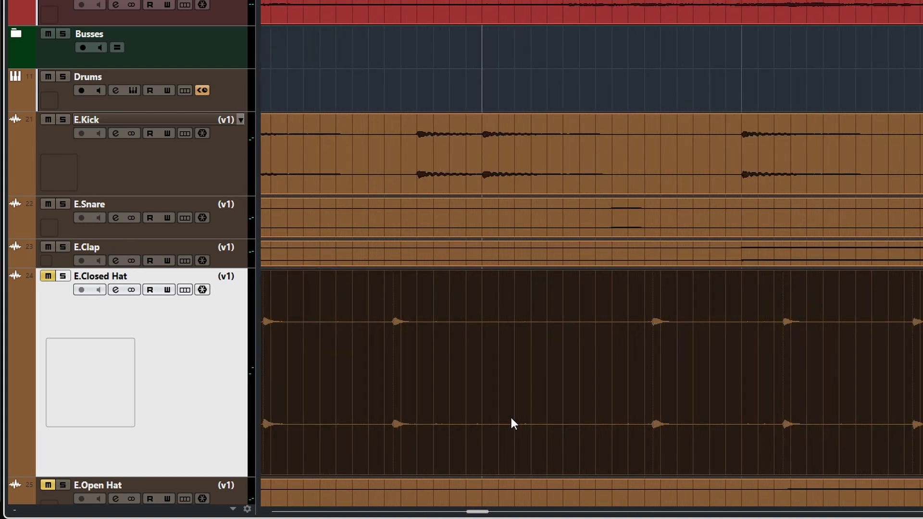
scroll(511, 423, up, 3)
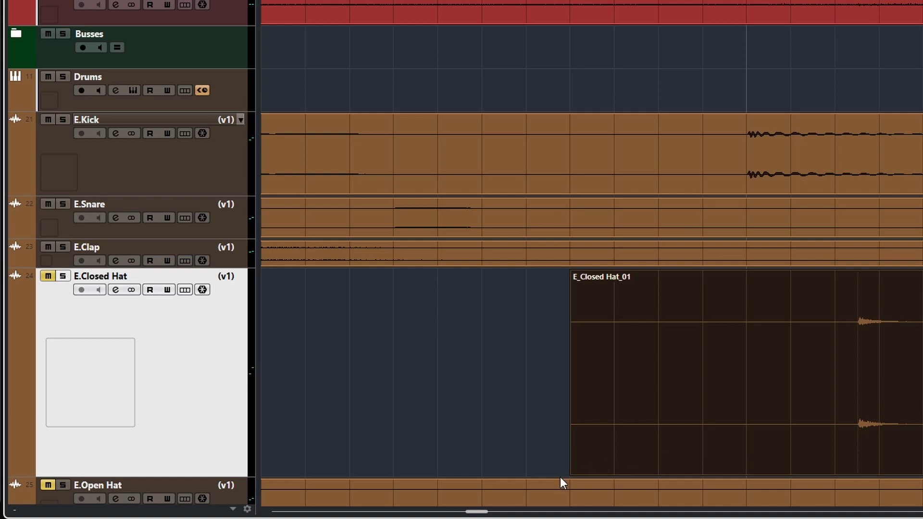
drag(575, 473, 839, 464)
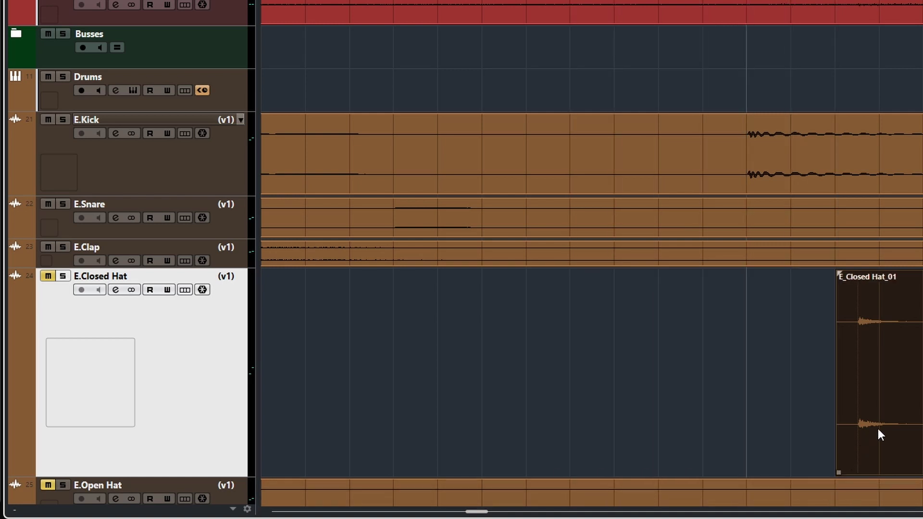
- Refine the start trim of E_Closed Hat_01 so the clip begins at the onset of its first hit
scroll(878, 425, right, 3)
scroll(724, 454, up, 2)
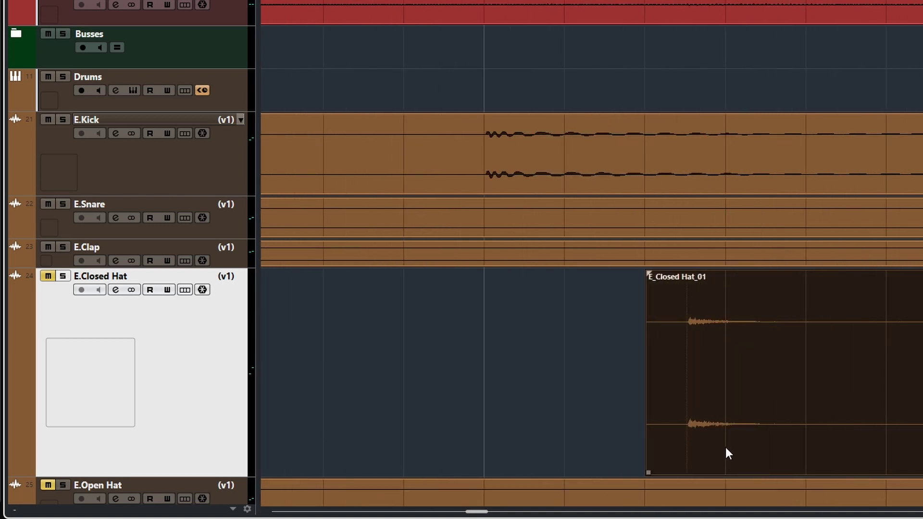
scroll(726, 449, up, 4)
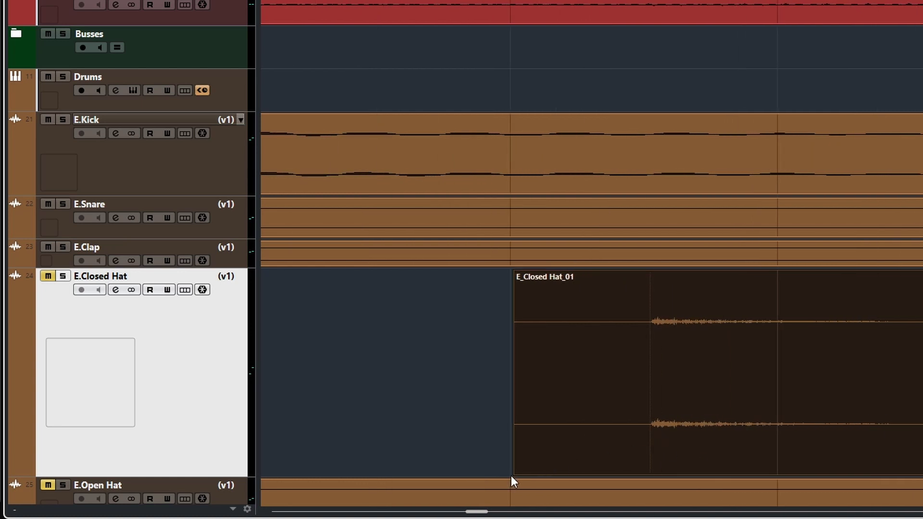
drag(513, 474, 647, 460)
key(h)
key(h)
key(h)
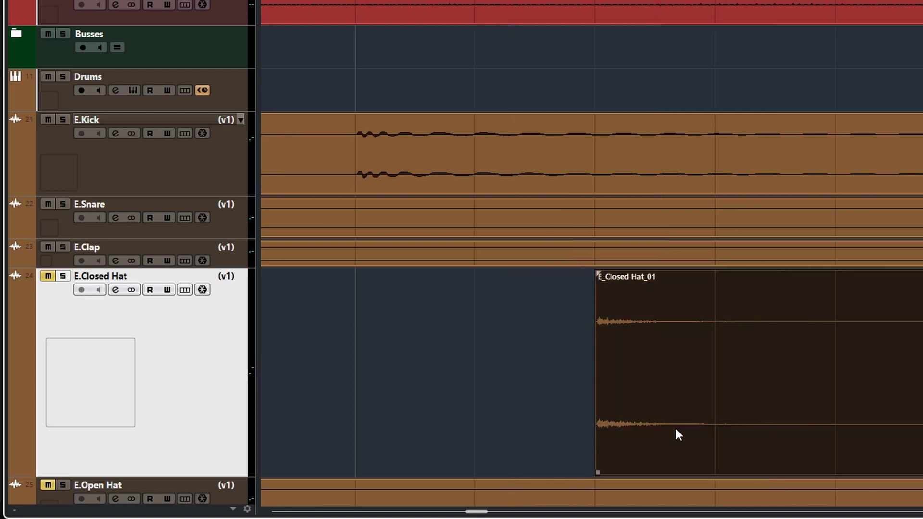
- Move E_Closed Hat_01 earlier to 60.1.3.0, halfway between the first two kick hits of E_Kick_01
key(g)
key(g)
key(g)
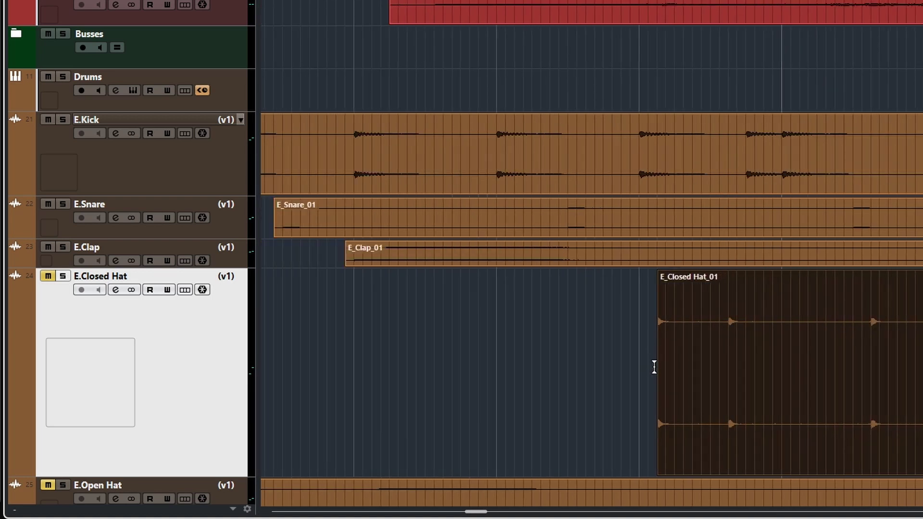
key(g)
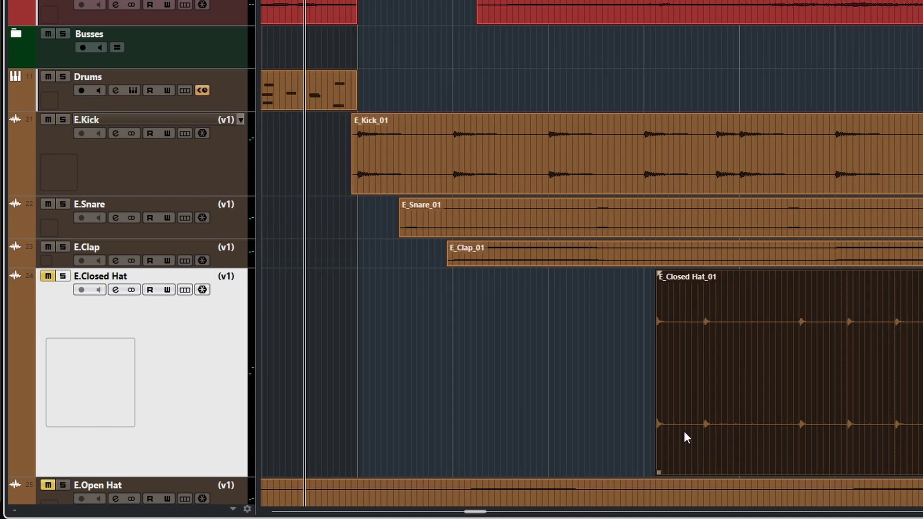
drag(707, 440, 406, 443)
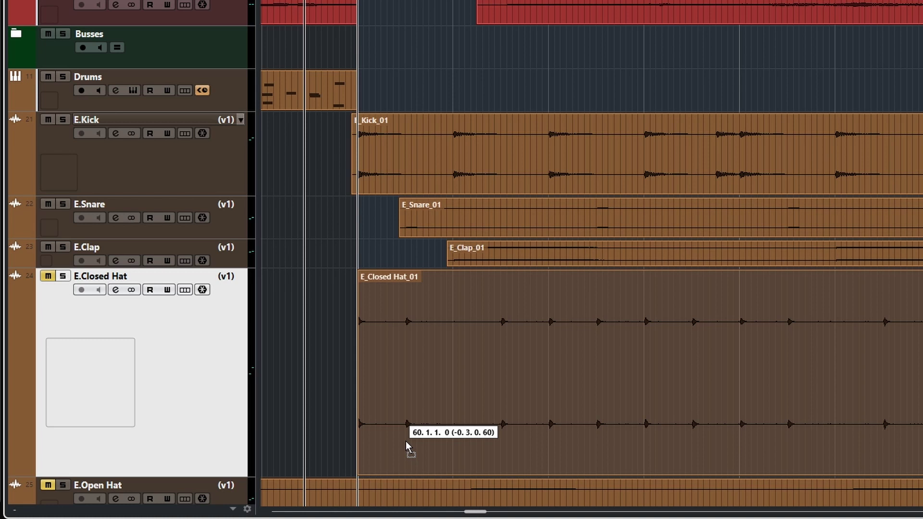
drag(406, 443, 454, 447)
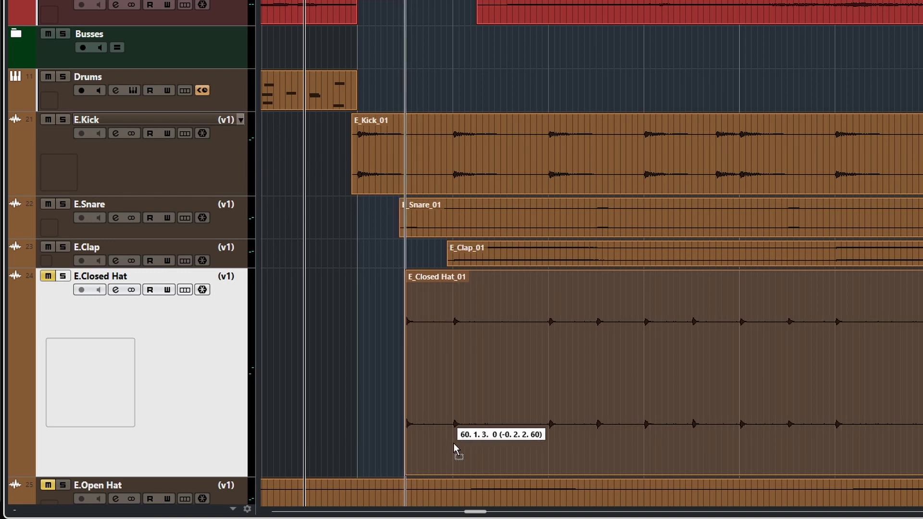
drag(454, 443, 454, 442)
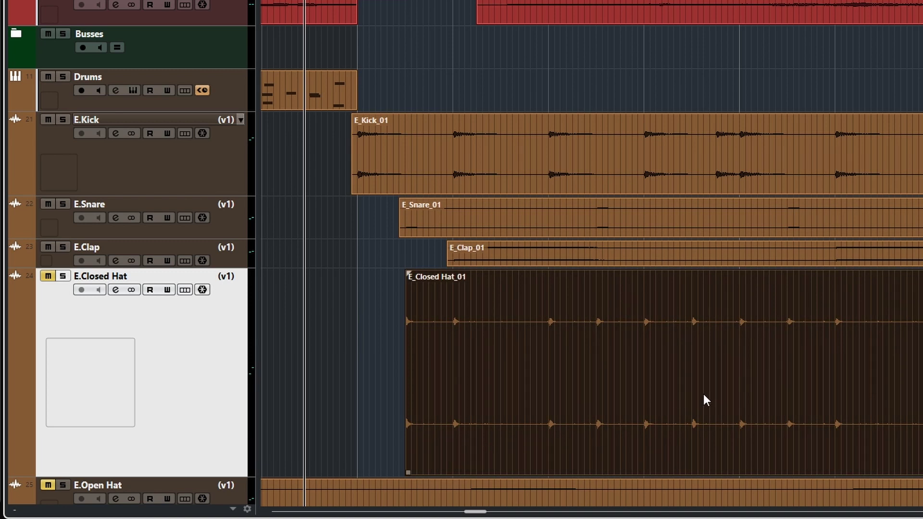
- Audition the electronic drums with E.Closed Hat unmuted and reduce that track's height
key(space)
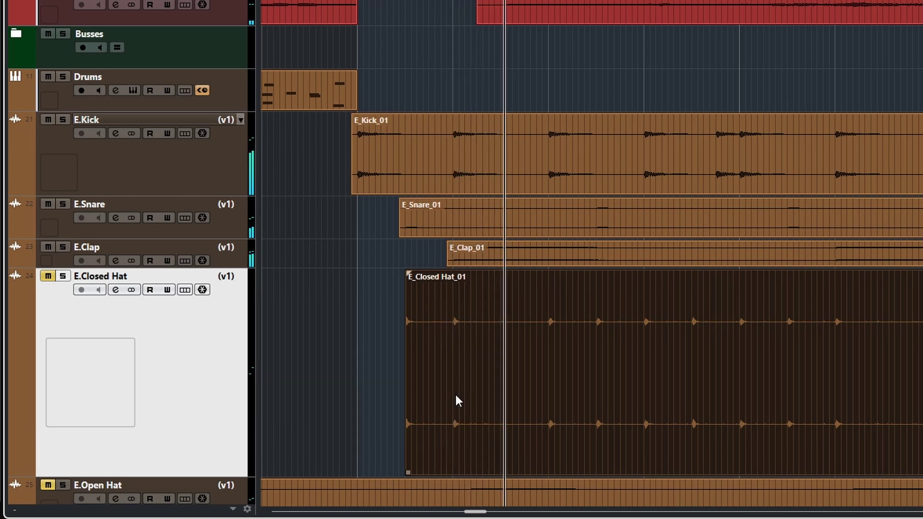
key(space)
click(47, 276)
key(space)
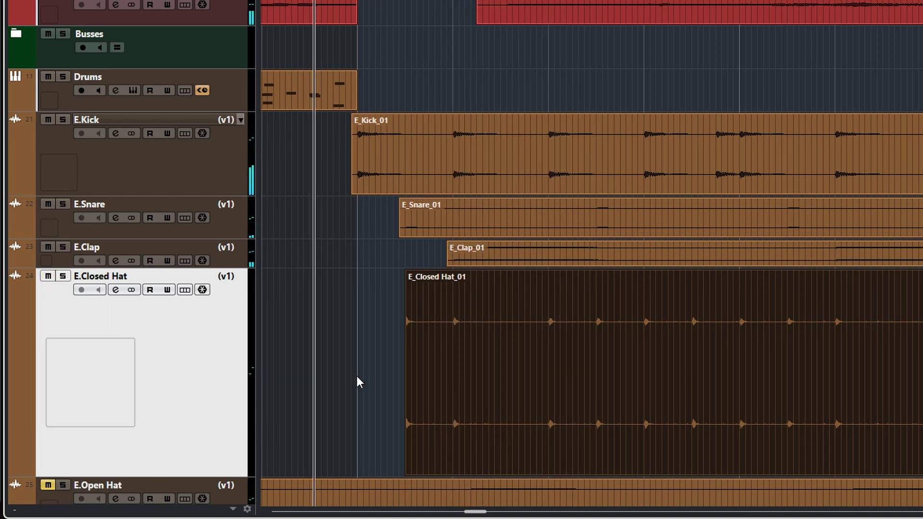
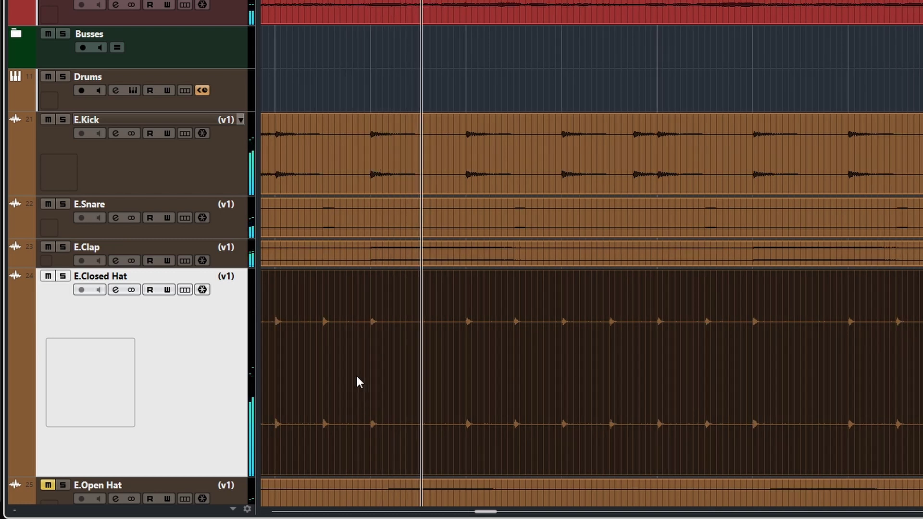
key(space)
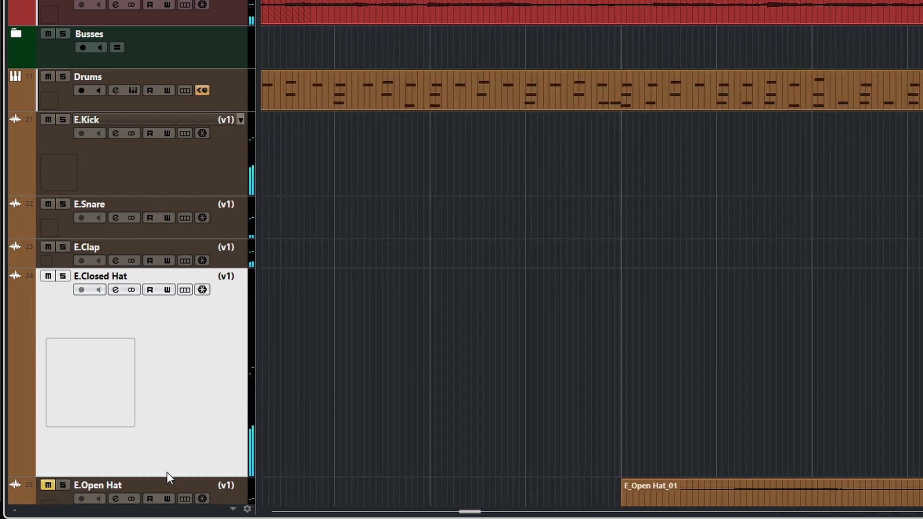
drag(185, 476, 194, 339)
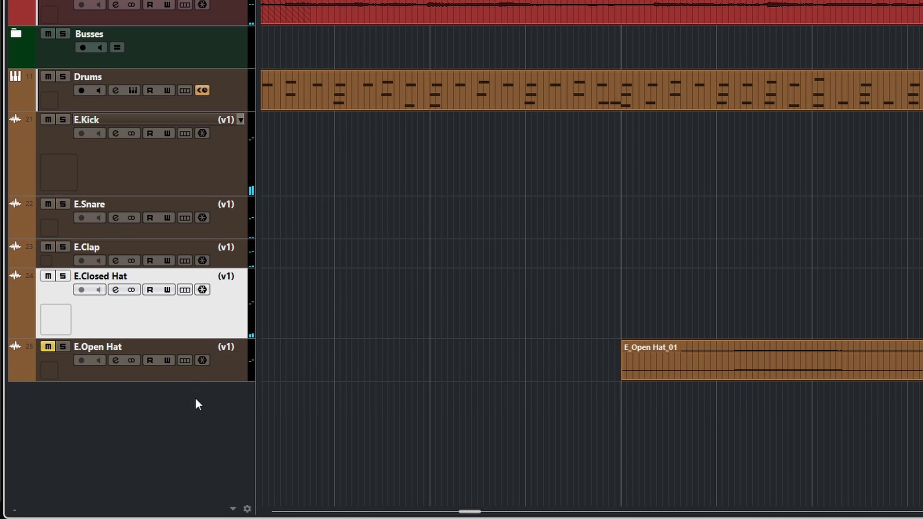
- Enlarge and unmute the E.Open Hat track, trimming the silent start of E_Open Hat_01 to shortly before its first hit
drag(200, 382, 208, 411)
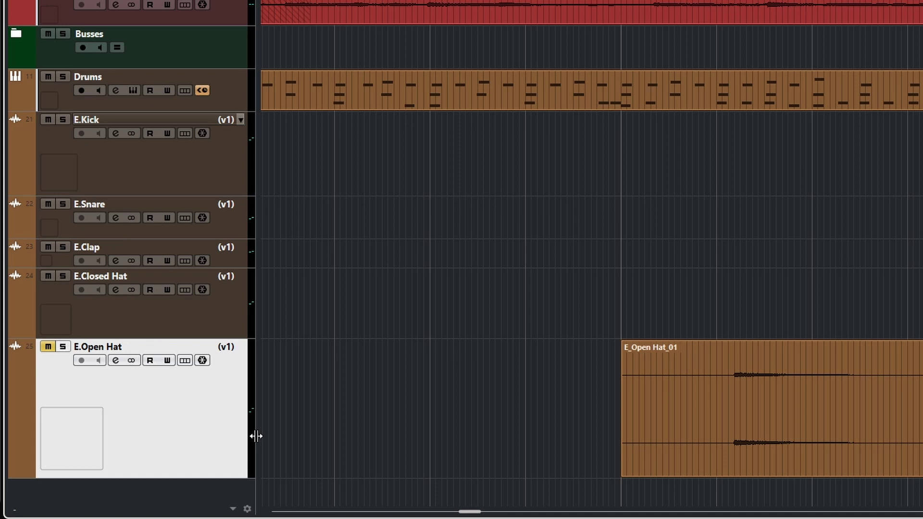
drag(623, 476, 723, 476)
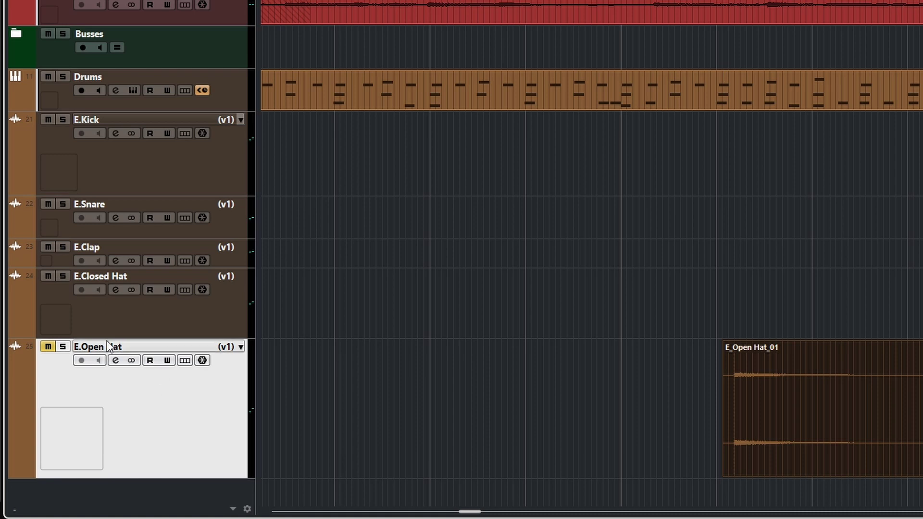
click(49, 347)
- Refine the start trim of E_Open Hat_01 so the clip begins at the onset of its first hit
scroll(711, 423, up, 3)
scroll(725, 438, up, 5)
drag(571, 474, 682, 480)
scroll(720, 462, up, 5)
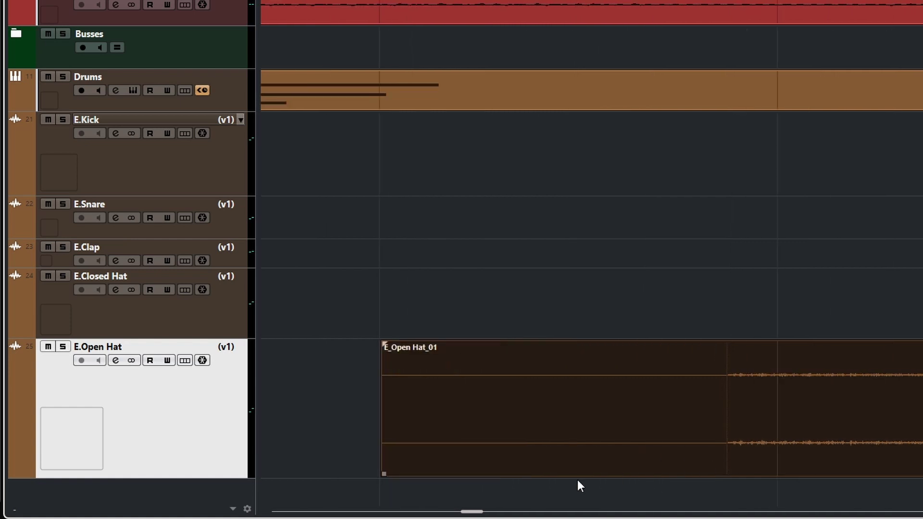
drag(391, 477, 820, 455)
- Move E_Open Hat_01 later so its first hit falls just after the second kick hit of E_Kick_01
ctrl+scroll(827, 435, down, 6)
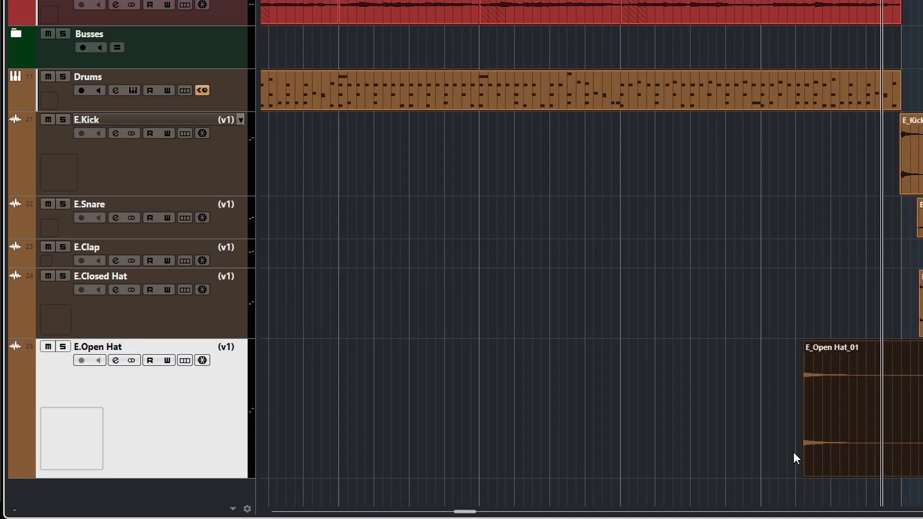
ctrl+scroll(793, 452, down, 2)
shift+scroll(864, 429, right, 5)
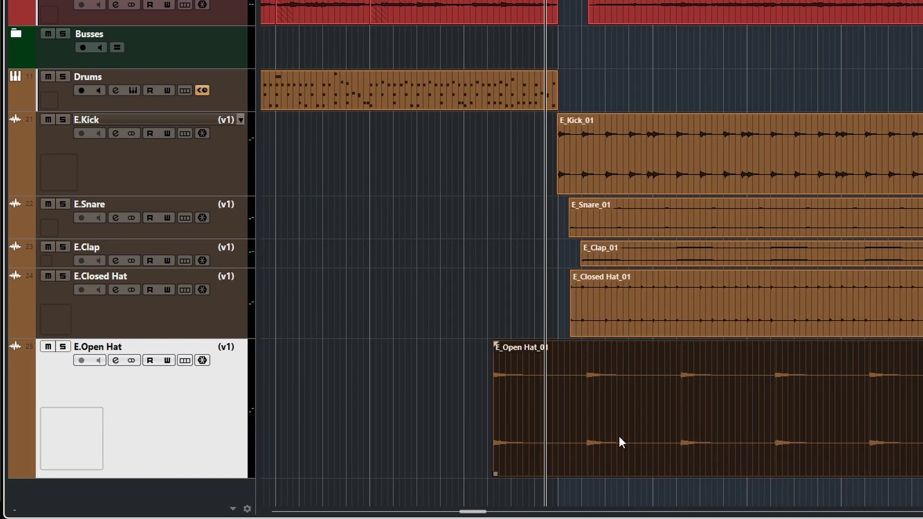
drag(593, 430, 678, 434)
ctrl+scroll(678, 433, down, 3)
ctrl+scroll(679, 431, up, 6)
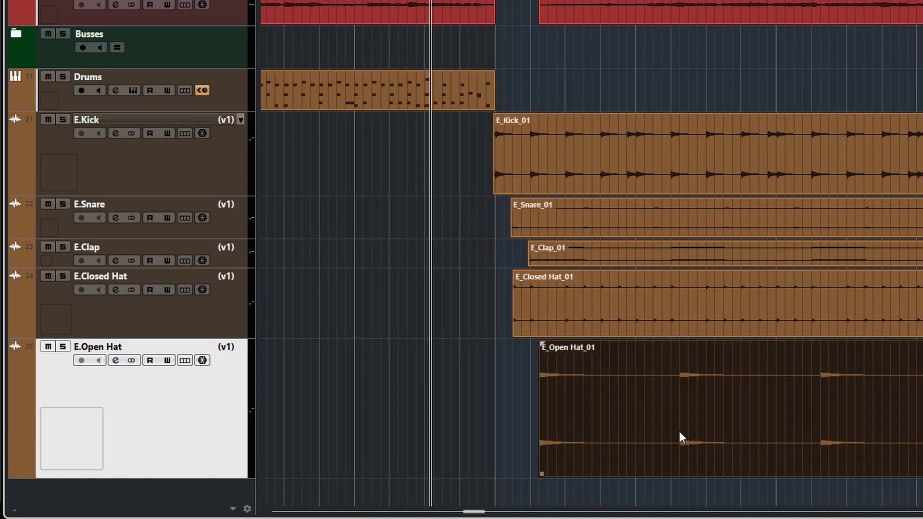
shift+scroll(494, 341, left, 5)
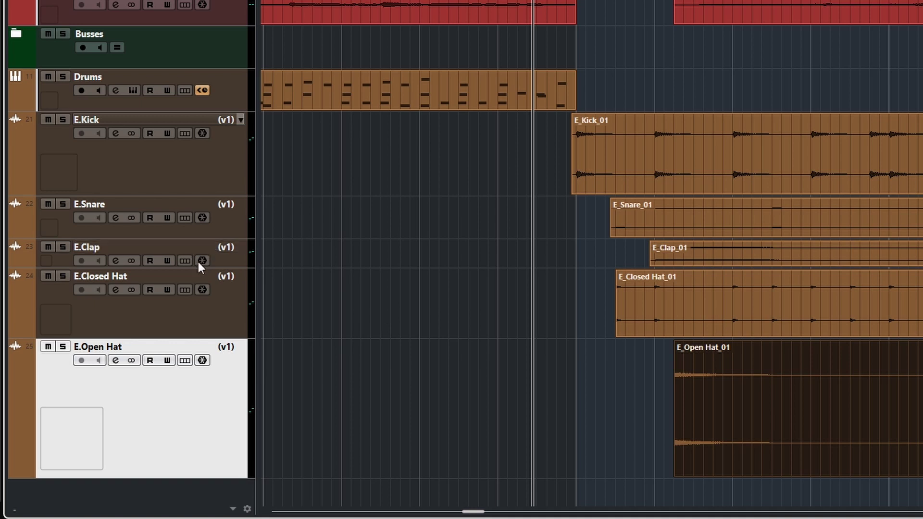
- Reduce the height of the E.Closed Hat track and enlarge the E.Snare and E.Kick tracks
drag(202, 337, 208, 291)
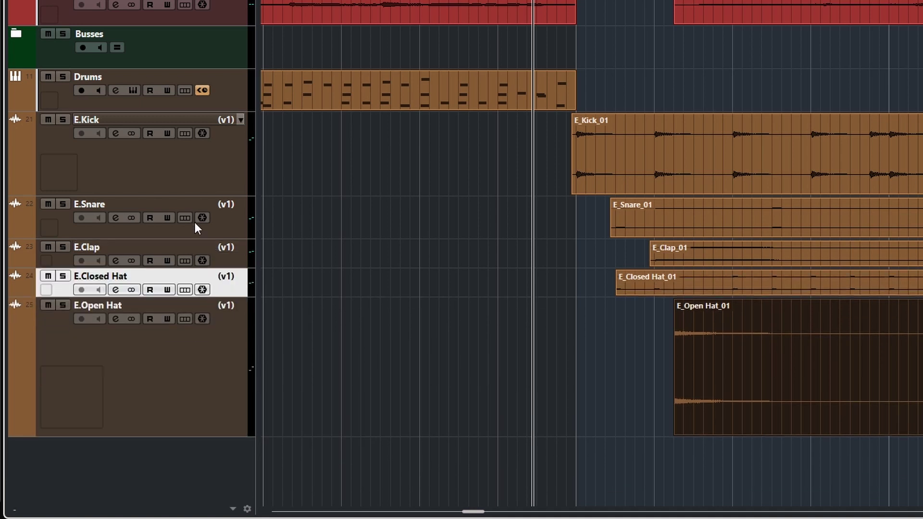
drag(208, 239, 207, 308)
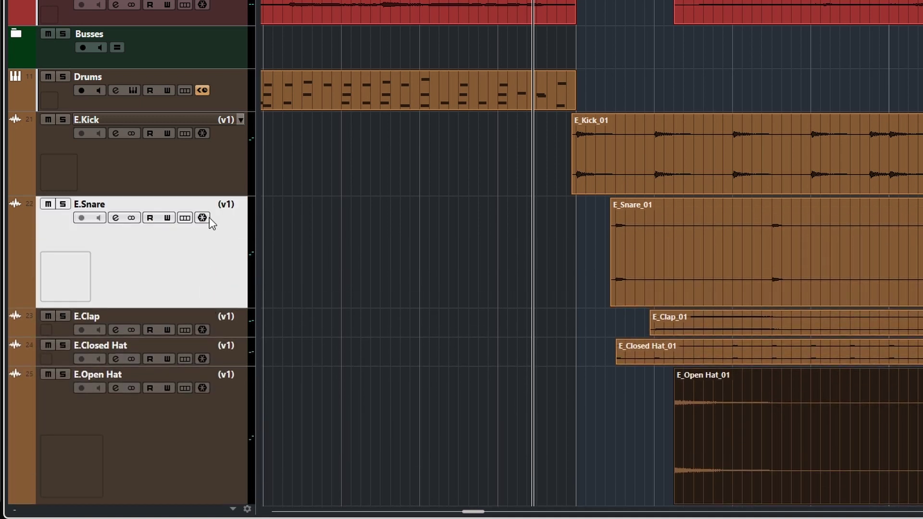
drag(203, 196, 203, 217)
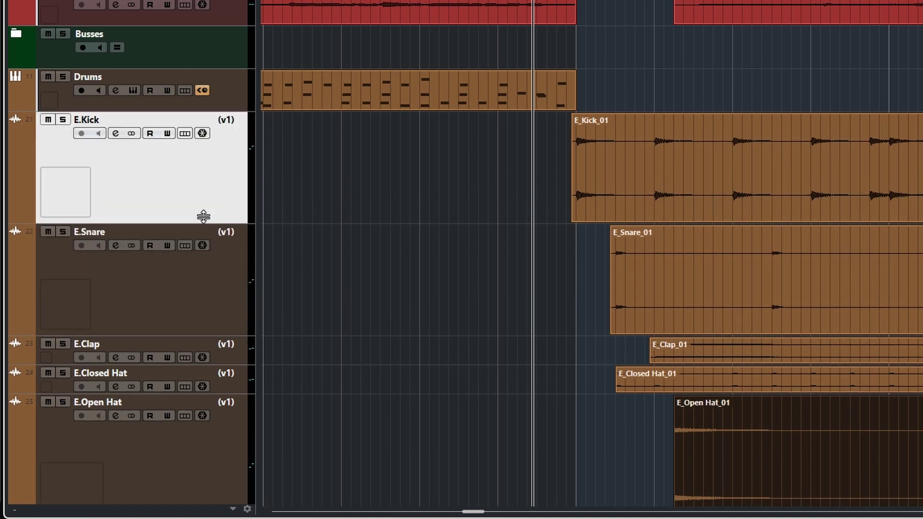
- Move E_Open Hat_01 slightly later so its first hit sits halfway between the second and third kick hits
scroll(721, 375, down, 1)
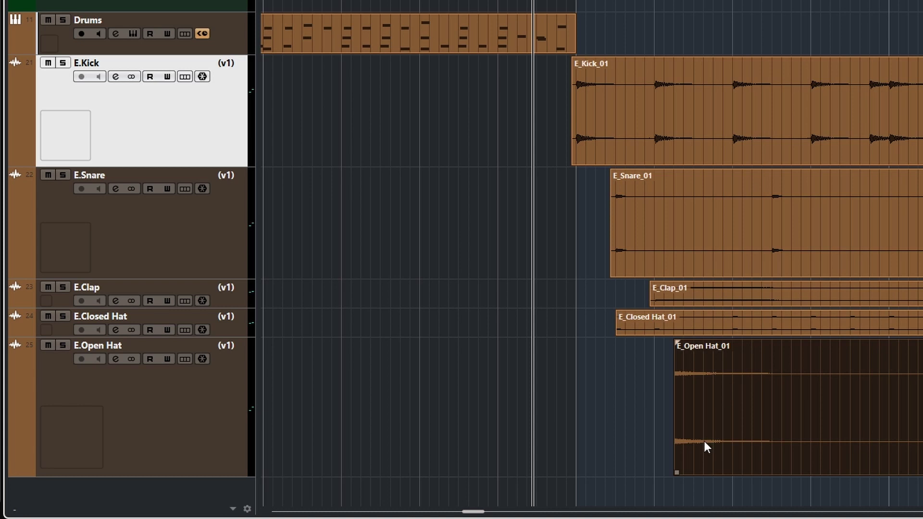
drag(687, 464, 703, 464)
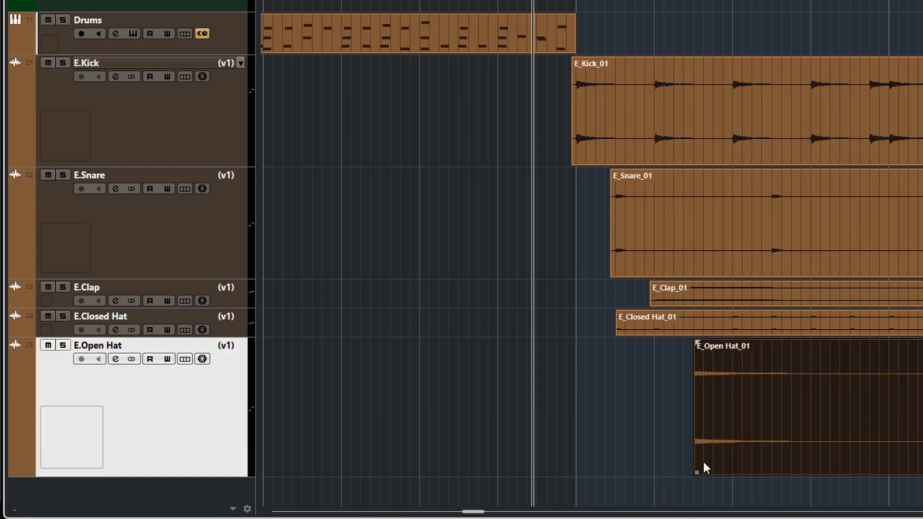
scroll(647, 423, down, 2)
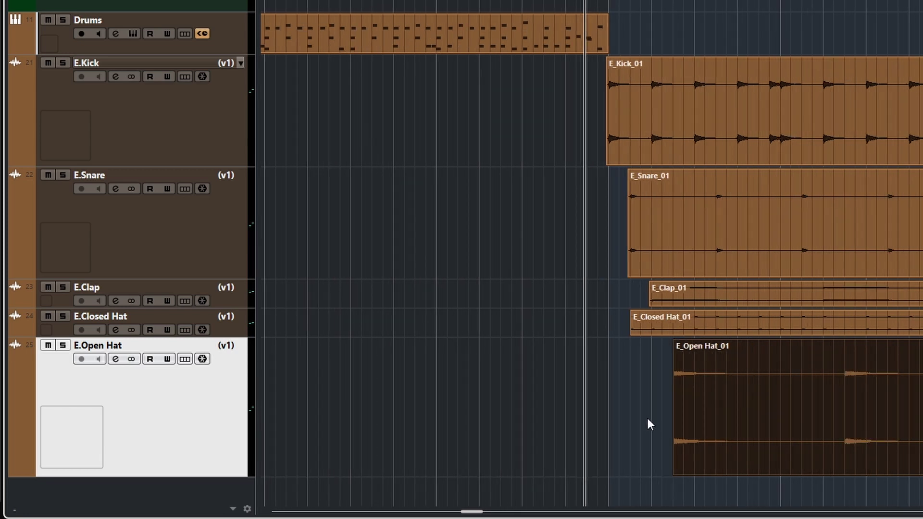
scroll(650, 426, up, 3)
scroll(650, 426, up, 3)
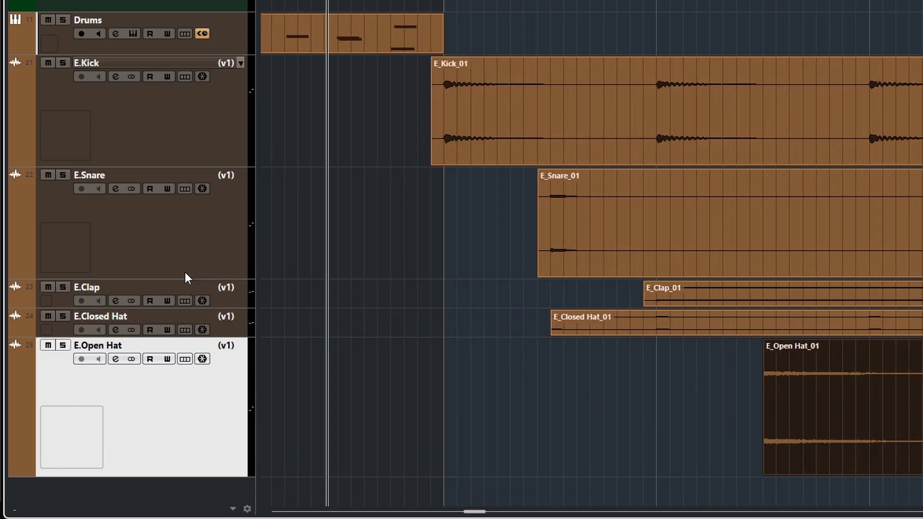
- Enlarge the E.Closed Hat track and compare the closed and open hat hits against the kick and snare along the section
drag(221, 336, 225, 438)
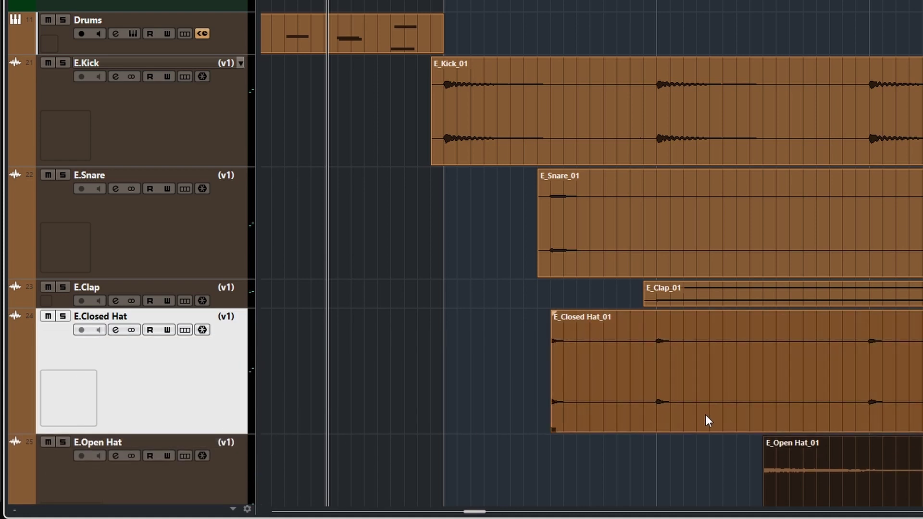
scroll(706, 415, down, 2)
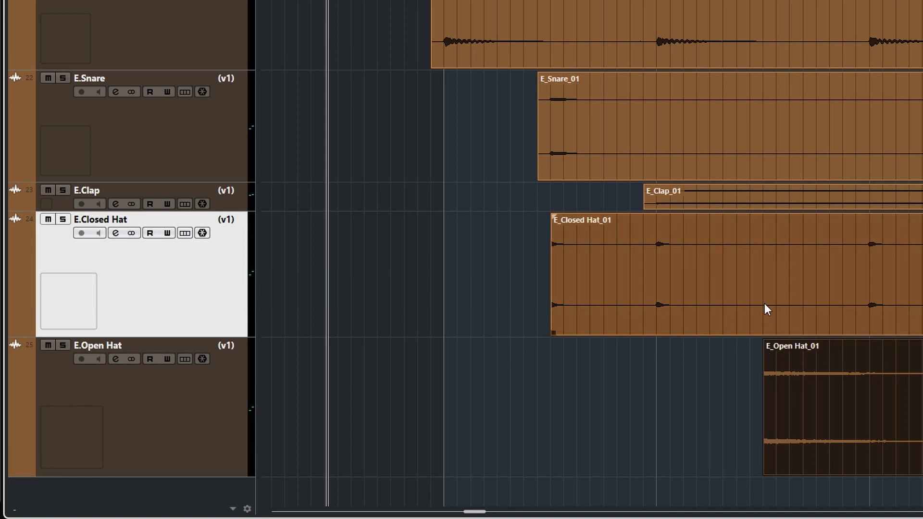
ctrl+scroll(759, 418, down, 6)
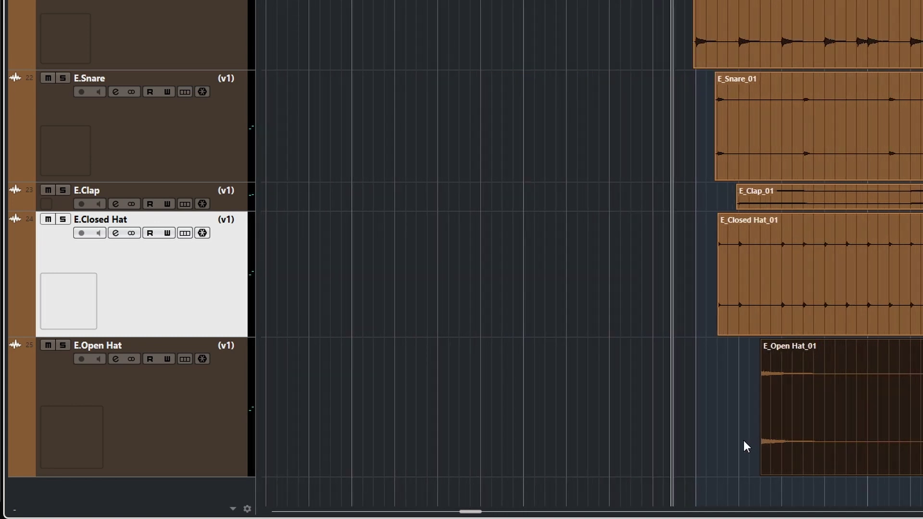
shift+scroll(717, 423, right, 10)
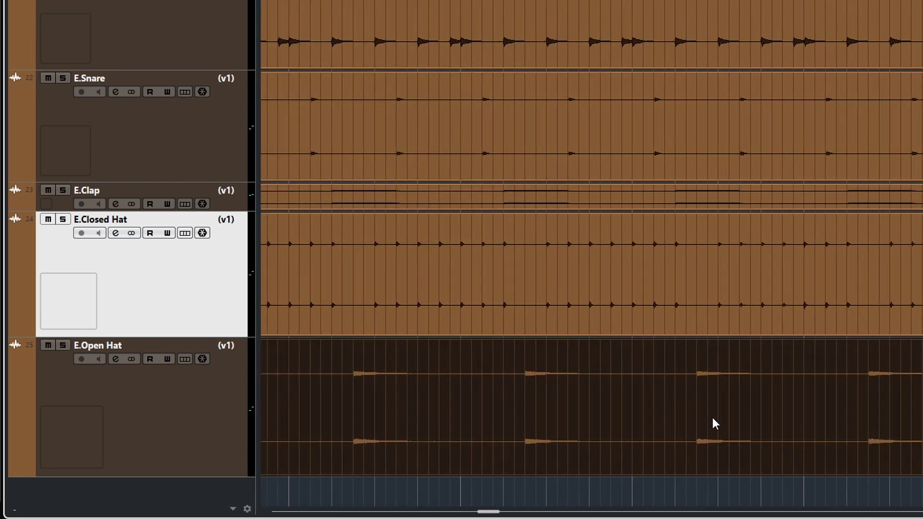
ctrl+scroll(719, 420, down, 5)
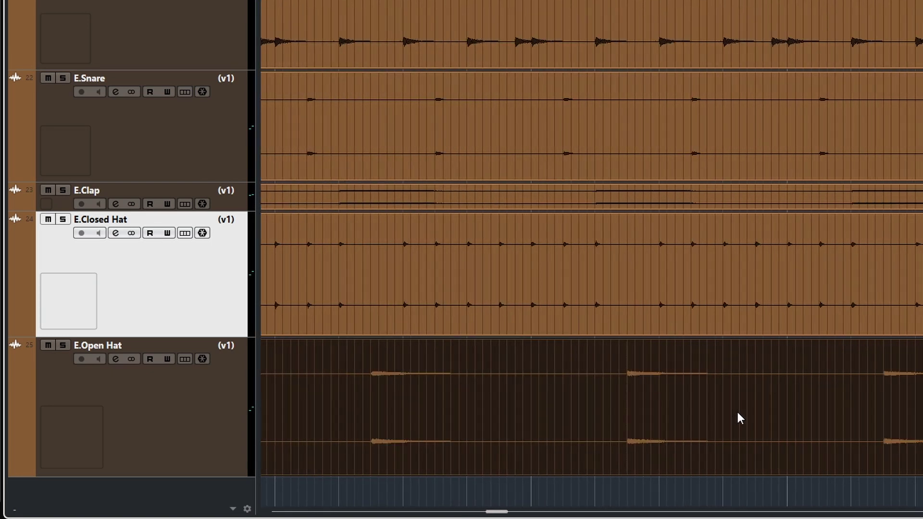
ctrl+scroll(742, 428, down, 4)
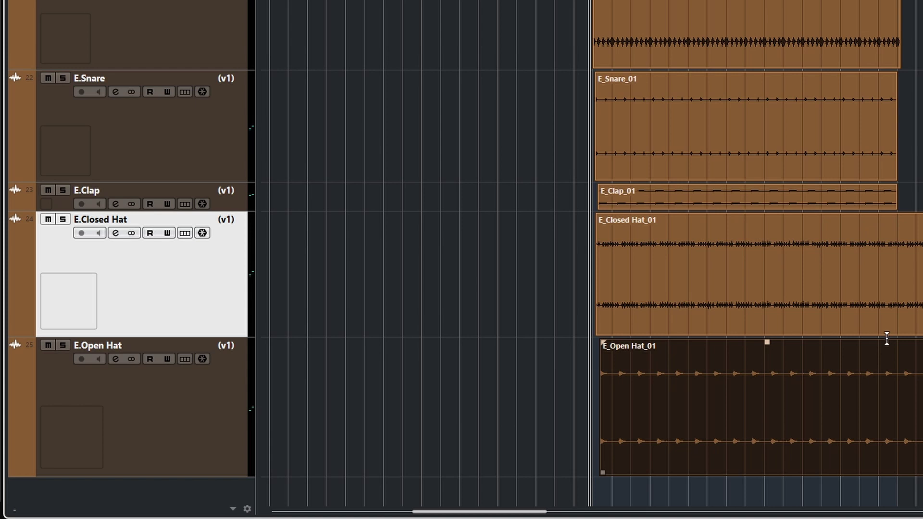
- Audition the electronic drums with the repositioned E_Open Hat_01
ctrl+scroll(885, 351, up, 3)
key(space)
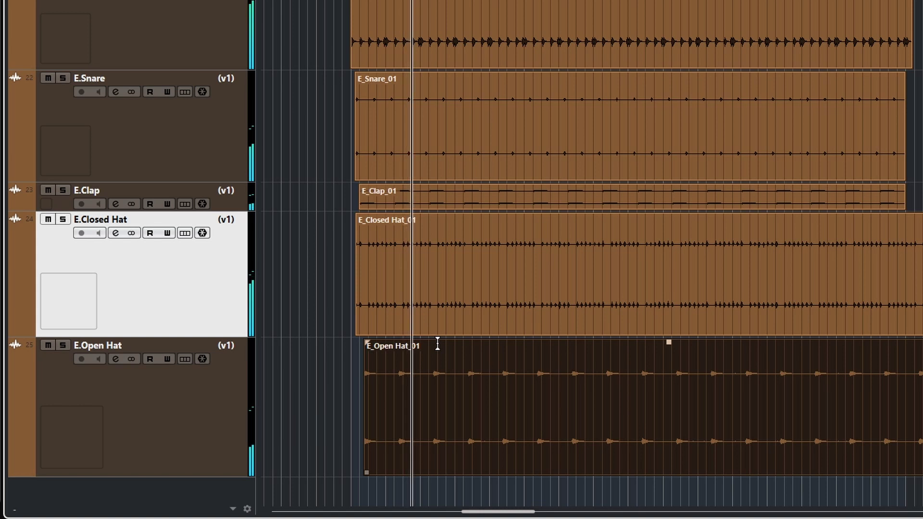
key(space)
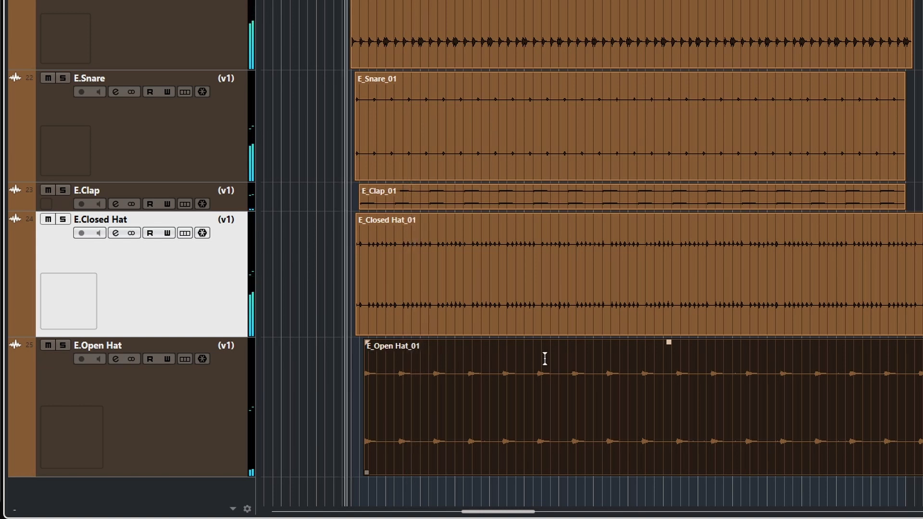
- Move E_Closed Hat_01 earlier by nearly one bar so it starts before E_Kick_01
scroll(544, 358, down, 2)
scroll(544, 358, up, 3)
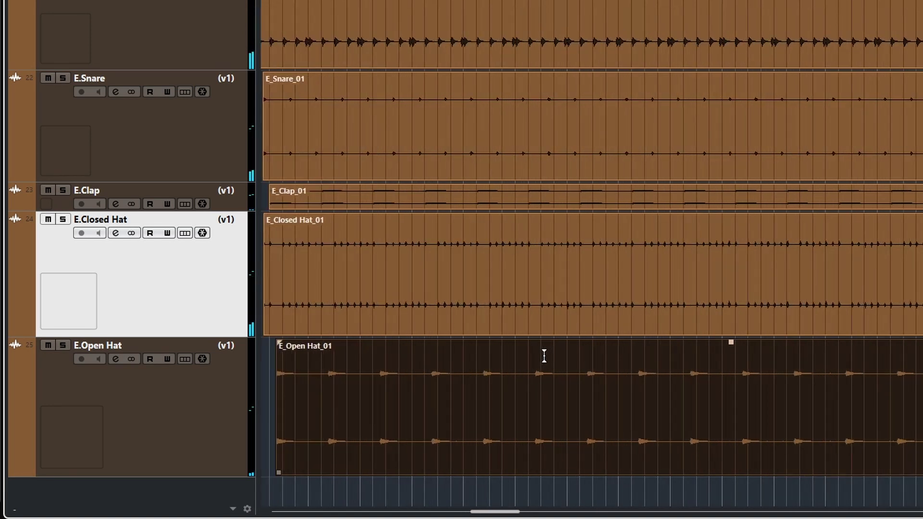
scroll(554, 329, down, 3)
scroll(554, 329, up, 5)
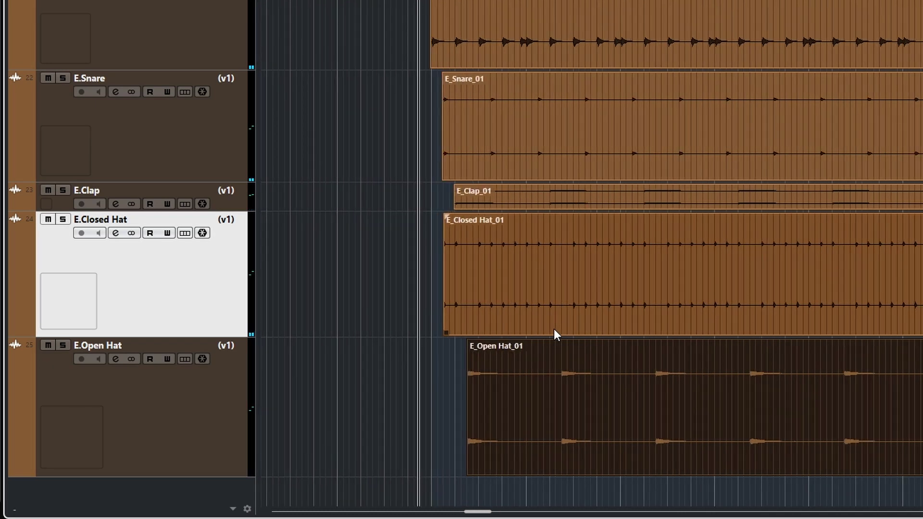
scroll(554, 330, left, 3)
drag(634, 323, 388, 327)
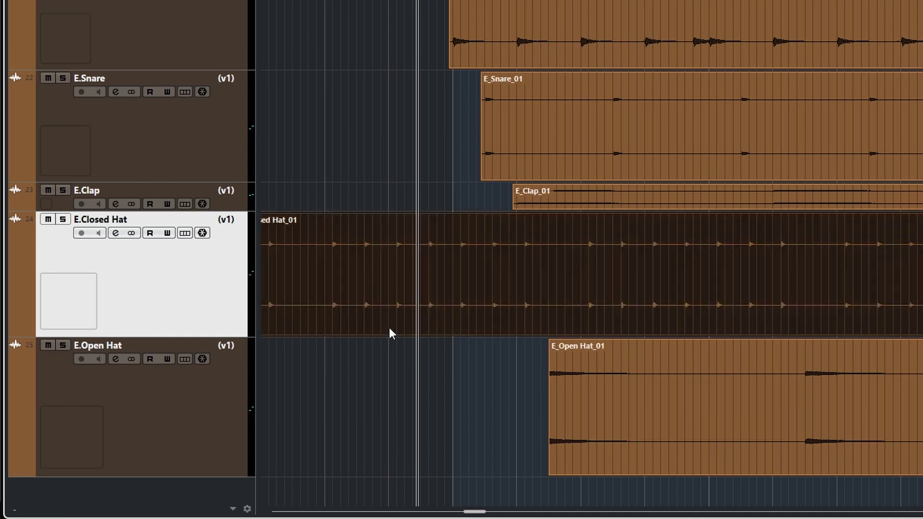
- Nudge E_Closed Hat_01 slightly earlier so its hits line up with the kick and snare hits
scroll(591, 326, down, 2)
scroll(591, 325, up, 5)
scroll(591, 329, up, 2)
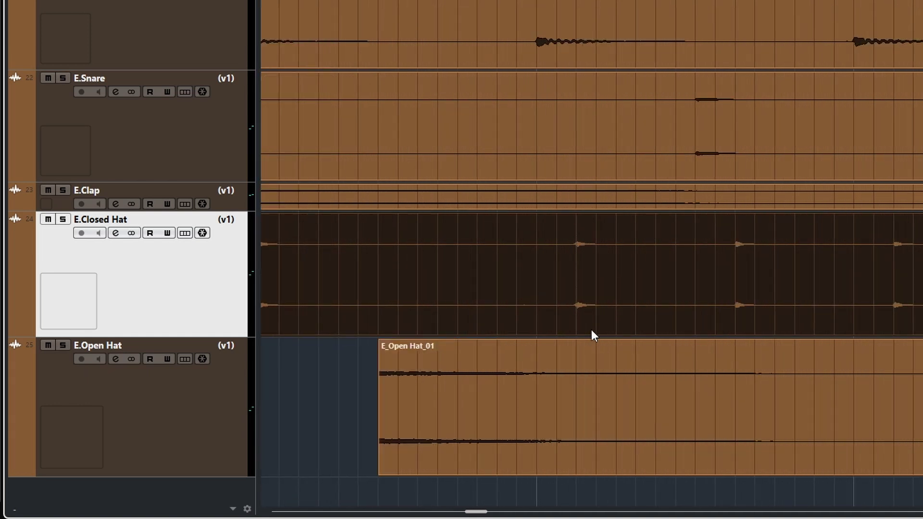
scroll(592, 329, left, 4)
drag(738, 325, 698, 323)
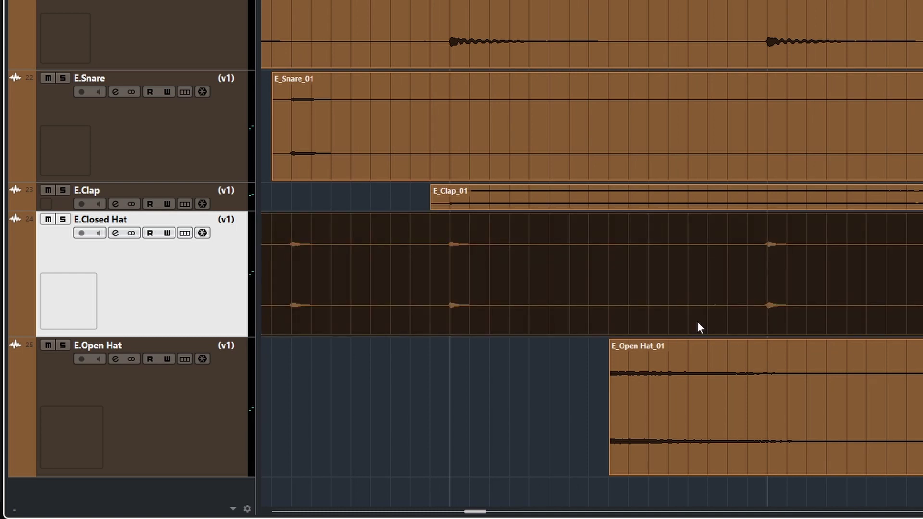
- Trim the start of E_Closed Hat_01 to 59.4.4.59, just before the first kick hit at bar 60
scroll(687, 355, up, 3)
scroll(690, 359, down, 5)
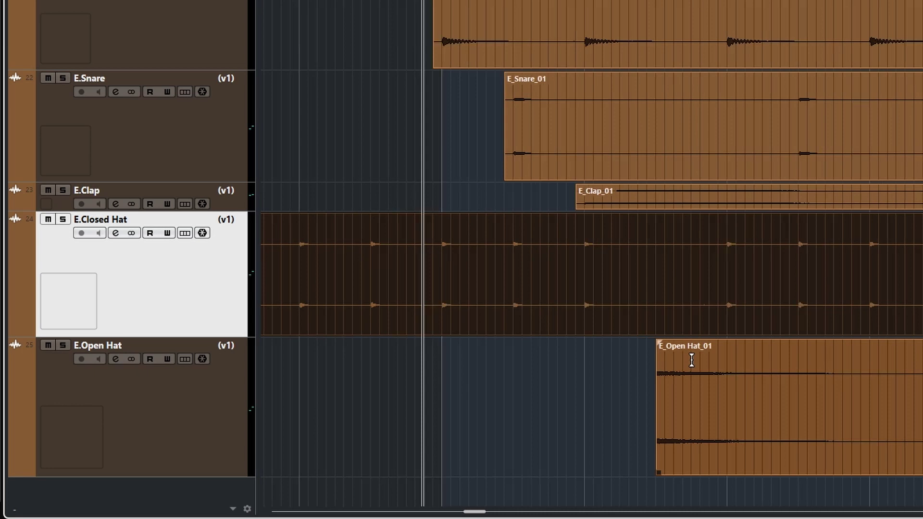
scroll(720, 354, right, 8)
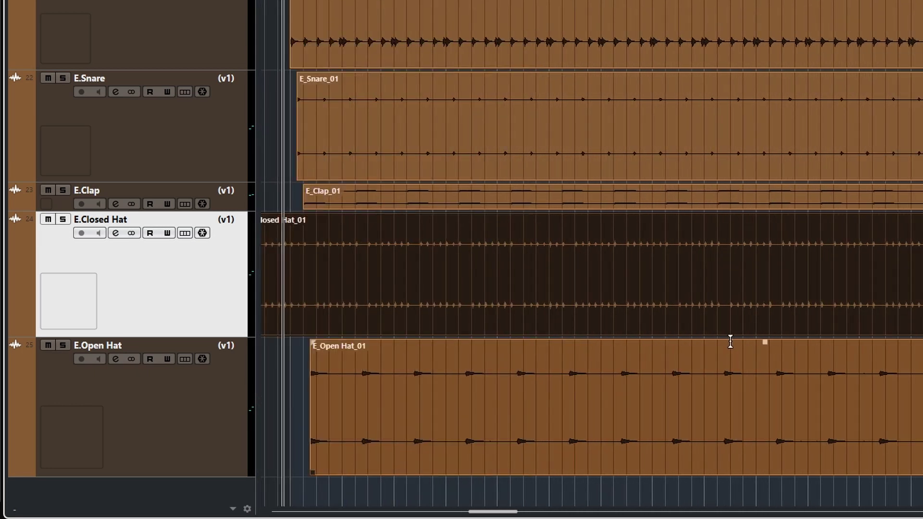
scroll(698, 344, left, 8)
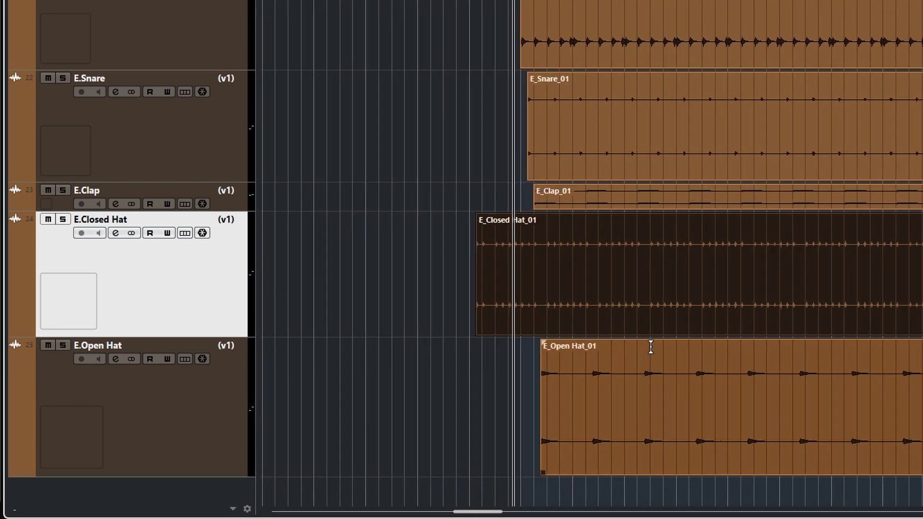
scroll(674, 347, up, 5)
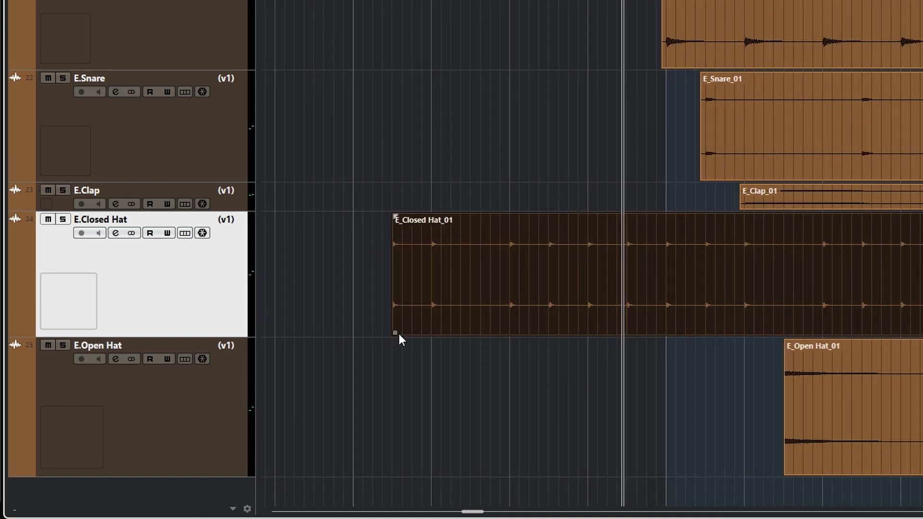
drag(398, 332, 661, 322)
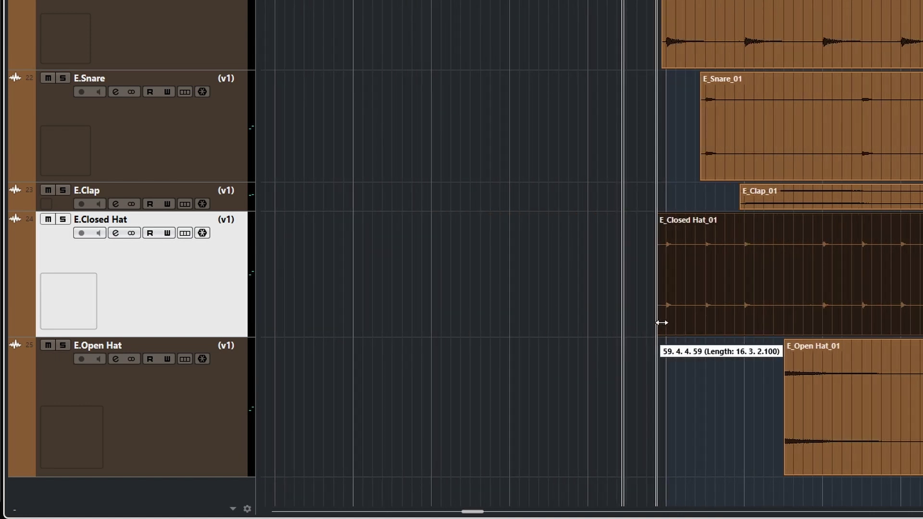
- Match the start of E_Closed Hat_01 to that of E_Kick_01 with a short fade-in, and audition the result
scroll(698, 337, up, 6)
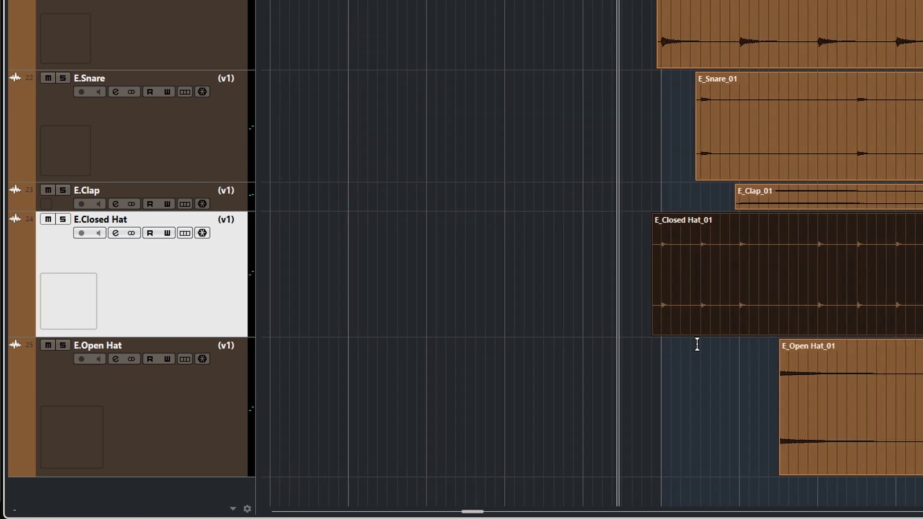
scroll(697, 345, left, 3)
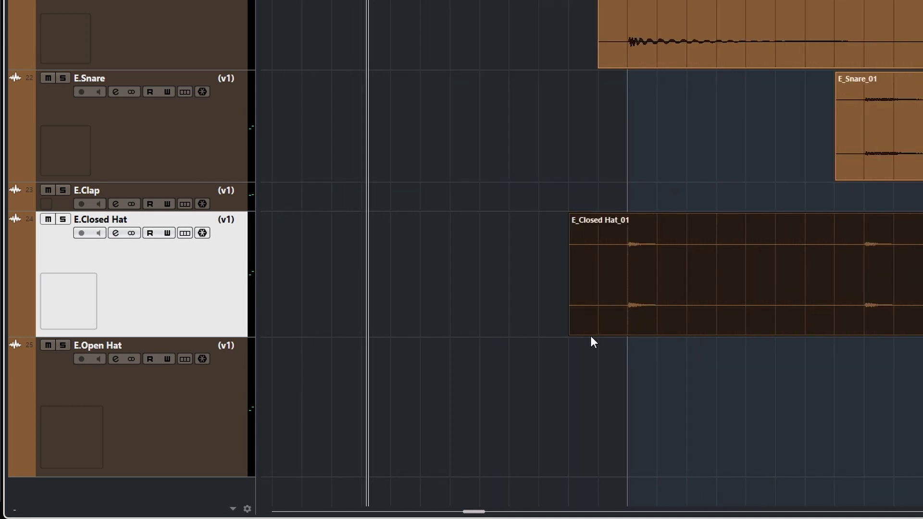
drag(571, 334, 599, 331)
drag(602, 217, 620, 216)
key(space)
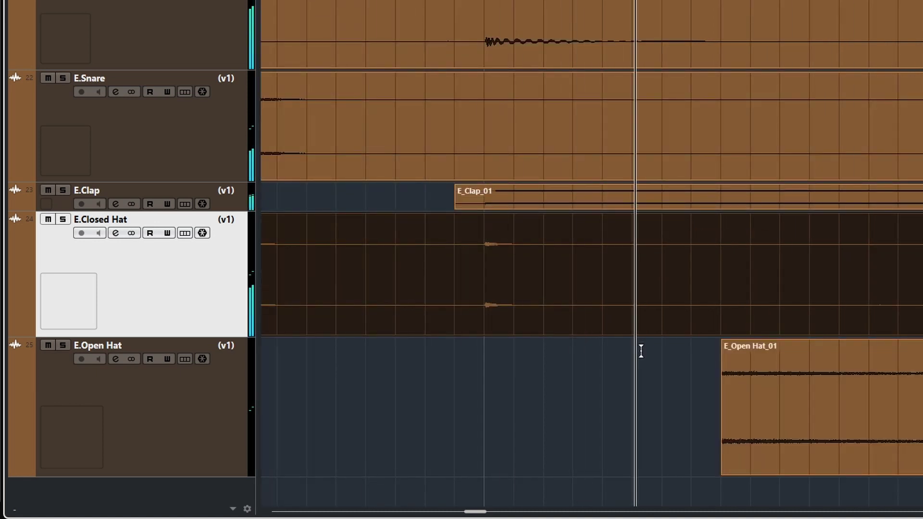
- Stop playback, extend the start of E_Open Hat_01 slightly ahead of its first hit, and add a short fade-in there
key(g)
key(g)
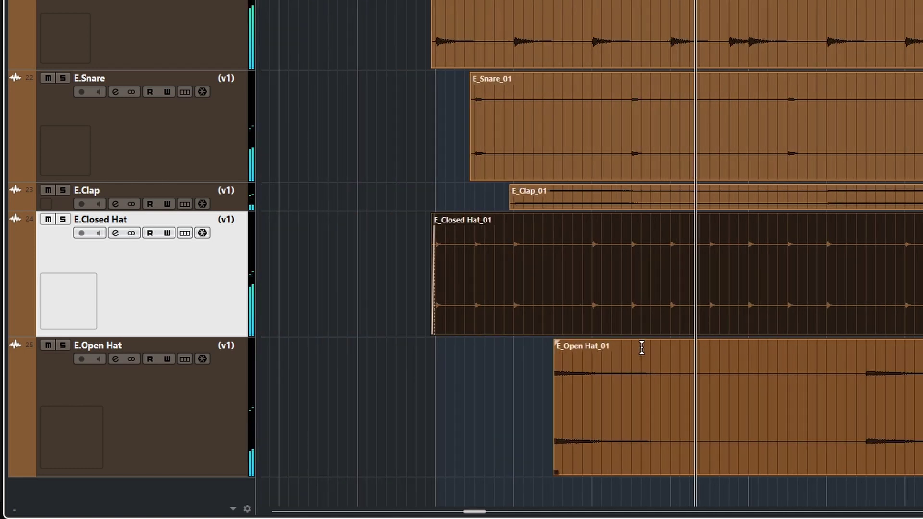
key(space)
key(h)
key(h)
key(h)
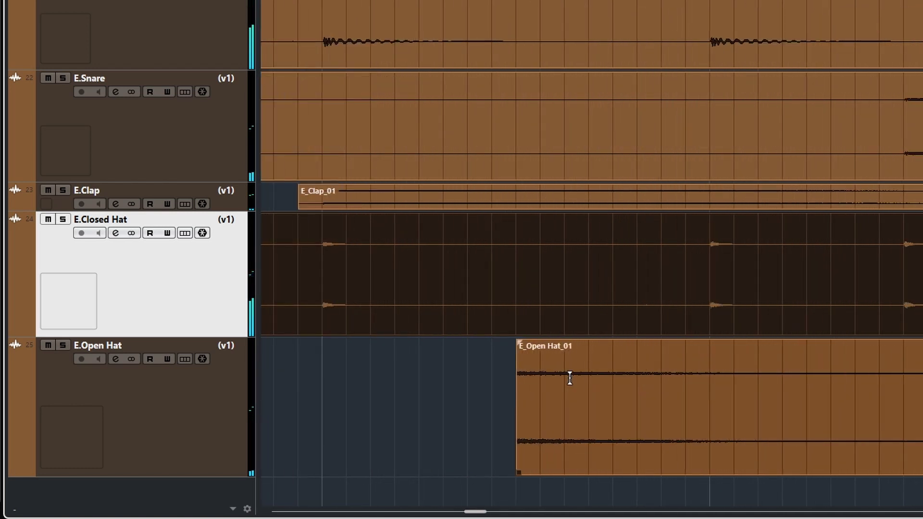
key(g)
key(h)
key(h)
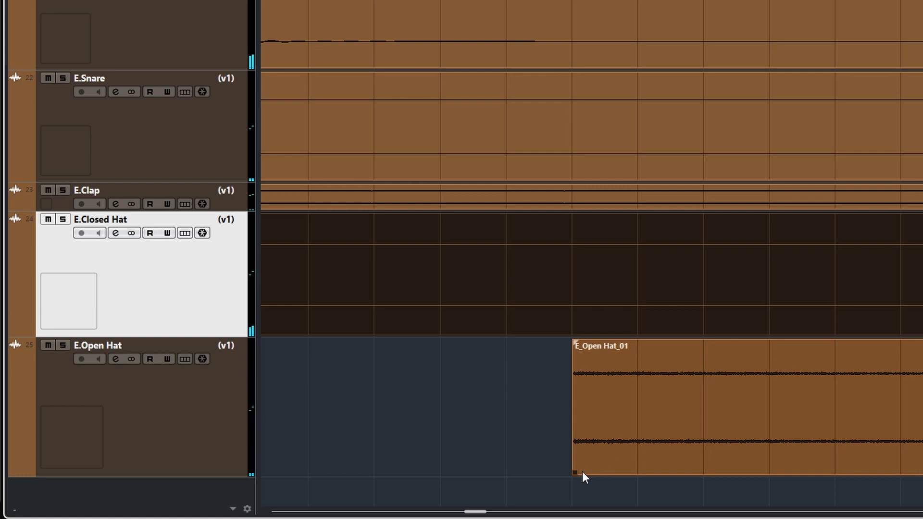
drag(575, 473, 524, 475)
drag(509, 341, 561, 342)
key(h)
key(h)
key(h)
key(h)
- Trim the end of E_Closed Hat_01 to the end of the E.Snare and E.Clap clips and add a short fade-out
key(g)
key(g)
key(g)
key(g)
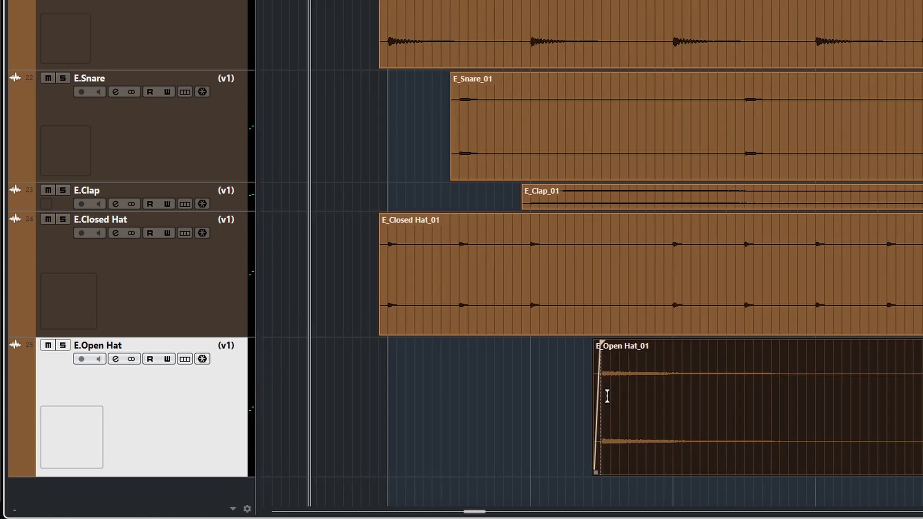
scroll(608, 396, right, 6)
scroll(617, 407, right, 8)
scroll(635, 435, right, 6)
scroll(648, 441, right, 5)
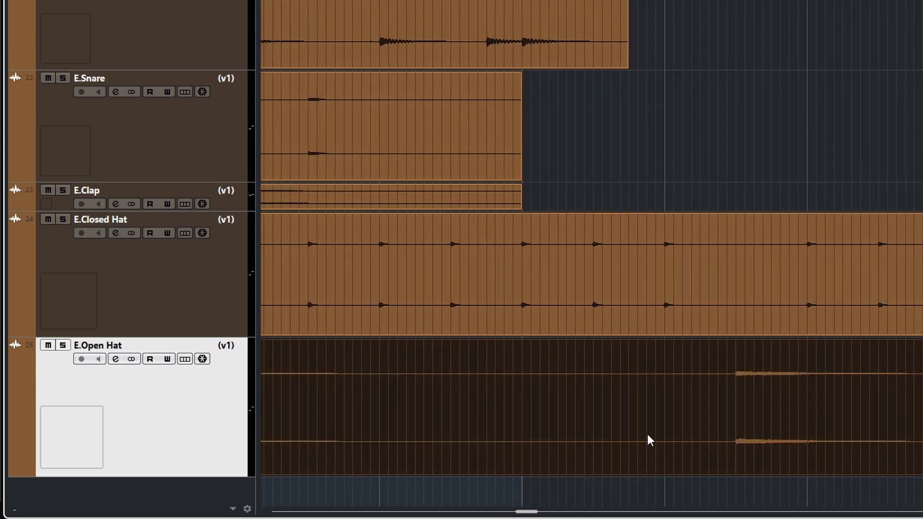
scroll(654, 384, right, 5)
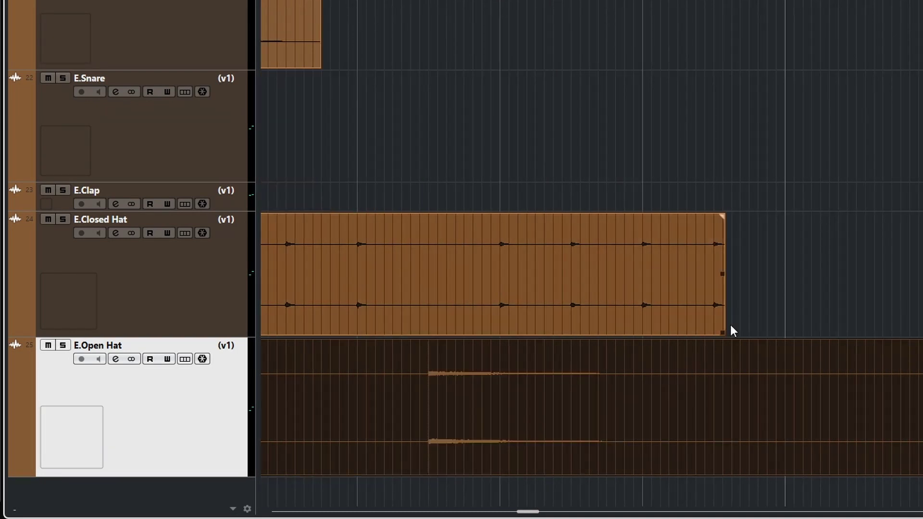
scroll(769, 329, left, 4)
drag(919, 332, 438, 308)
drag(441, 212, 408, 227)
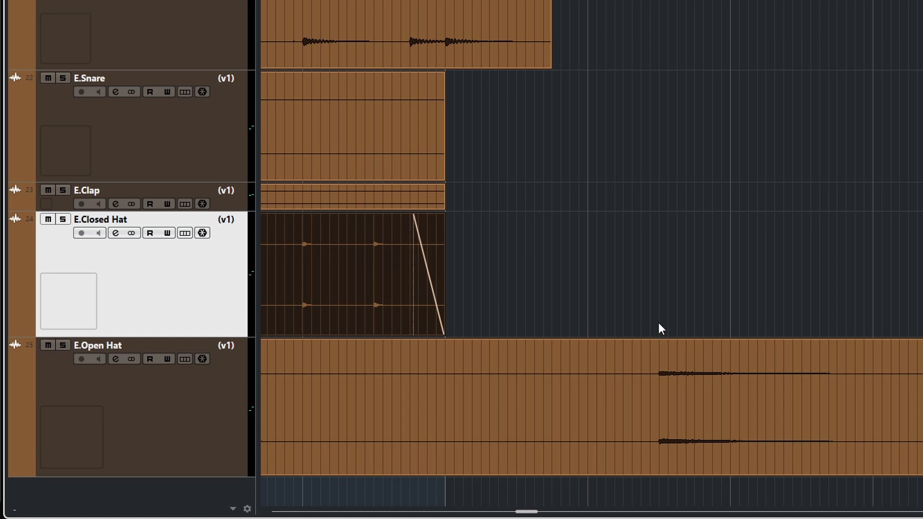
- Trim the end of the E.Open Hat clip to match the E.Closed Hat clip's end and give it a short fade-out
scroll(657, 321, right, 5)
drag(734, 469, 592, 456)
scroll(599, 421, left, 6)
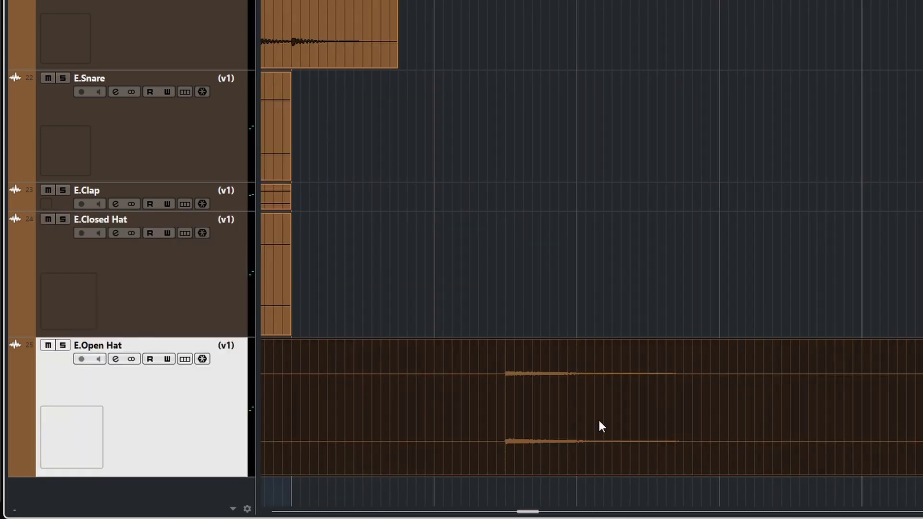
drag(844, 470, 290, 446)
scroll(552, 429, left, 6)
scroll(680, 449, left, 2)
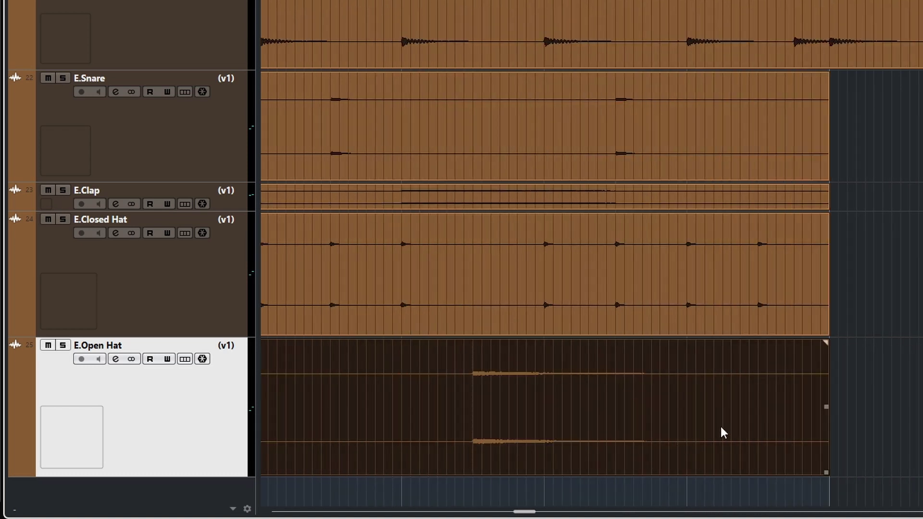
drag(827, 343, 725, 343)
scroll(746, 390, up, 2)
scroll(750, 389, down, 4)
scroll(753, 390, down, 3)
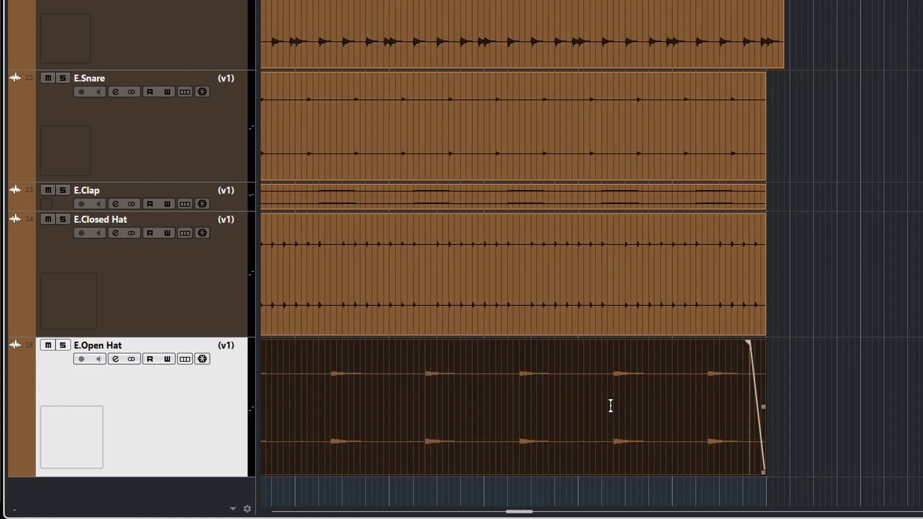
- Switch the E.Open Hat track to version v2
scroll(606, 402, down, 2)
scroll(607, 402, left, 5)
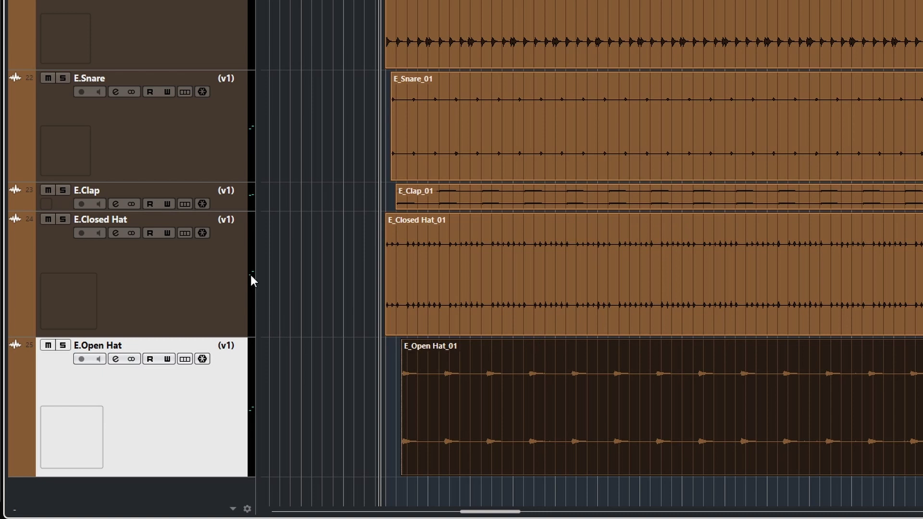
click(241, 220)
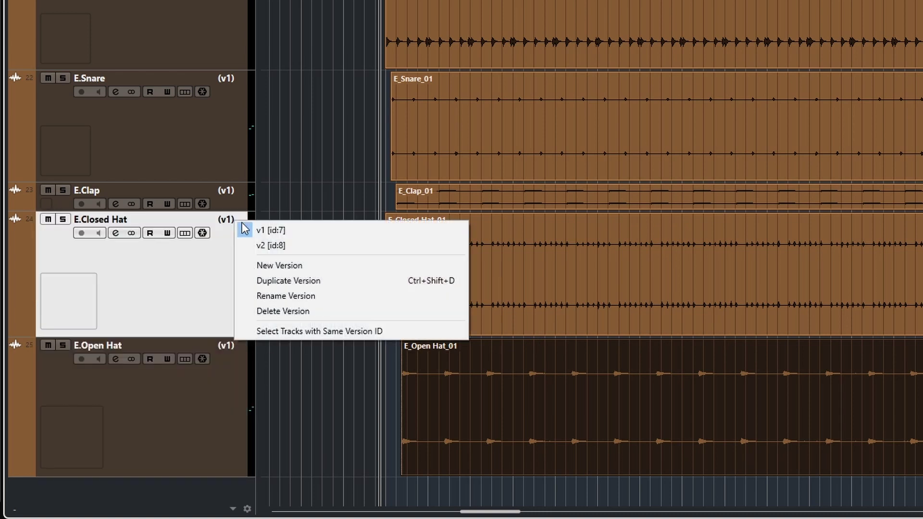
click(209, 258)
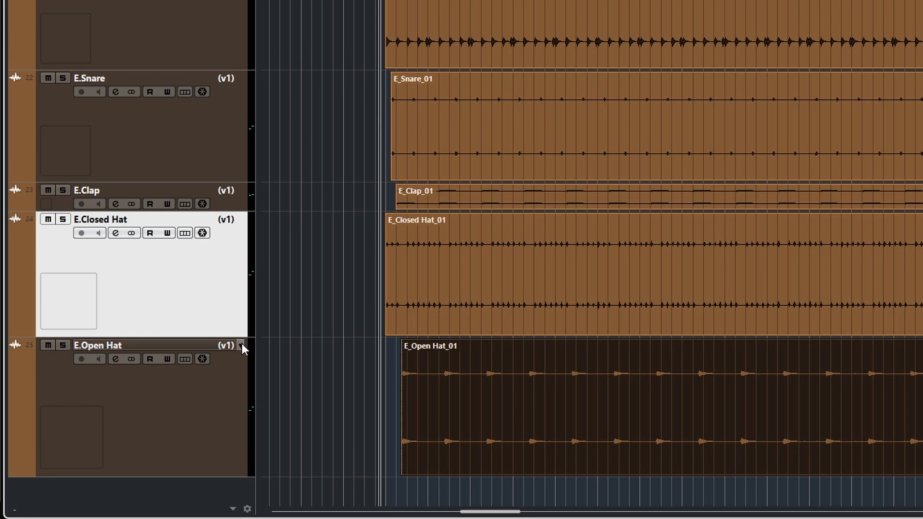
scroll(481, 387, down, 1)
scroll(485, 392, up, 3)
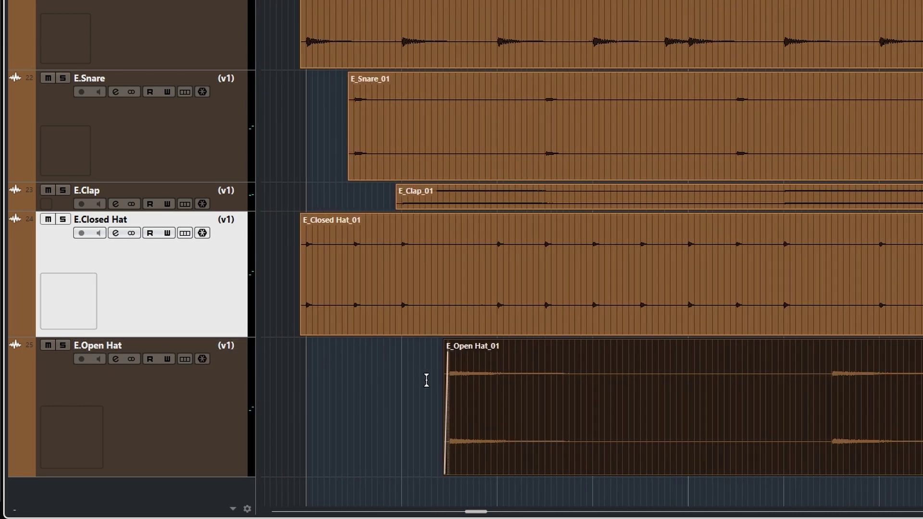
scroll(446, 391, up, 1)
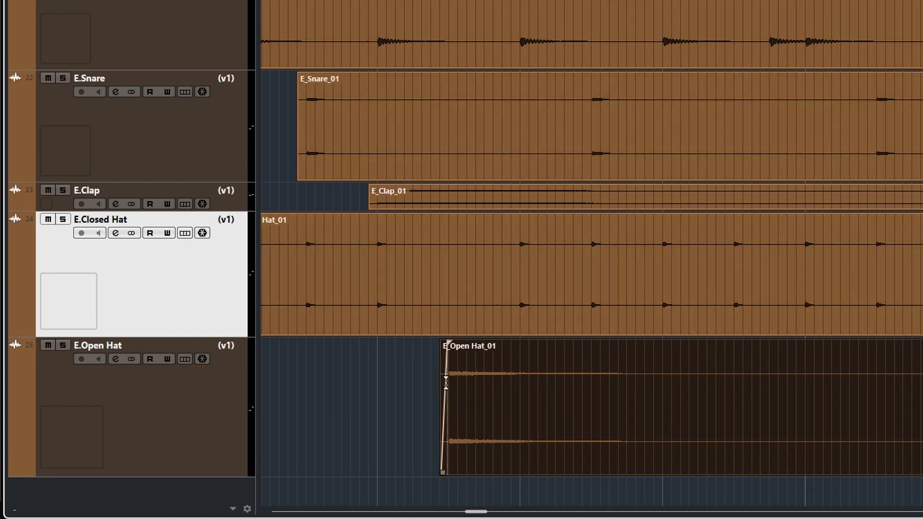
click(241, 344)
click(270, 368)
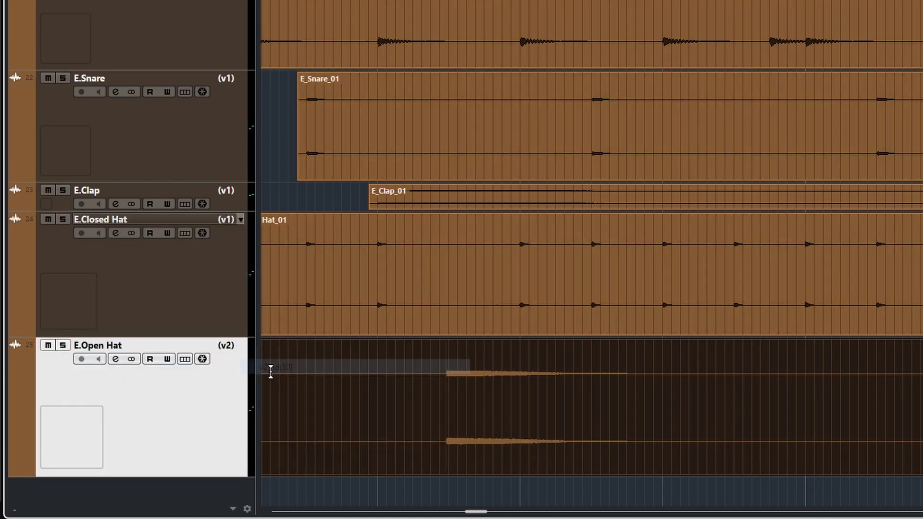
- Trim the start of the E_Open Hat_02 event up to the onset of its first hit
scroll(528, 399, down, 1)
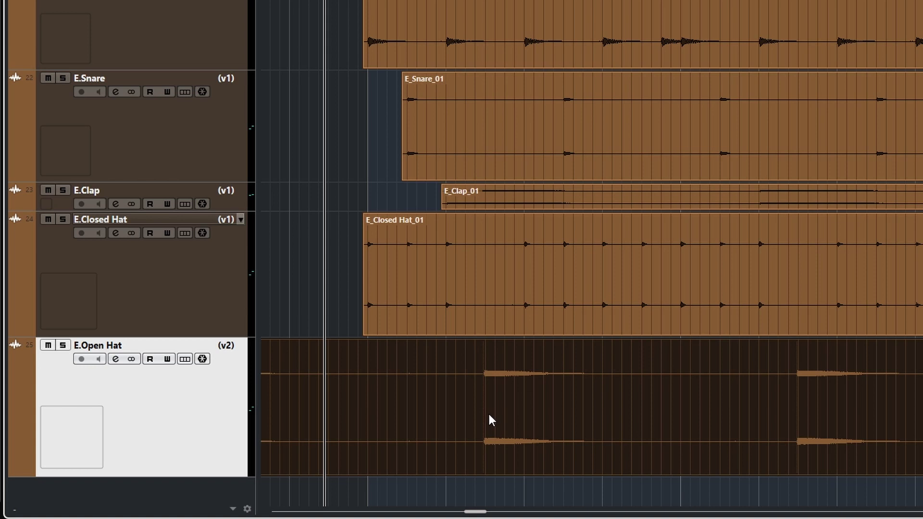
scroll(489, 413, down, 1)
drag(304, 472, 345, 472)
scroll(375, 428, up, 5)
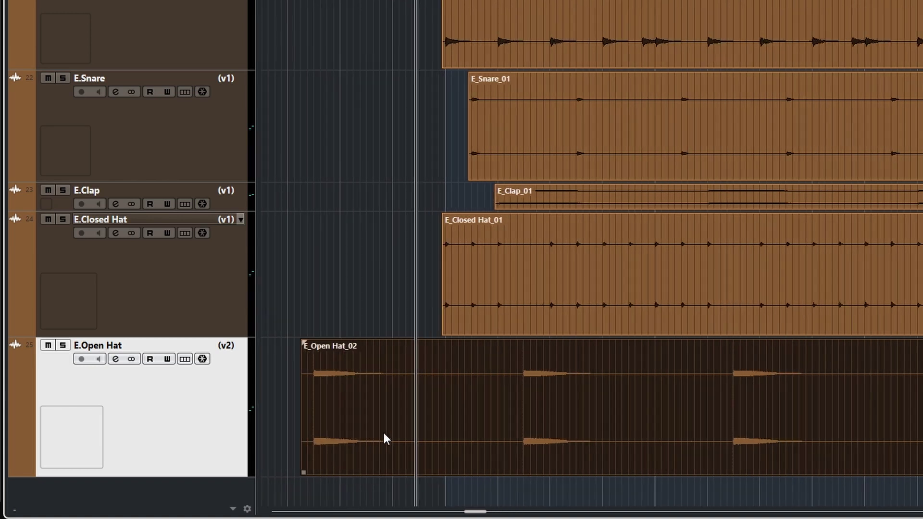
scroll(481, 433, left, 5)
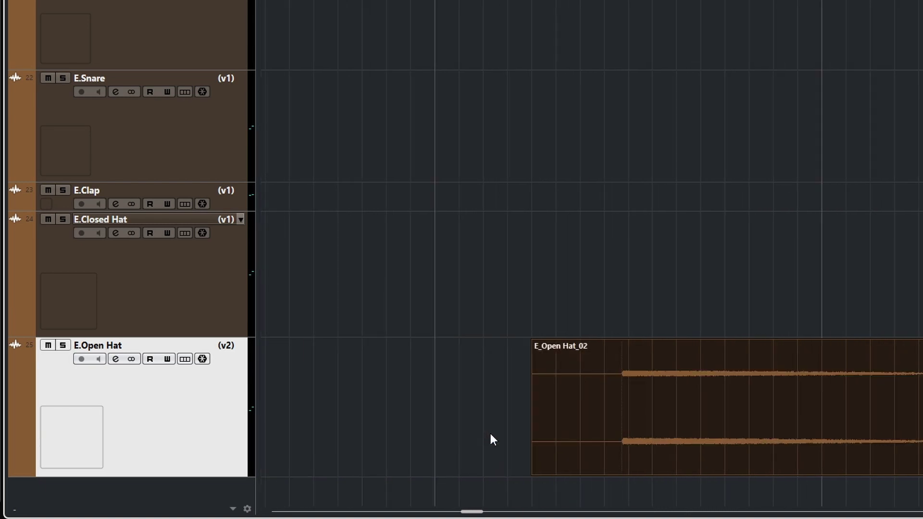
drag(532, 473, 604, 471)
scroll(681, 451, down, 3)
scroll(682, 450, up, 4)
scroll(631, 448, down, 3)
drag(588, 473, 743, 475)
scroll(776, 466, down, 1)
scroll(777, 465, up, 3)
scroll(712, 449, up, 3)
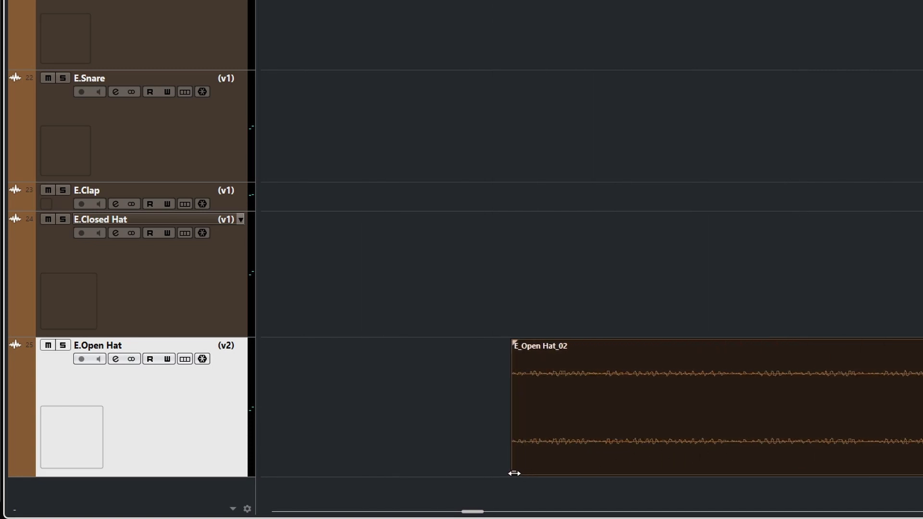
drag(514, 474, 536, 472)
- Align the E_Open Hat_02 event's start to the grid and move the event so its first hit falls at about 60.2.3
scroll(614, 460, down, 5)
scroll(618, 469, down, 3)
drag(663, 464, 605, 468)
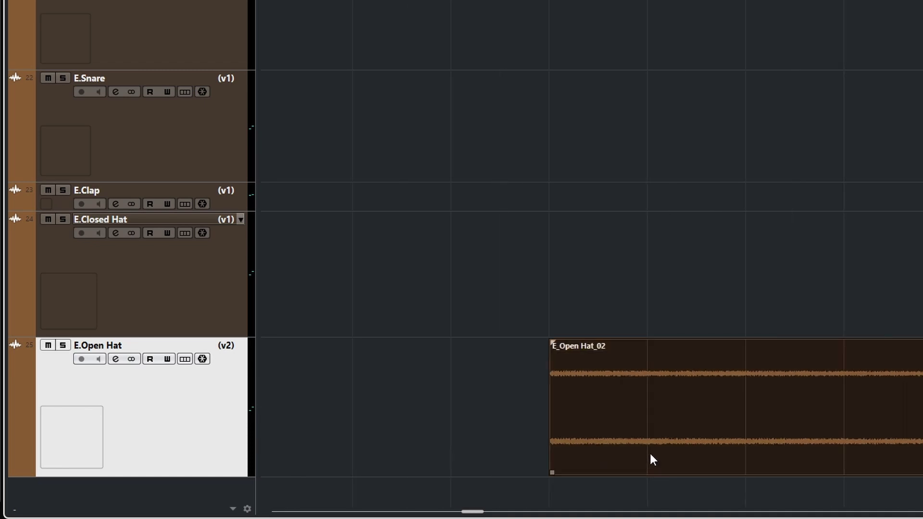
scroll(654, 456, down, 3)
scroll(575, 440, down, 3)
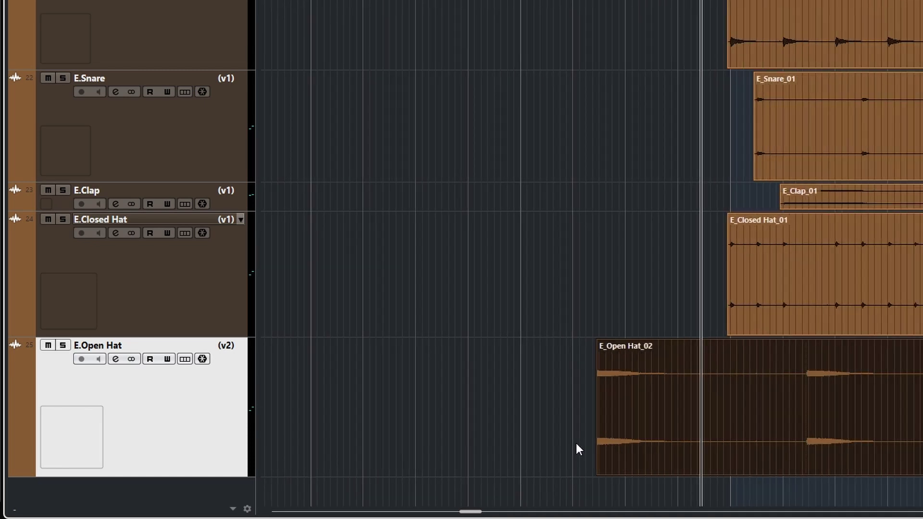
drag(630, 443, 840, 449)
- Extend the start of E_Open Hat_02 slightly before its first hit and add a fade-in with a length of 0.0.0.21
scroll(749, 409, down, 2)
scroll(749, 418, up, 5)
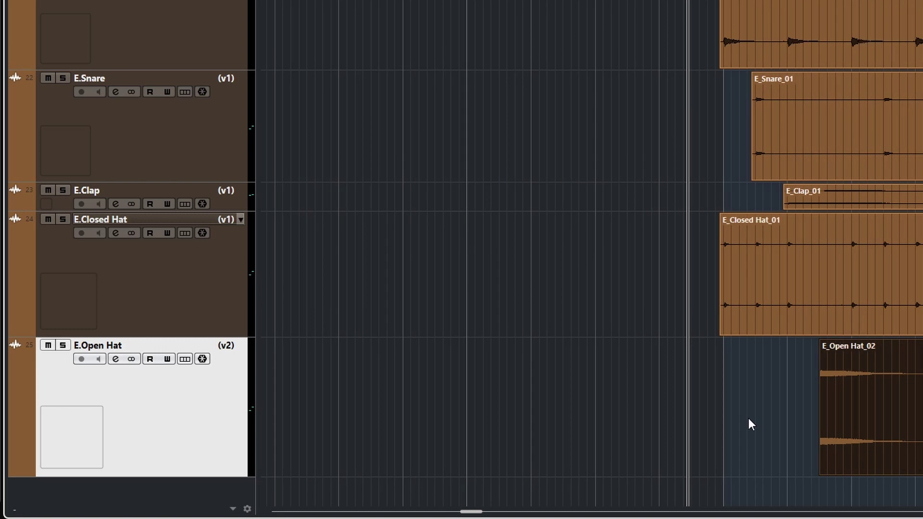
scroll(751, 419, right, 3)
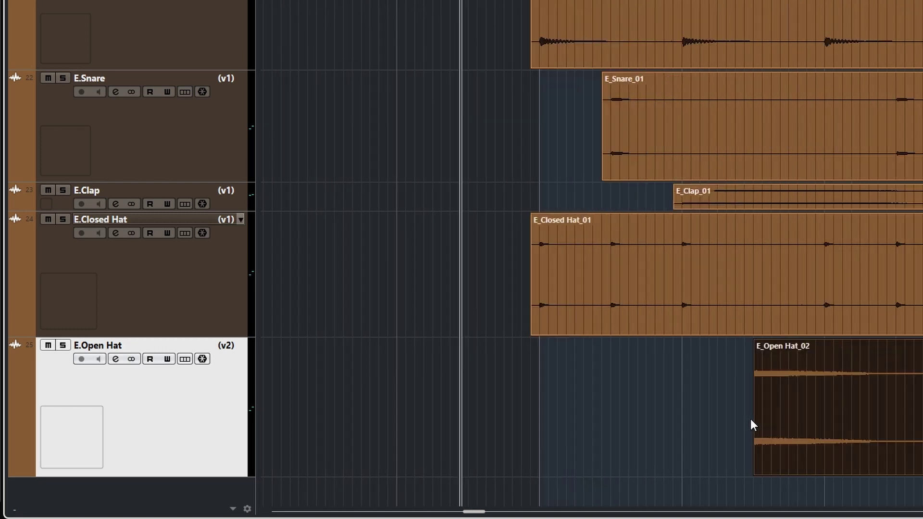
drag(797, 454, 751, 473)
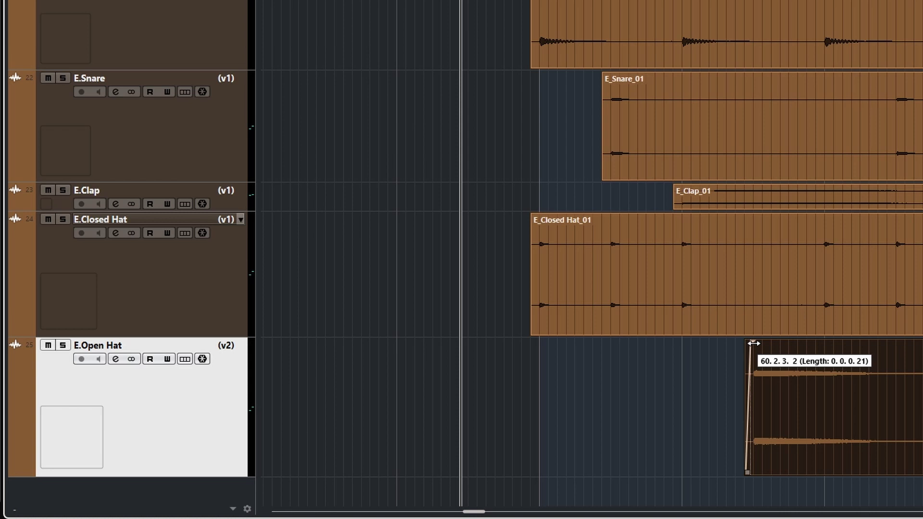
scroll(726, 414, up, 1)
scroll(712, 414, down, 1)
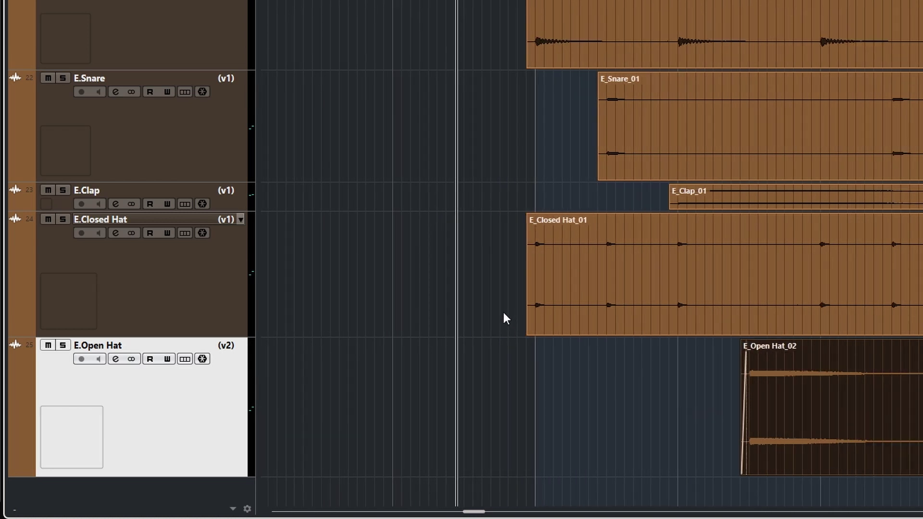
- Switch the E.Closed Hat track to version v2 and move its event closer to the start of the other drum events
click(241, 221)
click(248, 240)
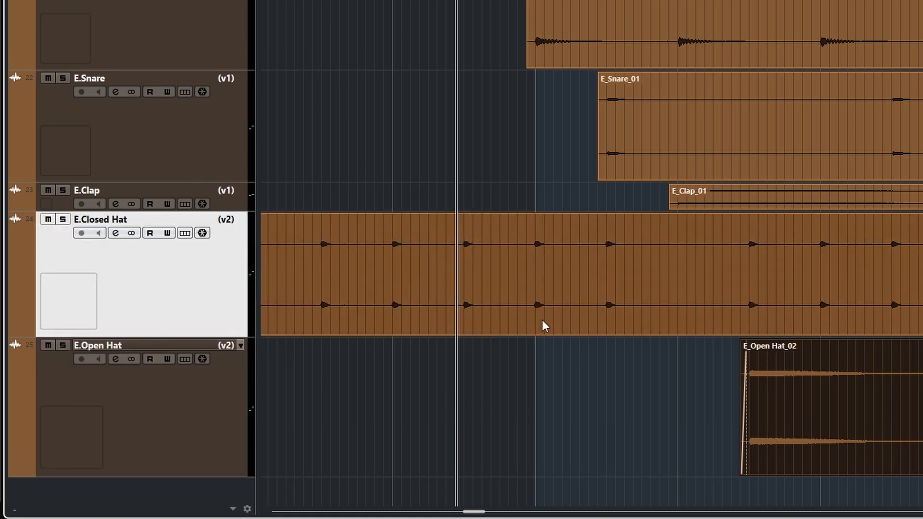
scroll(569, 344, up, 1)
scroll(570, 345, down, 6)
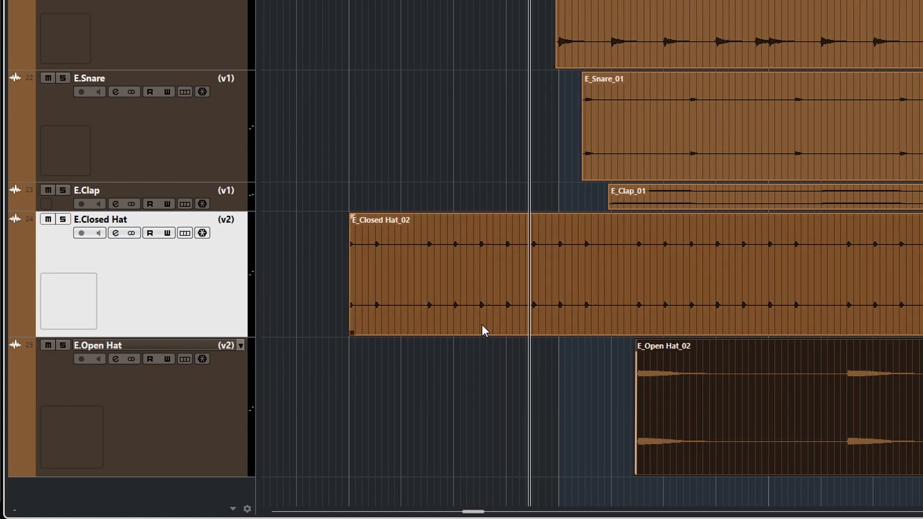
drag(482, 324, 604, 325)
- Extend the start of E_Closed Hat_02 to expose the first hit's onset, and trim the event to that onset
scroll(581, 334, up, 5)
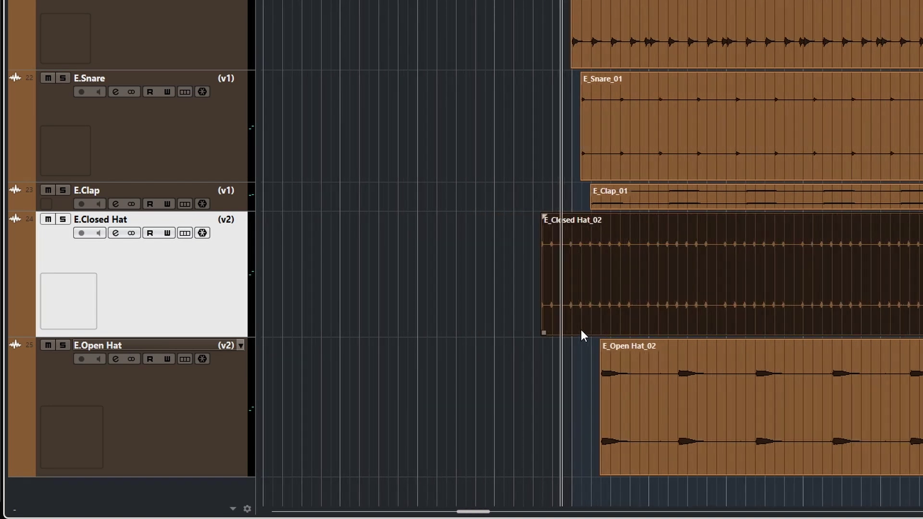
scroll(580, 333, up, 8)
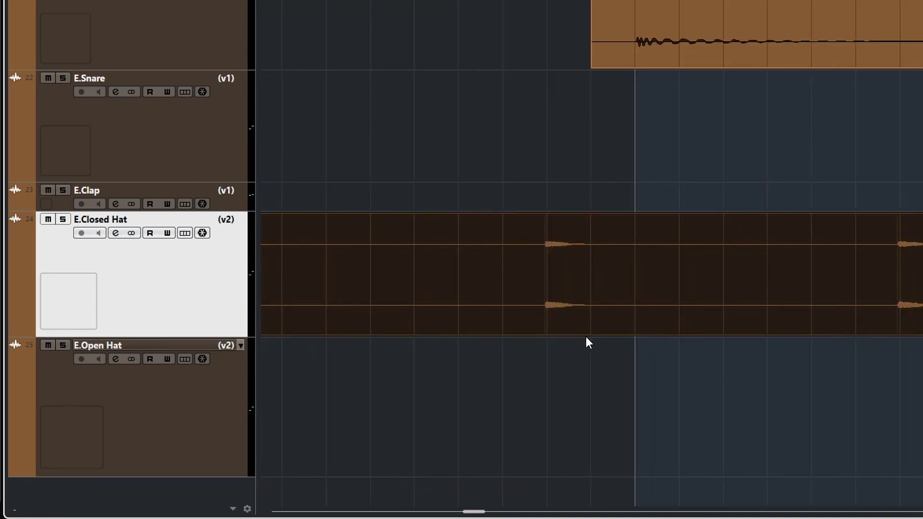
scroll(589, 337, left, 4)
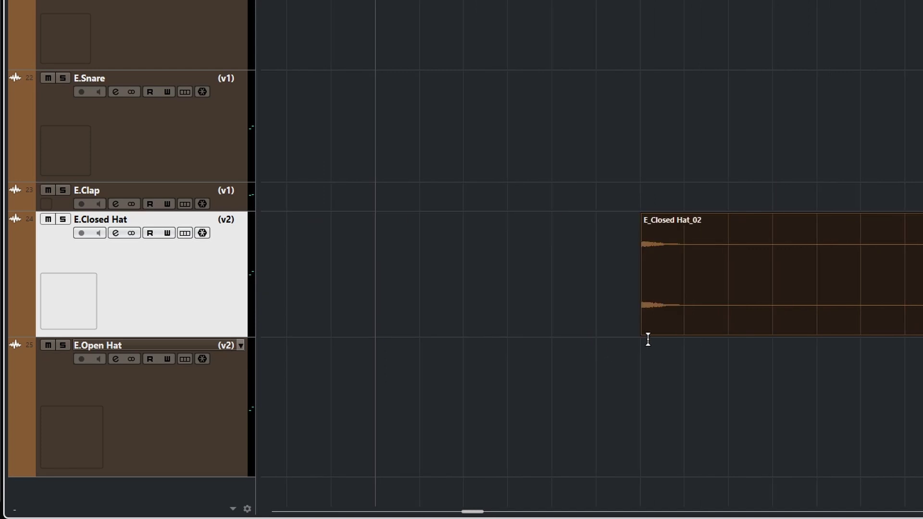
drag(644, 332, 581, 333)
scroll(670, 321, down, 2)
scroll(670, 321, up, 7)
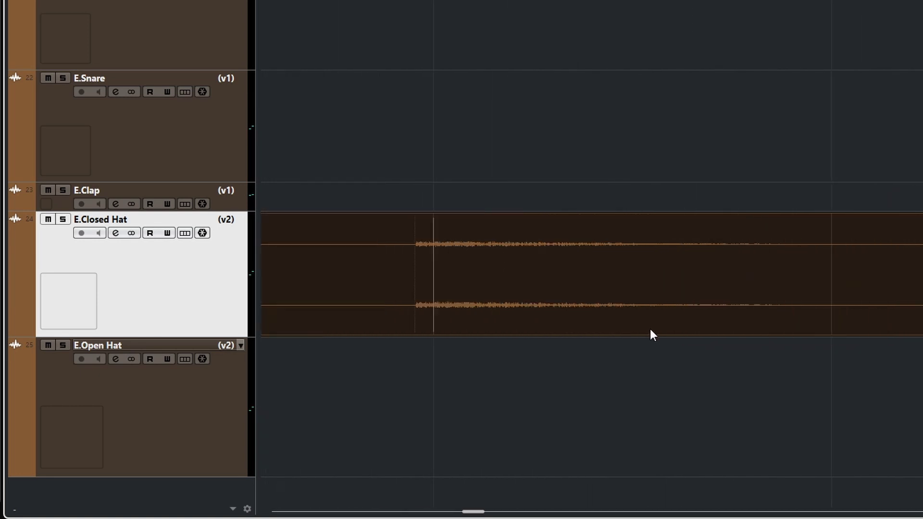
scroll(651, 332, left, 3)
scroll(650, 331, left, 1)
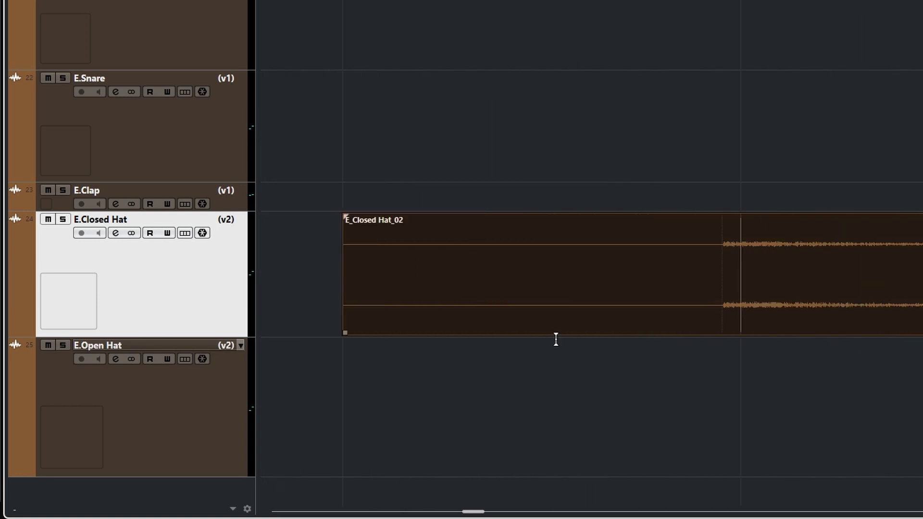
drag(345, 333, 725, 327)
- Shift the trimmed E_Closed Hat_02 event so that its start sits exactly on the nearest grid line
scroll(743, 337, up, 6)
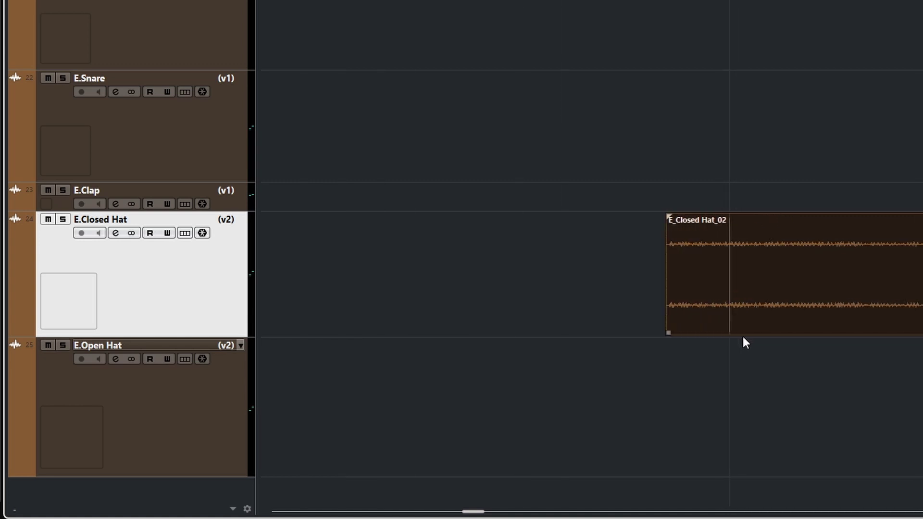
scroll(613, 337, down, 1)
scroll(614, 333, down, 3)
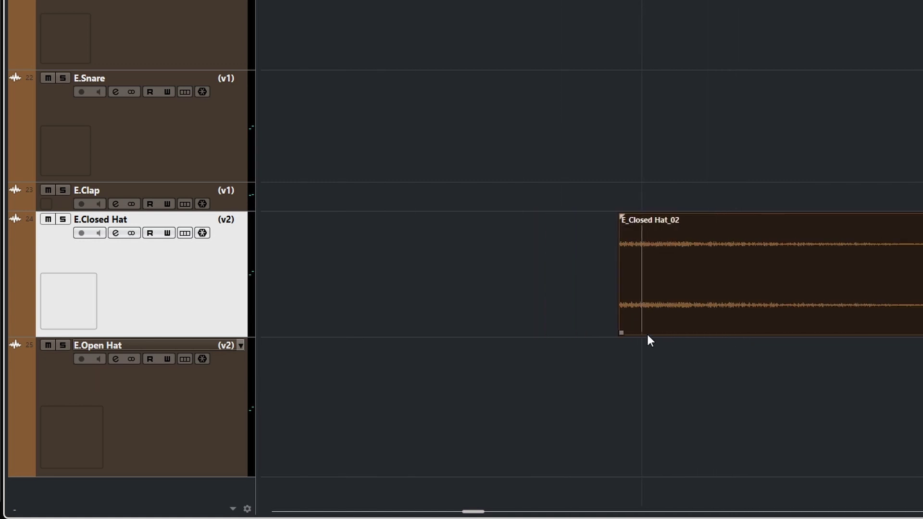
scroll(670, 328, down, 2)
drag(696, 326, 722, 331)
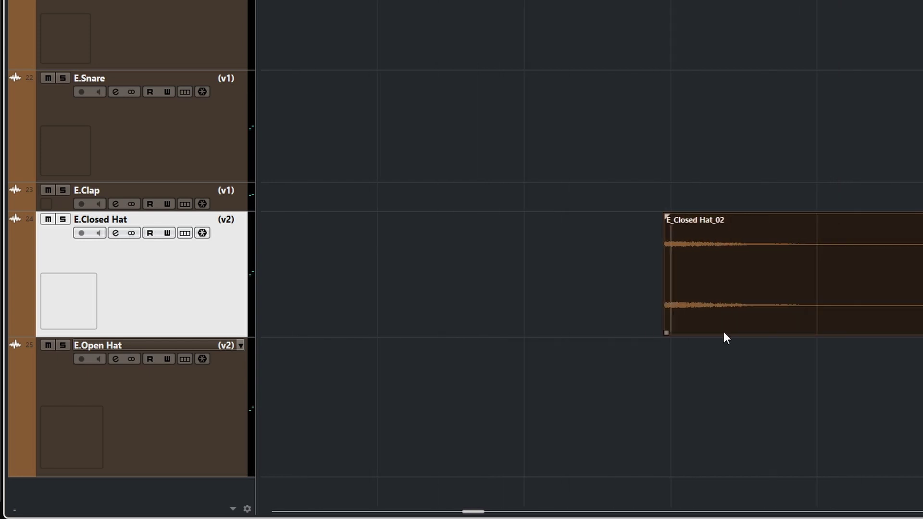
scroll(723, 331, up, 3)
scroll(686, 336, left, 5)
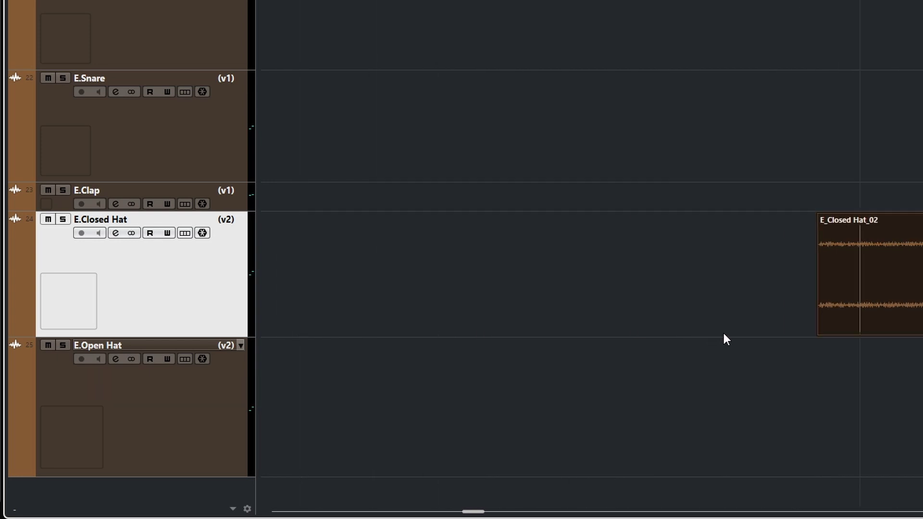
drag(863, 318, 898, 321)
scroll(899, 327, up, 3)
scroll(900, 336, up, 5)
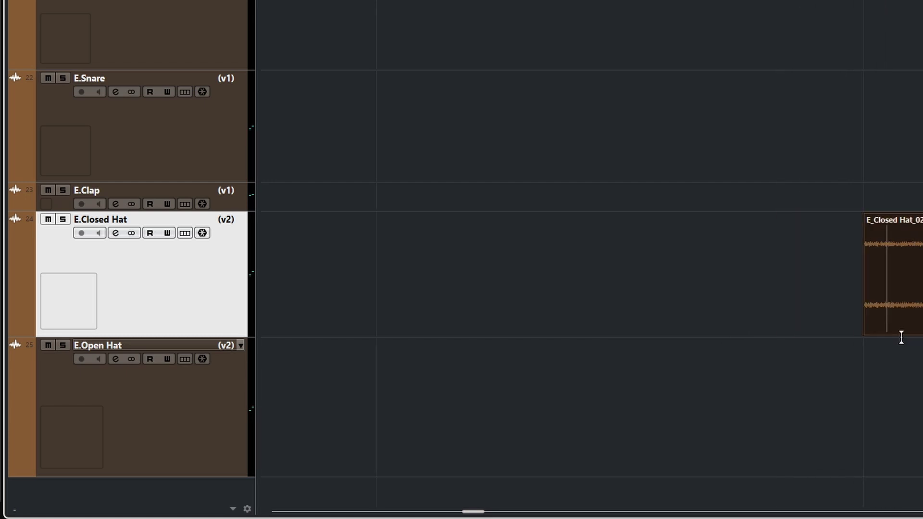
scroll(903, 353, up, 3)
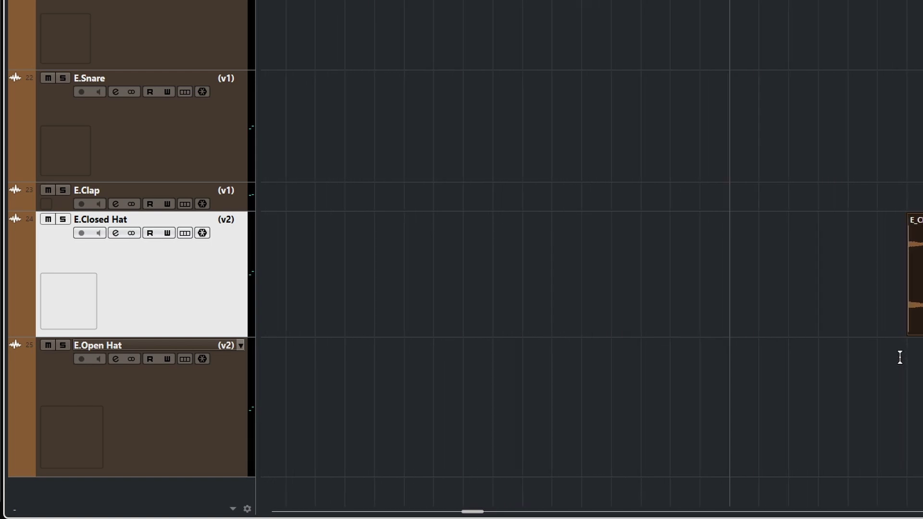
- Reposition the E_Closed Hat_02 event so its hits line up with the beats and the kick pattern
scroll(842, 350, down, 6)
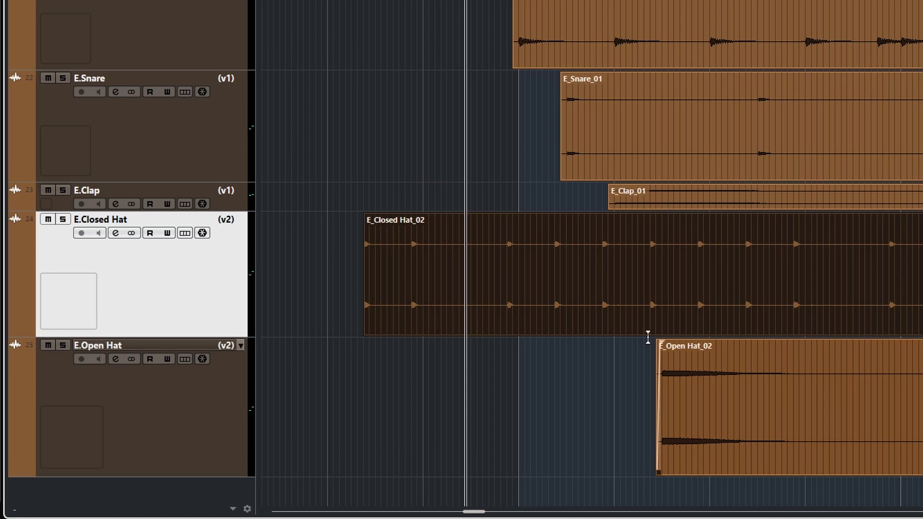
drag(547, 317, 376, 341)
ctrl+scroll(553, 334, up, 6)
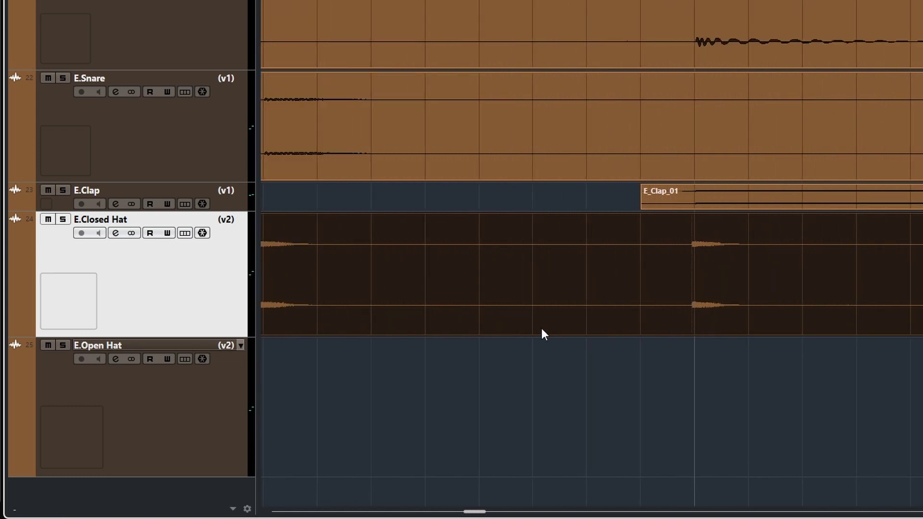
scroll(539, 322, left, 10)
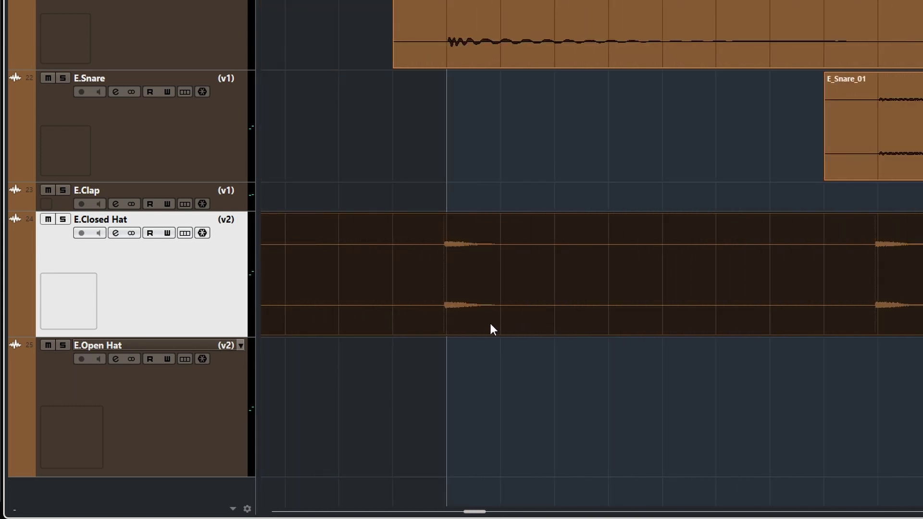
drag(493, 323, 491, 325)
scroll(552, 343, down, 3)
scroll(553, 349, down, 3)
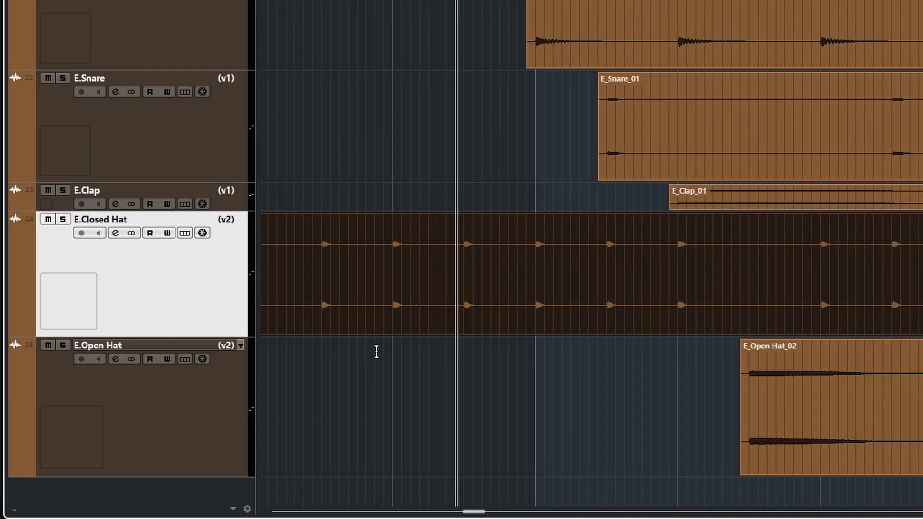
- Trim the start of E_Closed Hat_02 to just before the cycle range at bar 60 and add a short fade-in
scroll(376, 353, left, 5)
scroll(380, 350, right, 4)
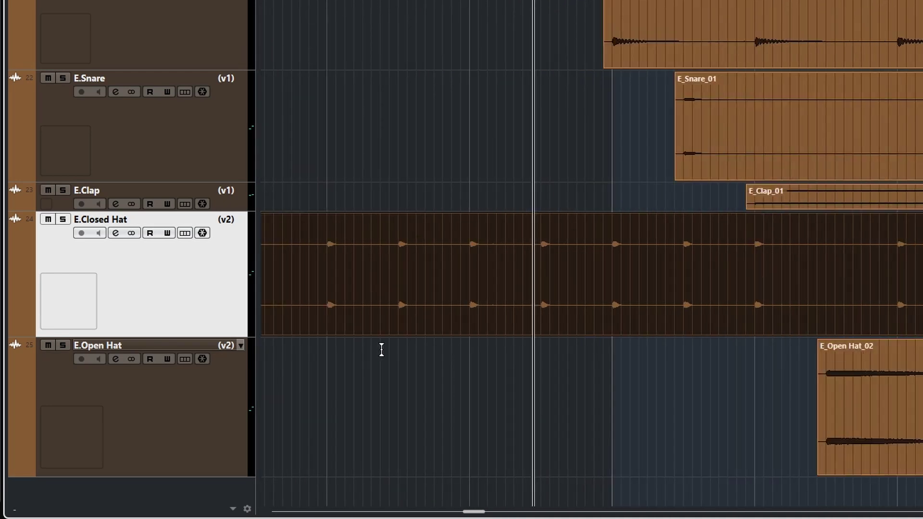
scroll(381, 349, left, 3)
drag(348, 332, 836, 318)
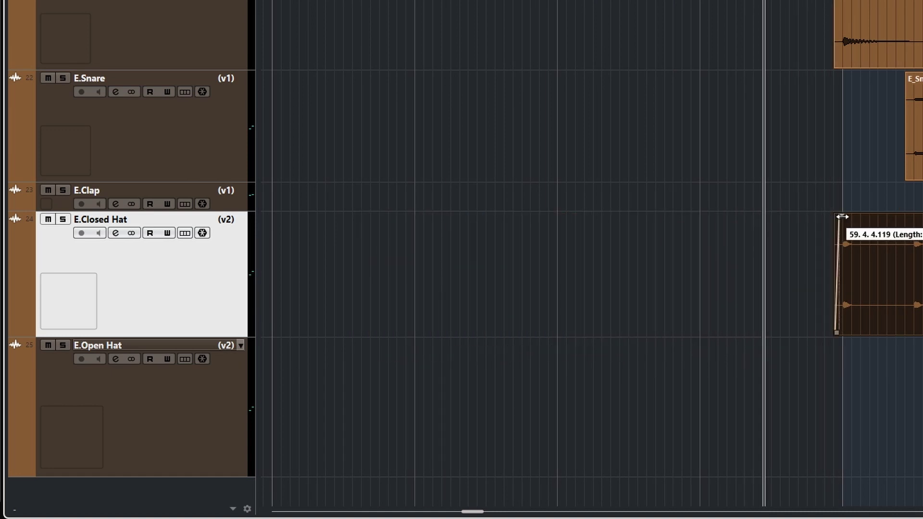
- Trim the end of E_Closed Hat_02 to the start of the Verse part on the Drums track and add a short fade-out
scroll(864, 344, right, 5)
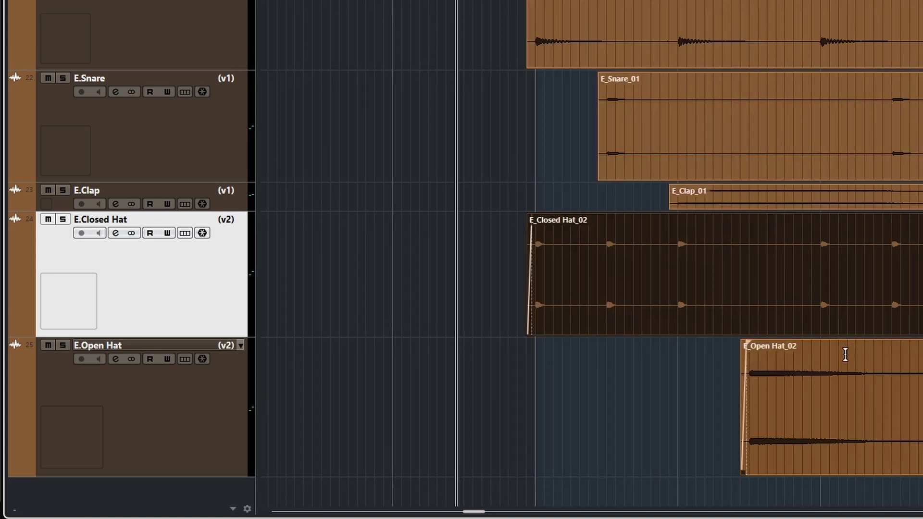
key(space)
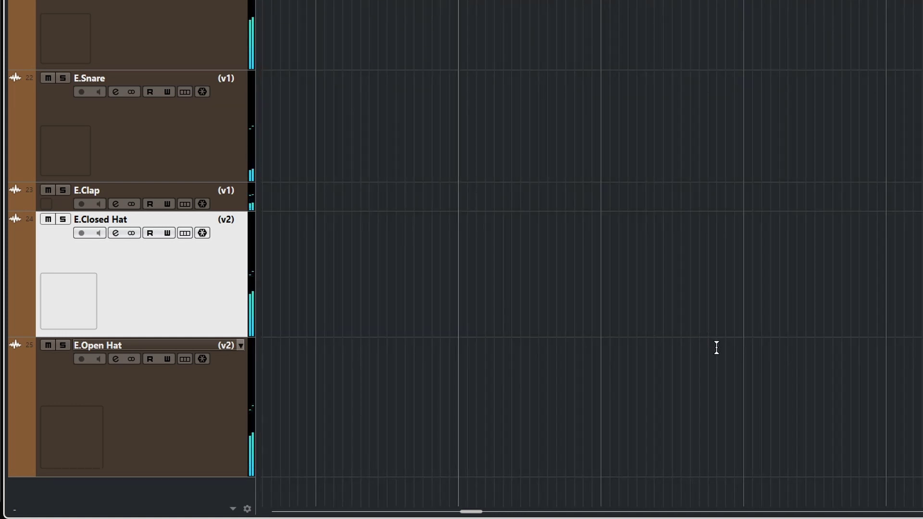
scroll(725, 355, up, 2)
scroll(725, 355, right, 5)
scroll(738, 363, right, 3)
scroll(773, 377, right, 4)
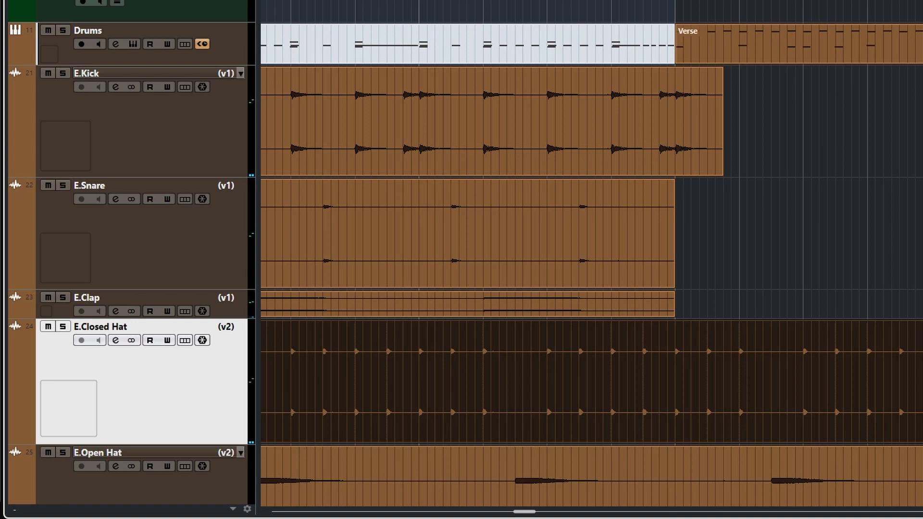
drag(920, 430, 675, 428)
drag(672, 324, 662, 323)
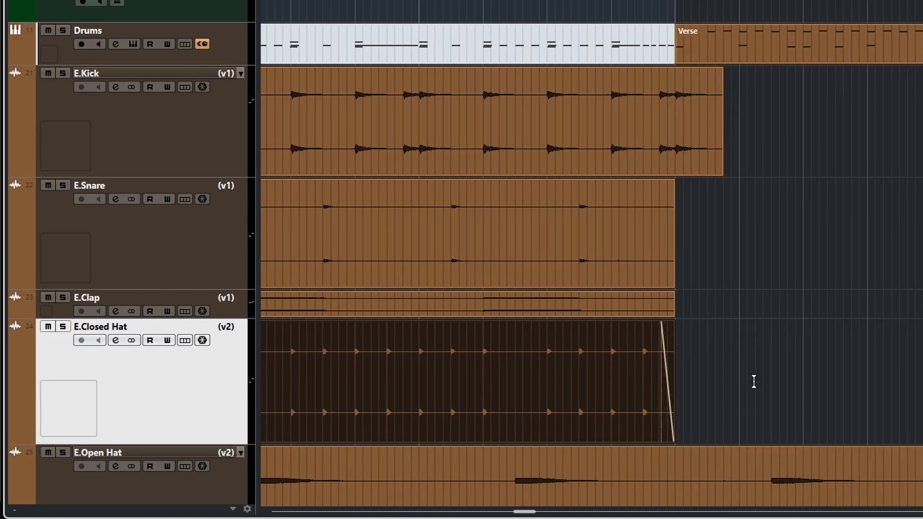
- Trim the end of E_Open Hat_02 to match the end of the closed hat event and add a fade-out
scroll(885, 416, down, 2)
scroll(887, 415, right, 6)
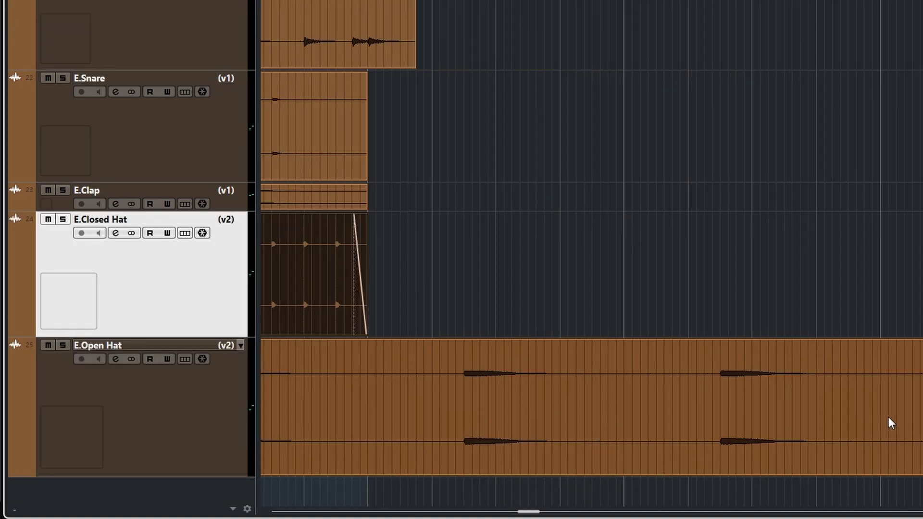
drag(794, 473, 307, 475)
scroll(557, 429, left, 4)
drag(685, 476, 521, 461)
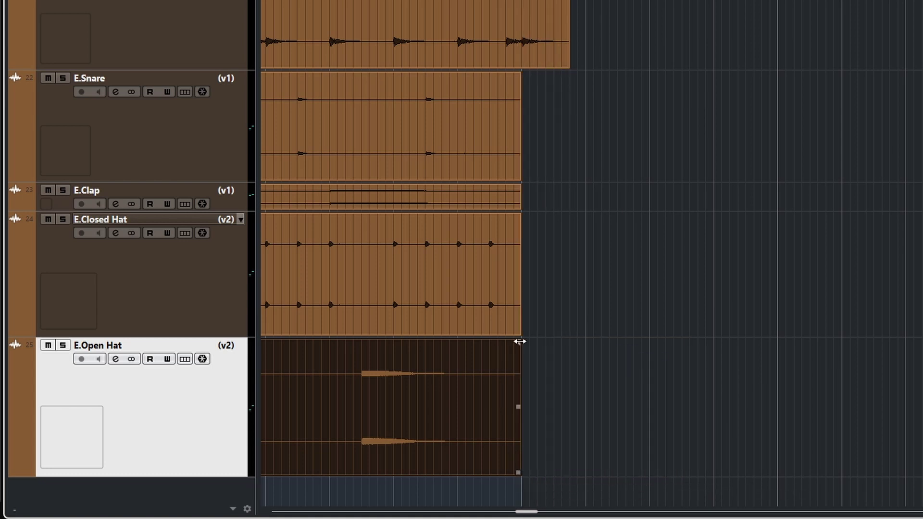
drag(483, 344, 482, 345)
- Switch the E.Kick, E.Snare and E.Clap tracks to version v2
scroll(671, 376, down, 5)
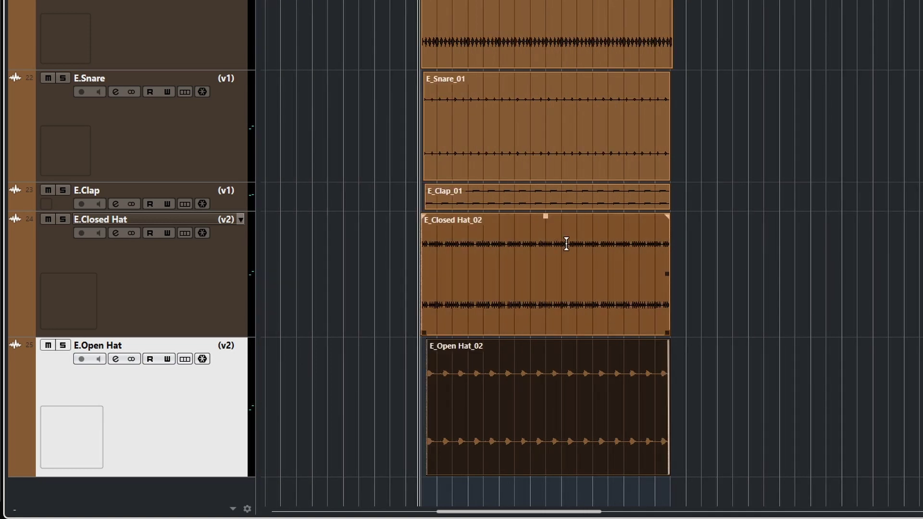
scroll(331, 298, up, 3)
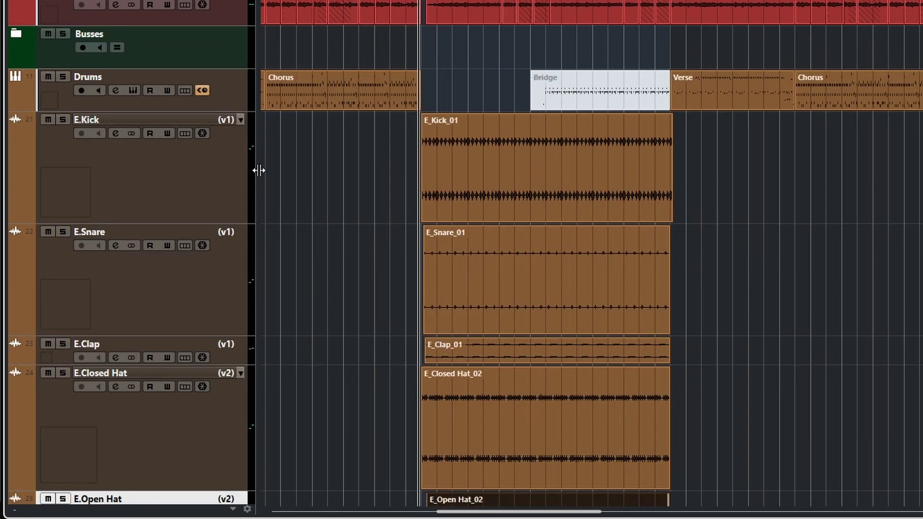
click(240, 120)
click(250, 146)
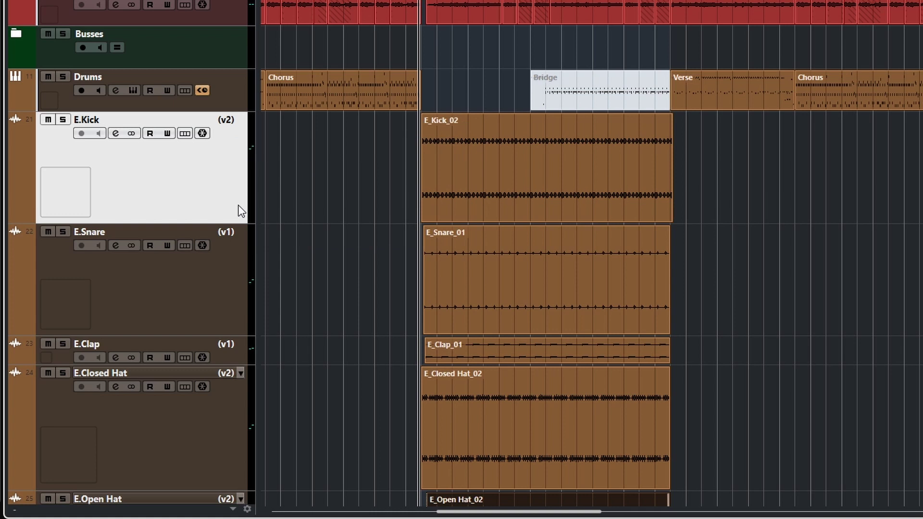
click(241, 232)
click(265, 254)
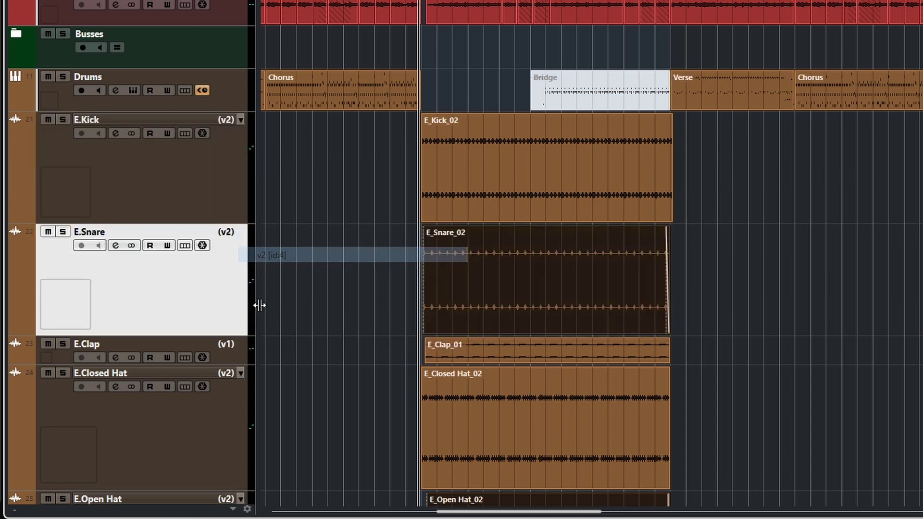
click(242, 344)
click(262, 368)
scroll(342, 356, down, 3)
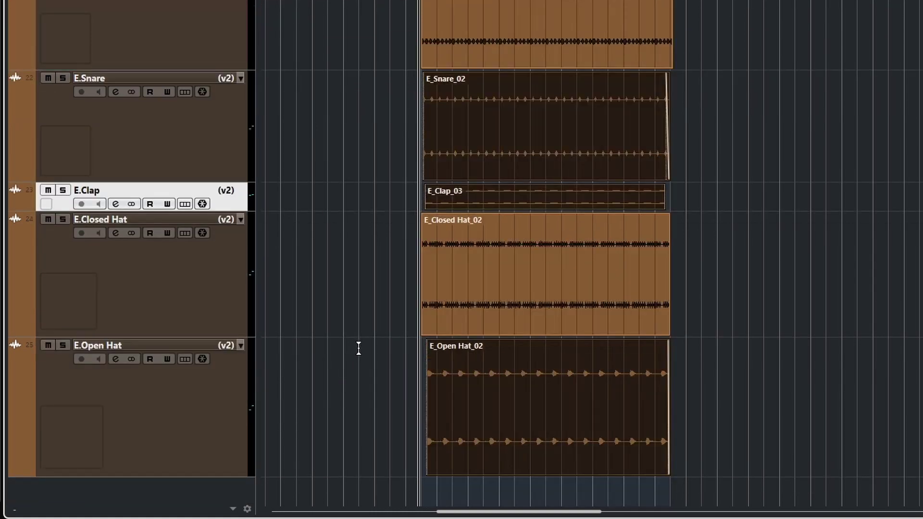
- Listen to the v2 drum takes and examine how the events end where the Bridge meets the Verse
scroll(359, 348, up, 3)
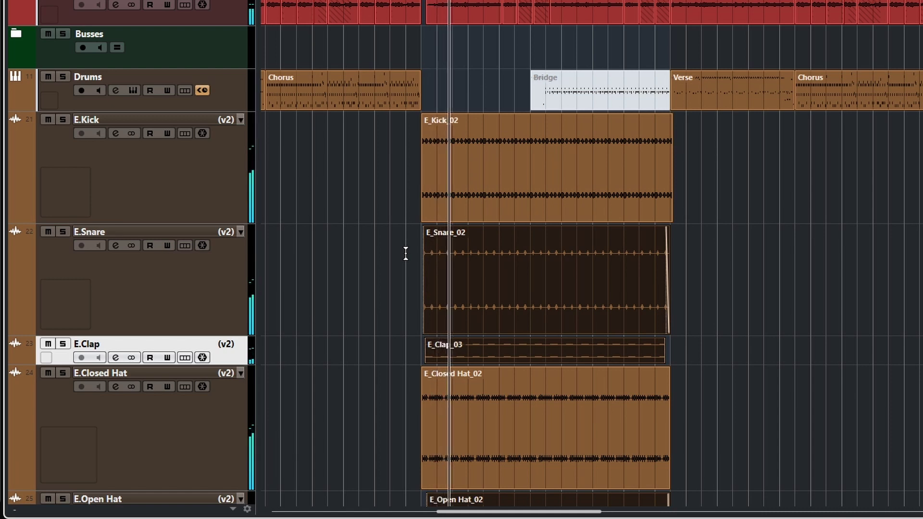
scroll(406, 253, down, 3)
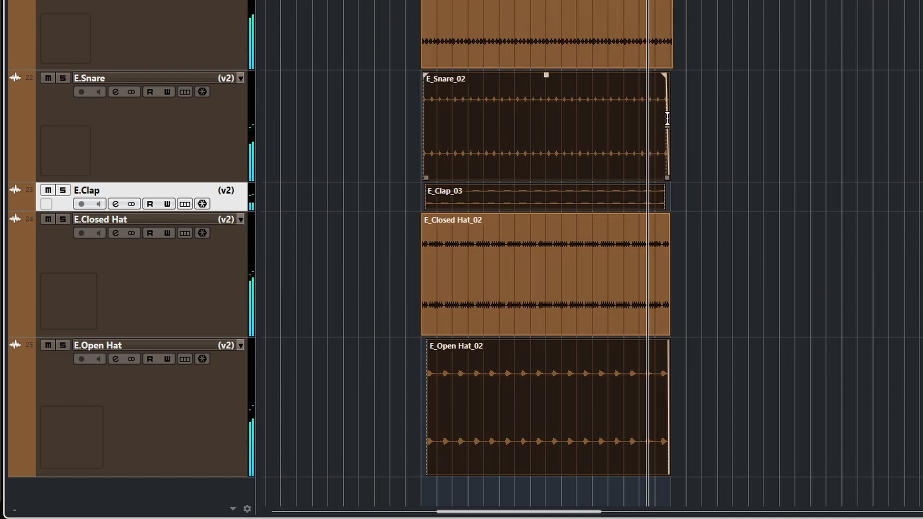
scroll(730, 306, up, 3)
scroll(731, 301, down, 2)
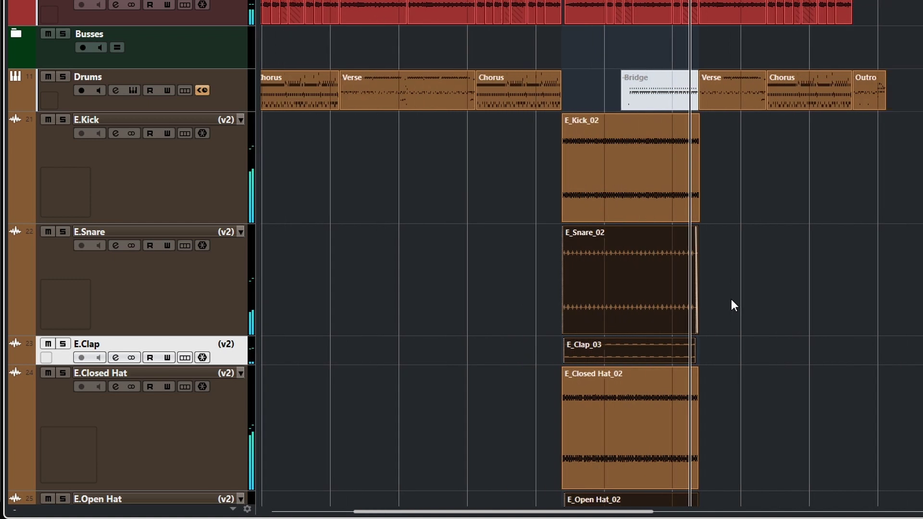
scroll(732, 301, up, 5)
scroll(731, 301, up, 2)
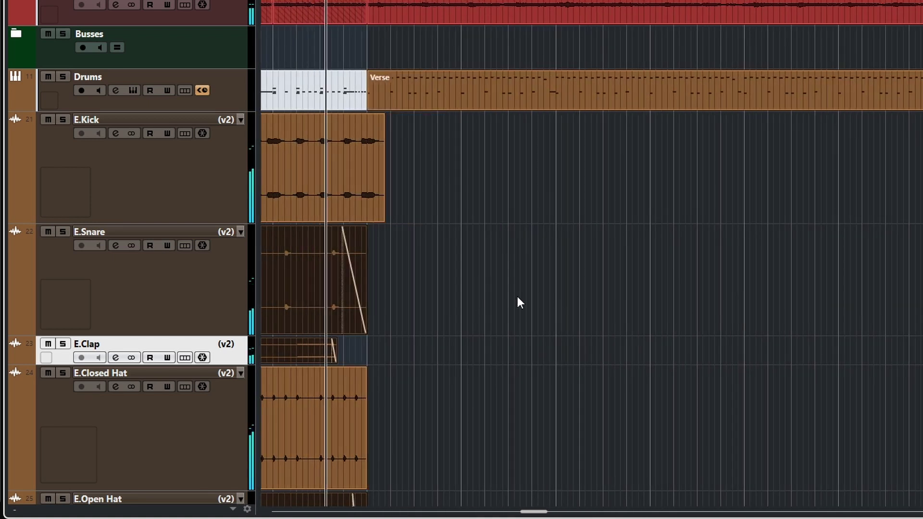
scroll(517, 301, left, 3)
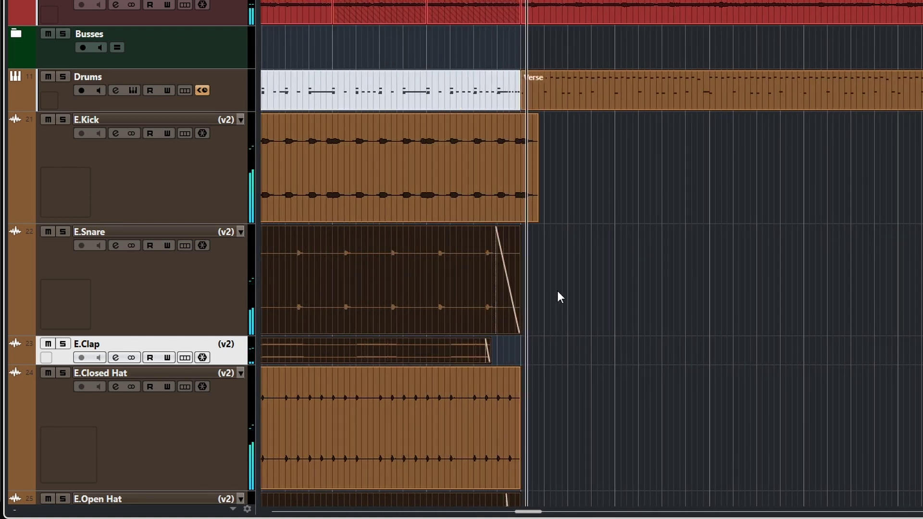
scroll(564, 294, down, 2)
scroll(563, 294, up, 3)
scroll(564, 294, up, 2)
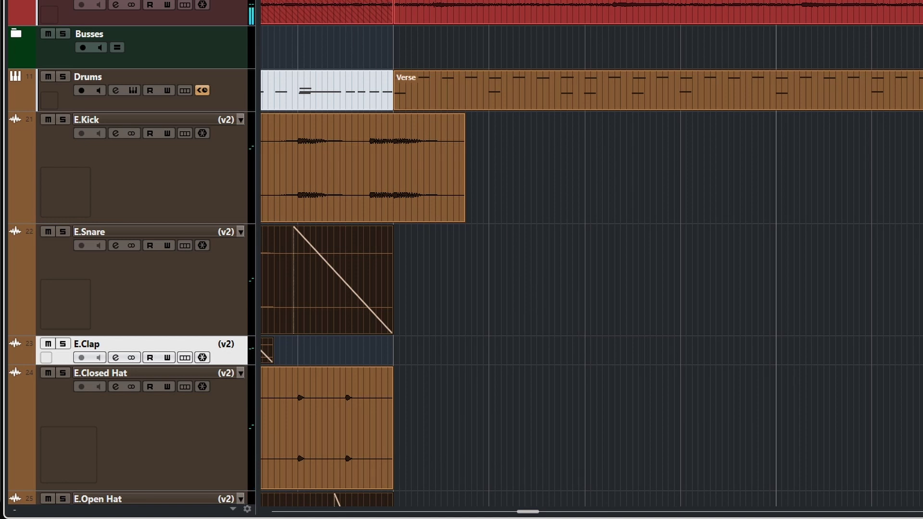
scroll(620, 298, down, 4)
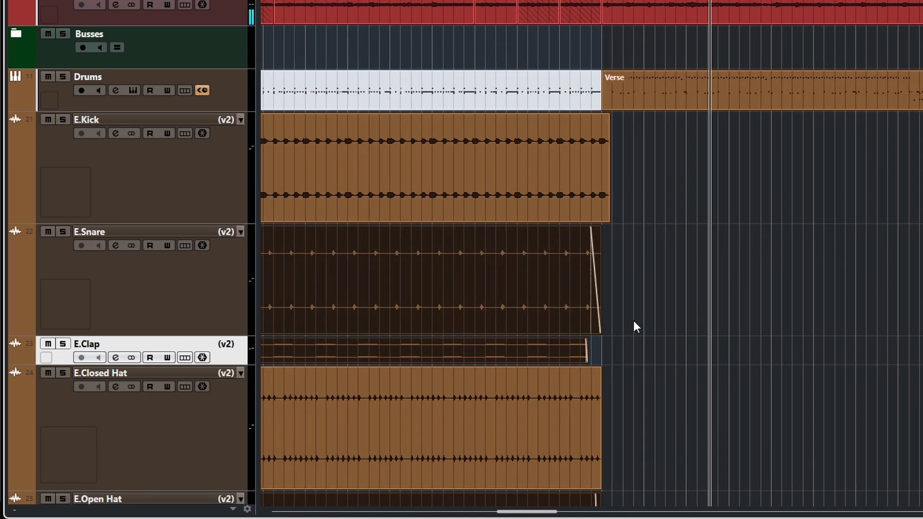
scroll(633, 321, down, 4)
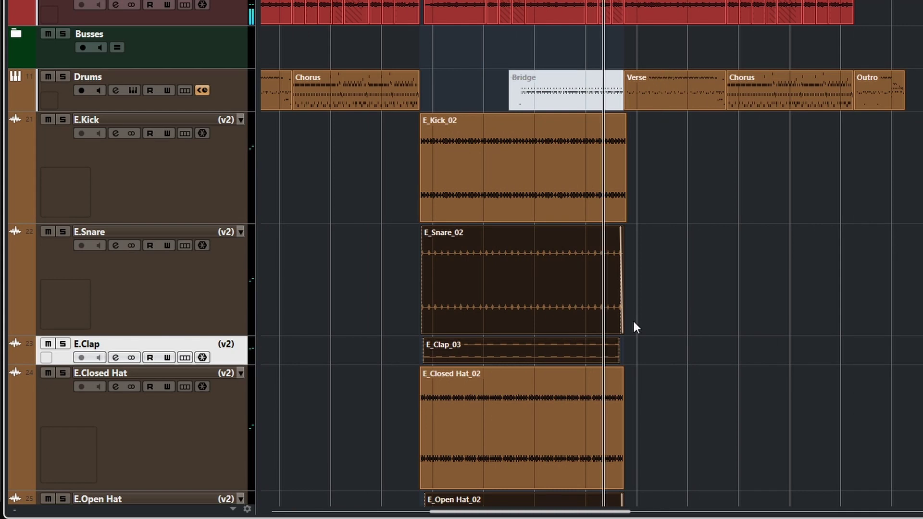
- Switch the E.Kick, E.Snare, E.Clap, E.Closed Hat and E.Open Hat tracks to version v1
click(241, 120)
click(260, 129)
click(239, 232)
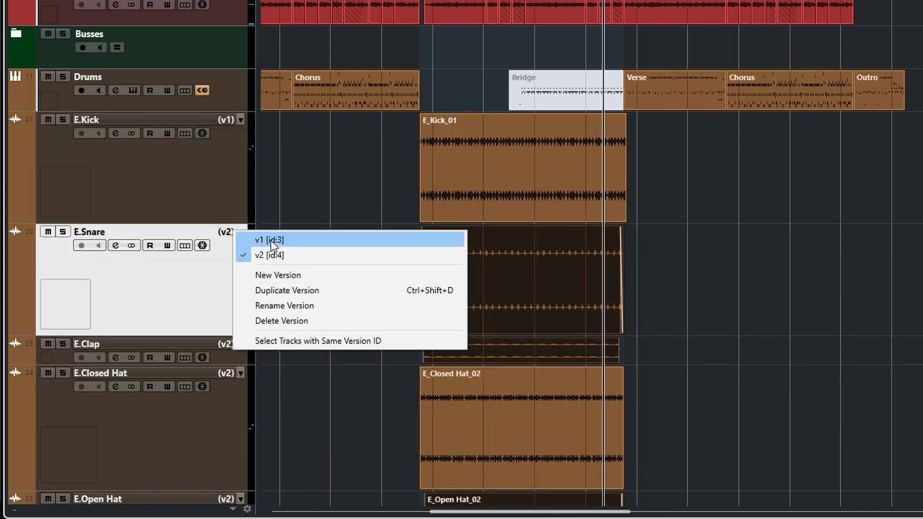
click(271, 240)
click(244, 345)
click(284, 355)
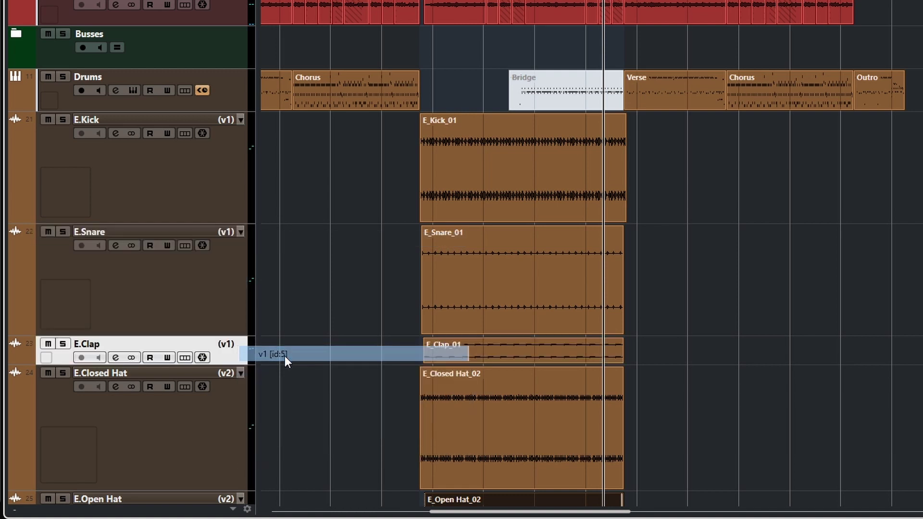
click(241, 373)
click(280, 388)
scroll(284, 399, down, 3)
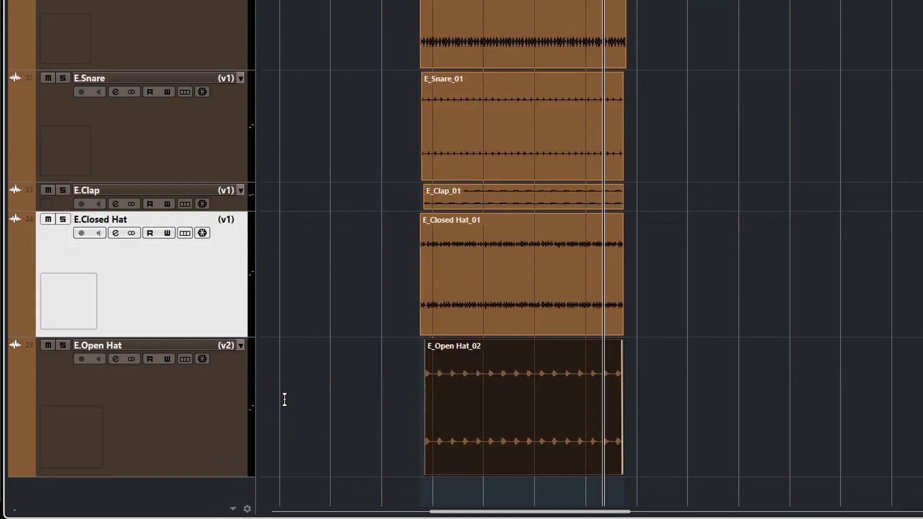
click(244, 344)
click(268, 353)
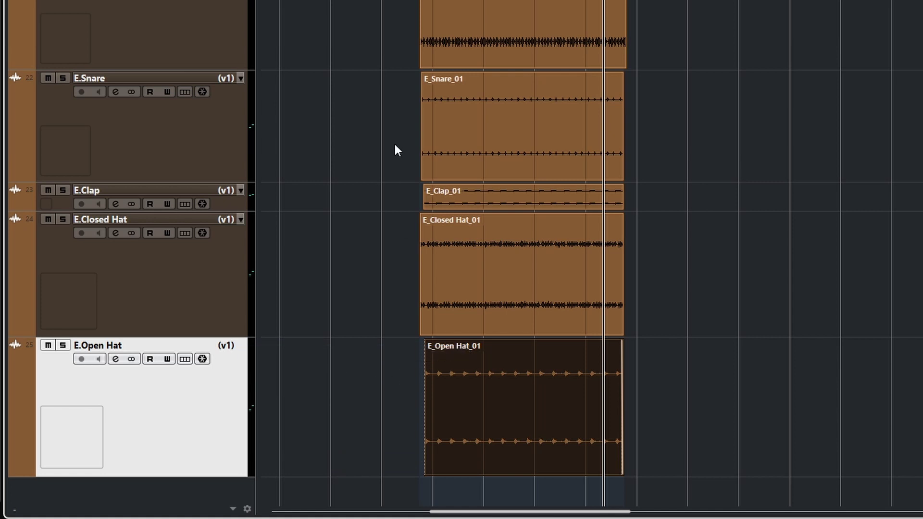
- Play back the v1 drum takes over the last part of the cycle range and stop playback
click(558, 83)
key(space)
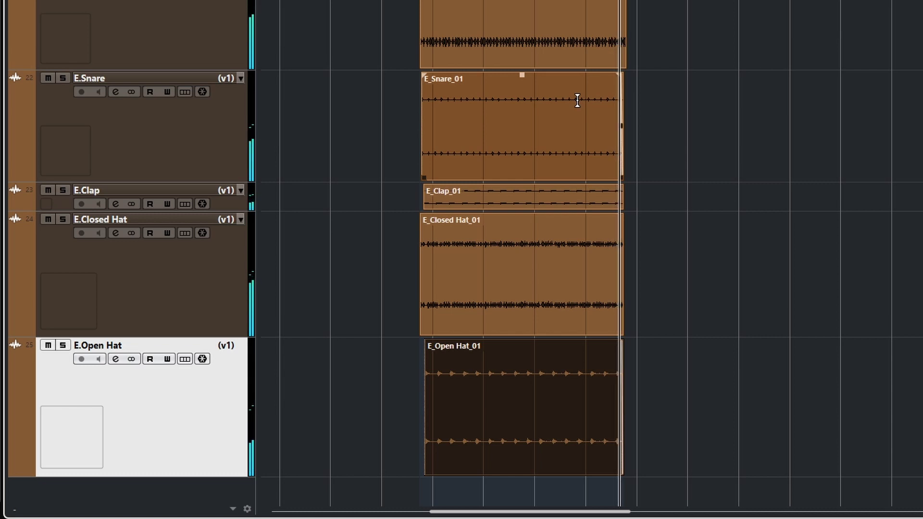
key(ctrl+shift+a)
key(space)
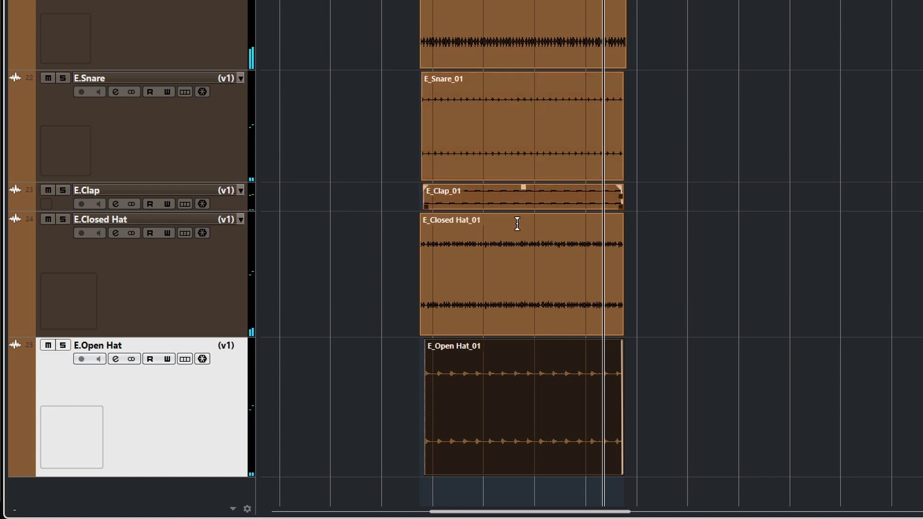
- Reduce the heights of the electronic drum tracks from E.Open Hat up to E.Kick to match the Drums track
drag(206, 476, 195, 378)
drag(200, 432, 211, 379)
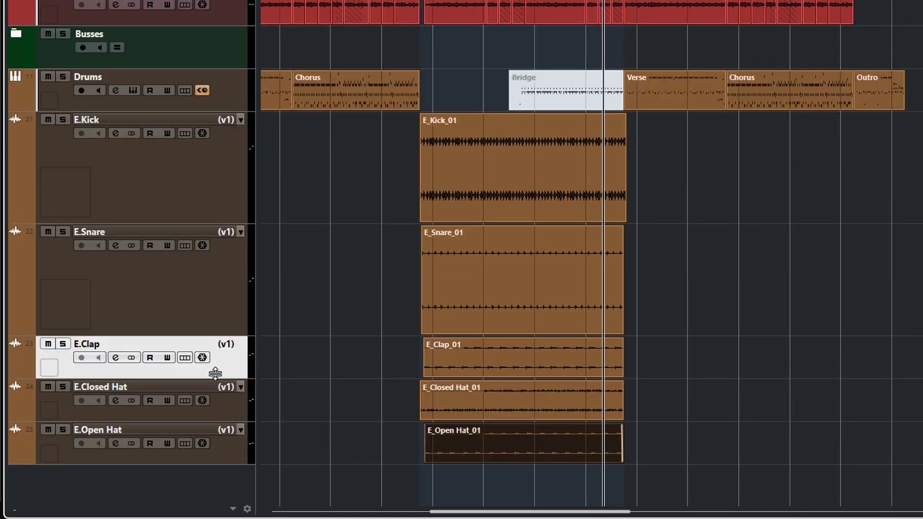
click(211, 335)
drag(212, 335, 200, 266)
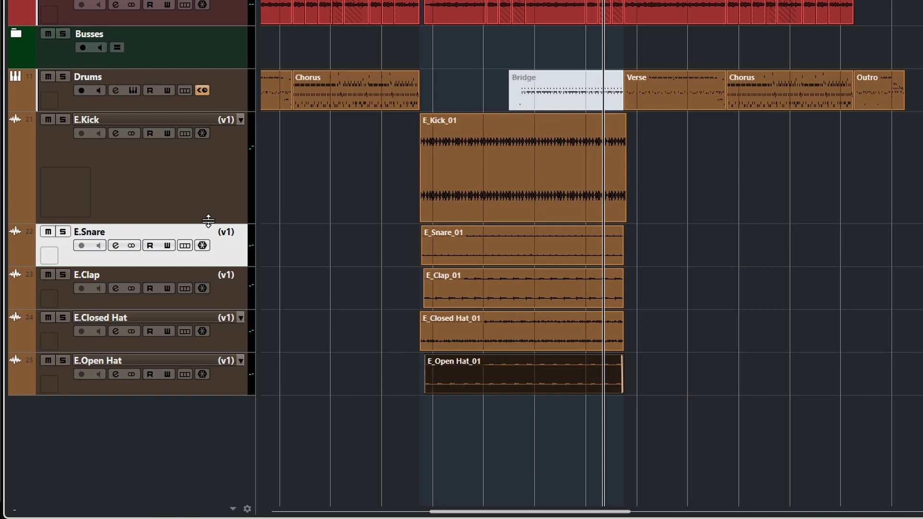
drag(211, 223, 208, 154)
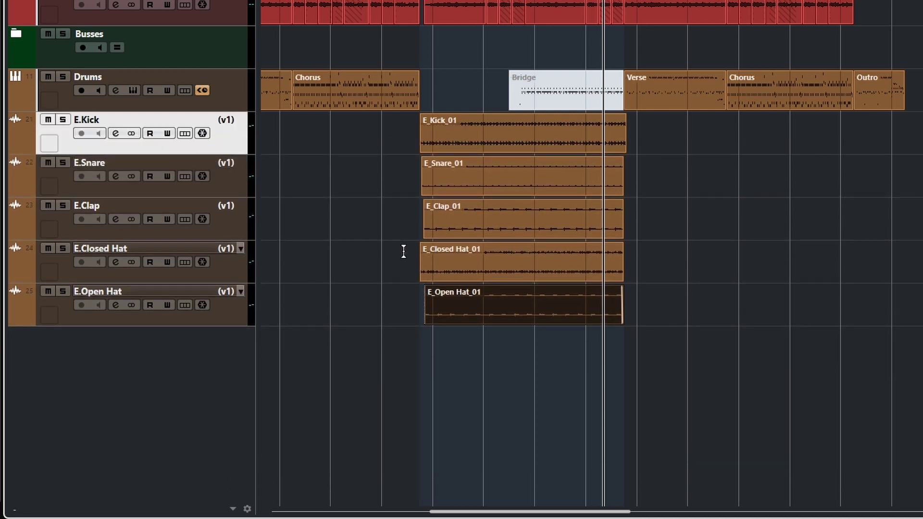
- Add a stereo group channel named E.Drums, routed to DrumBuss, for the selected mixer channels E.Kick to E.Open Hat
key(F3)
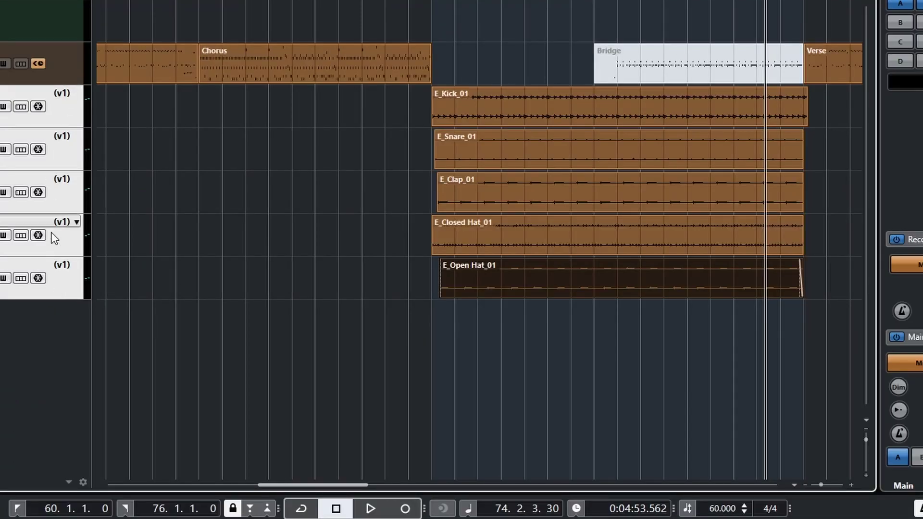
right_click(56, 276)
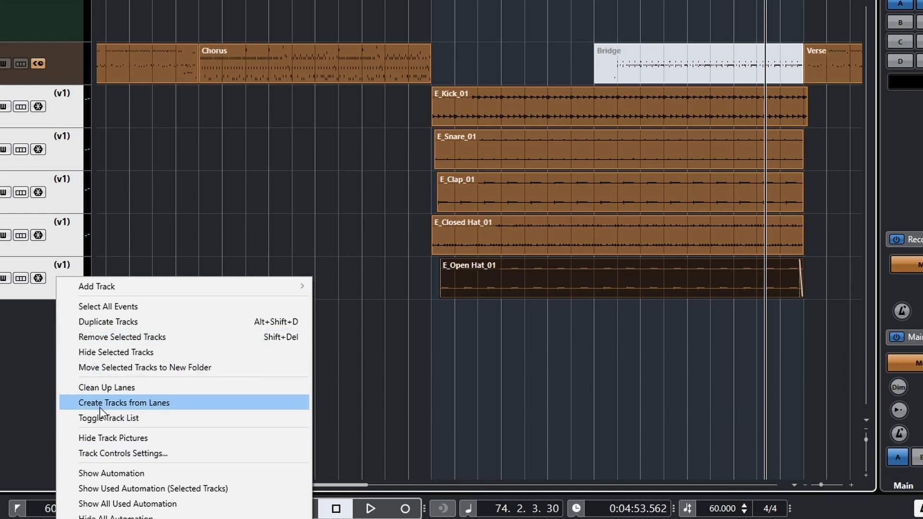
click(26, 396)
key(F3)
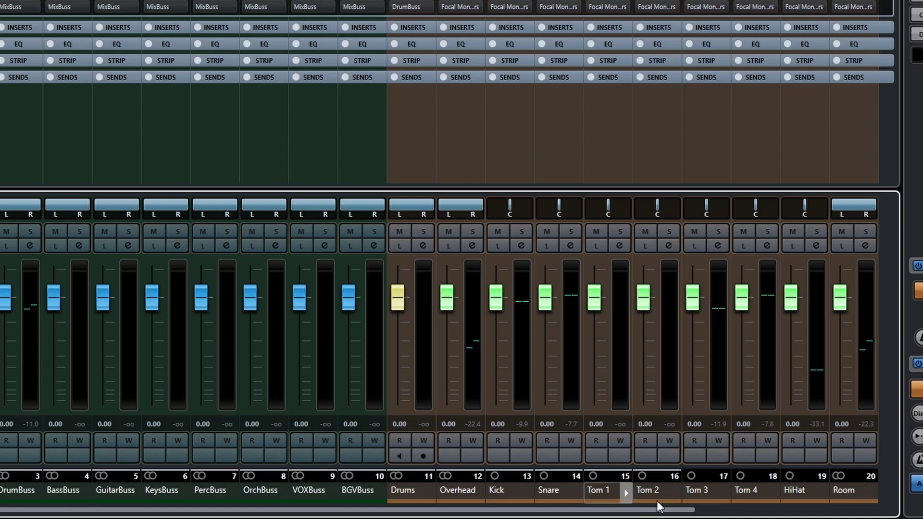
scroll(693, 511, right, 5)
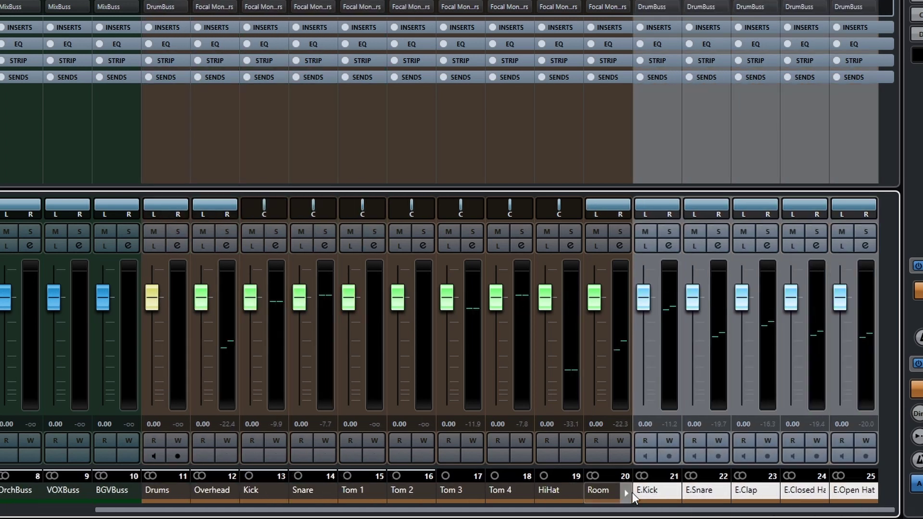
right_click(704, 491)
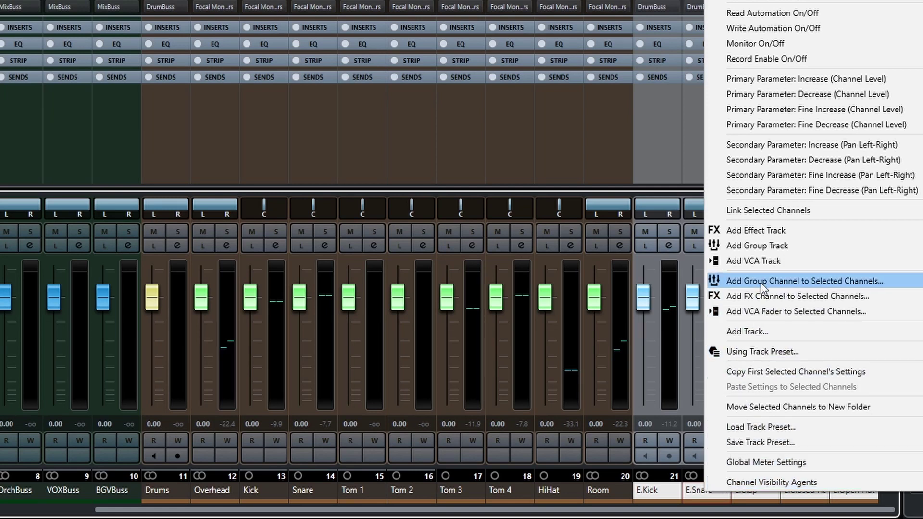
click(799, 282)
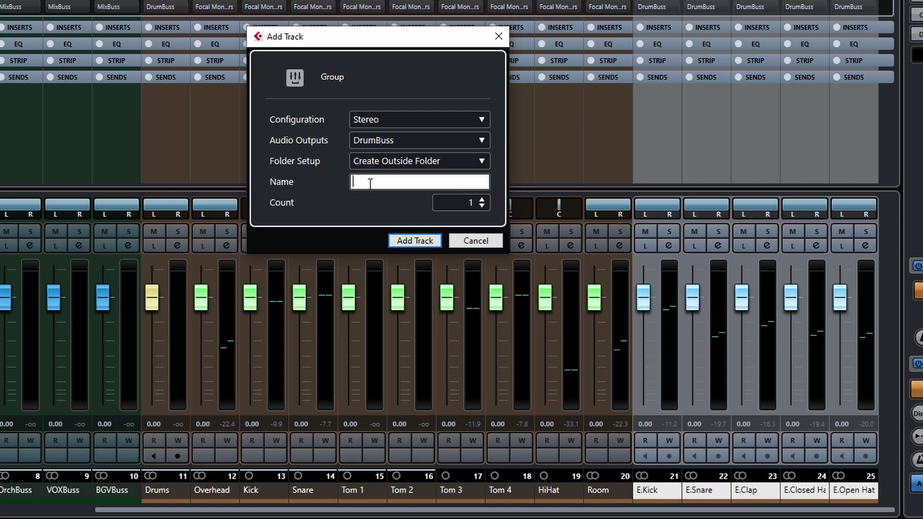
text(ms)
click(414, 241)
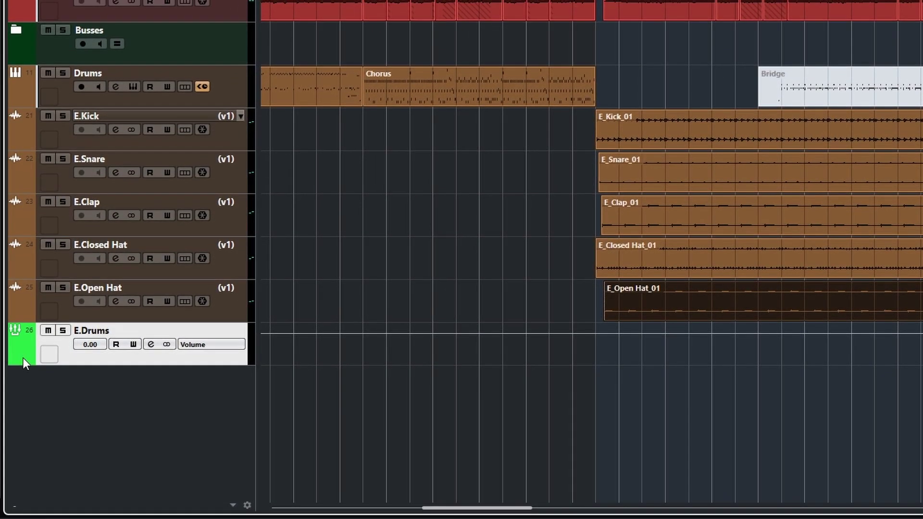
- Colour the E.Drums group track dark brown
click(26, 361)
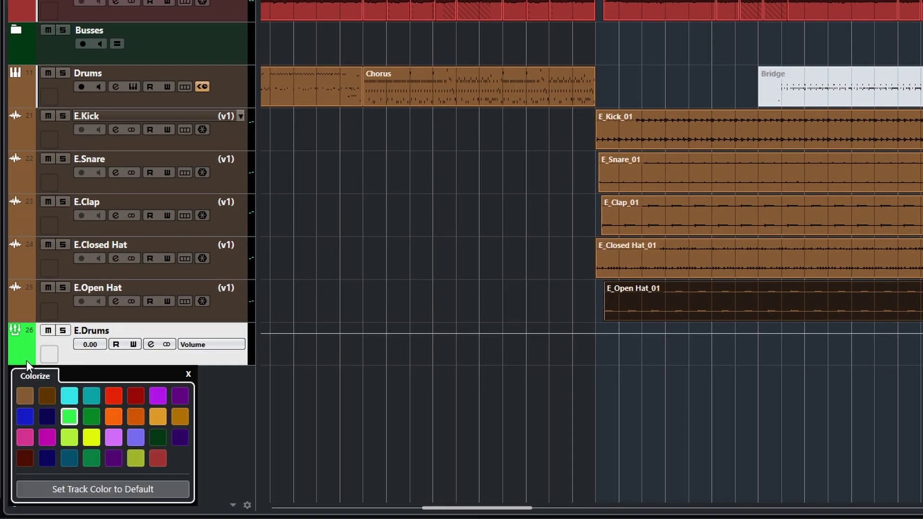
click(45, 396)
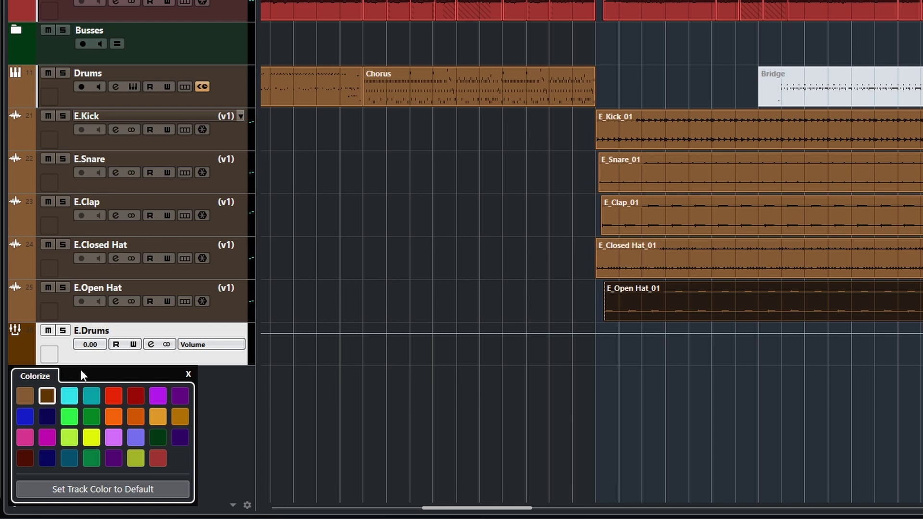
click(108, 356)
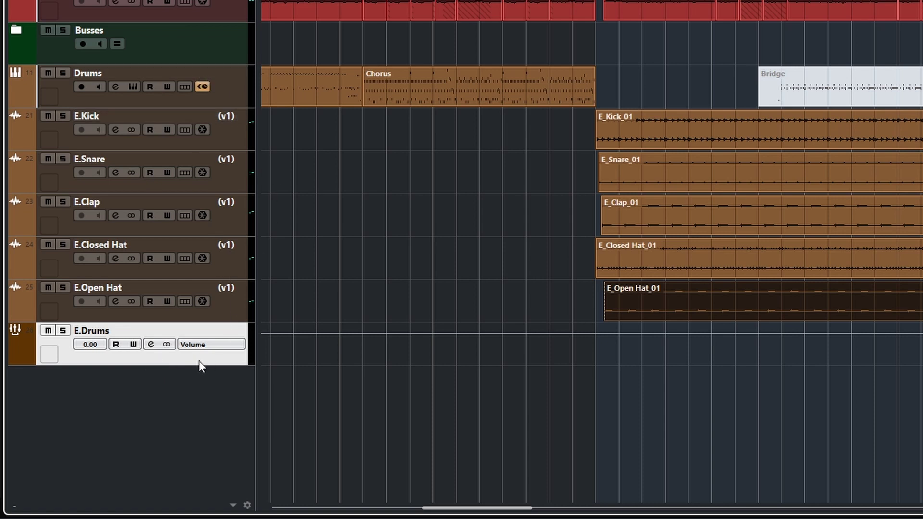
- Play back the bridge while toggling mute and solo on the E.Drums group, and inspect its channel settings
key(space)
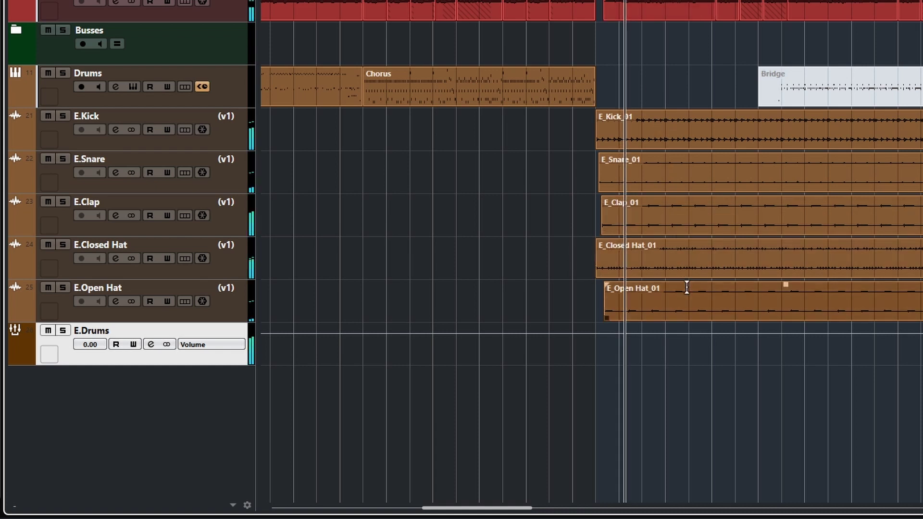
click(48, 331)
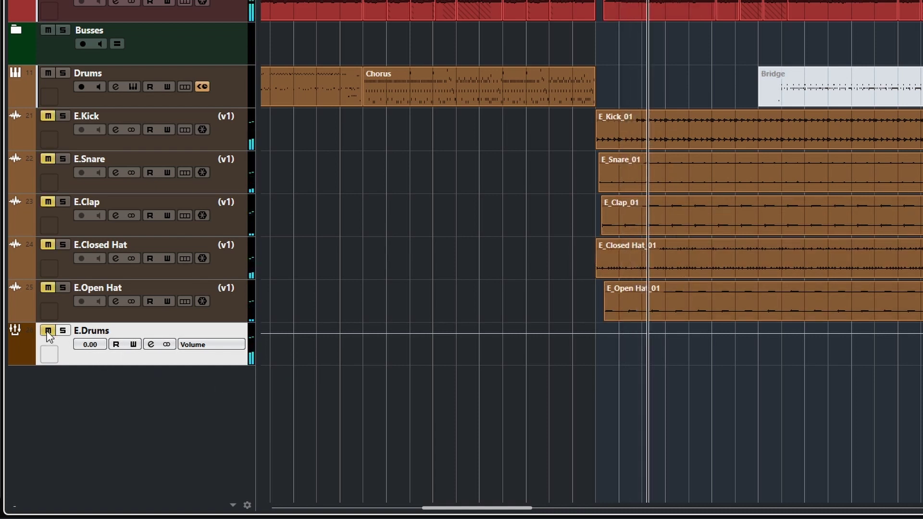
click(51, 331)
click(63, 332)
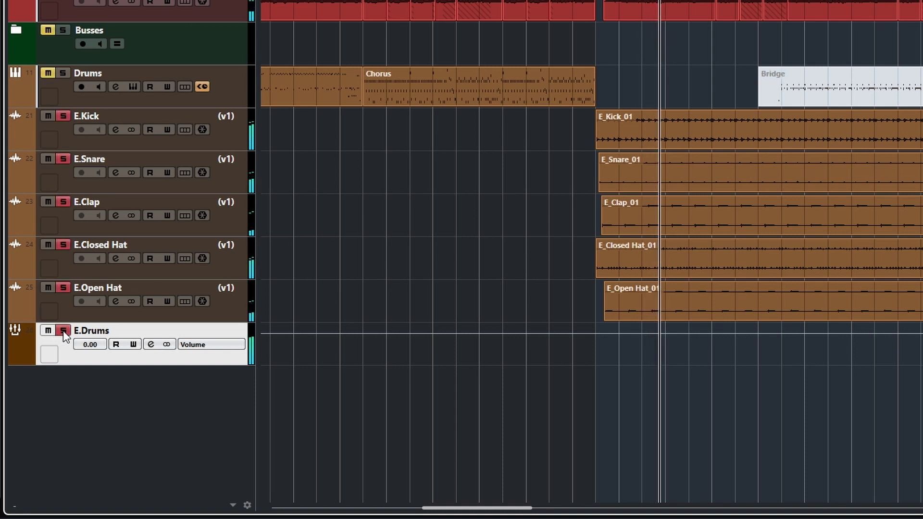
click(63, 332)
click(48, 331)
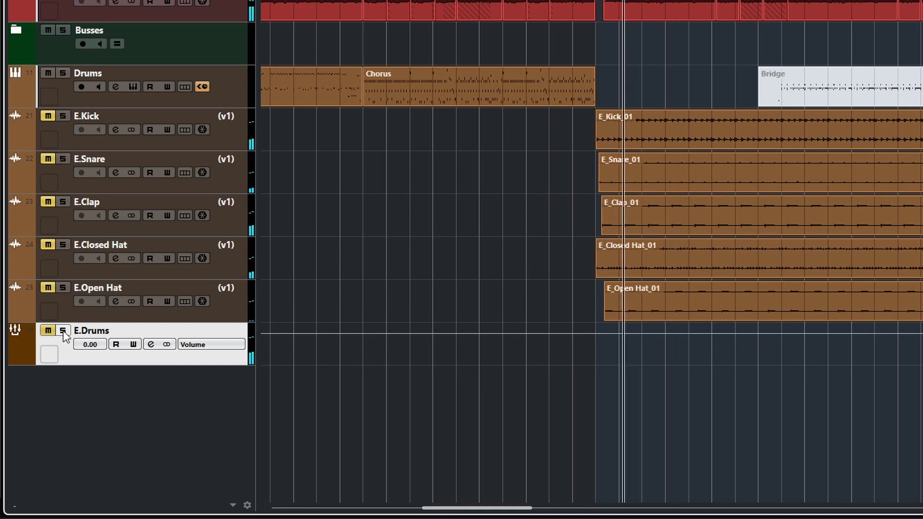
click(48, 331)
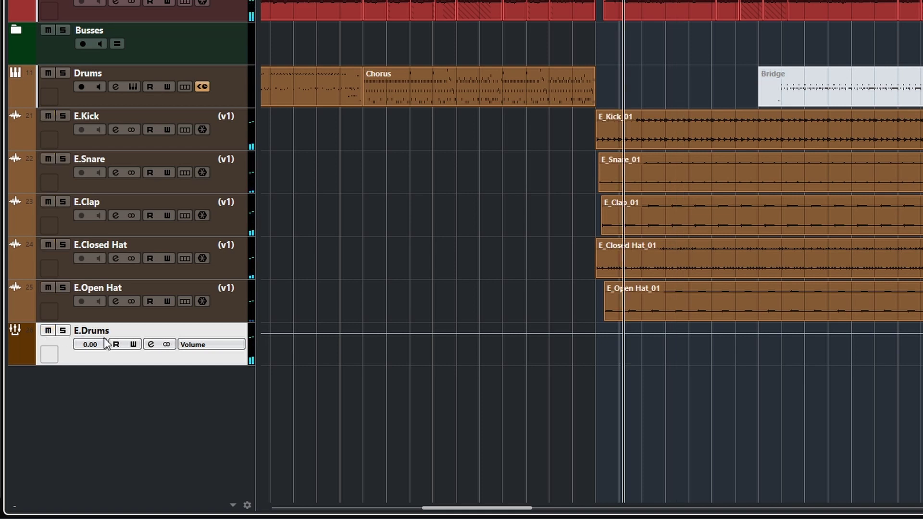
click(150, 345)
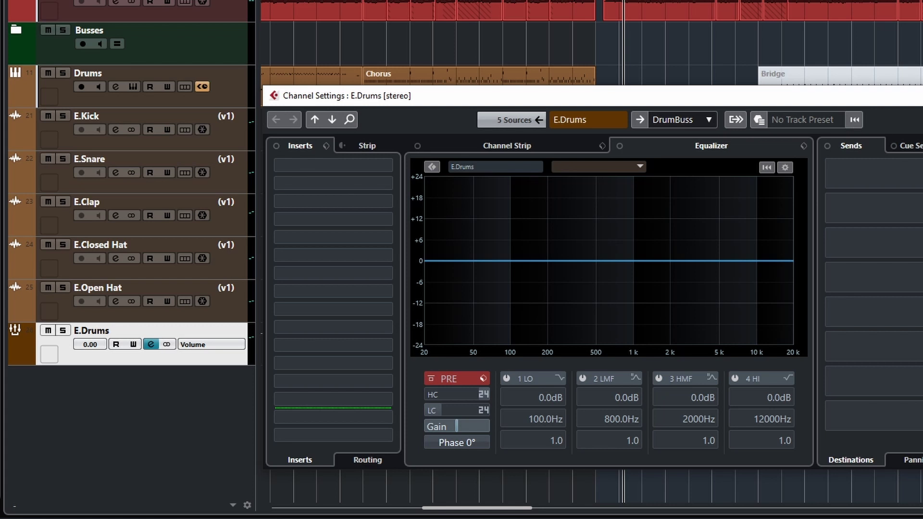
key(e)
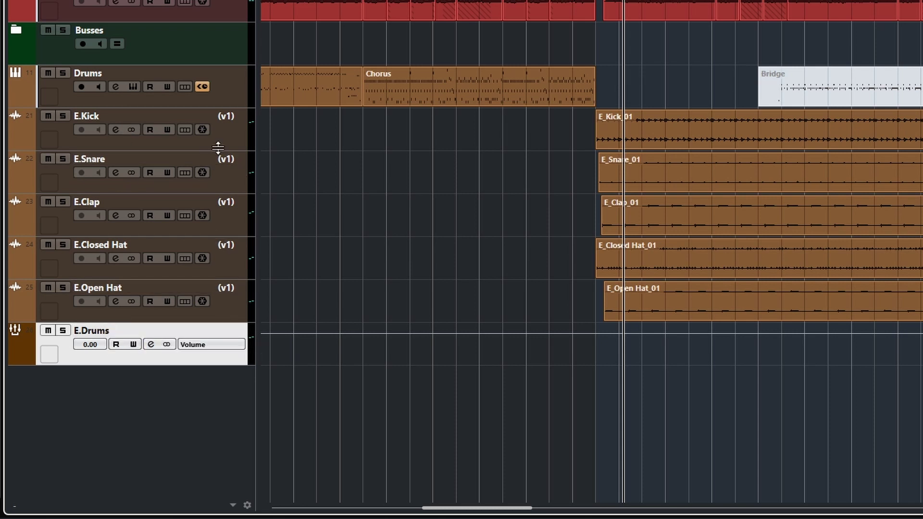
- Move the tracks from Drums through E.Drums into a new folder
click(235, 95)
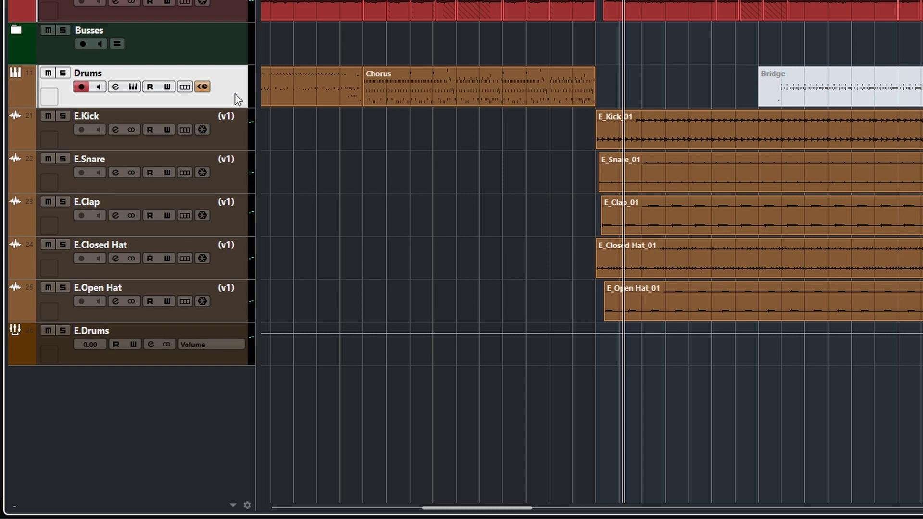
shift+click(222, 357)
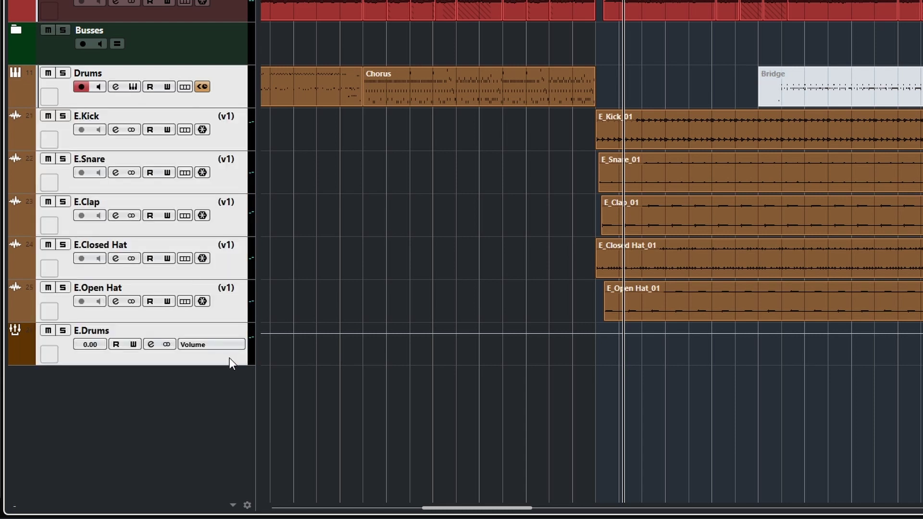
right_click(229, 357)
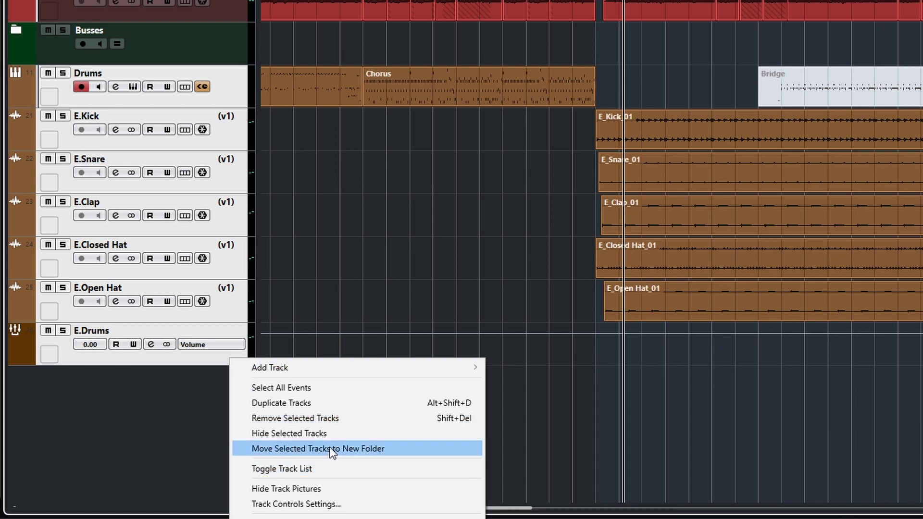
click(329, 448)
- Name the new folder track Drums
click(93, 74)
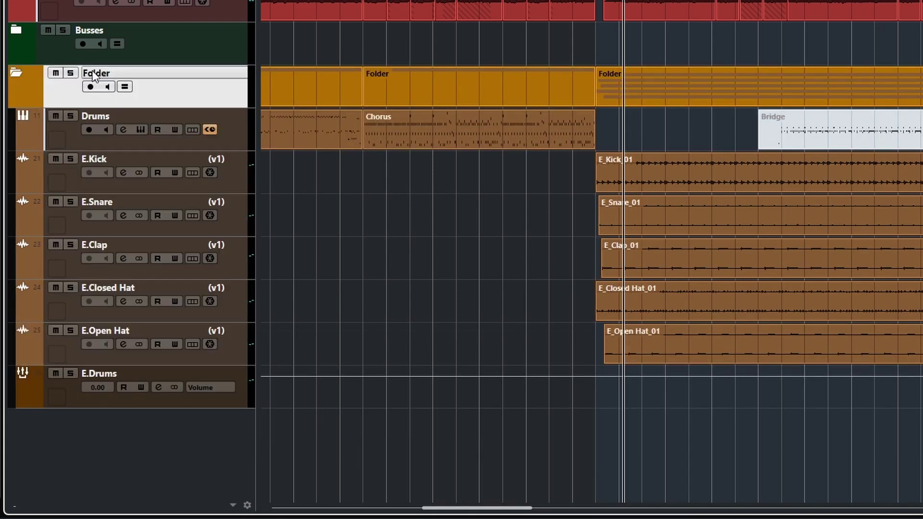
double_click(93, 73)
text(Drums)
key(Return)
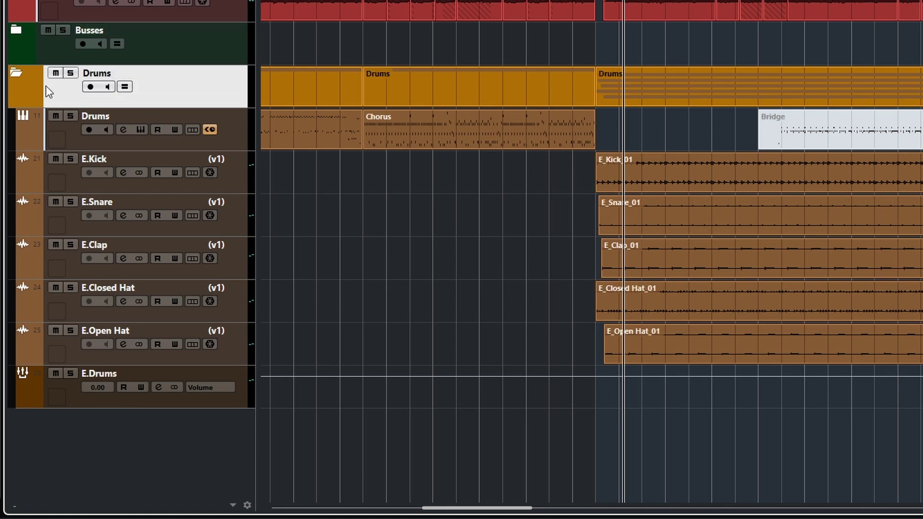
- Colour the Drums folder the same light brown as its drum tracks and collapse it
click(32, 100)
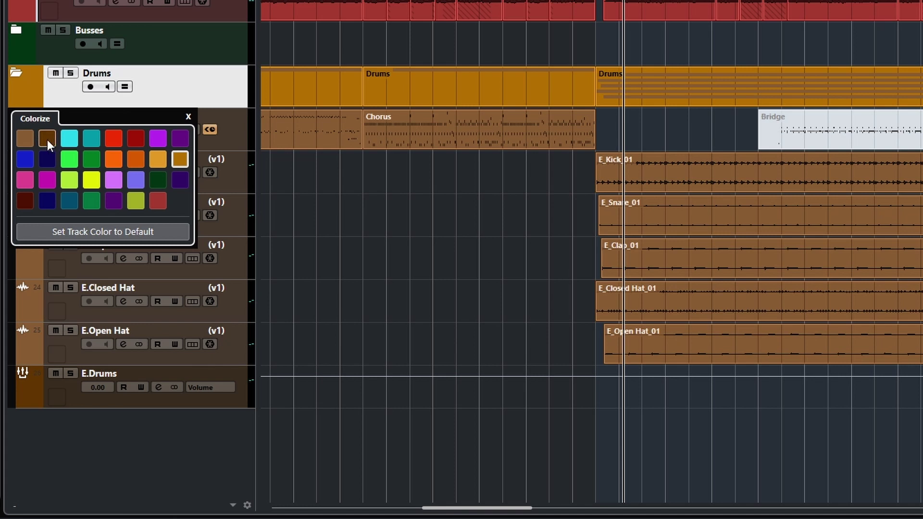
click(22, 142)
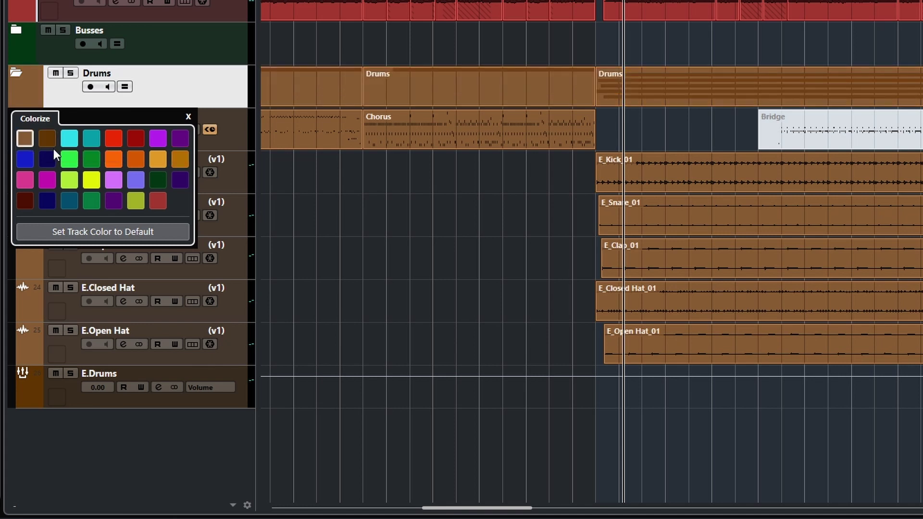
click(189, 117)
click(16, 74)
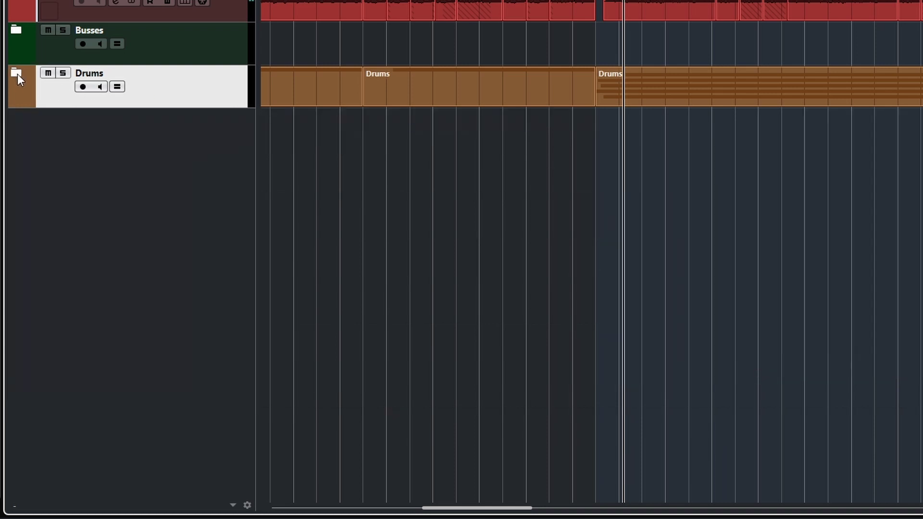
- Play back the song's ending from just before the last Drums part and stop playback
scroll(711, 278, down, 5)
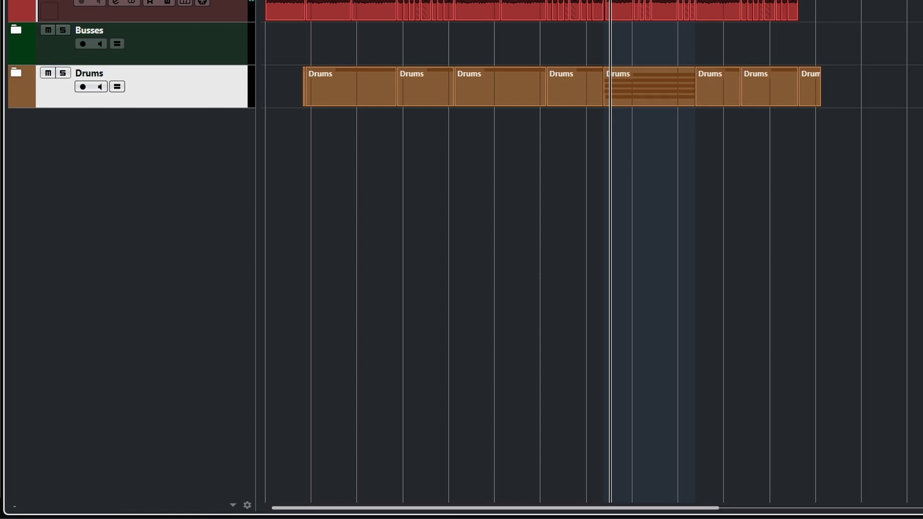
click(799, 134)
click(790, 133)
key(space)
mouse_move(810, 105)
click(666, 102)
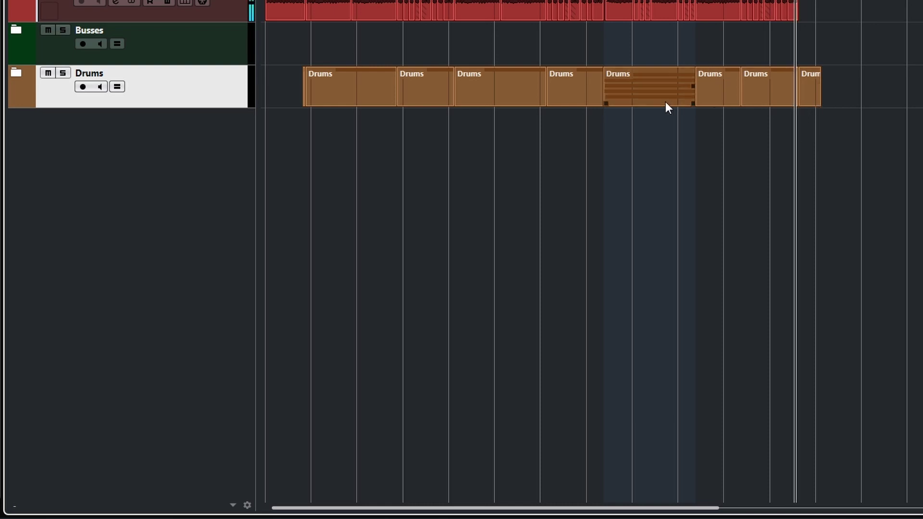
click(643, 108)
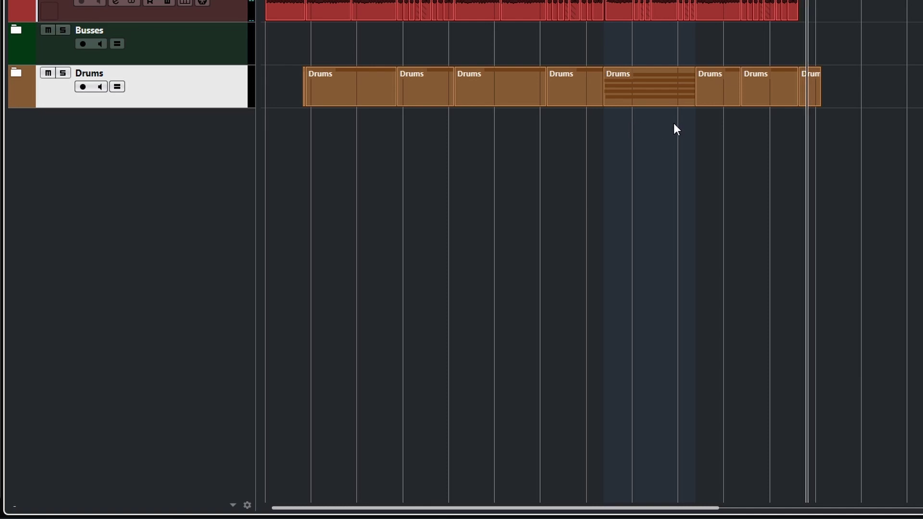
- Expand the Drums folder and select the Outro part on the Drums instrument track
click(14, 73)
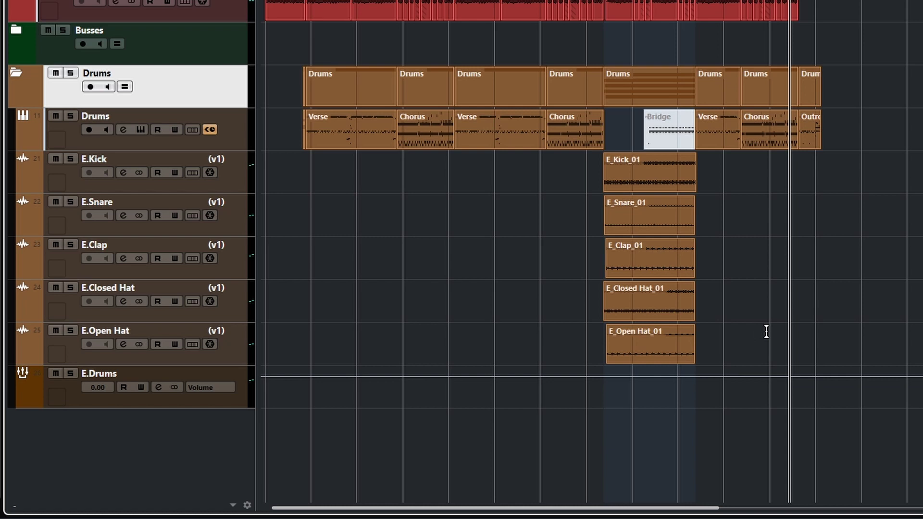
key(h)
key(h)
key(h)
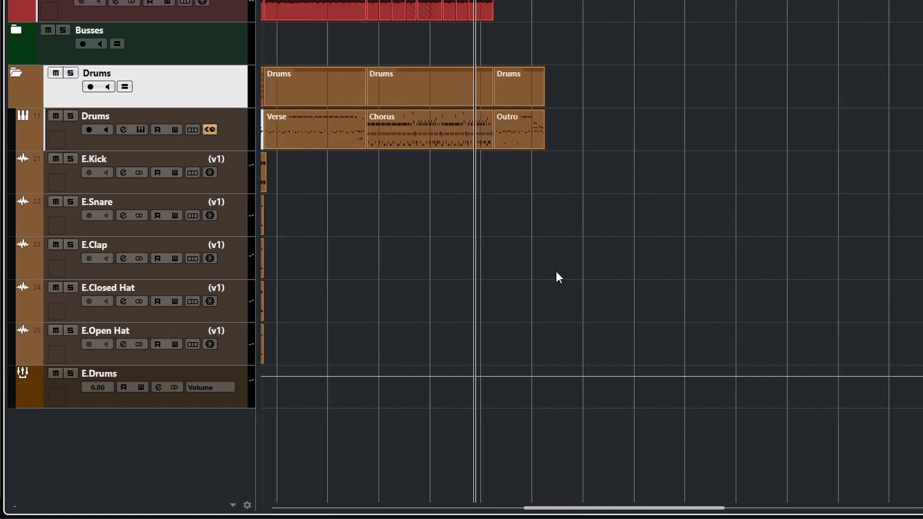
scroll(550, 249, left, 10)
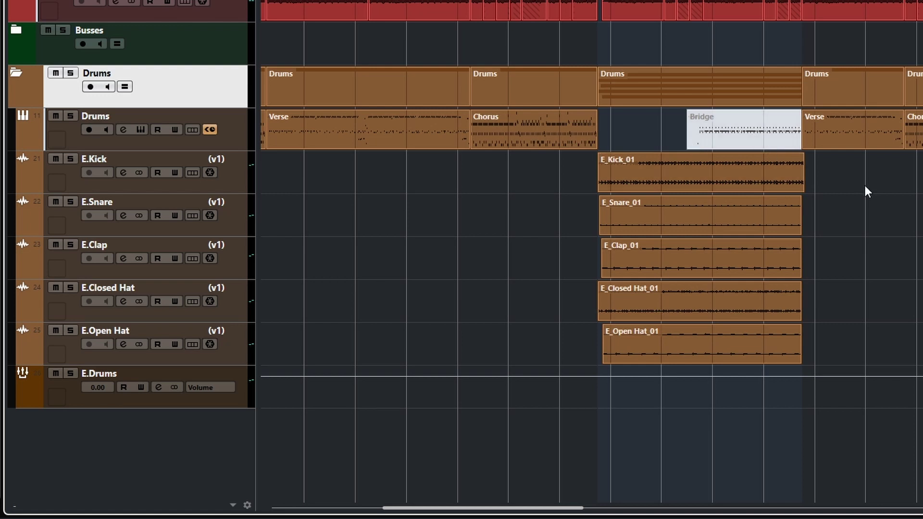
scroll(861, 211, right, 5)
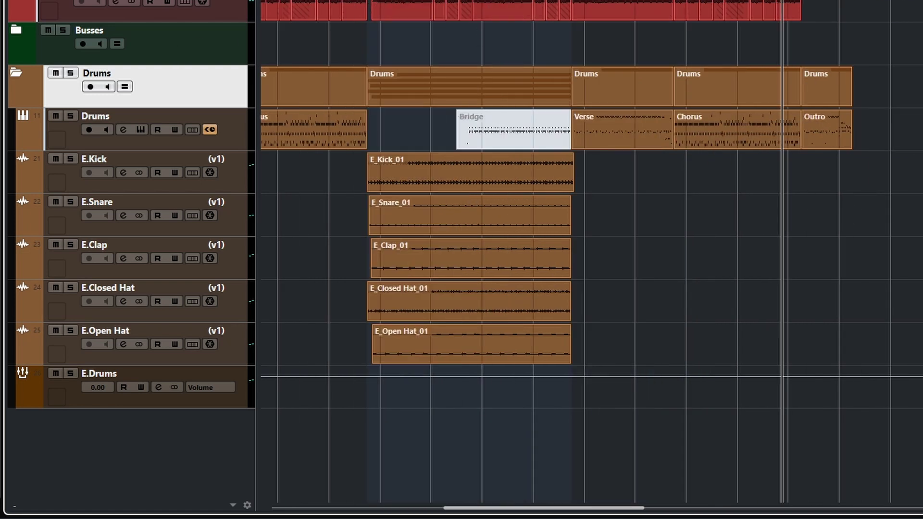
click(833, 141)
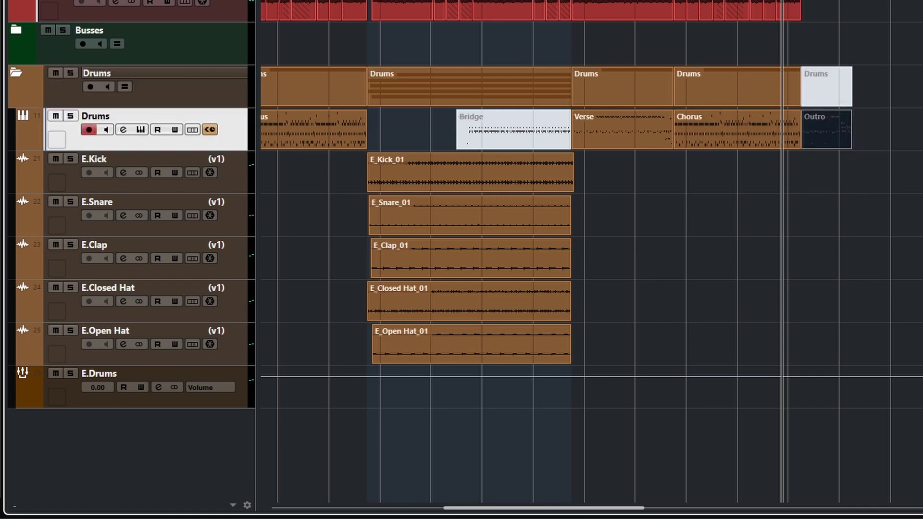
- Rename the Drums instrument track as V.Drums
double_click(83, 117)
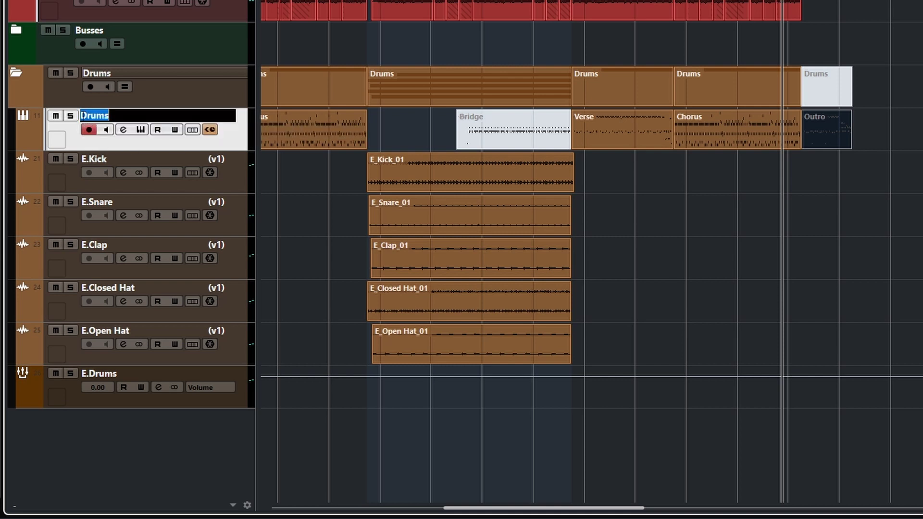
text(A)
key(BackSpace)
key(BackSpace)
text(V.)
key(Return)
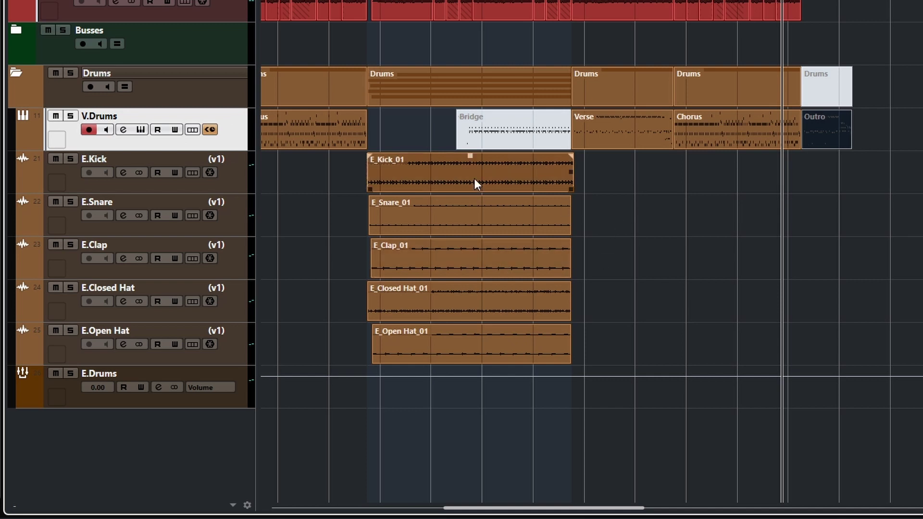
- Copy the five electronic drum events from E.Kick to E.Open Hat in the bridge to the Outro section
drag(594, 368, 454, 156)
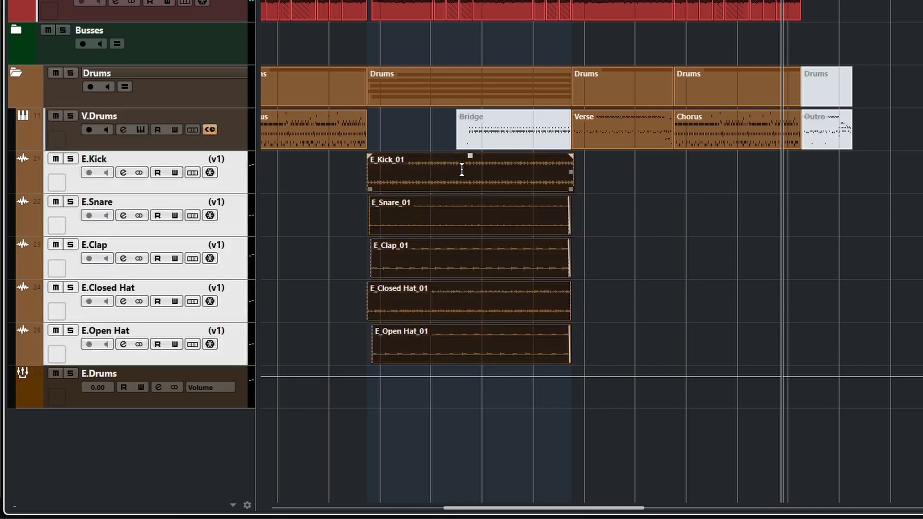
key(3)
drag(481, 349, 908, 354)
- Shift the copied electronic drum events so the first kick hit lines up with the start of the Outro part
scroll(841, 190, down, 2)
scroll(844, 195, up, 3)
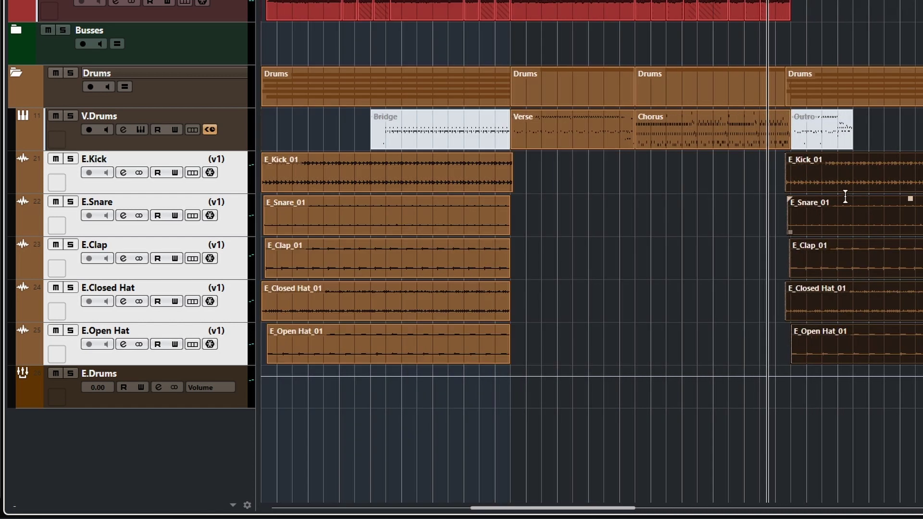
scroll(845, 196, up, 5)
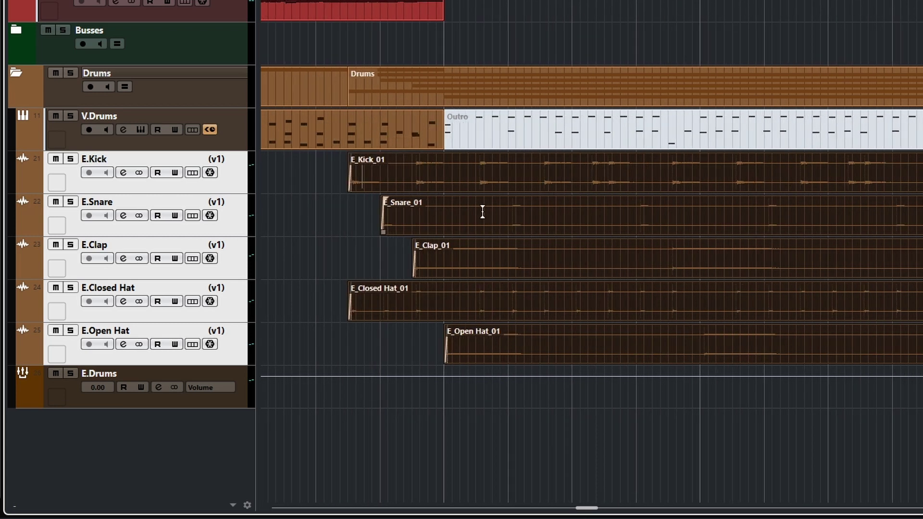
scroll(495, 228, up, 2)
drag(427, 183, 564, 184)
scroll(515, 195, down, 2)
scroll(523, 212, up, 4)
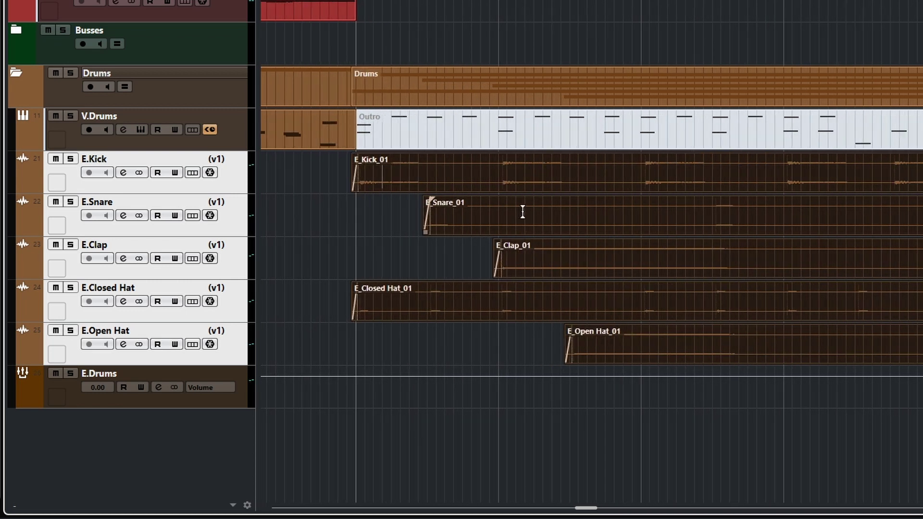
scroll(522, 211, up, 2)
scroll(530, 210, left, 5)
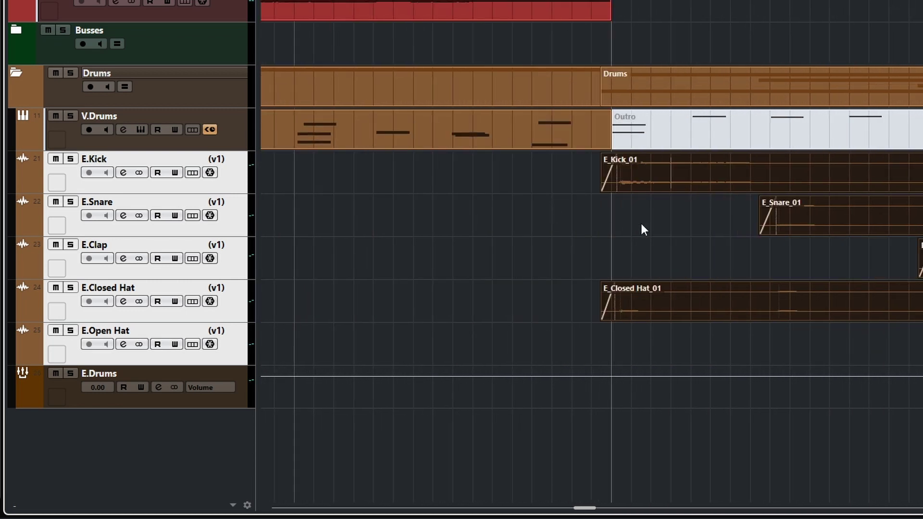
scroll(649, 223, up, 4)
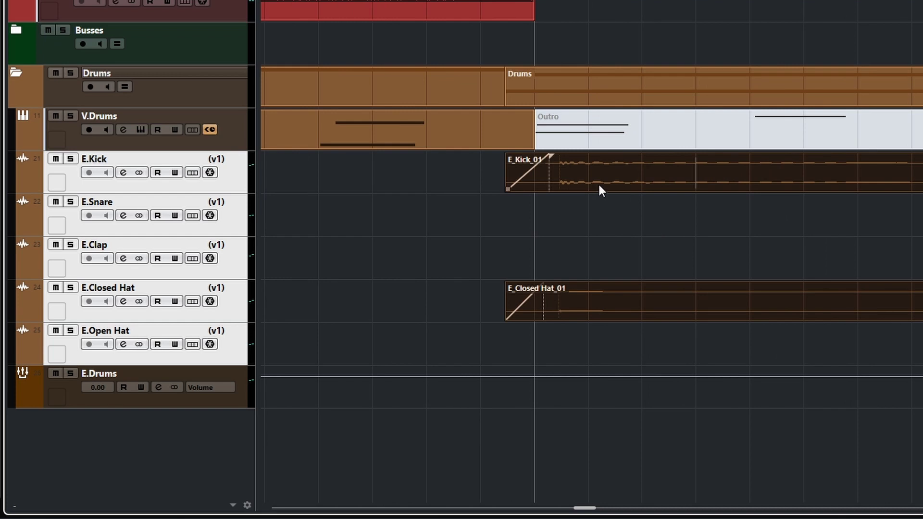
drag(592, 182, 575, 183)
scroll(609, 243, down, 2)
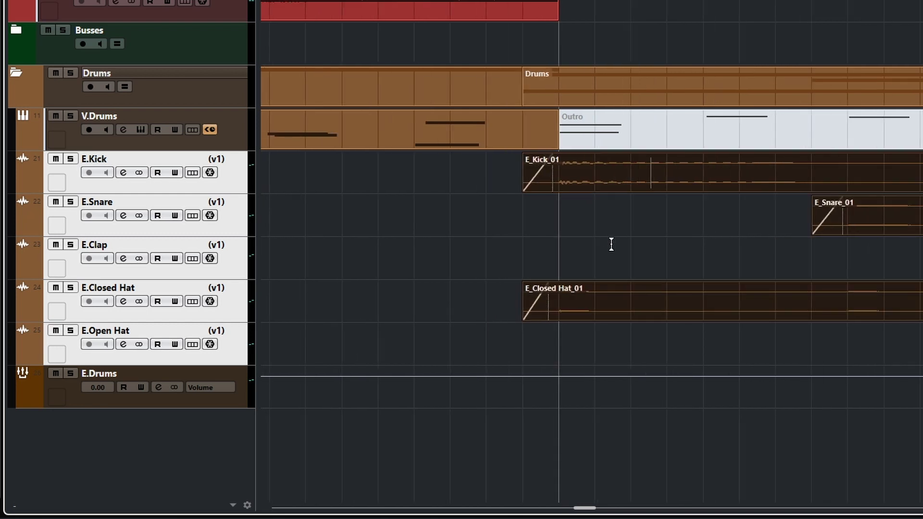
- Fine-tune the position of the copied electronic drum events so the first kick transient starts exactly on the Outro boundary
scroll(609, 244, up, 5)
scroll(609, 242, left, 5)
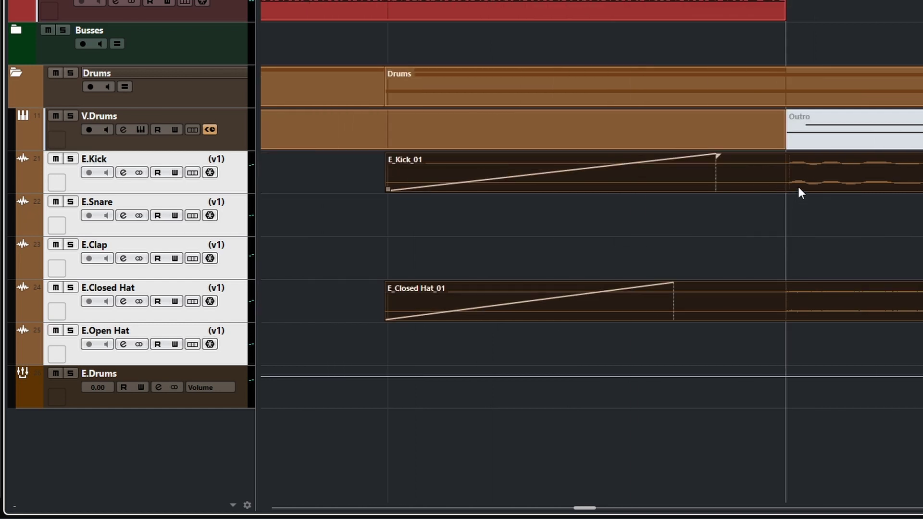
drag(798, 187, 801, 185)
scroll(815, 223, up, 3)
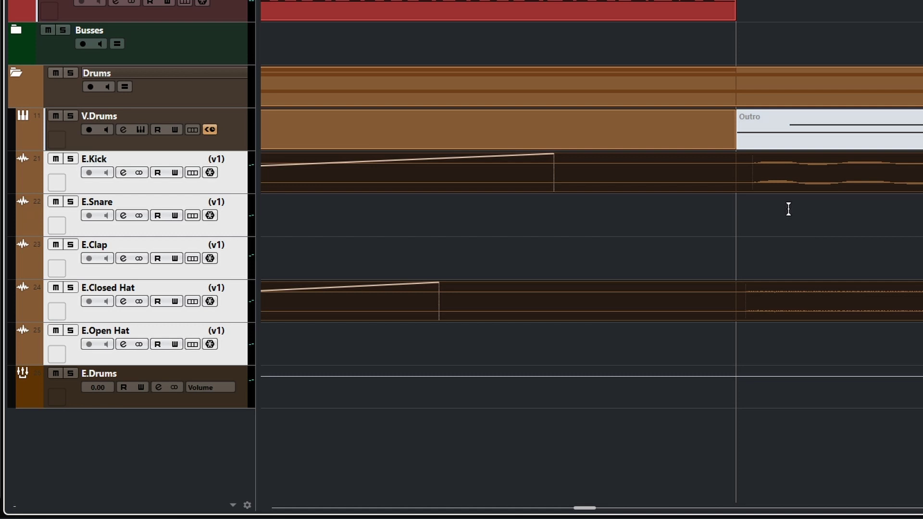
mouse_move(776, 184)
mouse_down()
mouse_move(762, 182)
mouse_move(772, 181)
mouse_up()
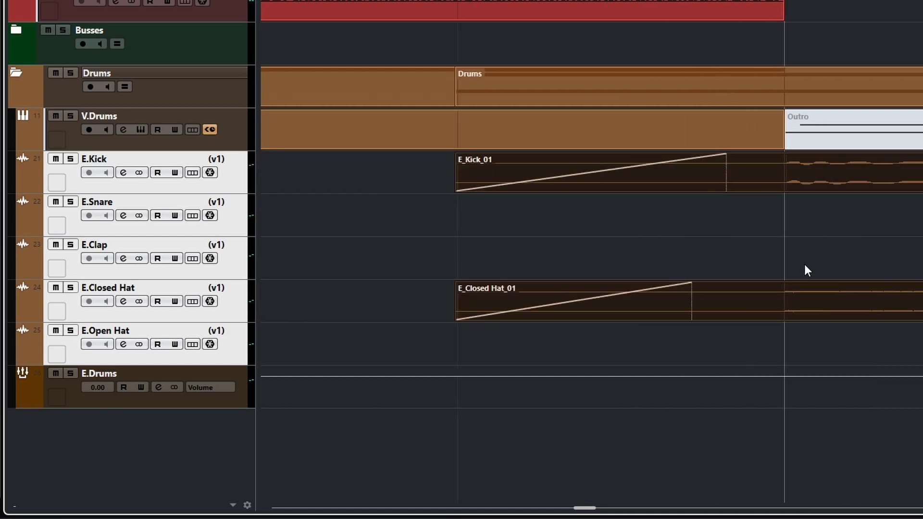
- Play back the transition into the Outro and its ending to check the copied electronic drums
scroll(808, 274, down, 8)
scroll(777, 325, down, 4)
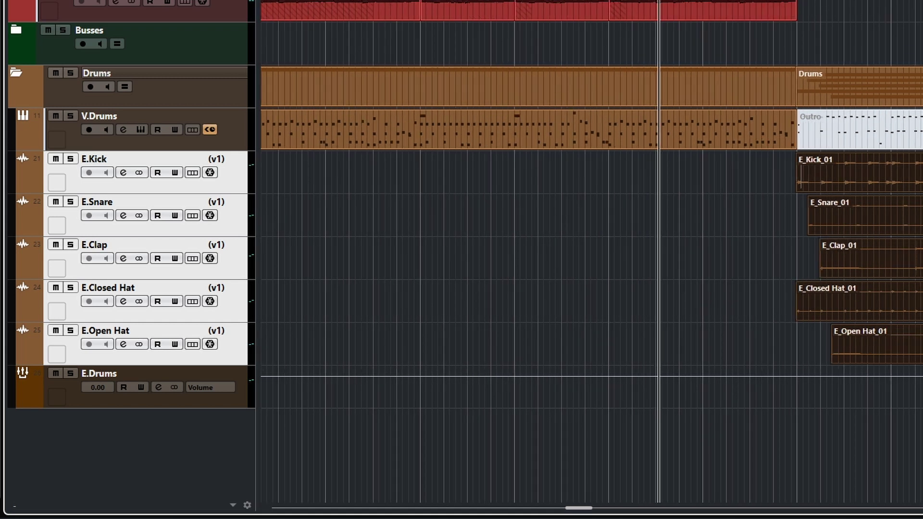
key(space)
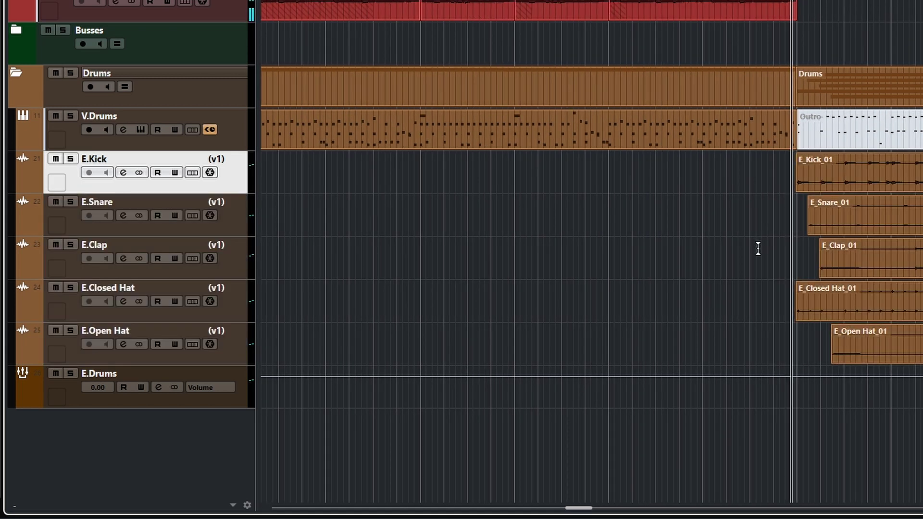
scroll(759, 250, right, 5)
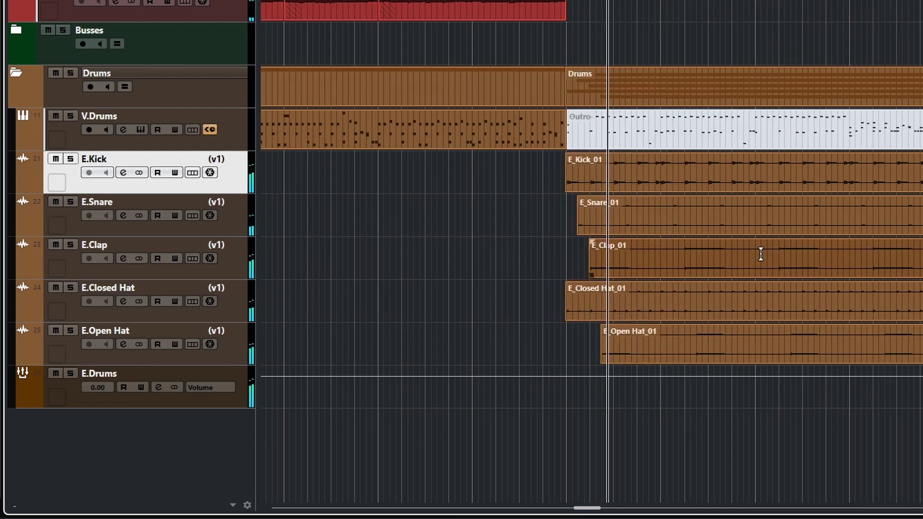
scroll(628, 261, right, 5)
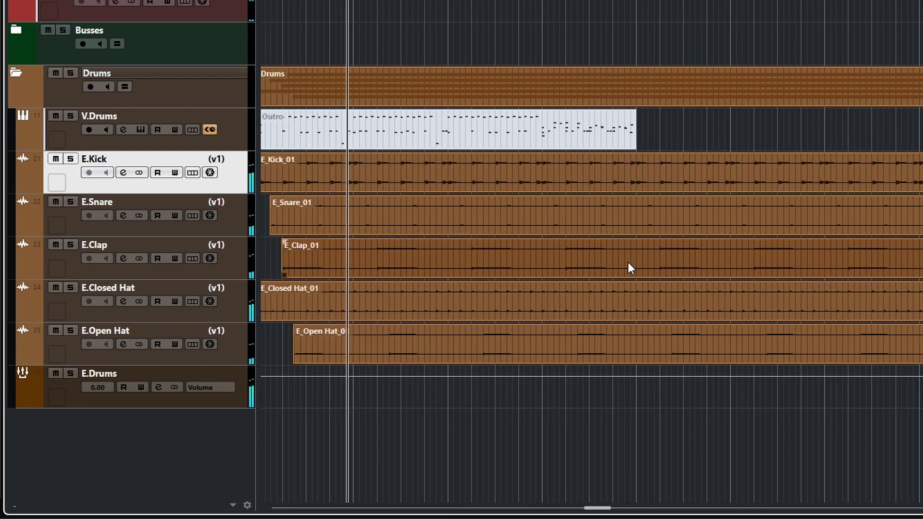
scroll(631, 270, left, 4)
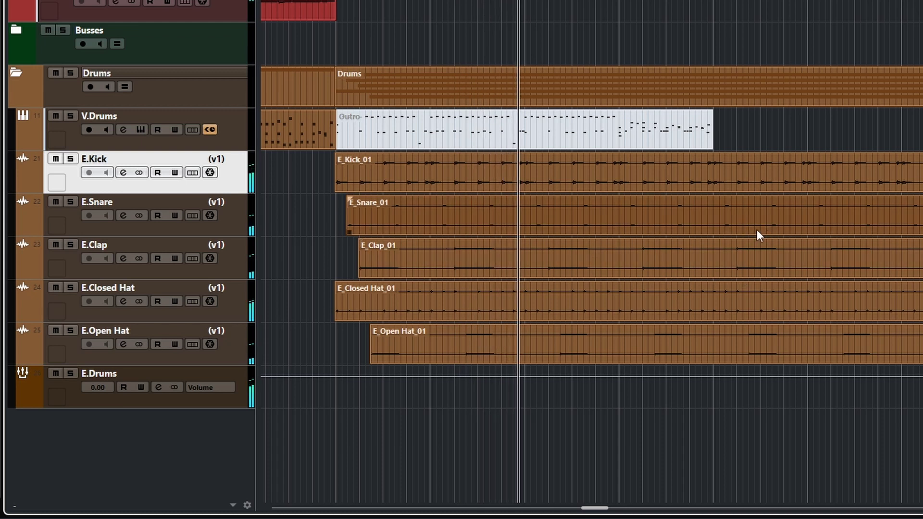
scroll(759, 257, right, 7)
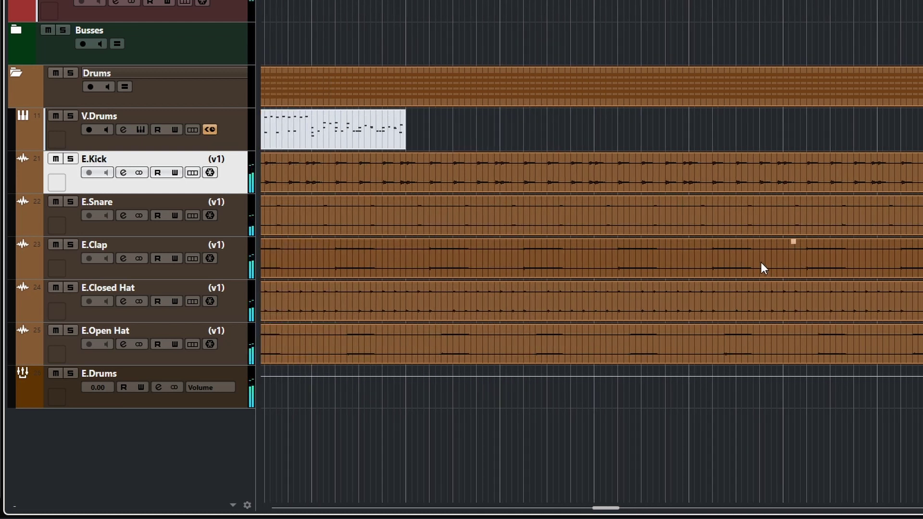
scroll(761, 264, left, 7)
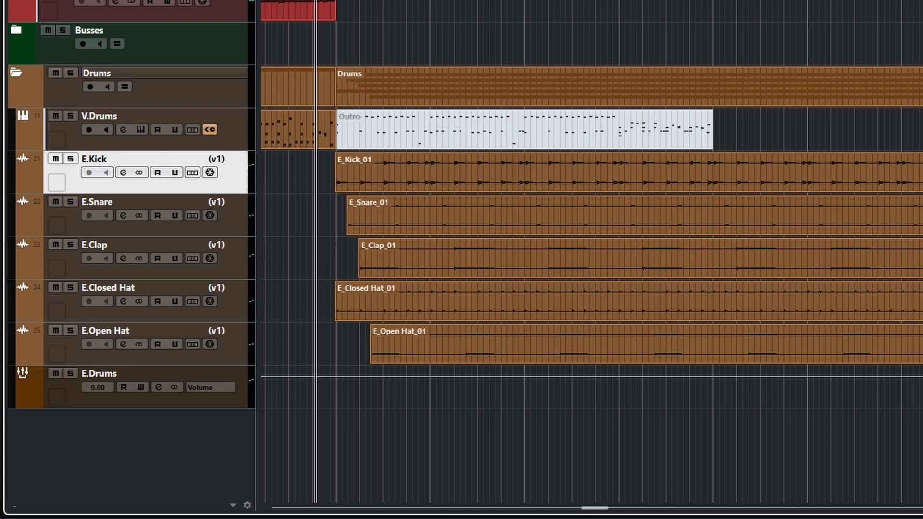
click(684, 1)
key(space)
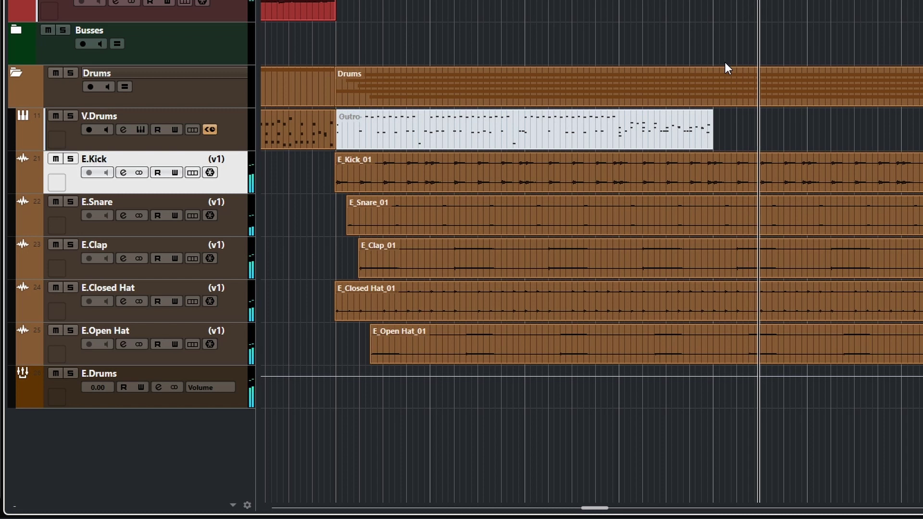
key(space)
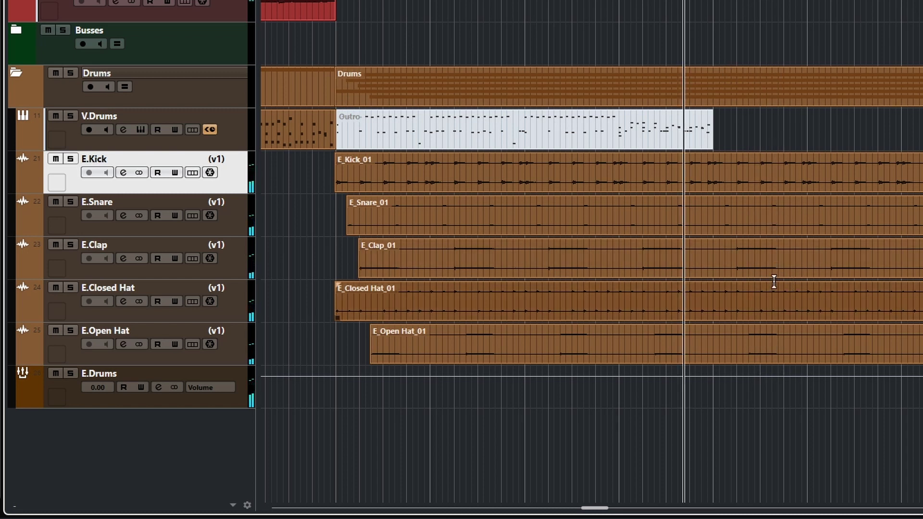
- Split the E.Open Hat event at the Outro part's end and the E.Closed Hat, E.Clap and E.Snare events just before it
scroll(771, 283, up, 2)
scroll(767, 283, up, 2)
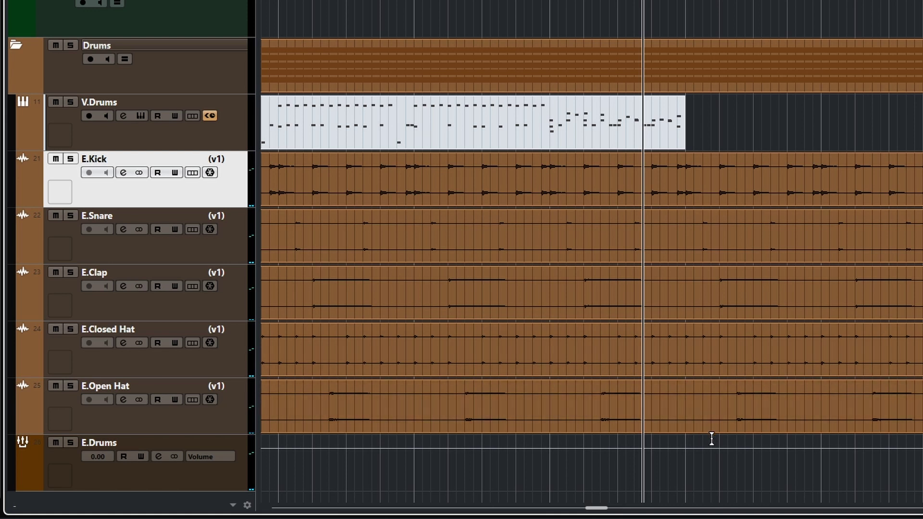
key(3)
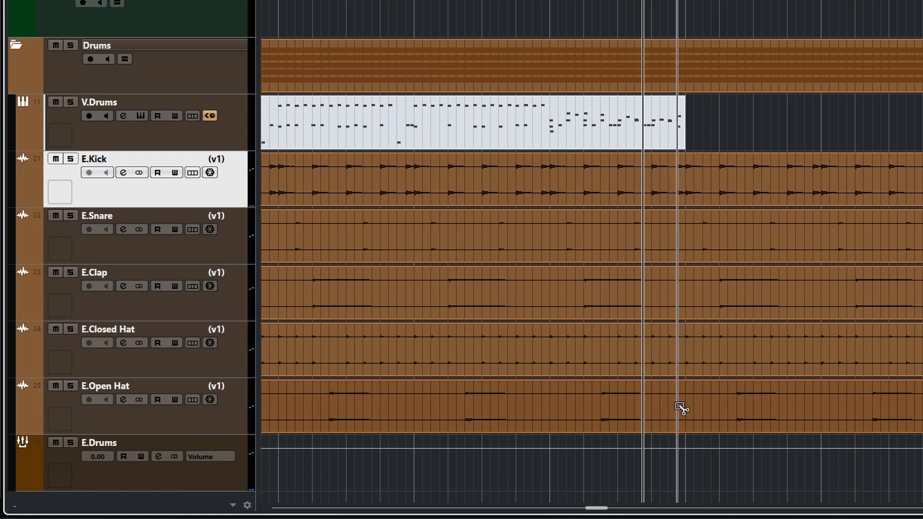
click(688, 411)
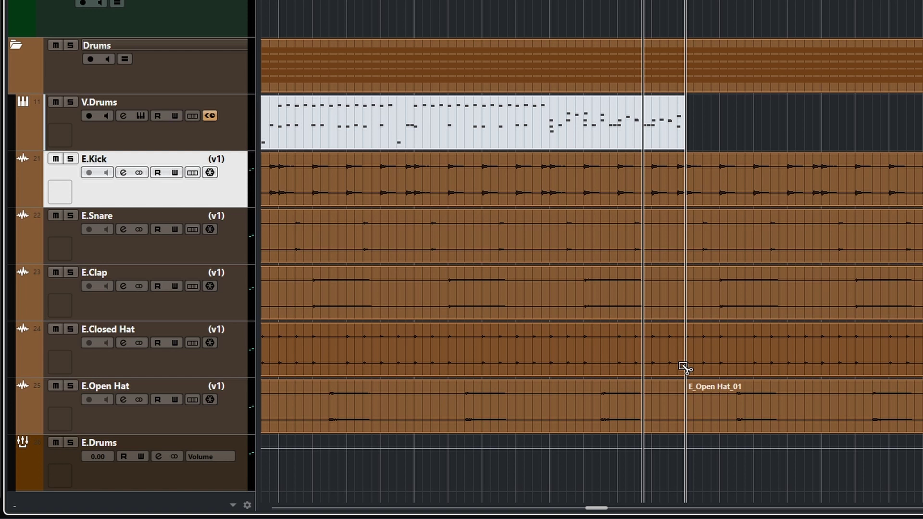
click(680, 354)
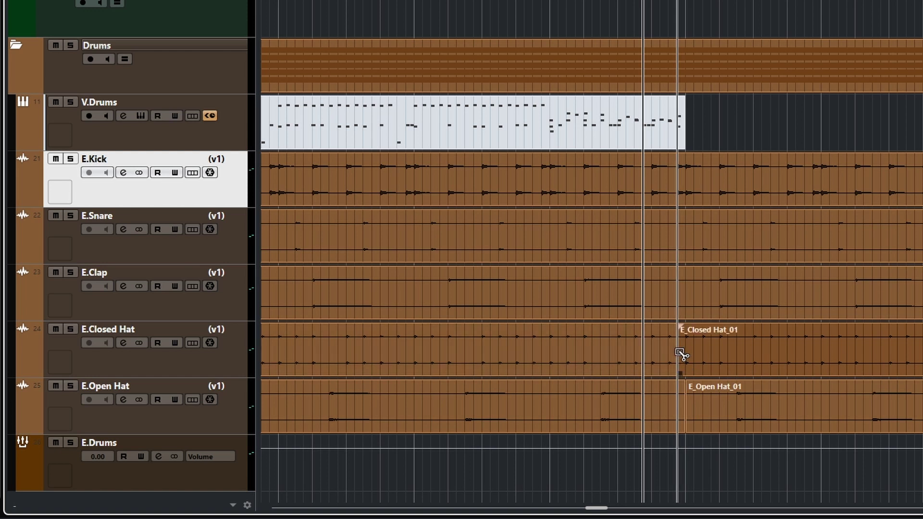
click(677, 295)
click(680, 231)
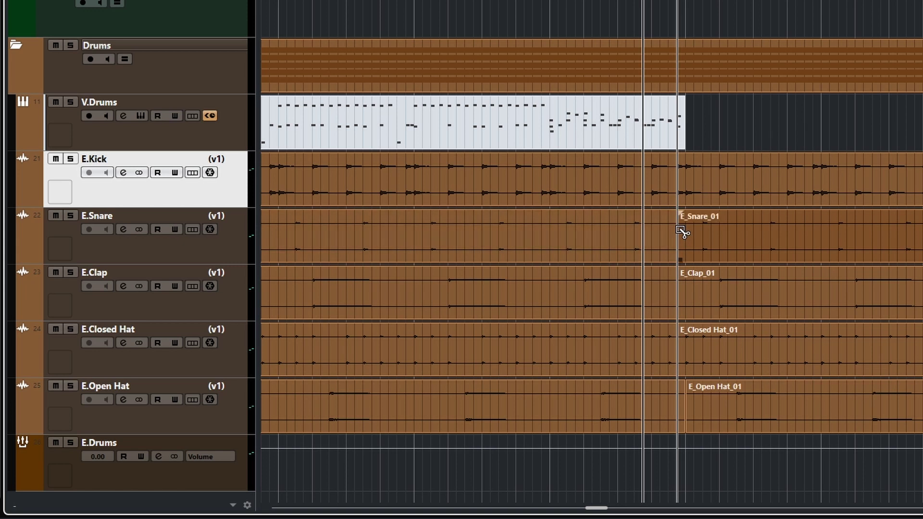
key(1)
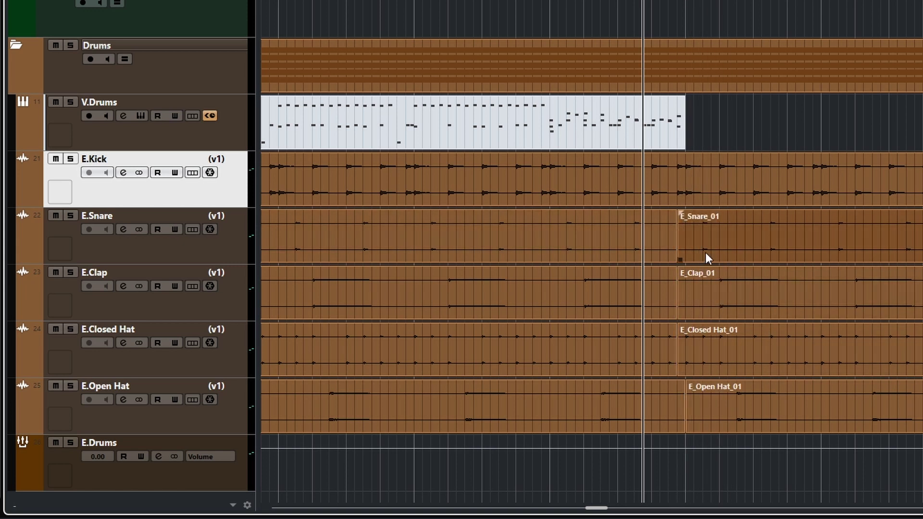
- Delete the leftover E.Snare, E.Closed Hat and E.Open Hat events after the splits at the Outro's end
click(717, 259)
key(Delete)
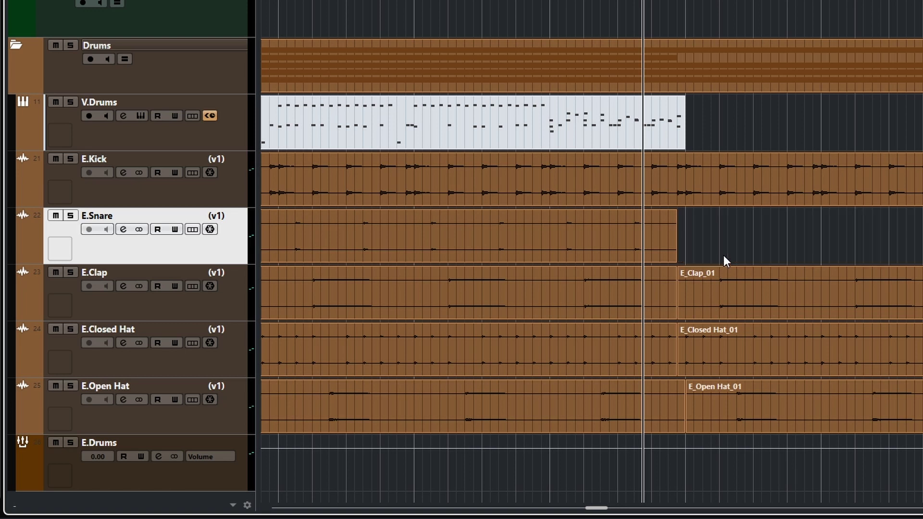
click(766, 351)
key(Delete)
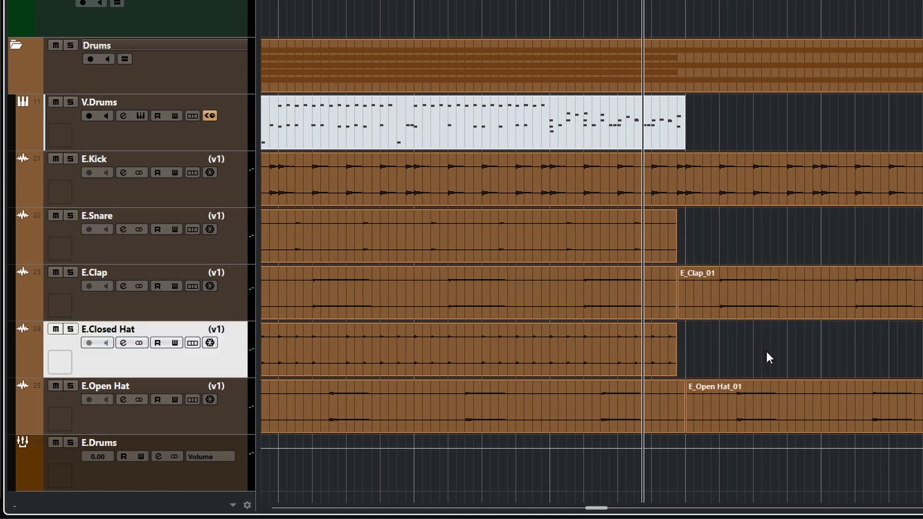
click(818, 414)
key(Delete)
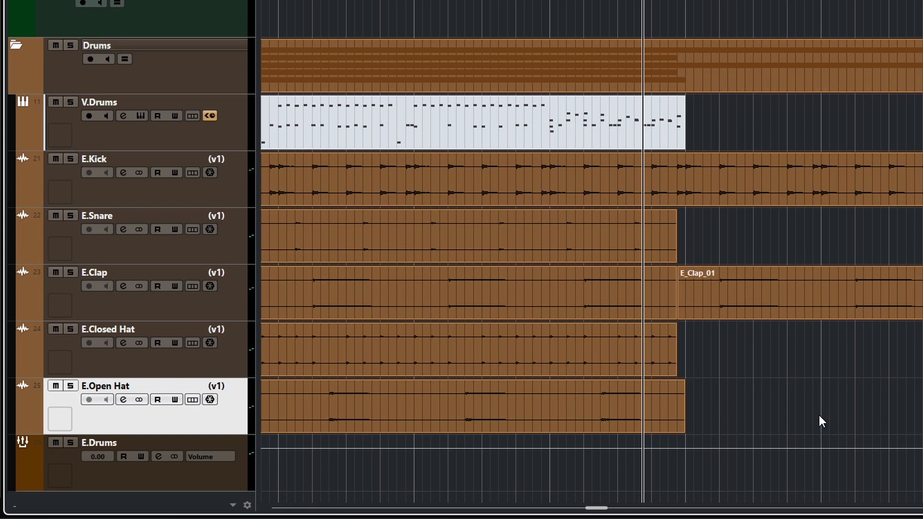
- Trim the remaining E.Clap event to just before its first clap and place that clap about half a beat after the Outro's end
click(723, 303)
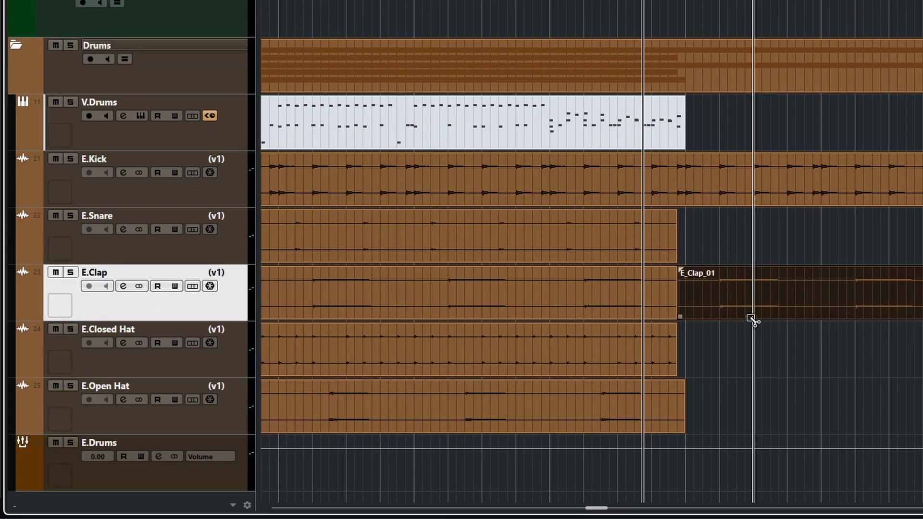
scroll(704, 325, up, 2)
scroll(783, 340, up, 2)
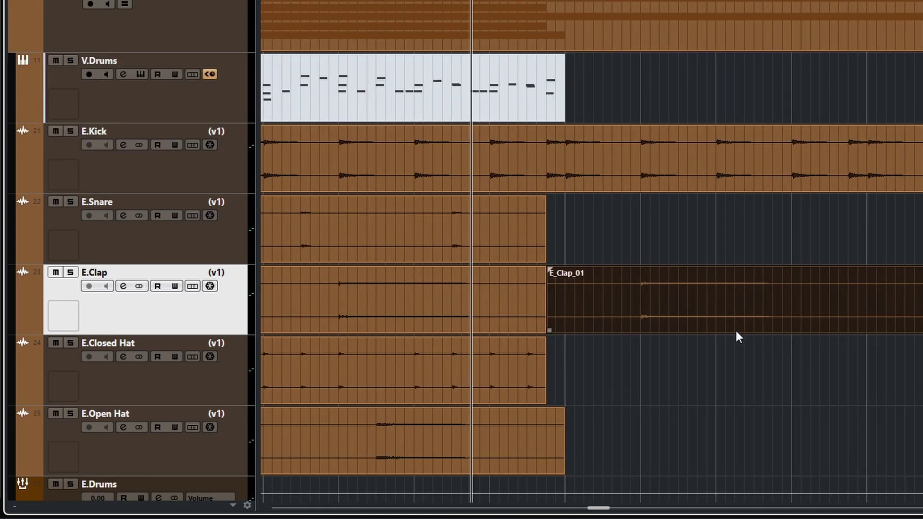
drag(396, 335, 547, 326)
scroll(553, 330, up, 2)
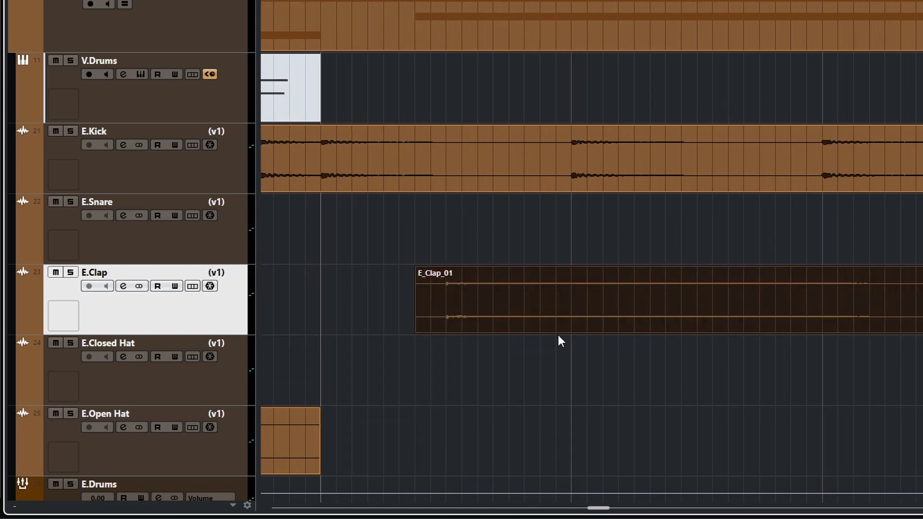
scroll(555, 334, up, 1)
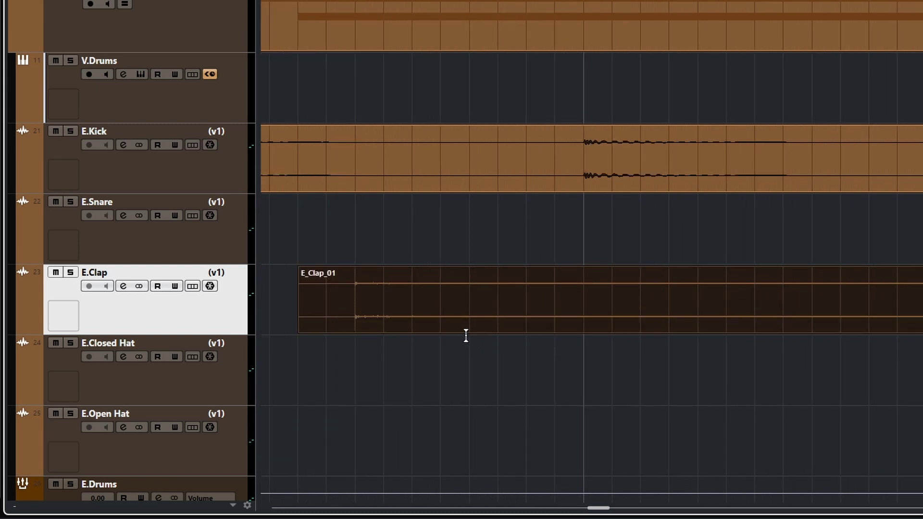
scroll(475, 327, down, 4)
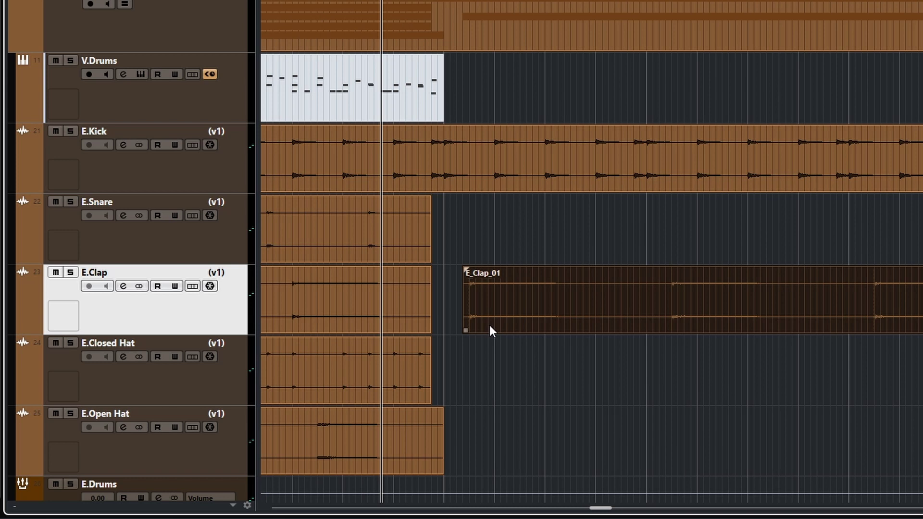
- Play the ending, split the E.Kick event after its hit at the Outro's end, and delete the rest
key(space)
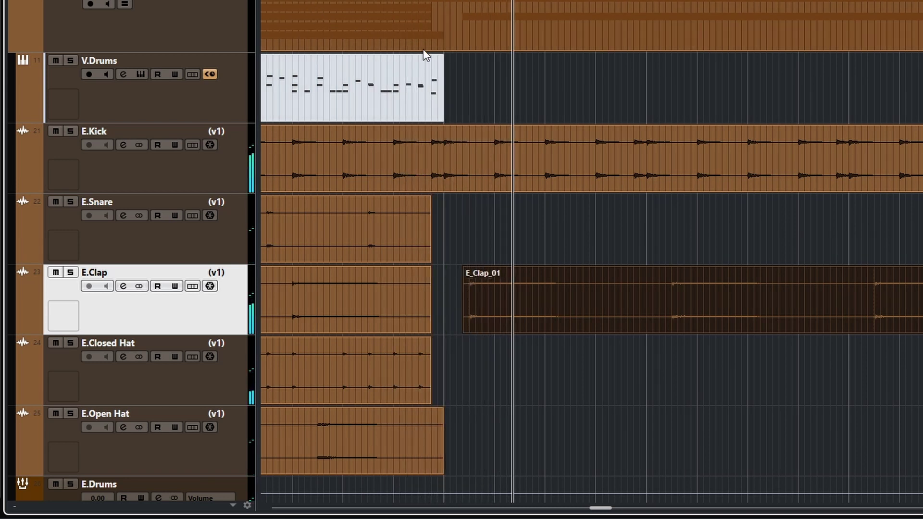
key(space)
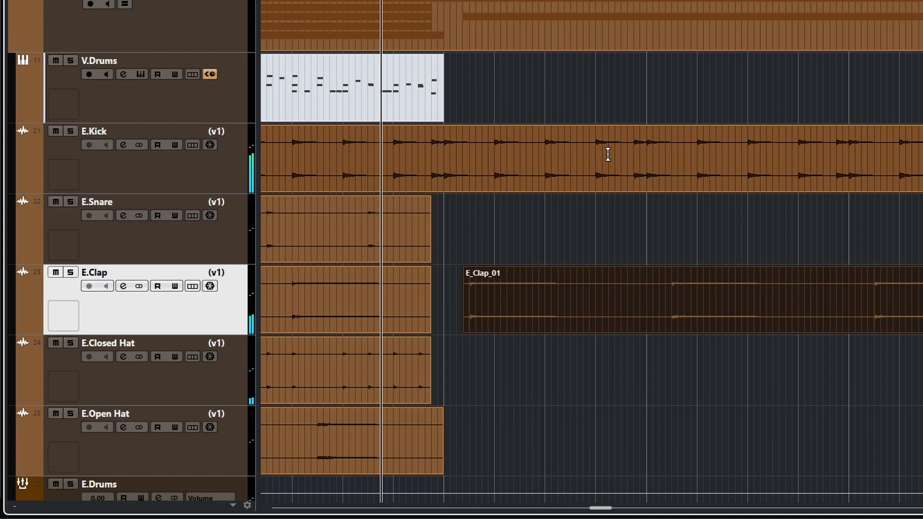
alt+click(489, 163)
click(549, 172)
key(Delete)
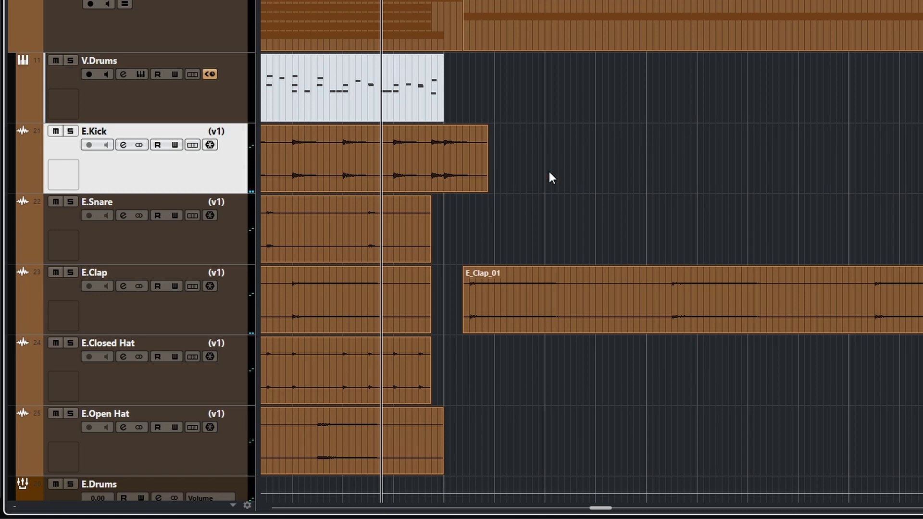
- Split the moved E.Clap event after its first clap has decayed and delete the remaining claps
alt+click(594, 316)
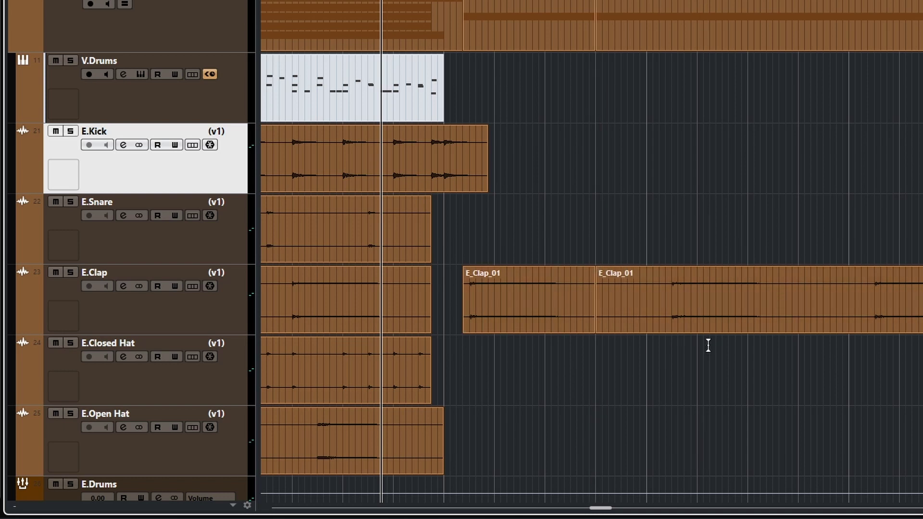
click(678, 324)
key(Delete)
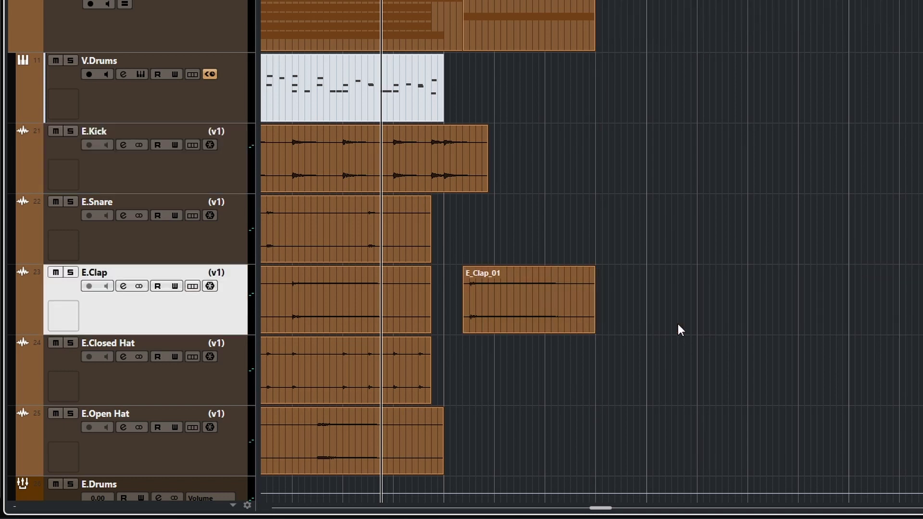
click(422, 323)
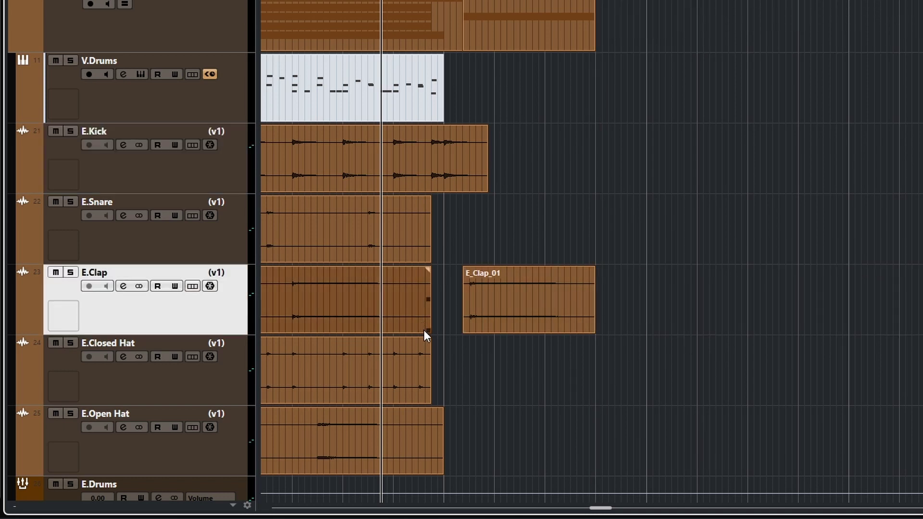
click(476, 308)
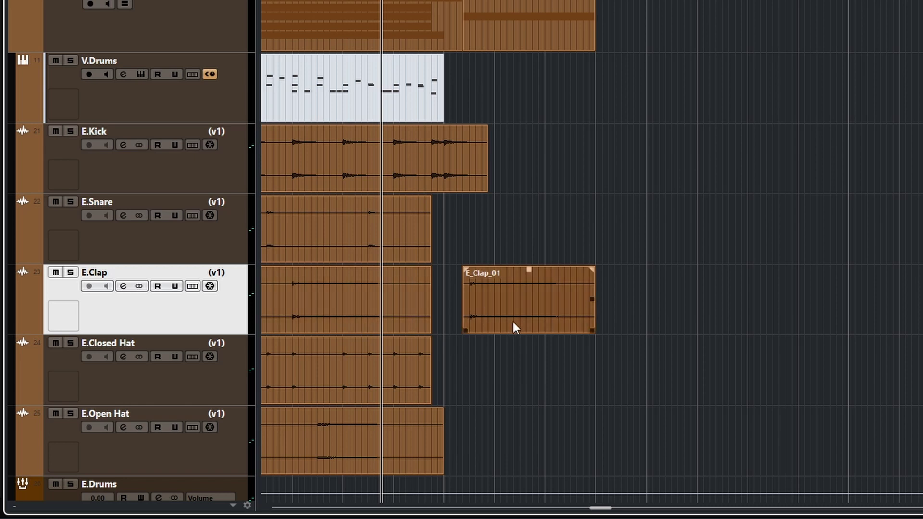
- Play back the Outro's last bars to check the trimmed electronic drums and the final clap
scroll(512, 321, up, 3)
scroll(541, 320, down, 4)
scroll(577, 367, left, 4)
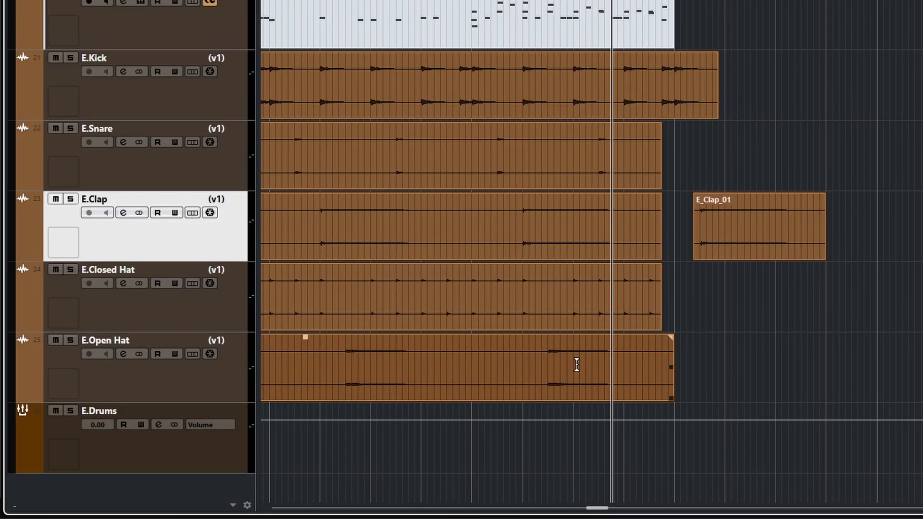
key(space)
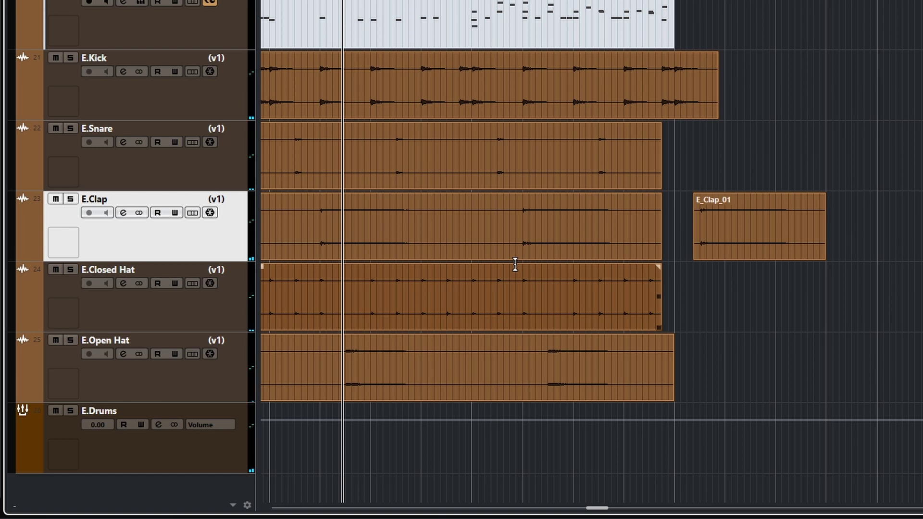
- Look over the trimmed electronic drum events across the Outro up to the final clap
click(356, 76)
click(750, 200)
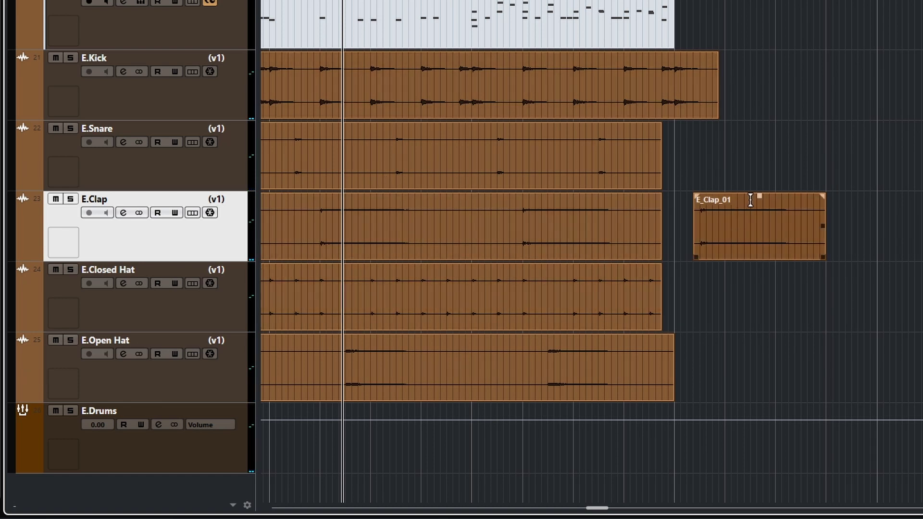
click(753, 263)
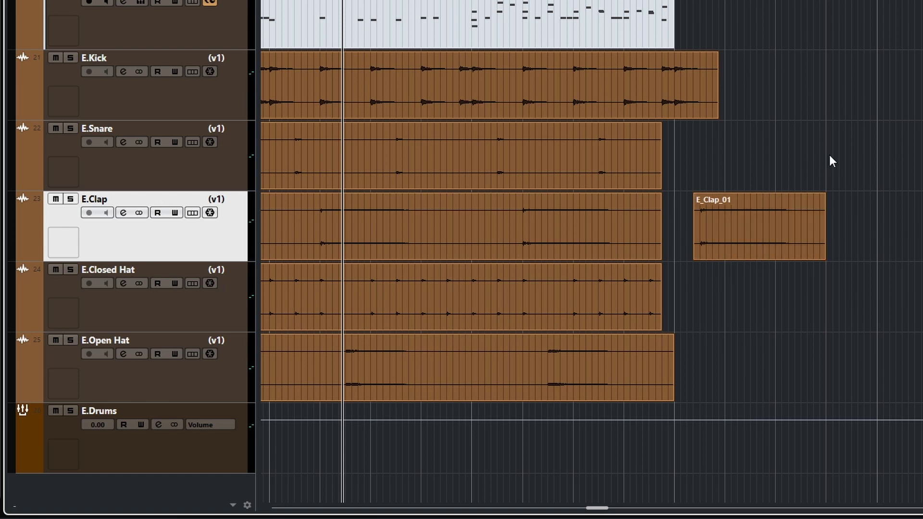
scroll(727, 361, up, 2)
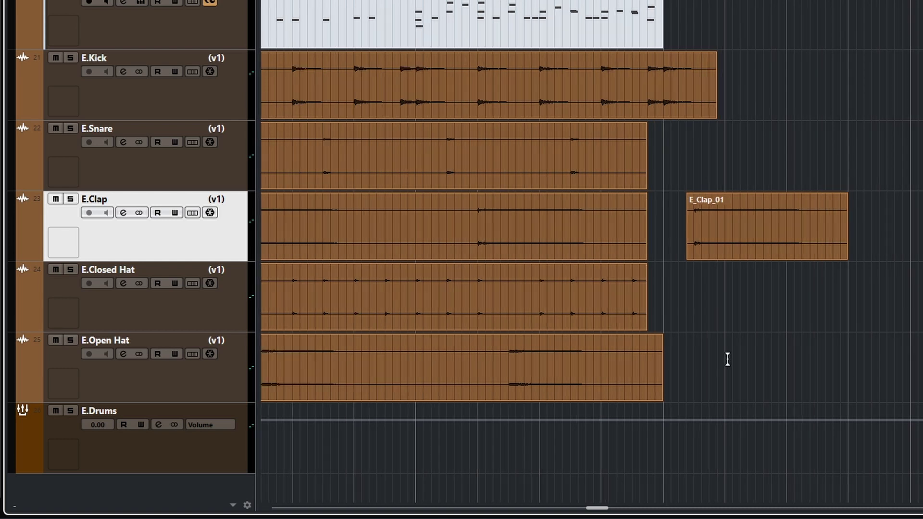
scroll(750, 354, down, 6)
scroll(789, 309, down, 1)
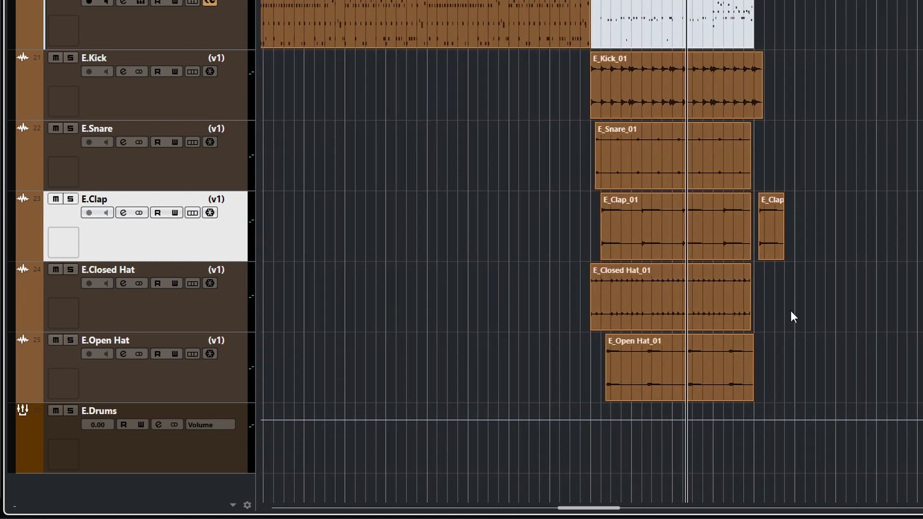
scroll(787, 366, down, 1)
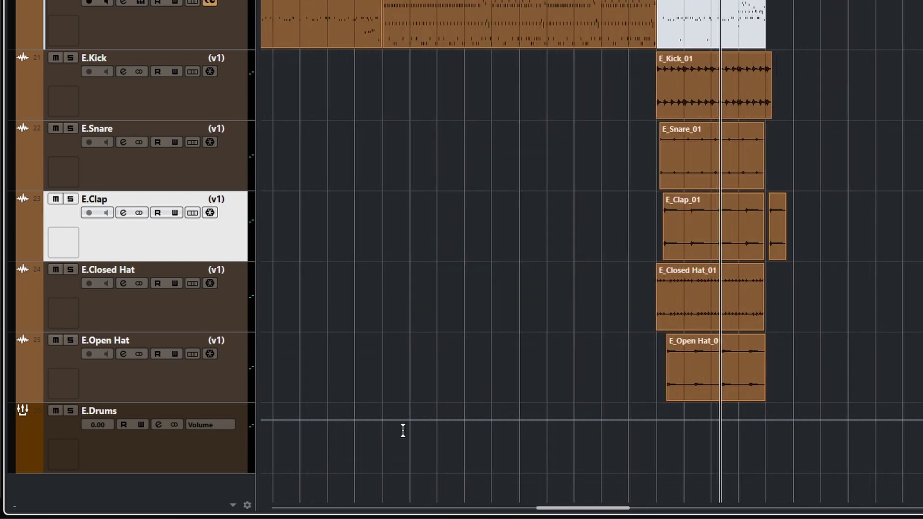
scroll(643, 313, up, 3)
scroll(645, 313, down, 3)
scroll(644, 307, up, 3)
scroll(644, 301, down, 2)
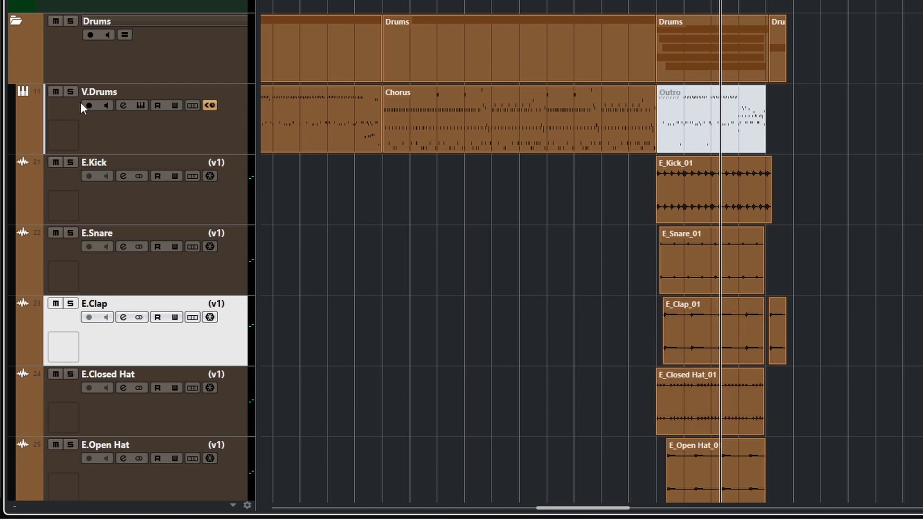
- Collapse the Drums folder and play back the Chorus leading into the bridge section
click(14, 23)
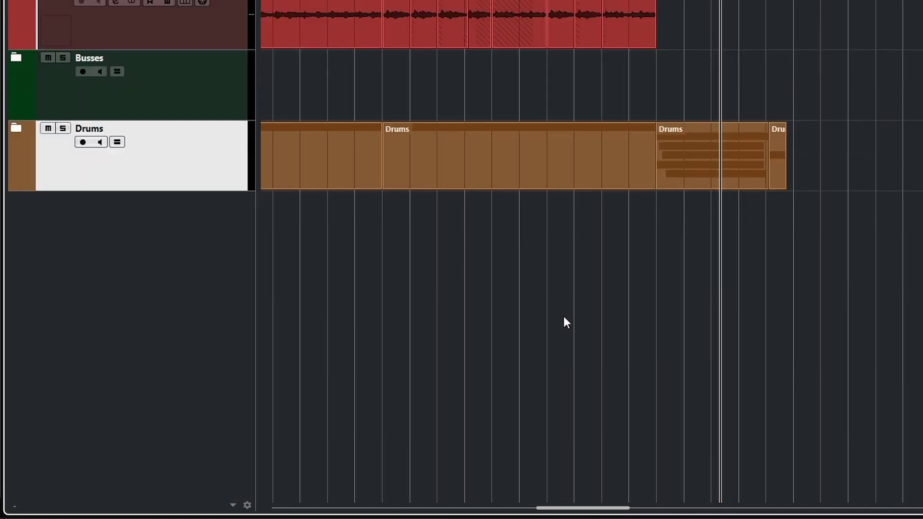
scroll(569, 321, left, 5)
scroll(663, 360, down, 5)
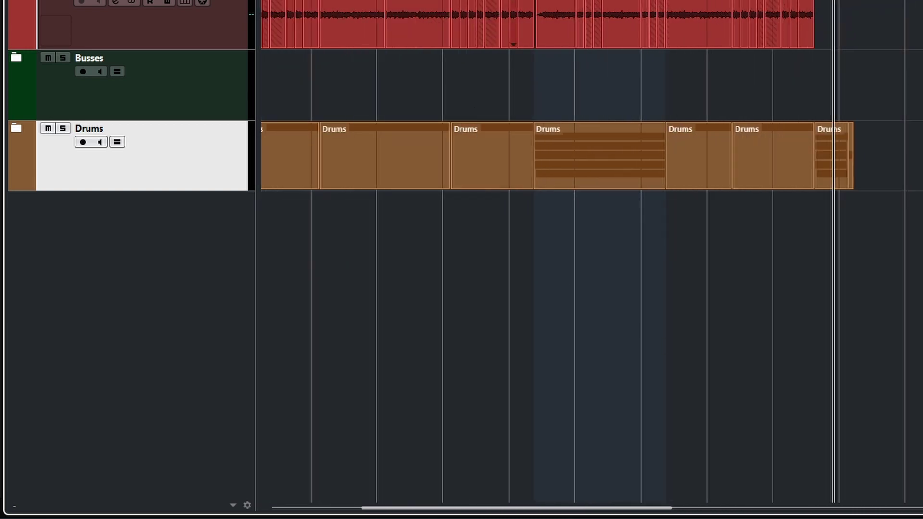
key(space)
key(space)
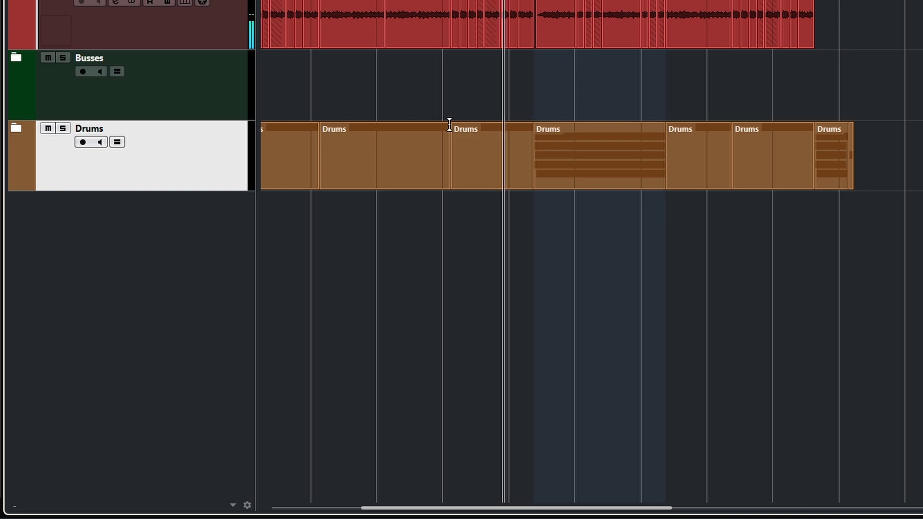
- Expand the Drums folder and listen to the electronic drums' entrance at the start of the bridge section
click(17, 128)
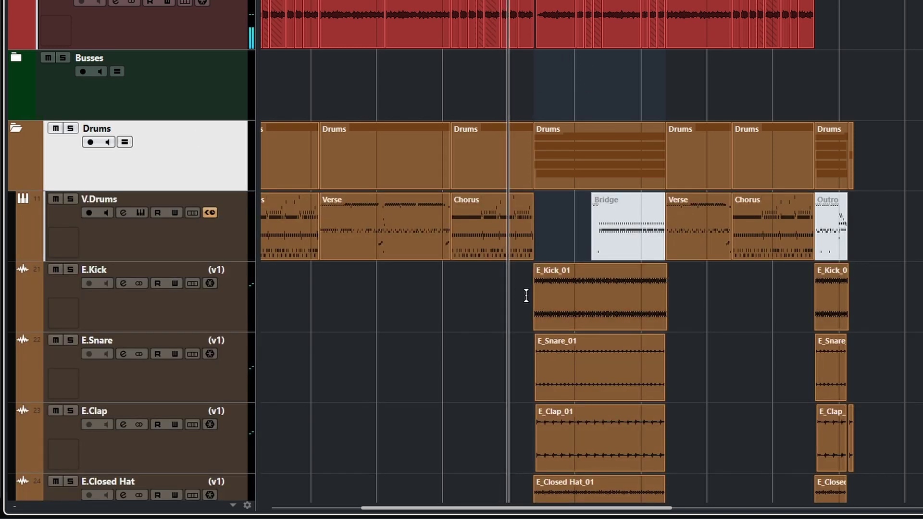
scroll(491, 315, down, 5)
scroll(587, 257, down, 3)
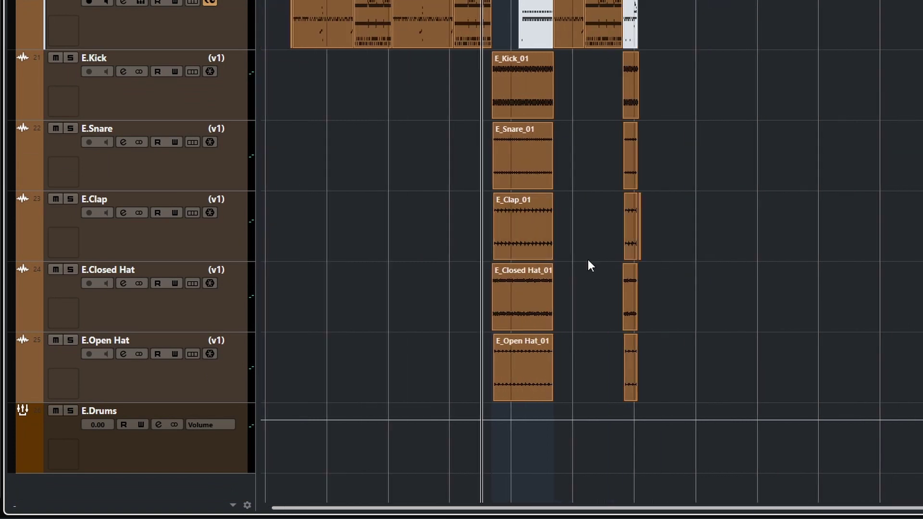
scroll(587, 259, up, 5)
scroll(587, 252, up, 3)
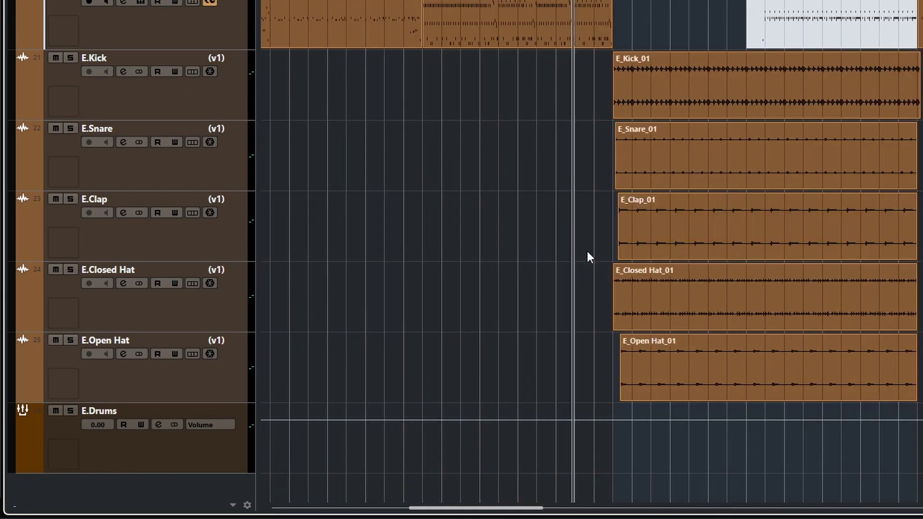
scroll(610, 273, up, 4)
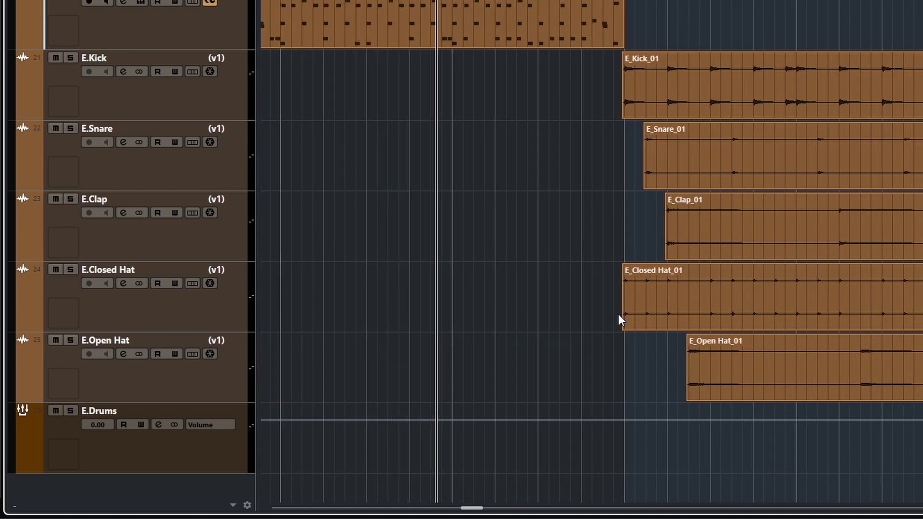
scroll(615, 315, left, 2)
scroll(611, 316, up, 2)
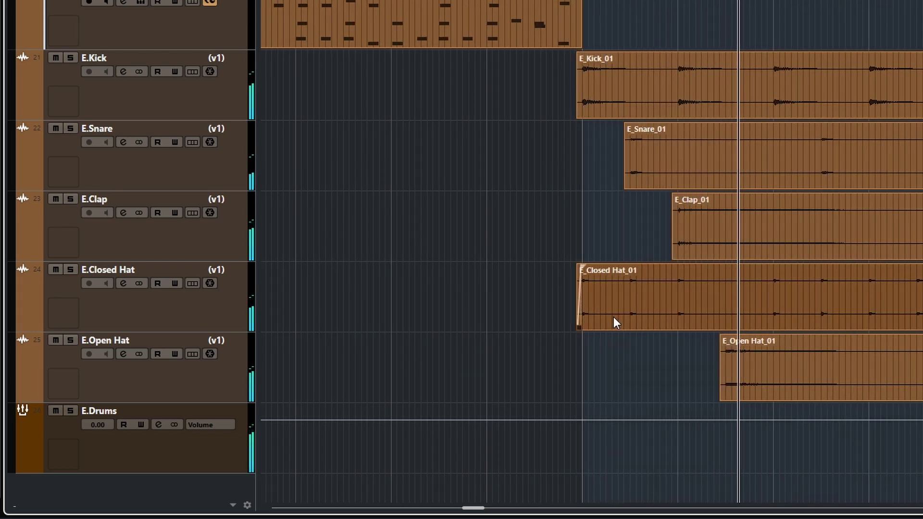
scroll(613, 316, down, 2)
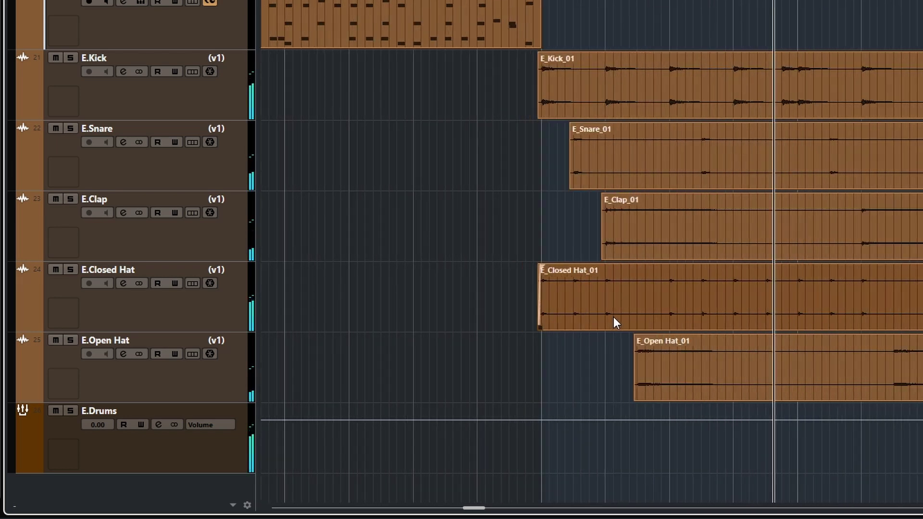
scroll(614, 316, down, 1)
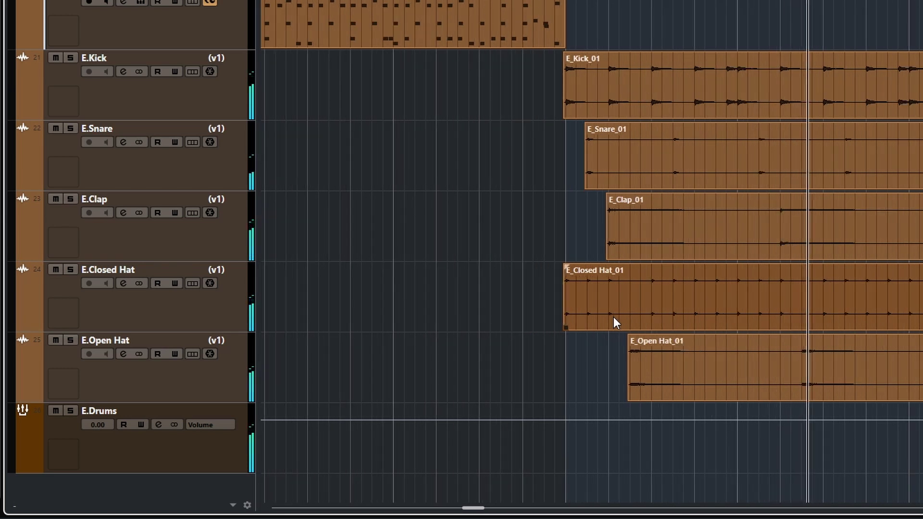
scroll(619, 314, down, 2)
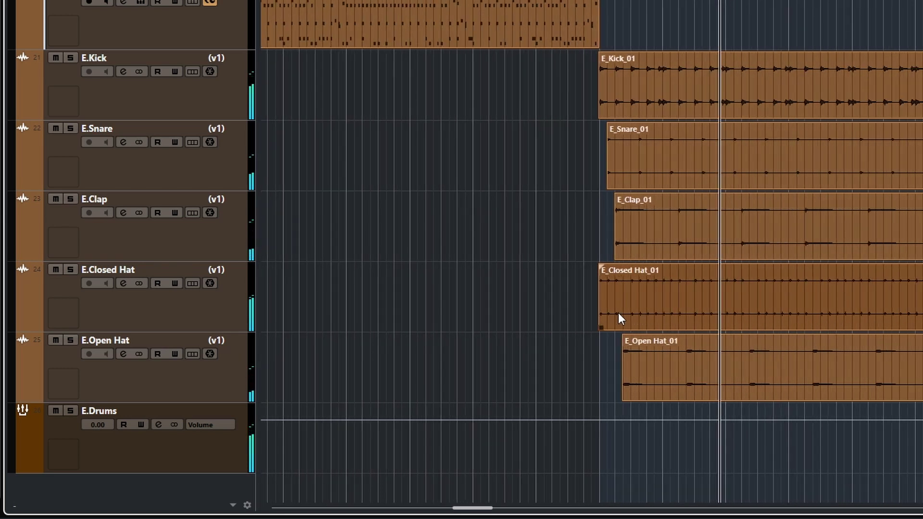
scroll(619, 313, up, 3)
scroll(618, 310, down, 3)
scroll(618, 306, up, 3)
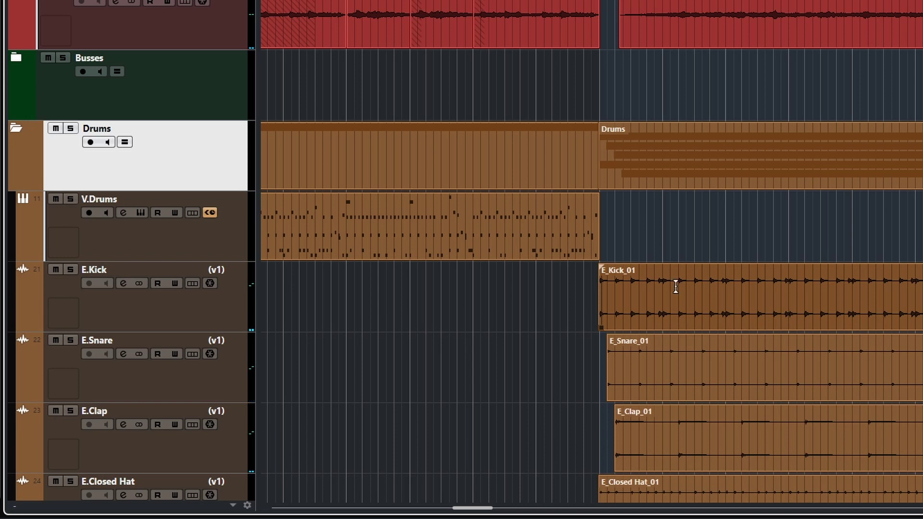
- Split the bridge section's E.Clap event after its first clap and move that clap earlier to the start of the E.Kick event
scroll(675, 282, down, 3)
click(651, 255)
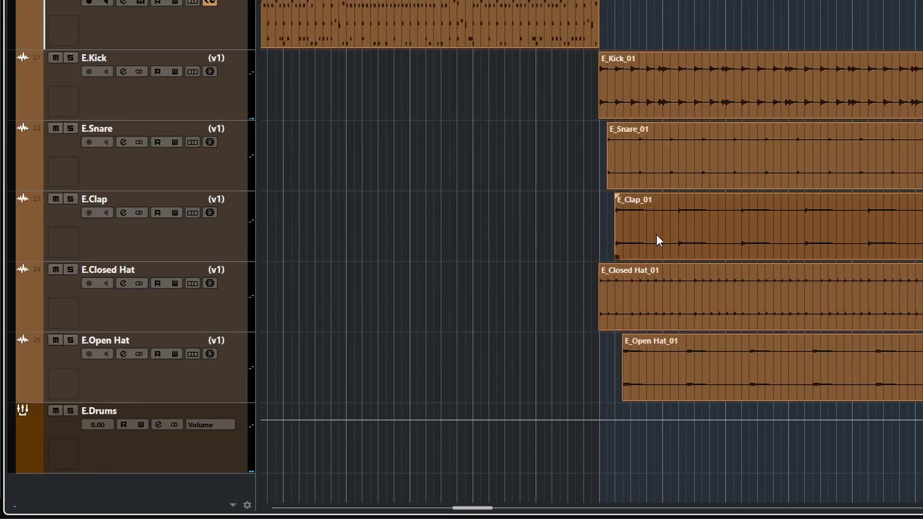
key(3)
click(655, 234)
key(1)
drag(634, 247, 619, 246)
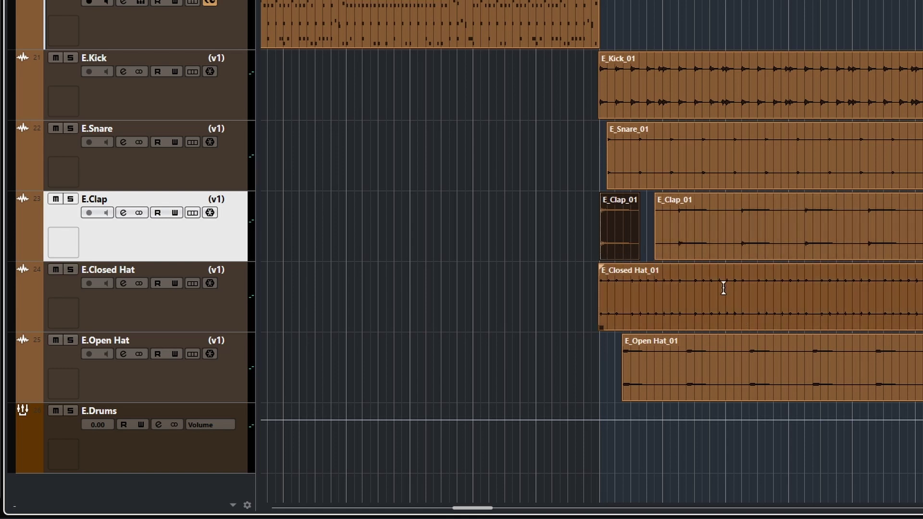
- Split the E.Snare and E.Clap events one bar into V.Drums' Bridge event, where its main groove begins
scroll(724, 287, right, 3)
scroll(790, 299, down, 5)
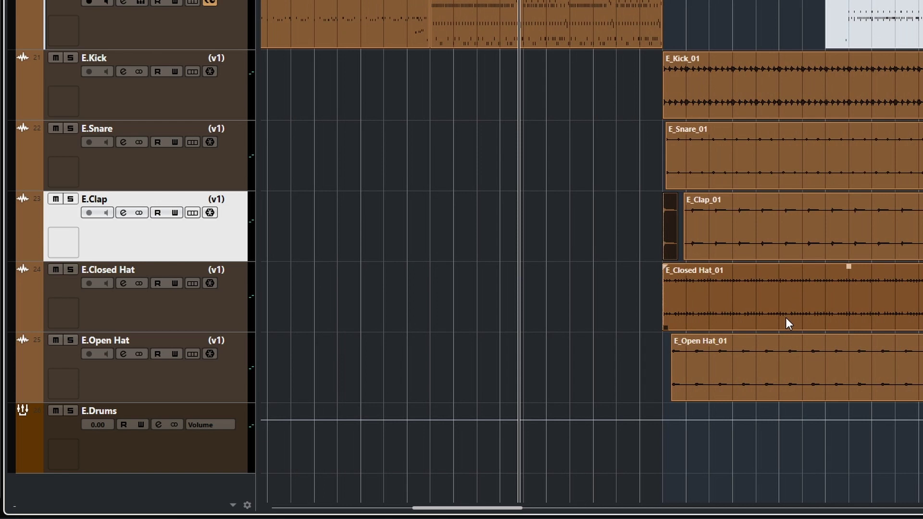
scroll(787, 322, up, 3)
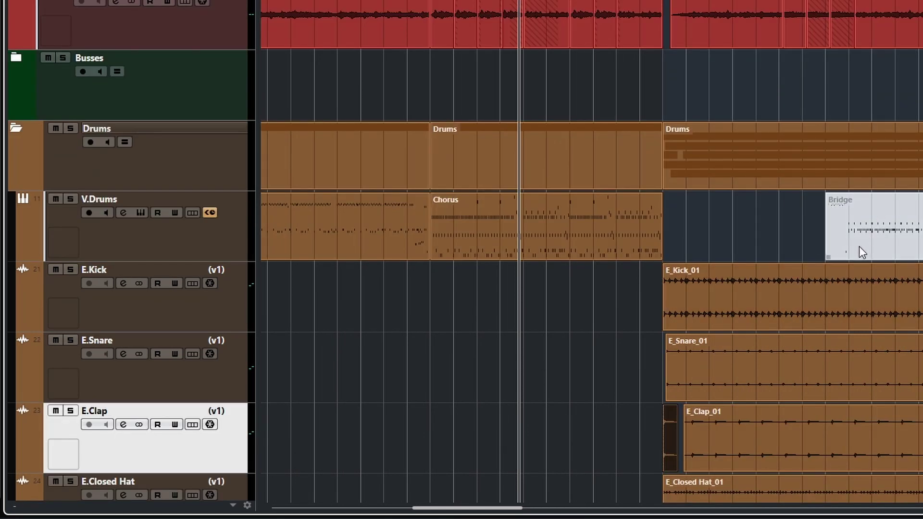
scroll(858, 246, right, 2)
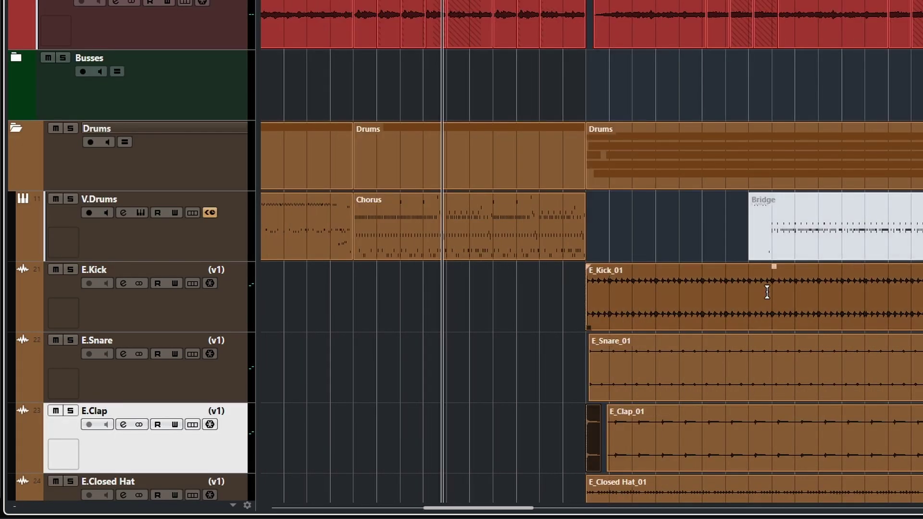
scroll(768, 292, down, 1)
scroll(771, 298, up, 5)
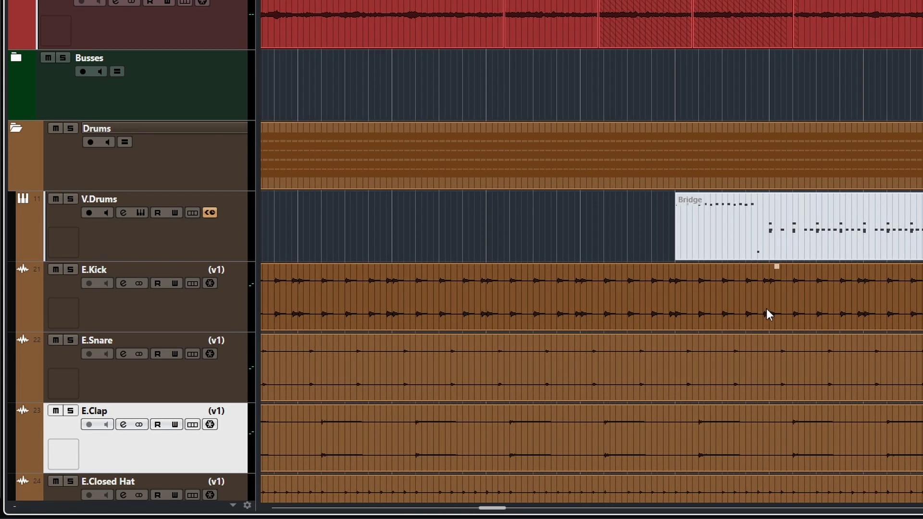
scroll(765, 310, up, 4)
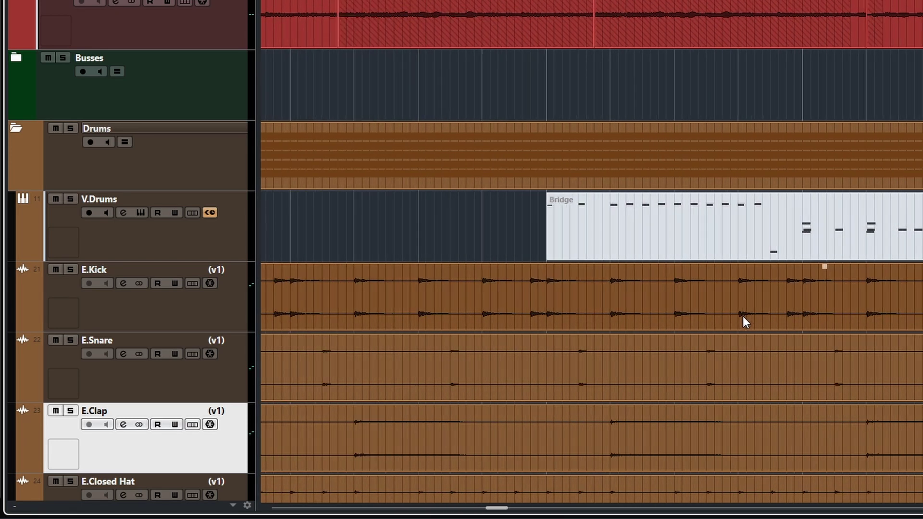
scroll(744, 317, down, 1)
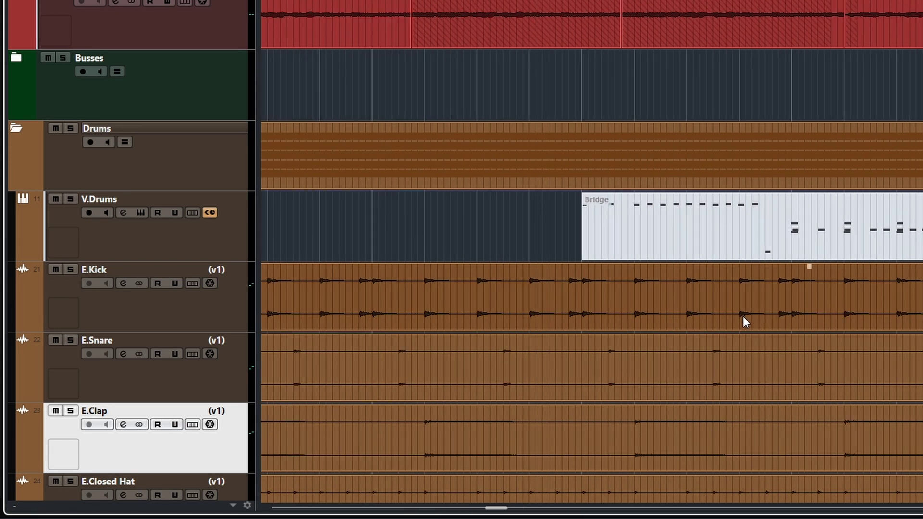
scroll(743, 316, down, 4)
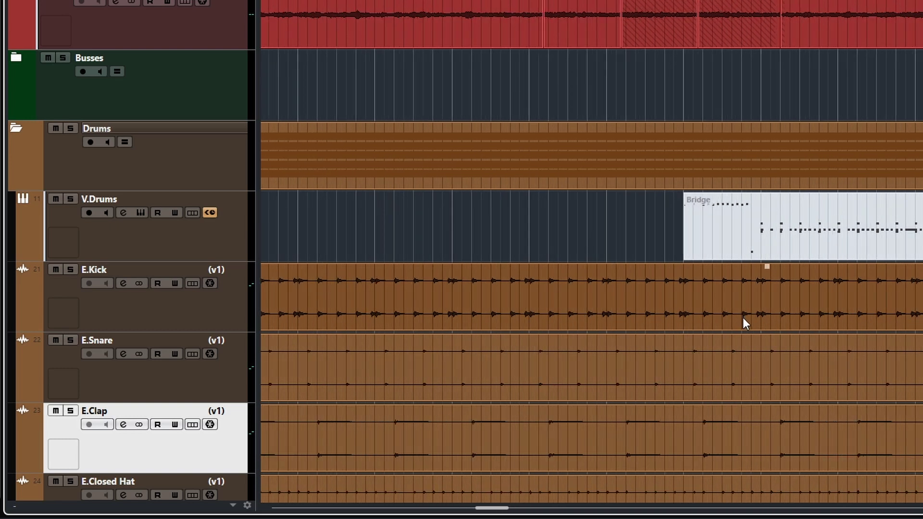
scroll(743, 317, down, 2)
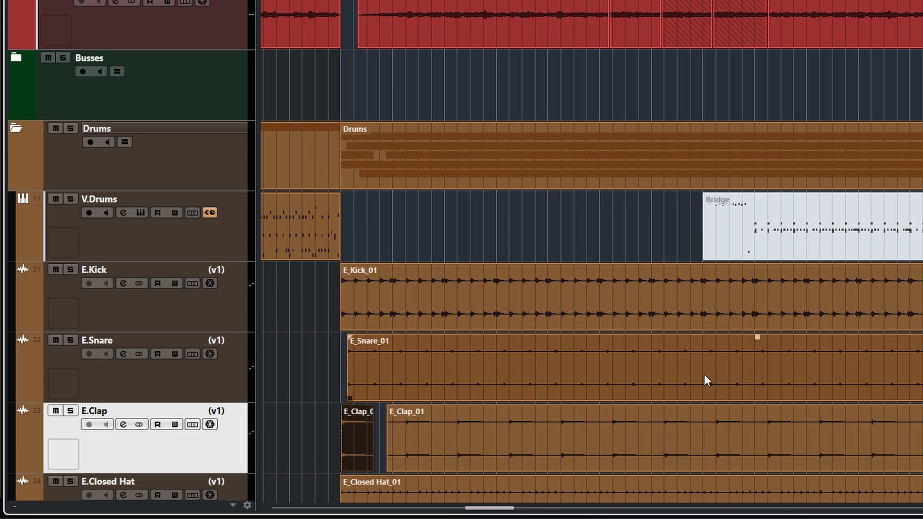
key(3)
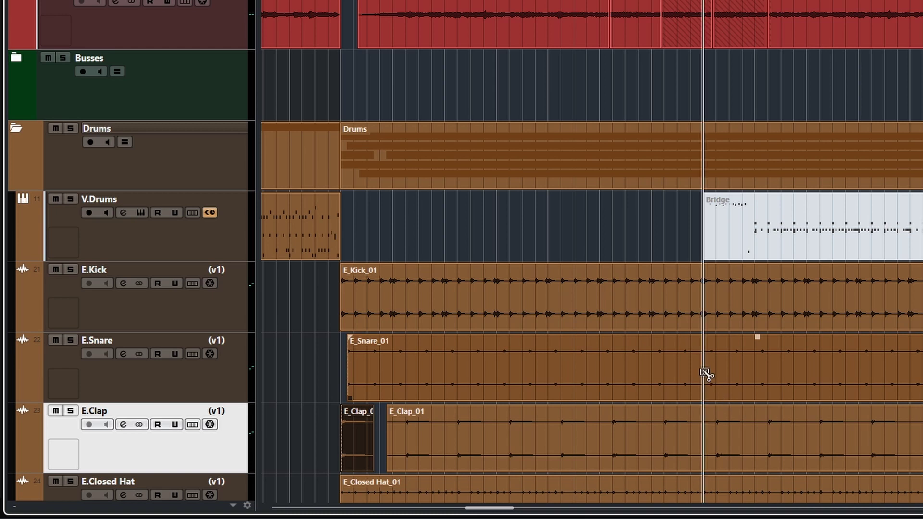
click(759, 378)
key(1)
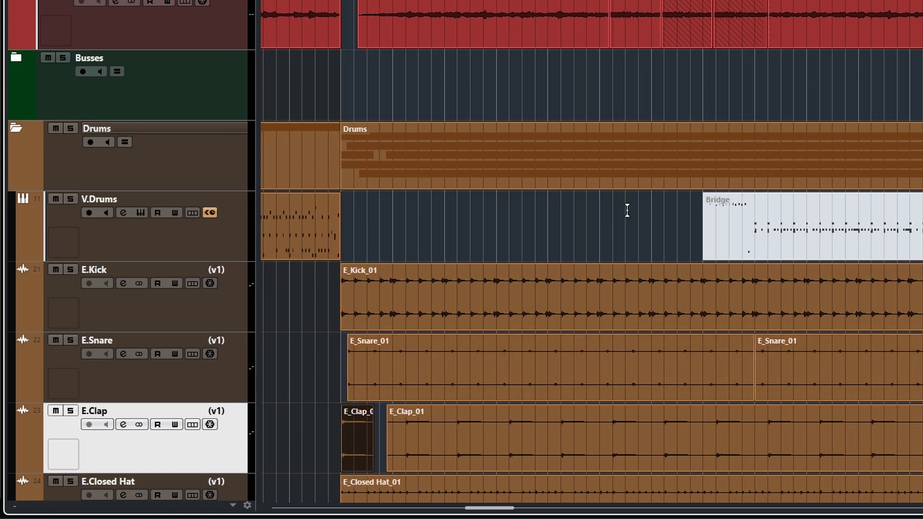
alt+click(761, 440)
- Split the E.Closed Hat event two beats before the Bridge event's start and the E.Open Hat event one beat after it
scroll(763, 440, down, 3)
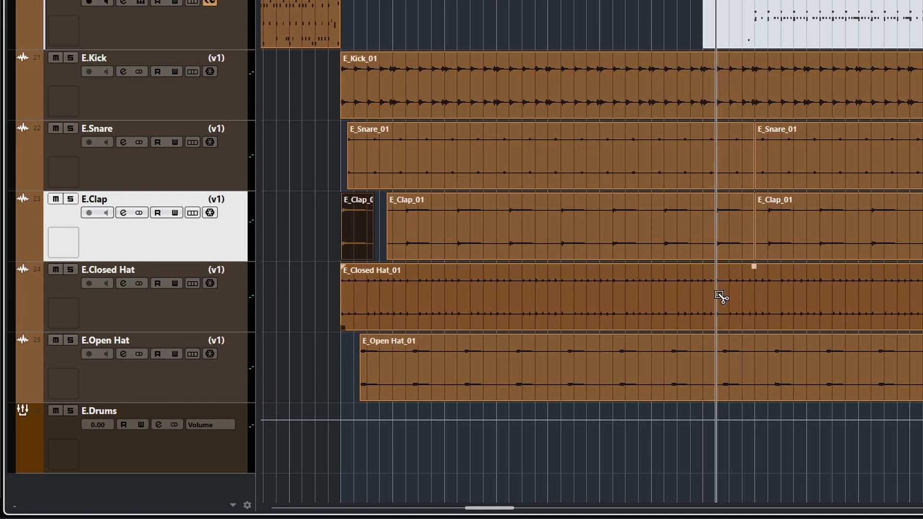
click(676, 306)
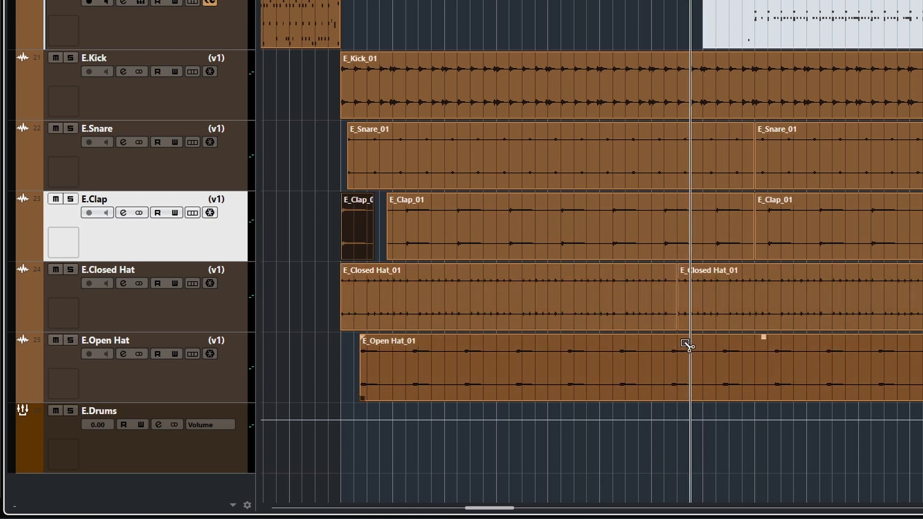
click(714, 367)
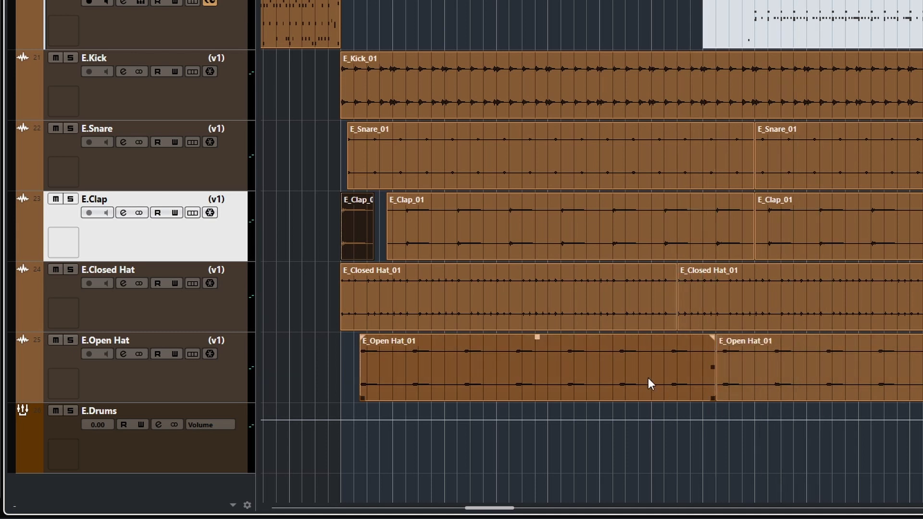
- Mute the first parts of the split E.Open Hat, E.Closed Hat, E.Clap and E.Snare events in the bridge
click(608, 370)
click(608, 297)
click(614, 226)
click(611, 154)
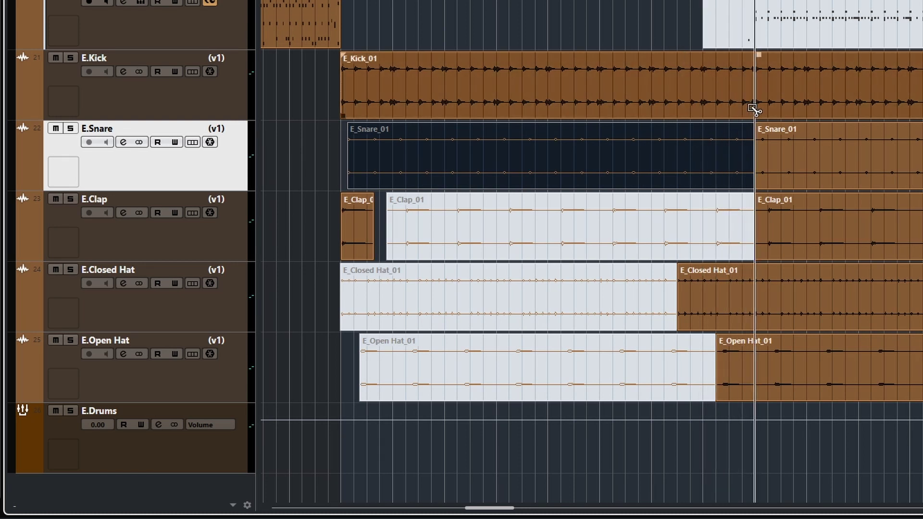
- Split the E.Kick event at the same point as E.Snare and E.Clap, and mute its first part
scroll(781, 115, down, 2)
scroll(782, 119, up, 4)
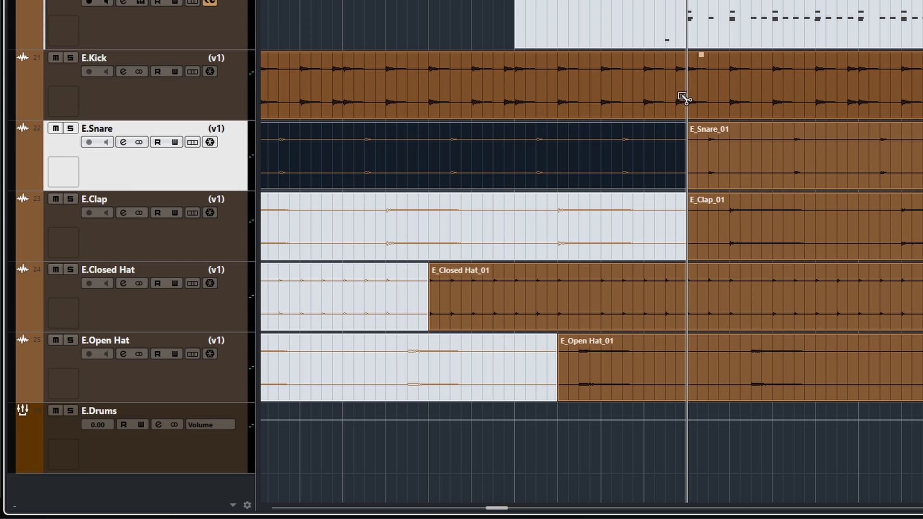
click(686, 103)
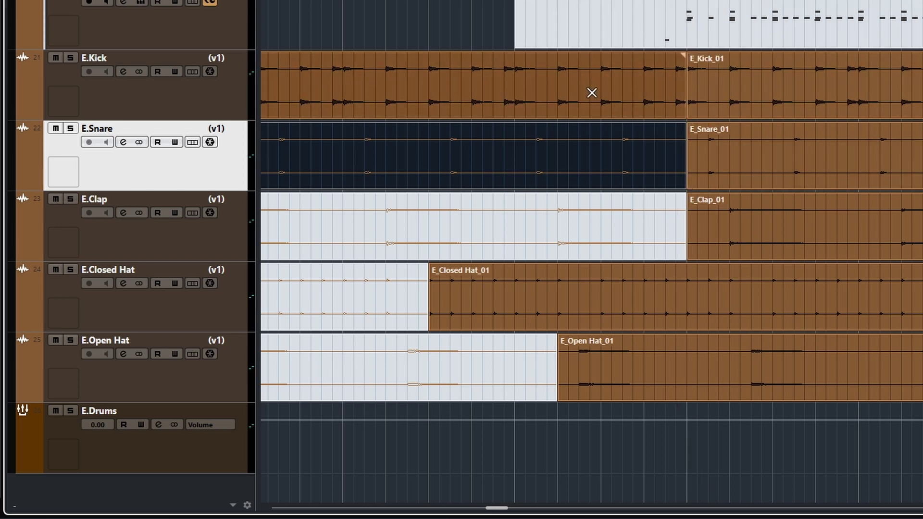
key(Up)
- Listen to the start of the bridge with the first parts of the electronic drums muted and only the opening clap active
scroll(683, 161, down, 4)
scroll(697, 180, down, 1)
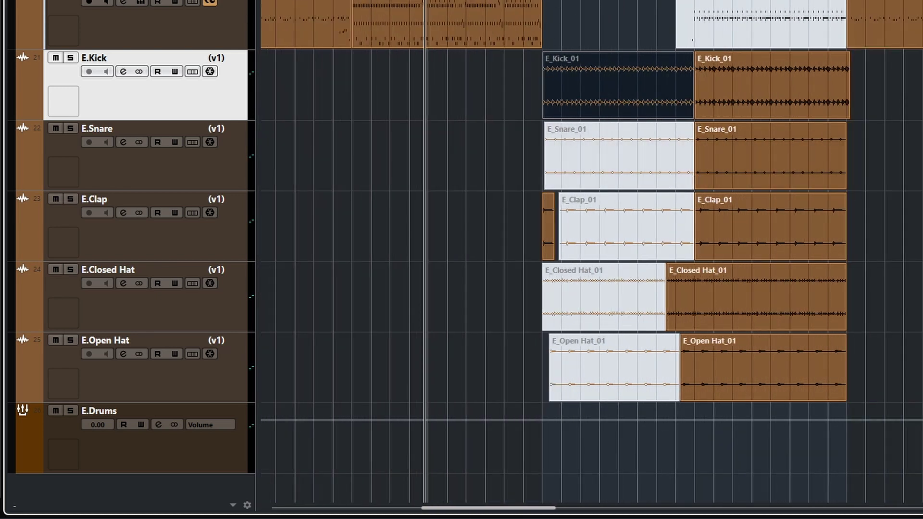
click(579, 188)
click(506, 90)
click(550, 189)
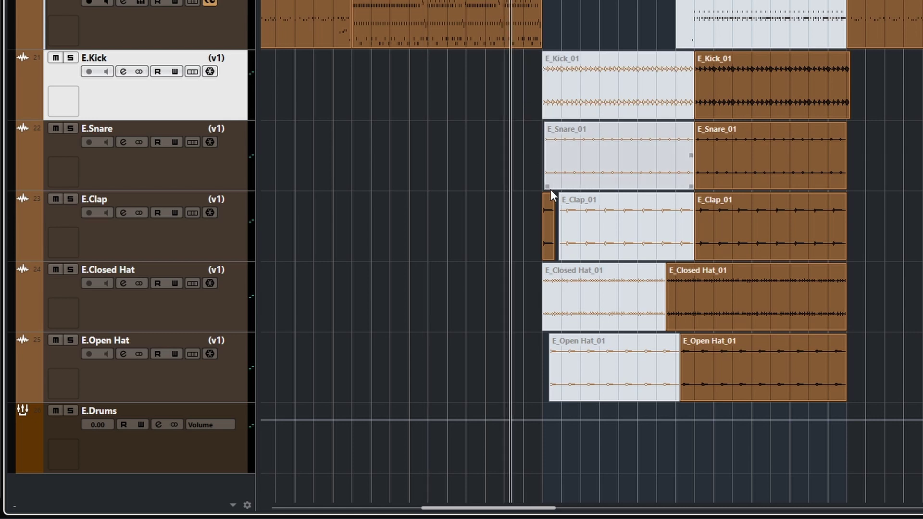
click(549, 197)
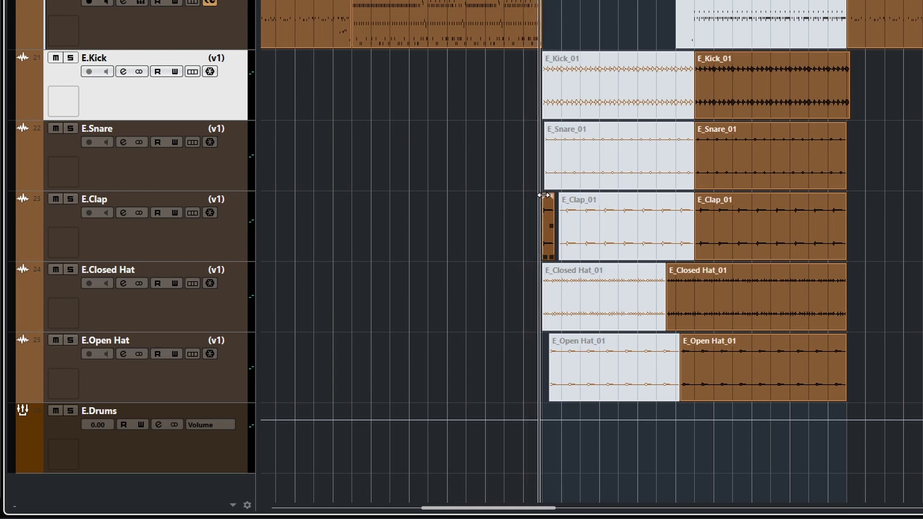
scroll(517, 248, down, 2)
scroll(522, 250, up, 8)
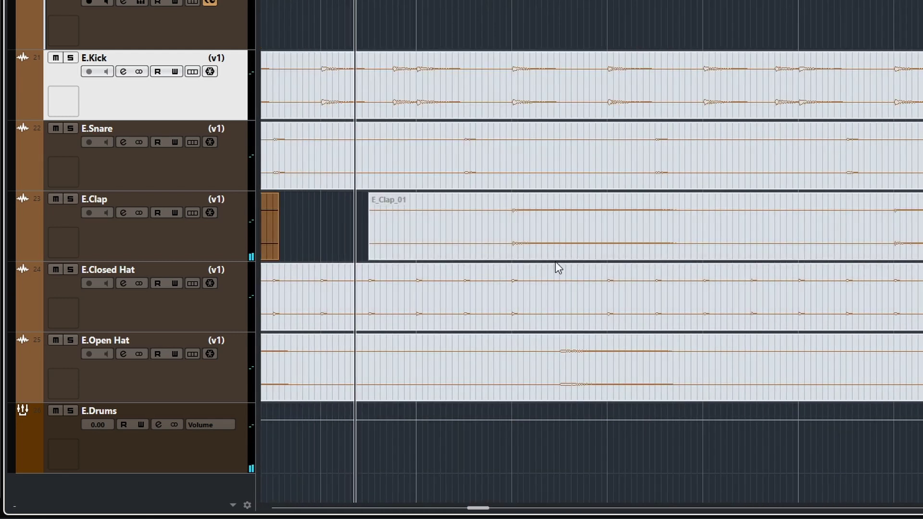
- Move the opening E.Clap event slightly earlier so its start aligns with the start of the E.Kick event
click(553, 253)
scroll(505, 231, down, 3)
scroll(481, 223, left, 5)
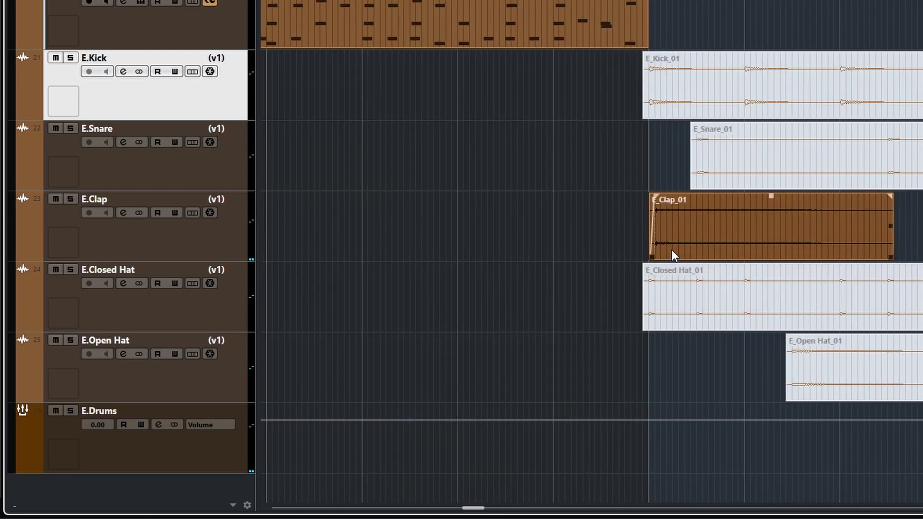
scroll(688, 236, up, 3)
drag(635, 240, 617, 243)
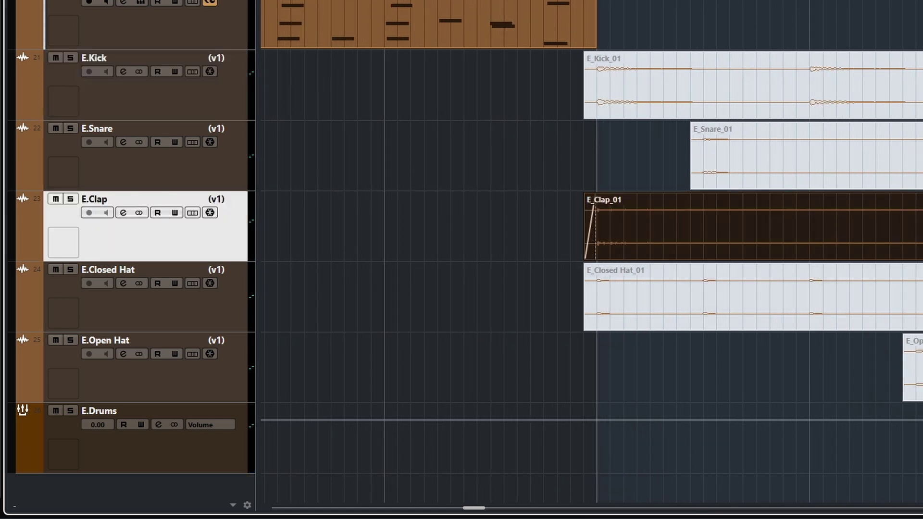
- Play from before the bridge to check the timing of the opening clap and the muted section after it
scroll(618, 204, up, 3)
scroll(617, 205, down, 10)
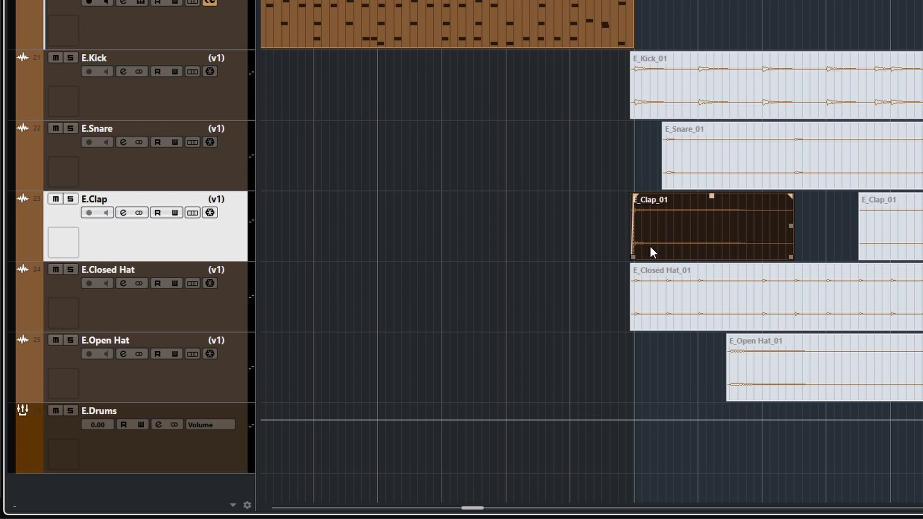
key(space)
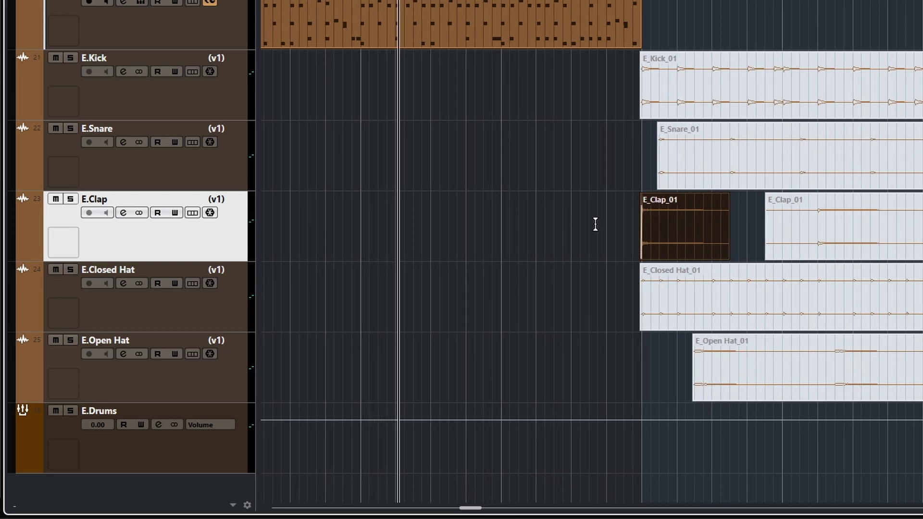
scroll(596, 226, down, 2)
scroll(595, 230, down, 1)
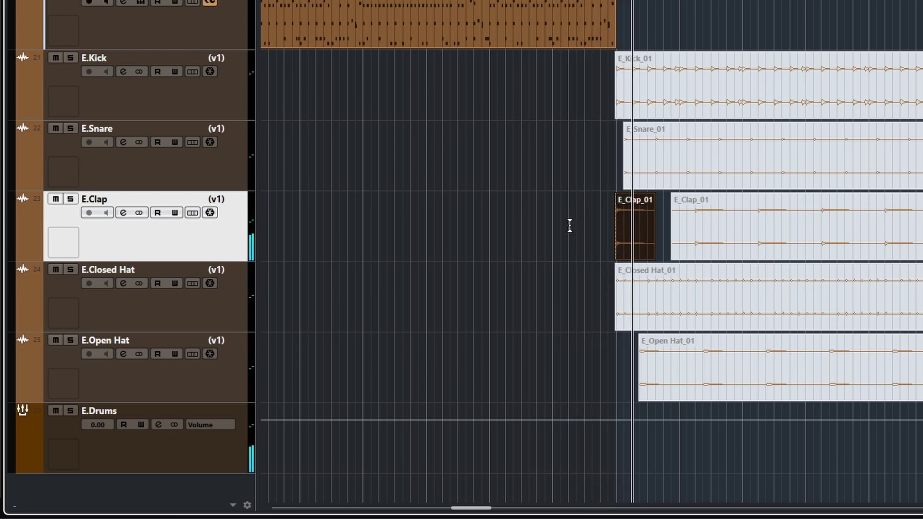
scroll(567, 233, down, 2)
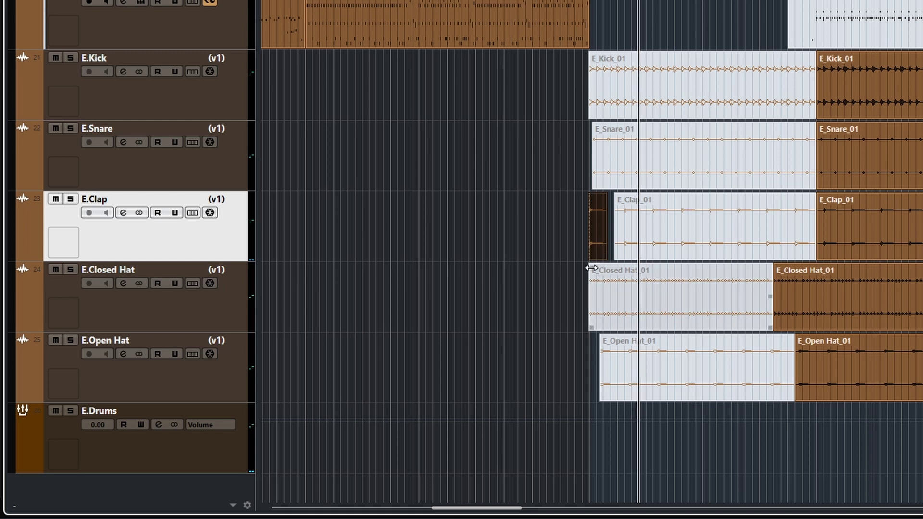
scroll(543, 274, down, 1)
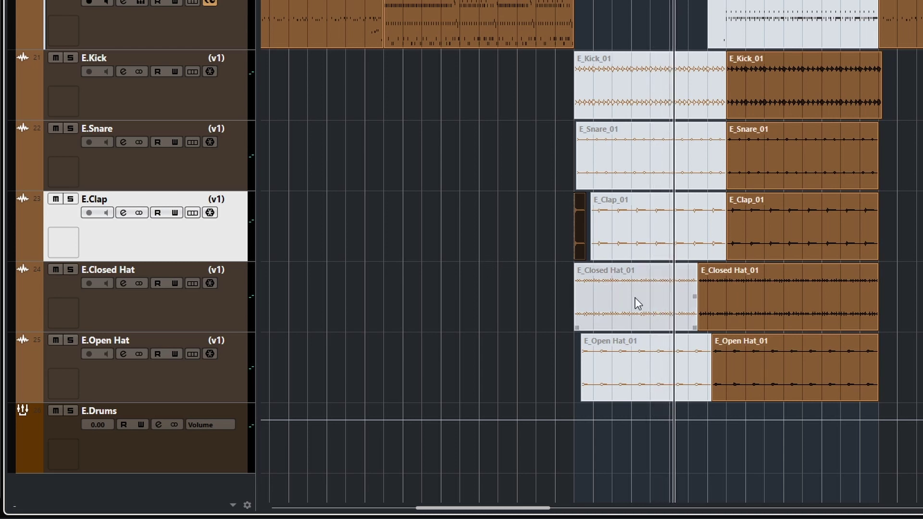
- Move the E.Closed Hat split to 67.2.4.0 and the E.Open Hat split about one bar later, just before its next hit
scroll(737, 322, up, 6)
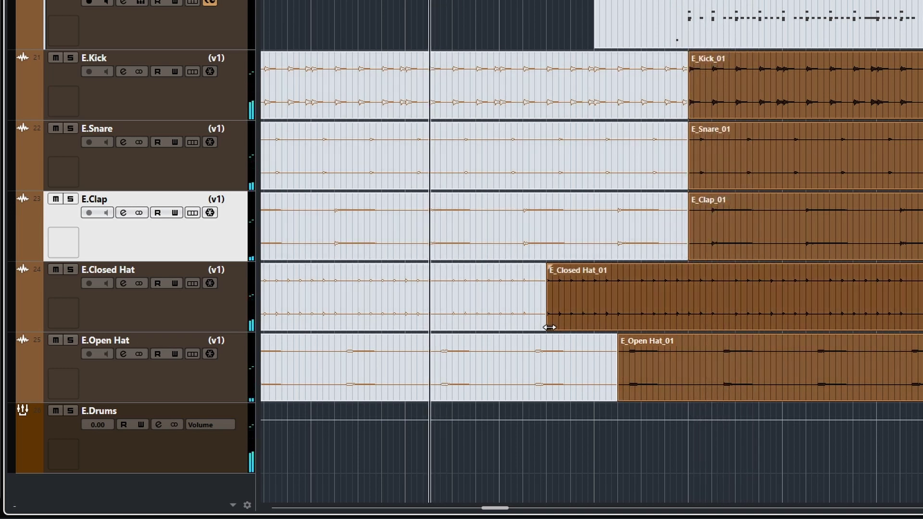
drag(545, 302, 607, 301)
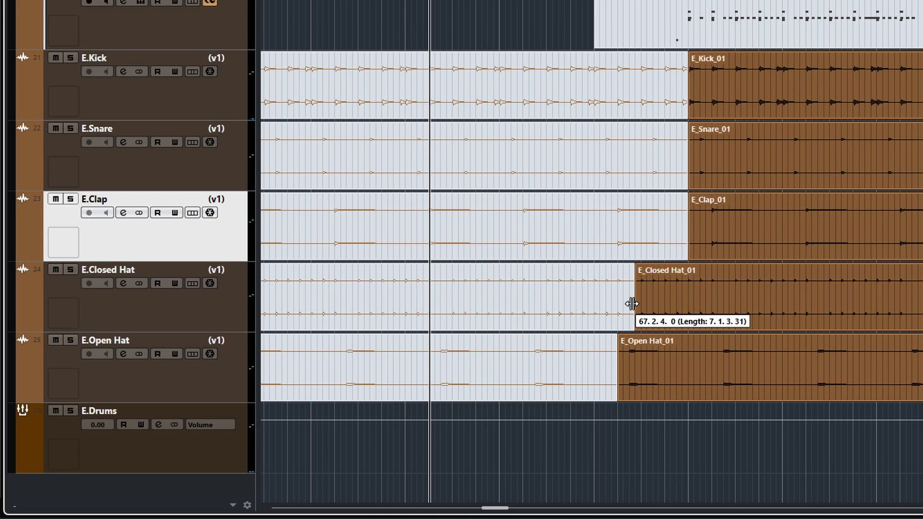
drag(632, 303, 632, 304)
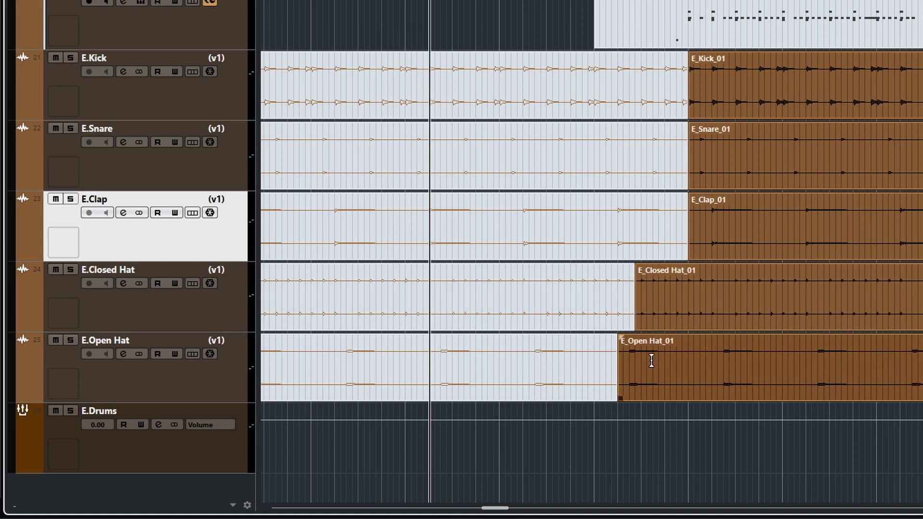
drag(616, 363, 715, 370)
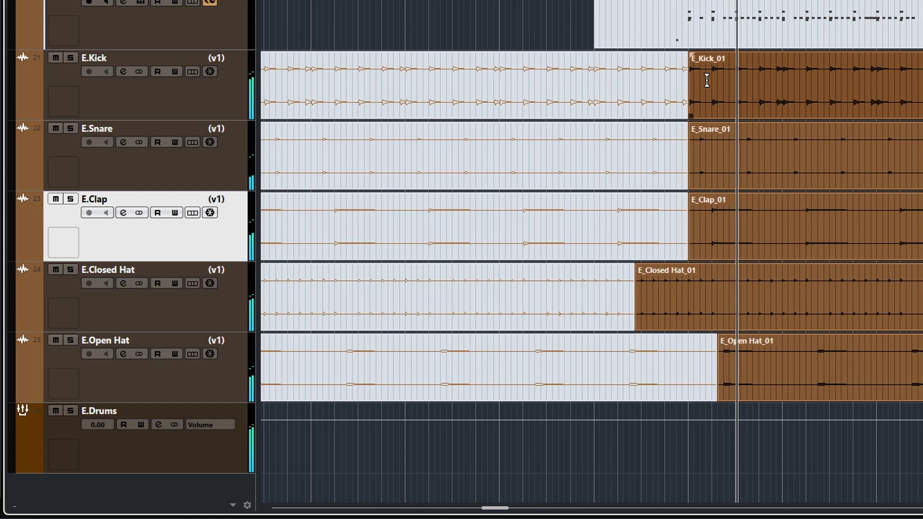
key(space)
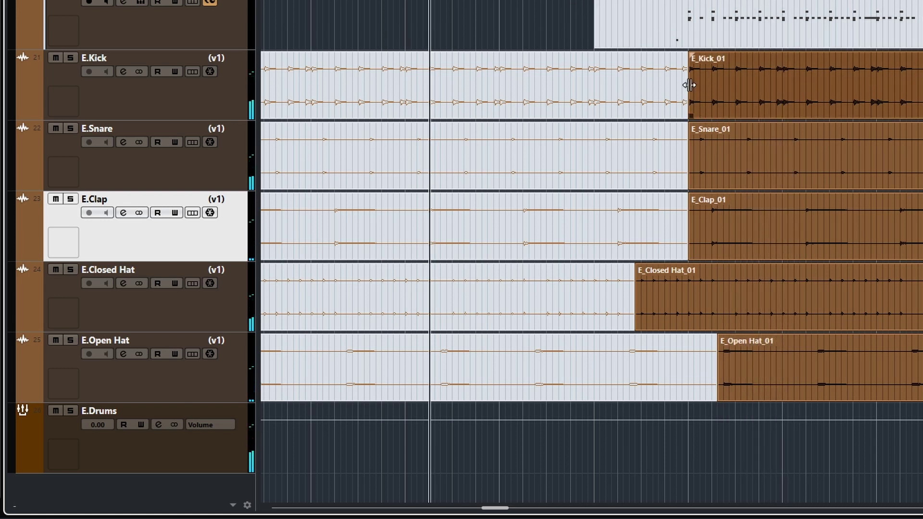
key(space)
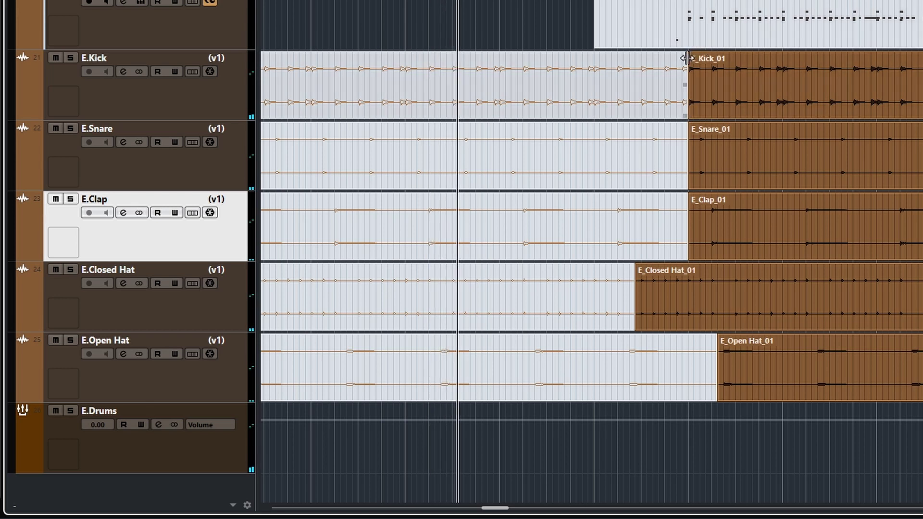
- Move the E.Kick split one beat later and the E.Snare split about two beats later, just before a snare hit
scroll(673, 57, right, 5)
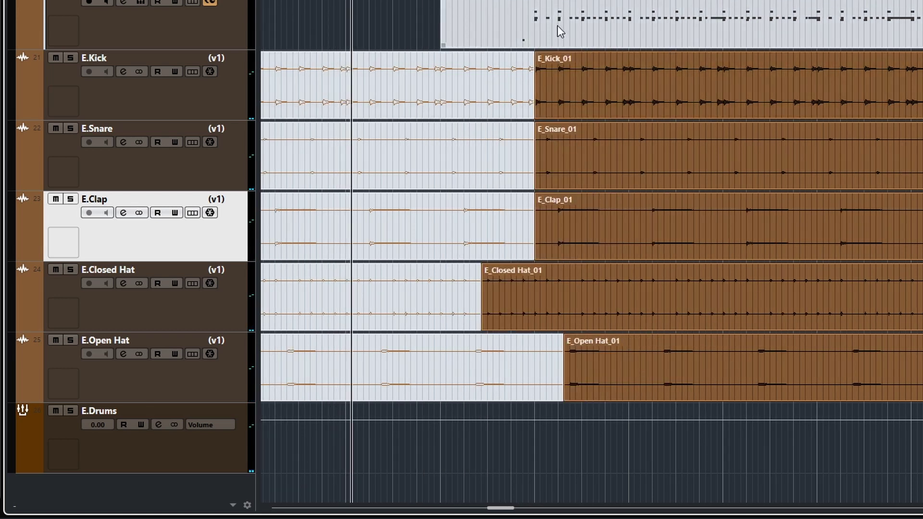
scroll(558, 27, up, 3)
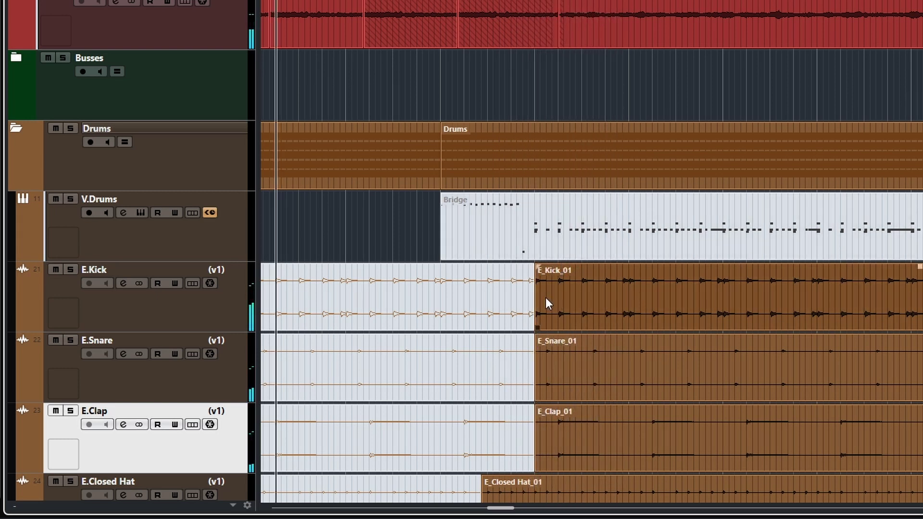
drag(536, 299, 558, 296)
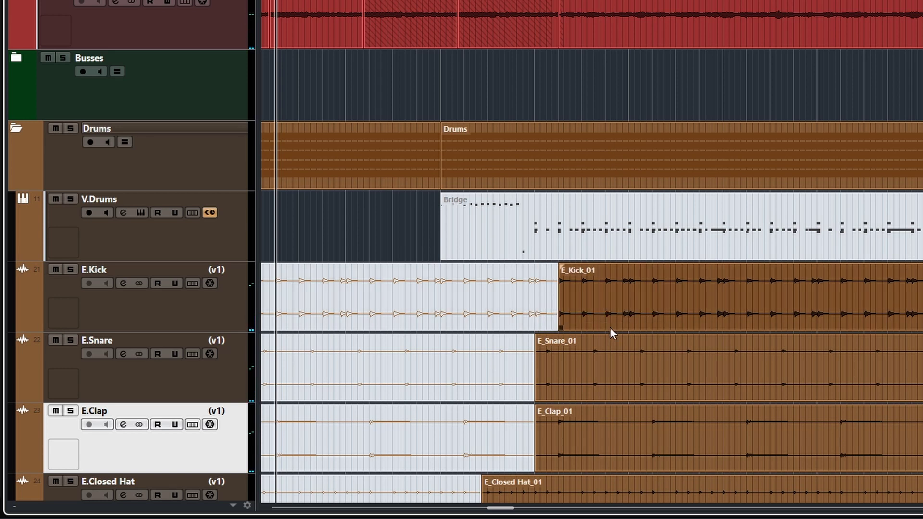
scroll(610, 327, down, 2)
click(535, 257)
drag(536, 258, 586, 260)
click(578, 319)
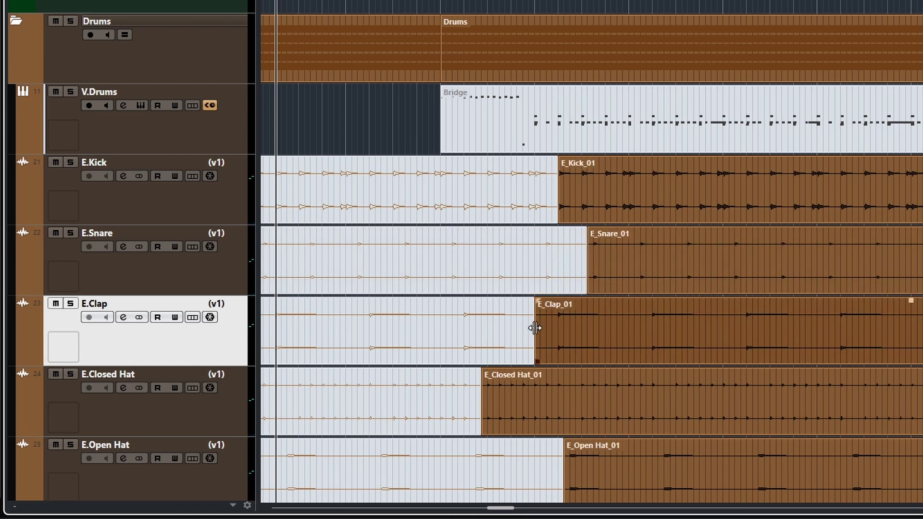
- Move the E.Clap split just before the clap in the following bar and the E.Open Hat split one bar later
drag(535, 328, 647, 327)
scroll(634, 332, down, 3)
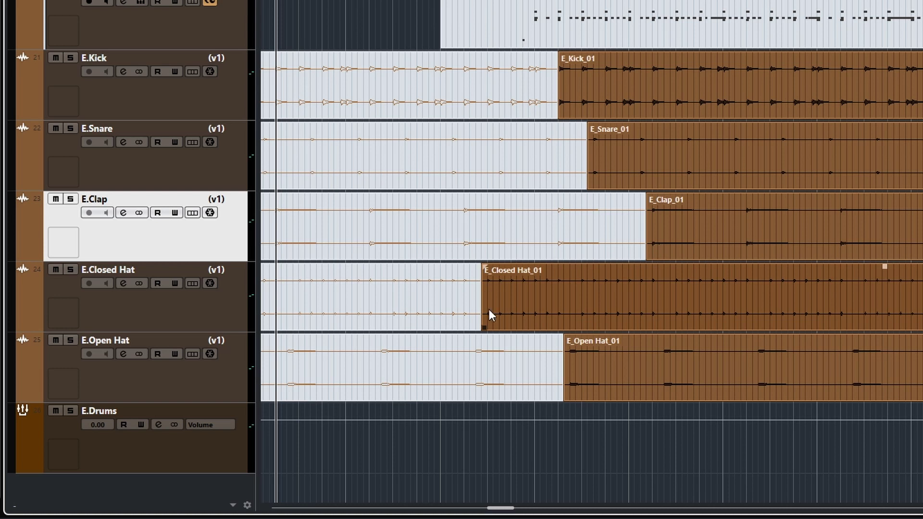
drag(567, 364, 657, 363)
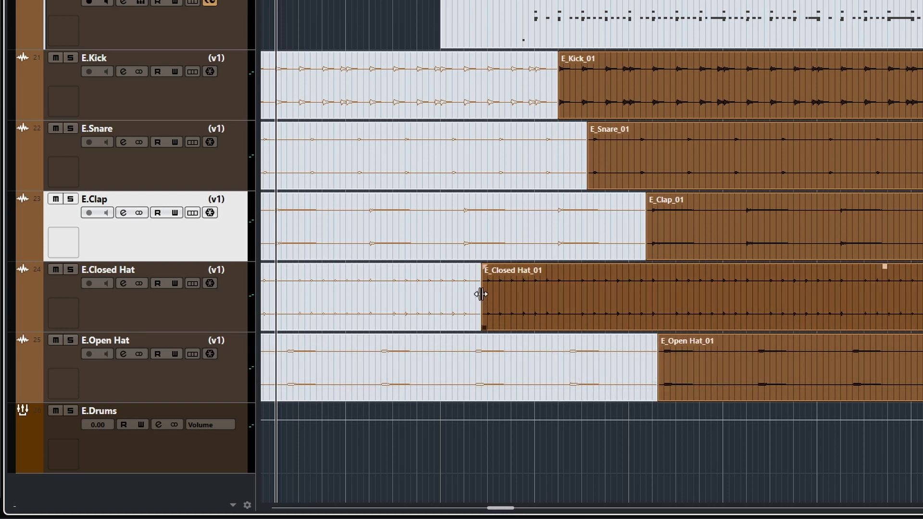
- Move the E.Closed Hat split to 67.4.3.0 and listen to the staggered entries of the electronic drums
drag(482, 297, 532, 304)
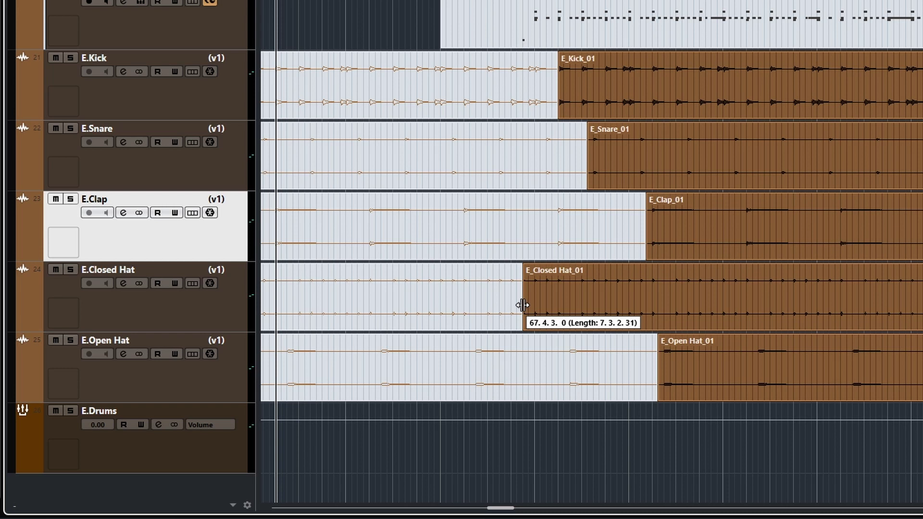
drag(523, 305, 523, 305)
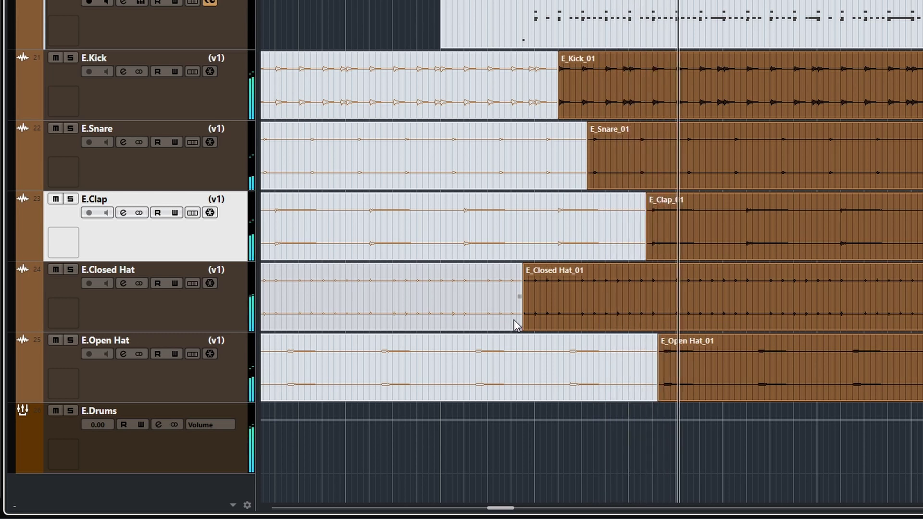
click(649, 356)
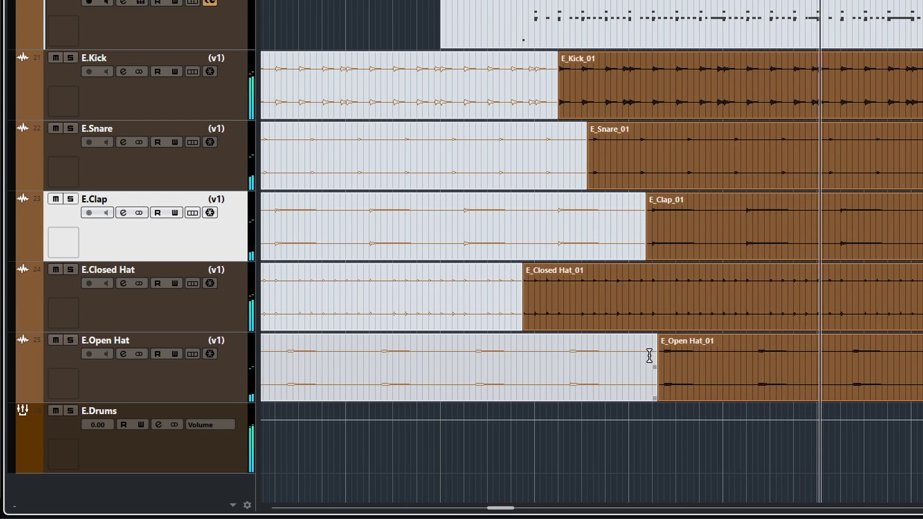
- Move the E.Clap and E.Open Hat splits one bar earlier, each just before a hit, and play back the result
drag(645, 225, 552, 226)
click(673, 313)
drag(656, 363, 561, 358)
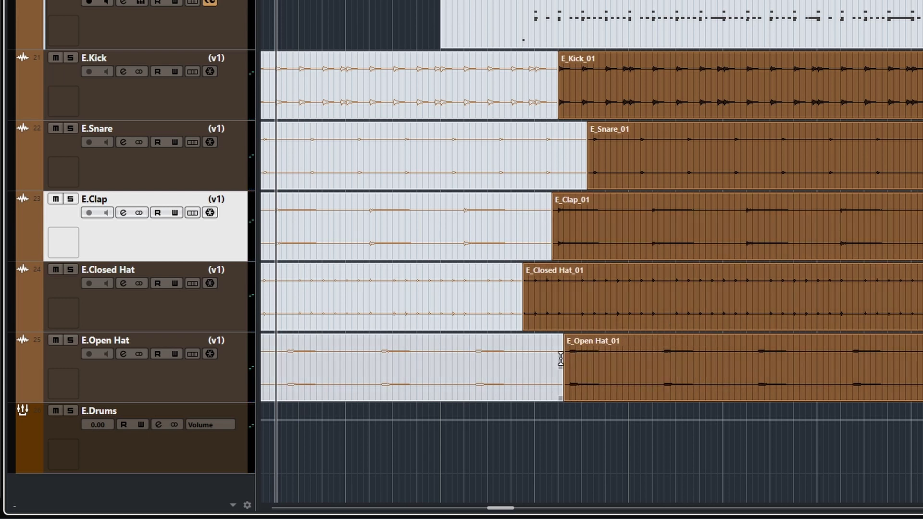
key(space)
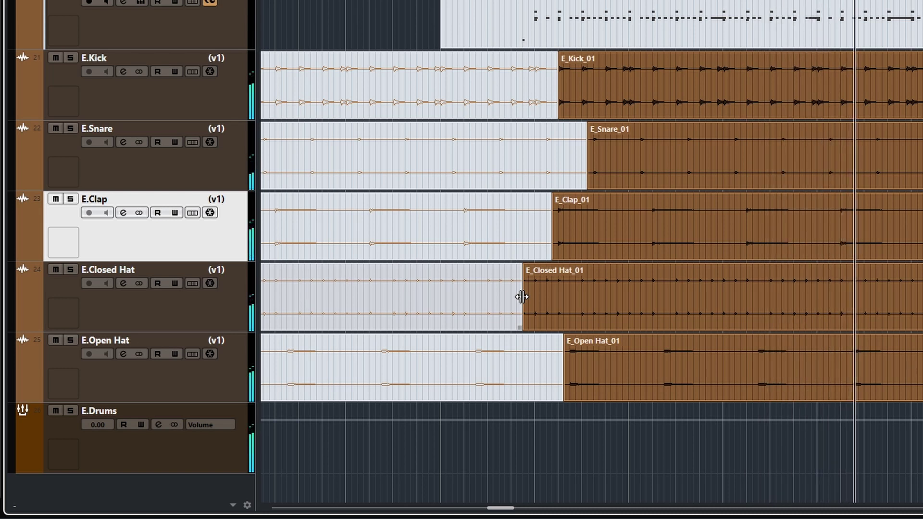
- Unmute the first parts of the E.Closed Hat and E.Snare events while playing the start of the bridge
ctrl+scroll(616, 298, down, 2)
ctrl+scroll(617, 298, down, 2)
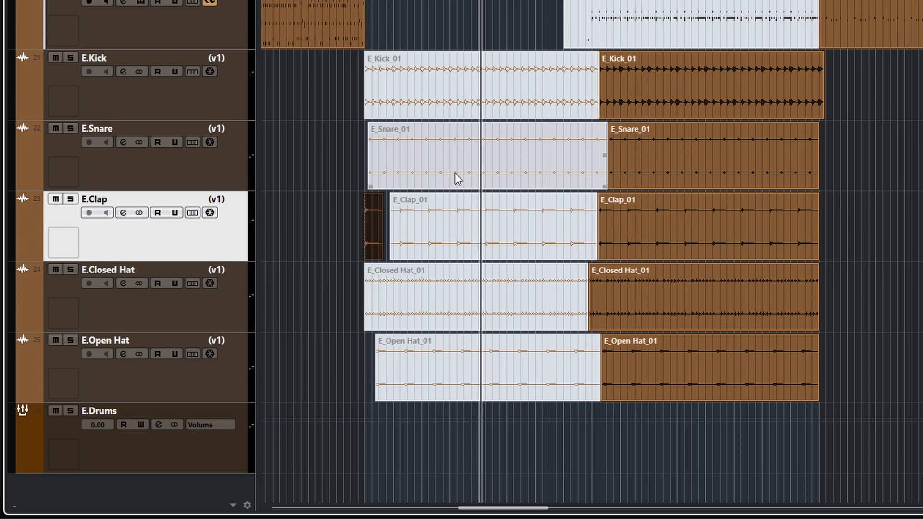
key(space)
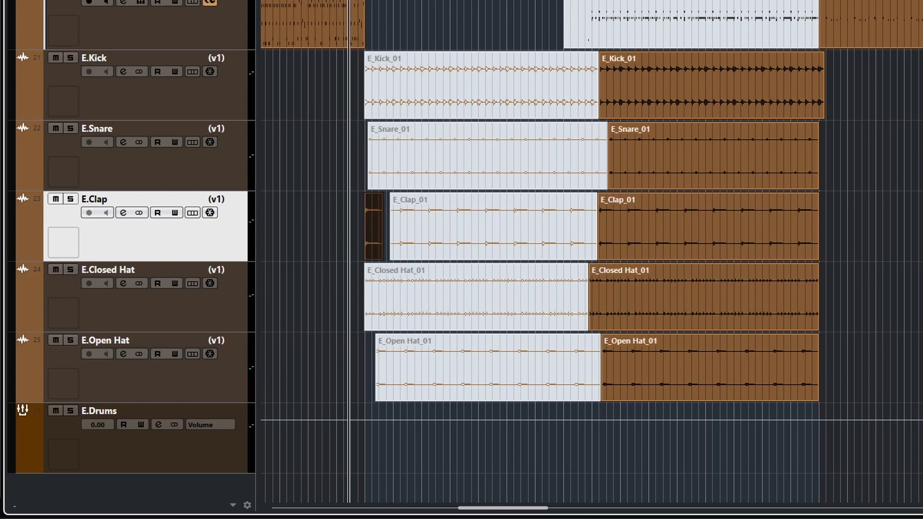
click(416, 298)
key(space)
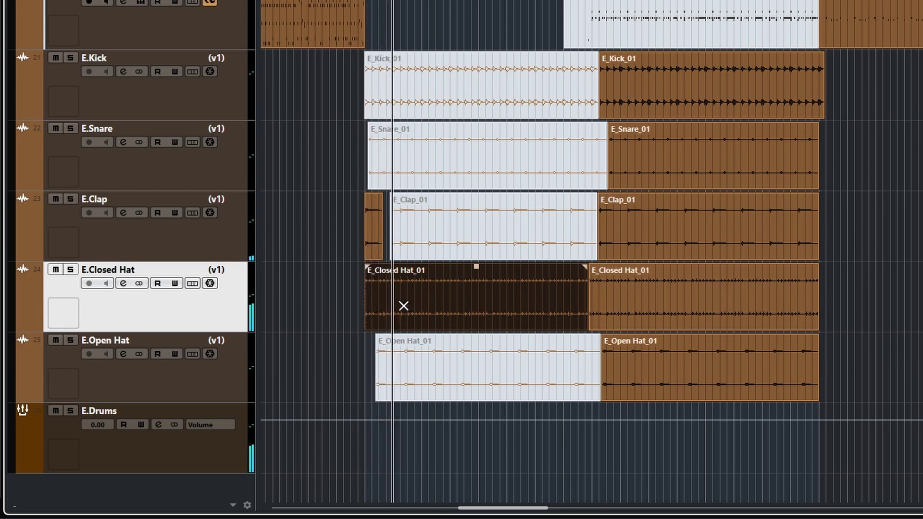
click(404, 158)
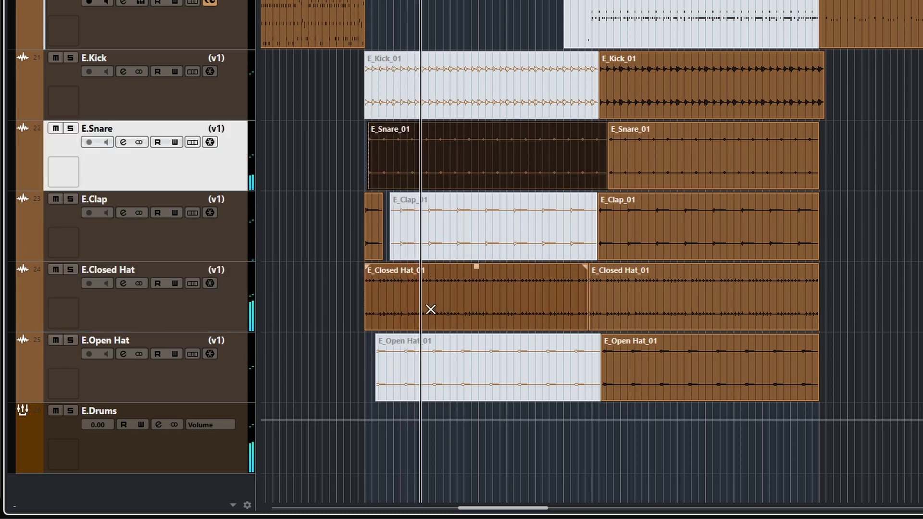
- Audition different combinations of the first E.Closed Hat, E.Snare and E.Open Hat events during playback, ending with all three muted
click(430, 309)
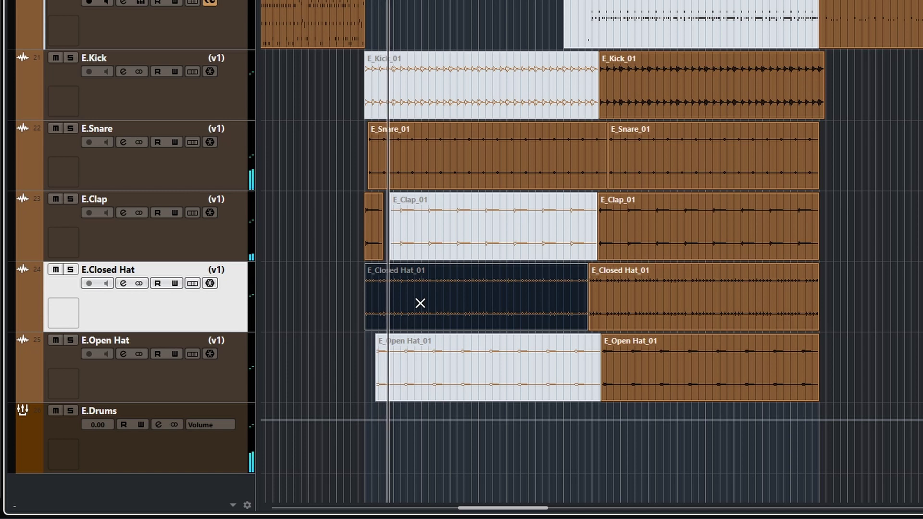
click(389, 364)
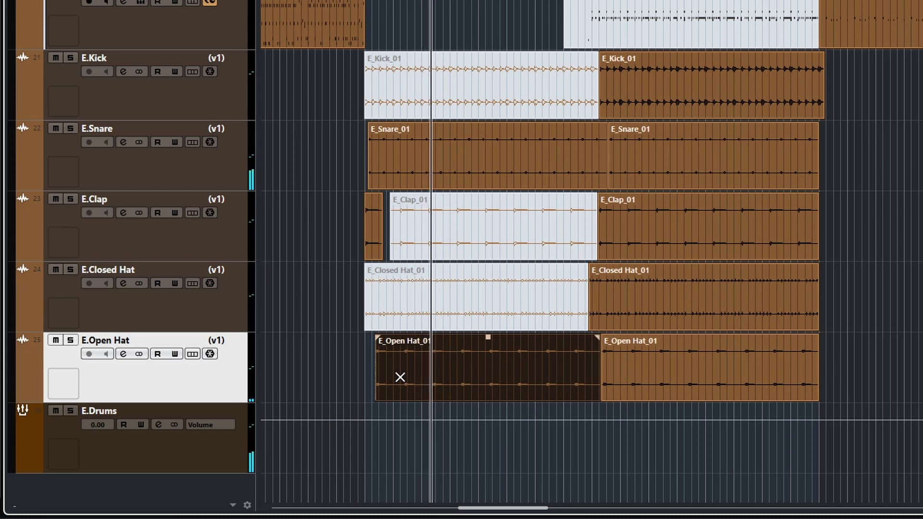
click(399, 301)
click(416, 172)
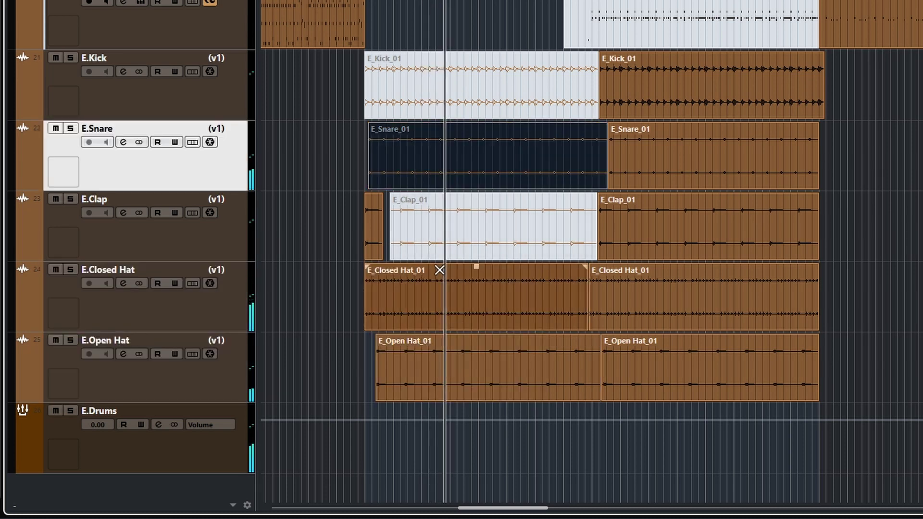
click(419, 318)
click(409, 368)
- Unmute the first E.Kick event during playback, audition the first E.Snare and E.Clap events with it, and mute those two again
click(395, 88)
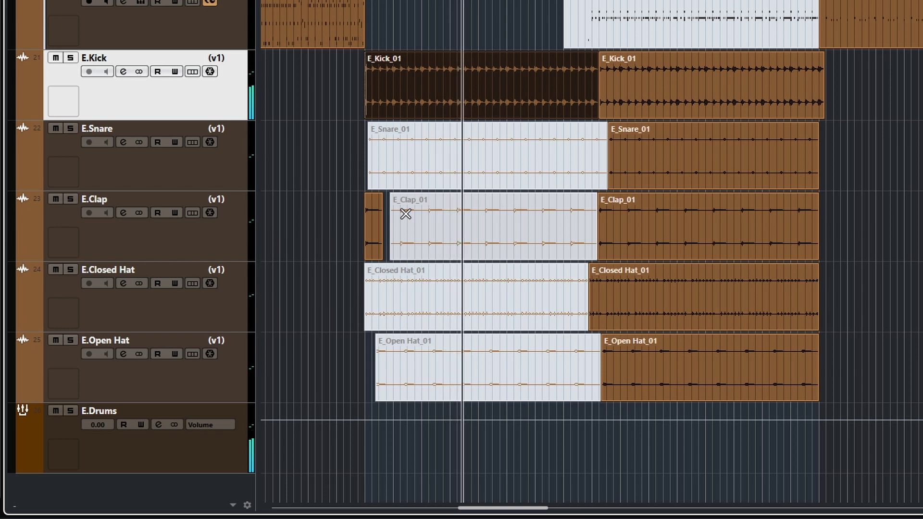
click(429, 170)
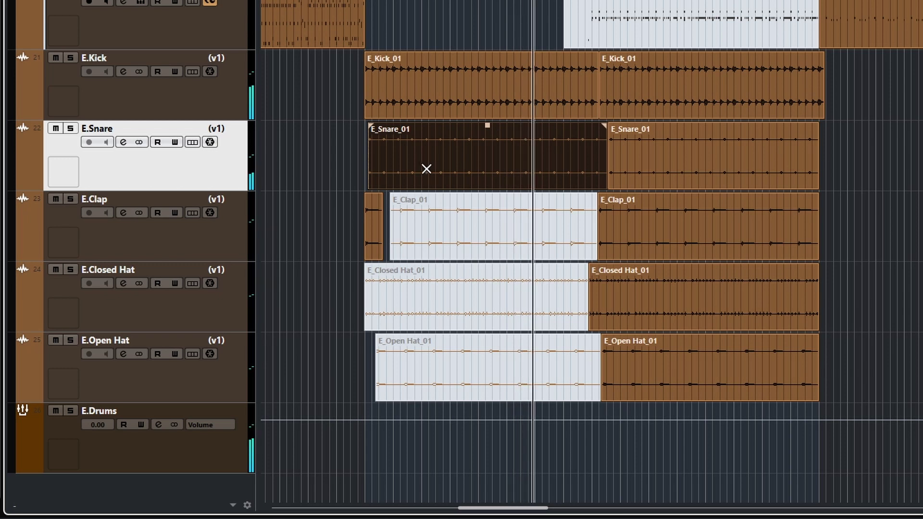
click(453, 243)
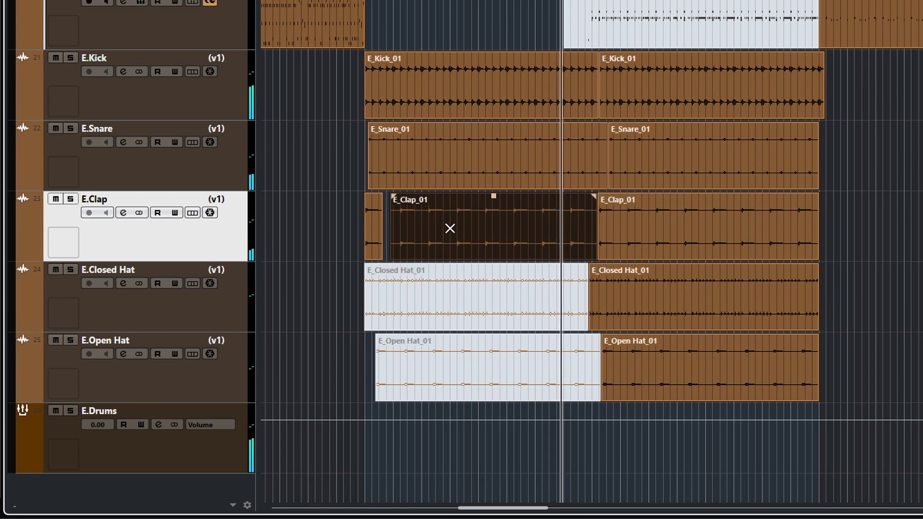
click(427, 172)
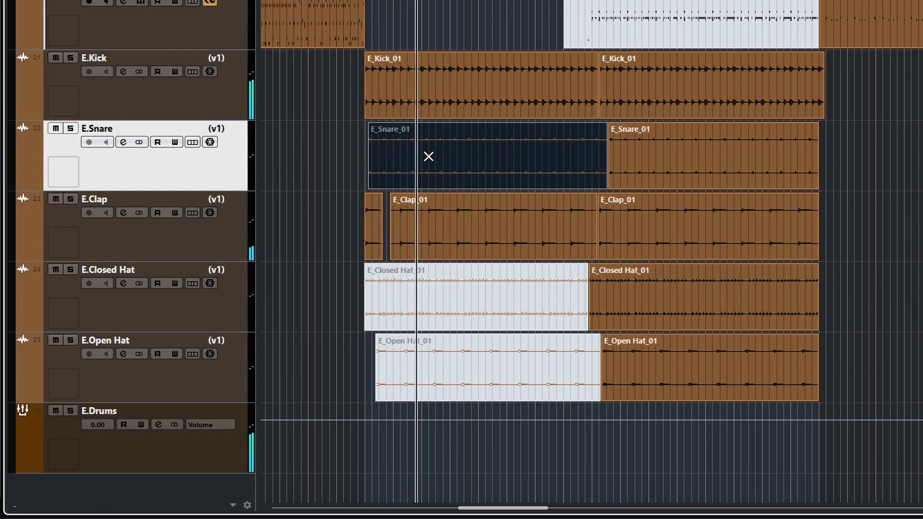
click(475, 227)
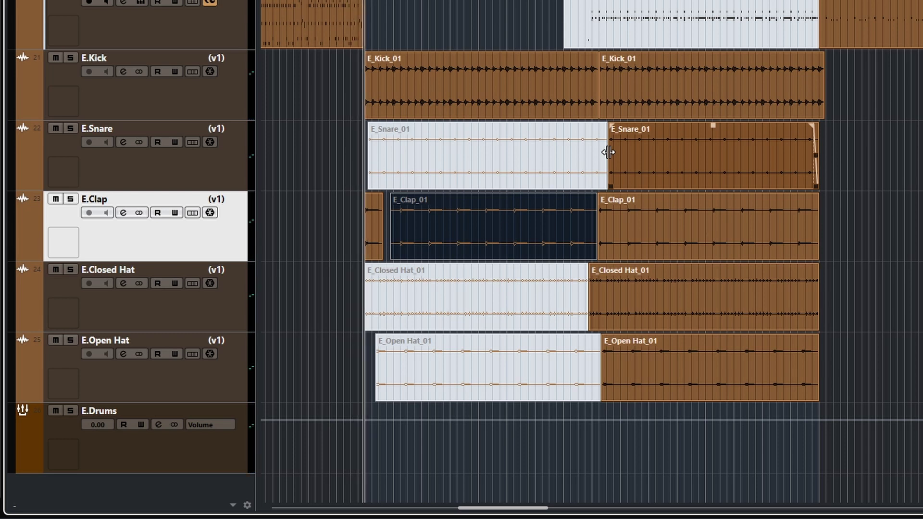
- Move the E.Kick split back to one beat after the bridge start and mute the short first part, checking it in playback
scroll(388, 88, down, 2)
scroll(409, 107, up, 4)
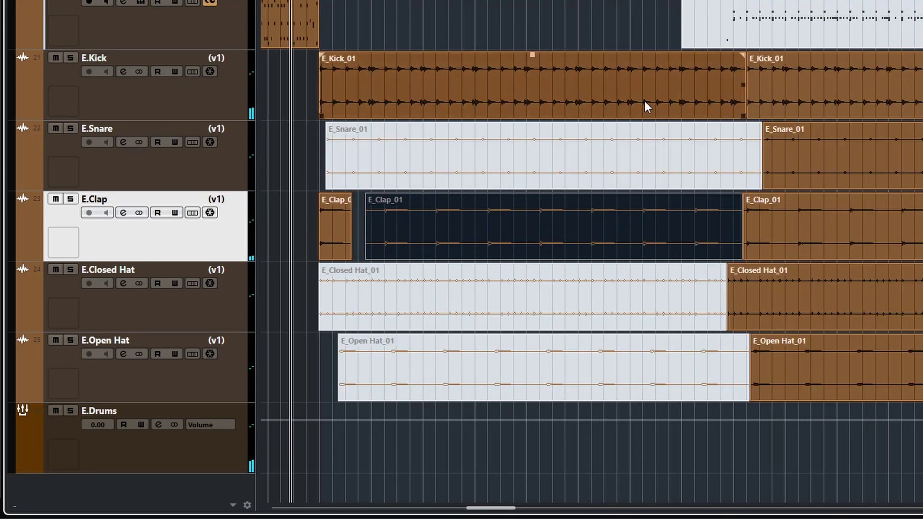
click(744, 88)
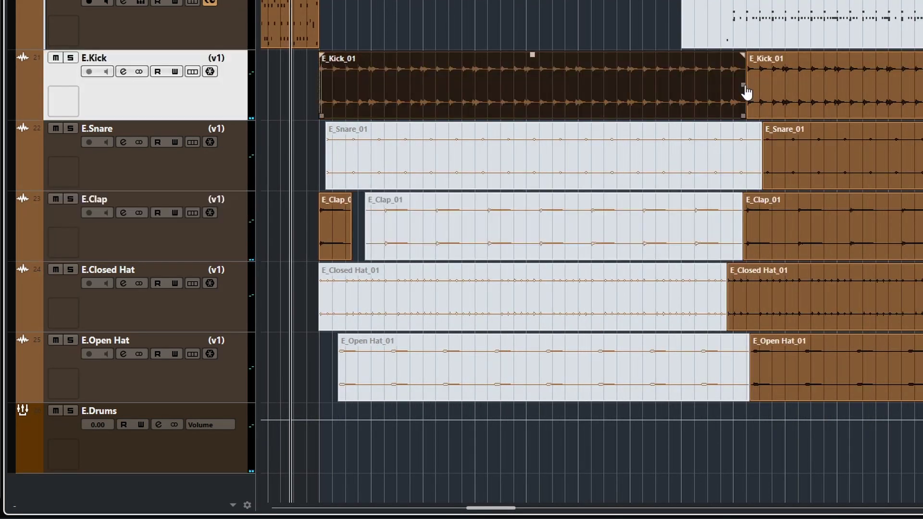
drag(747, 84, 384, 86)
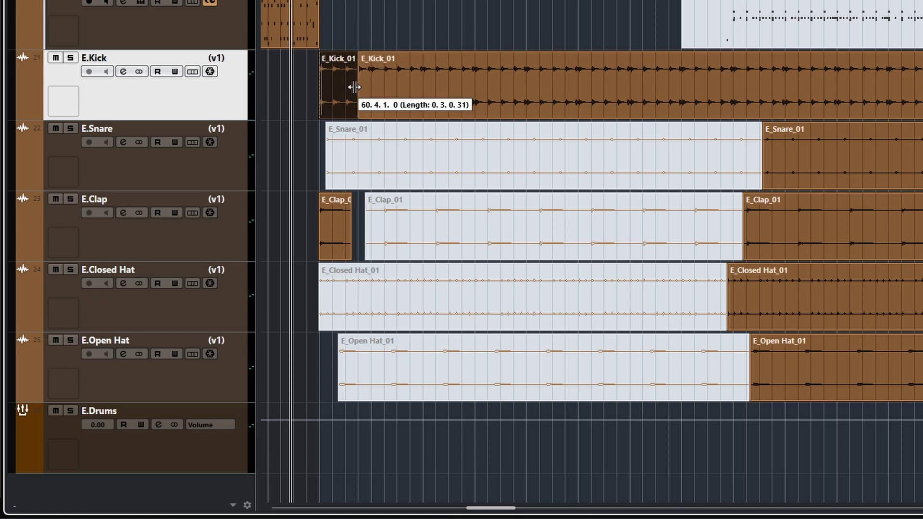
drag(355, 87, 346, 87)
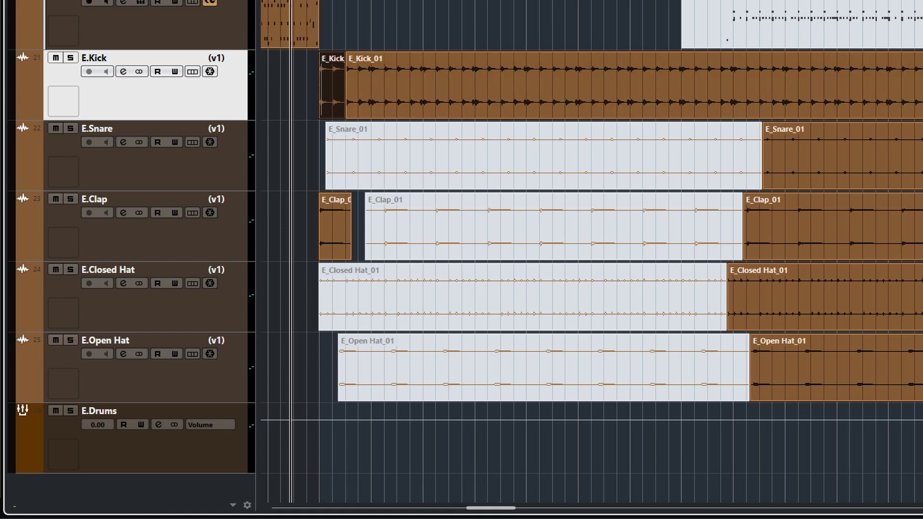
click(329, 88)
key(space)
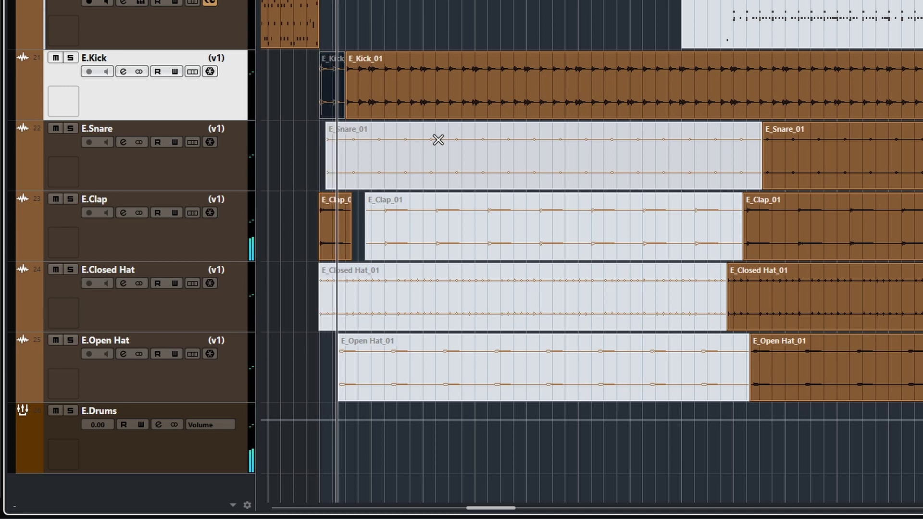
key(space)
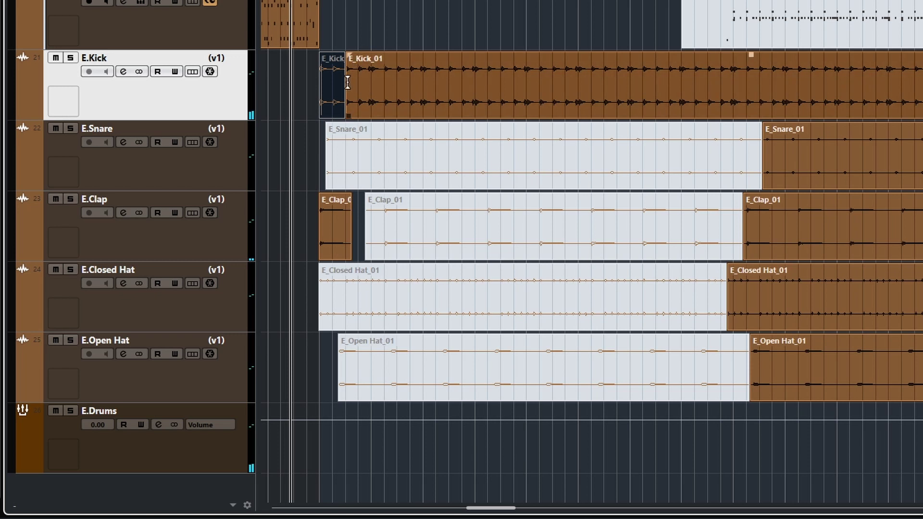
drag(342, 81, 333, 80)
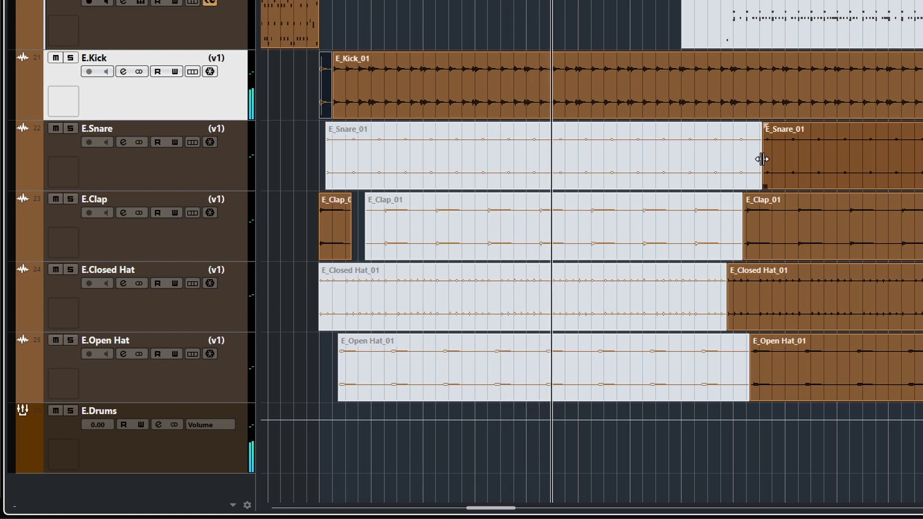
- Move the E.Snare split back to four bars after the bridge start and play back the result
drag(762, 159, 532, 164)
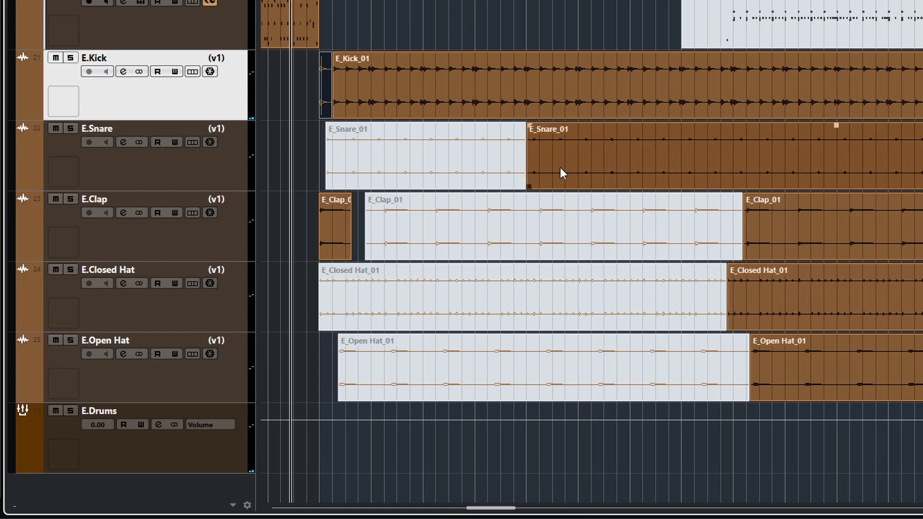
click(550, 191)
click(549, 193)
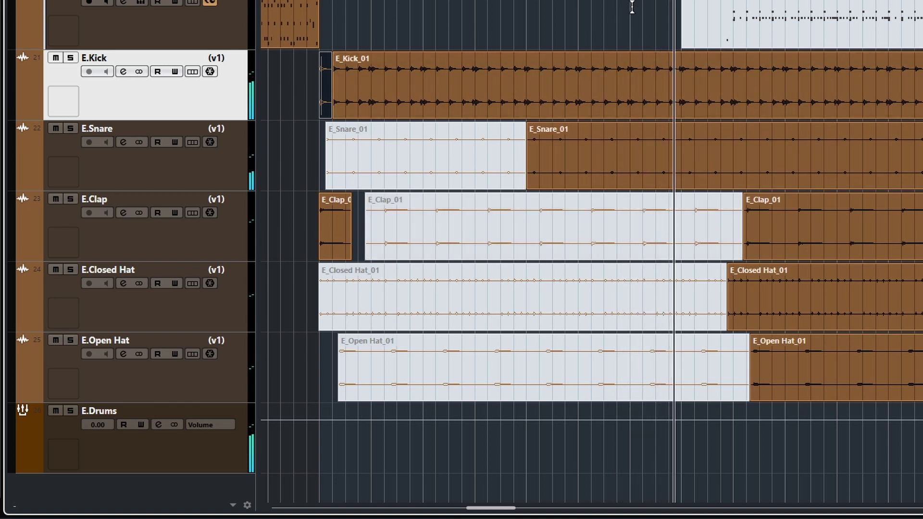
key(space)
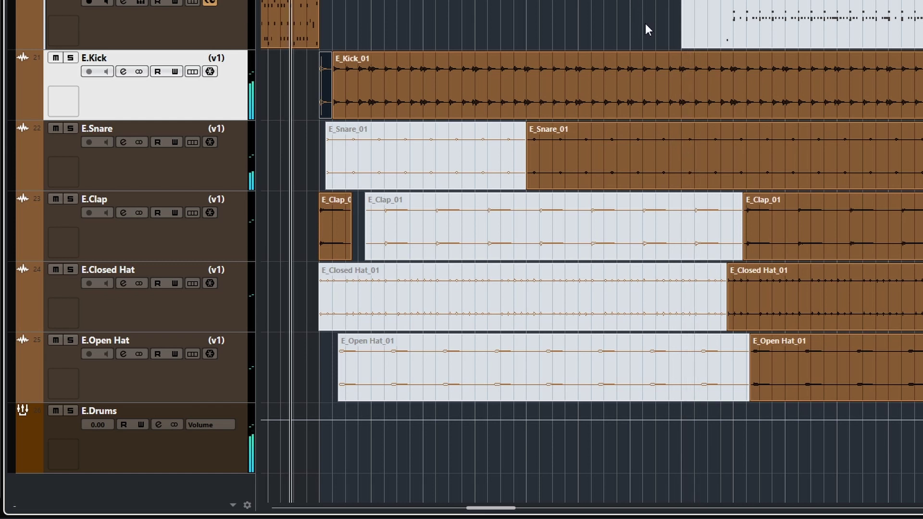
- Move the E.Closed Hat split to 66.1.1.0 and the E.Open Hat split to one beat after it, and play back the bridge
drag(726, 290, 621, 300)
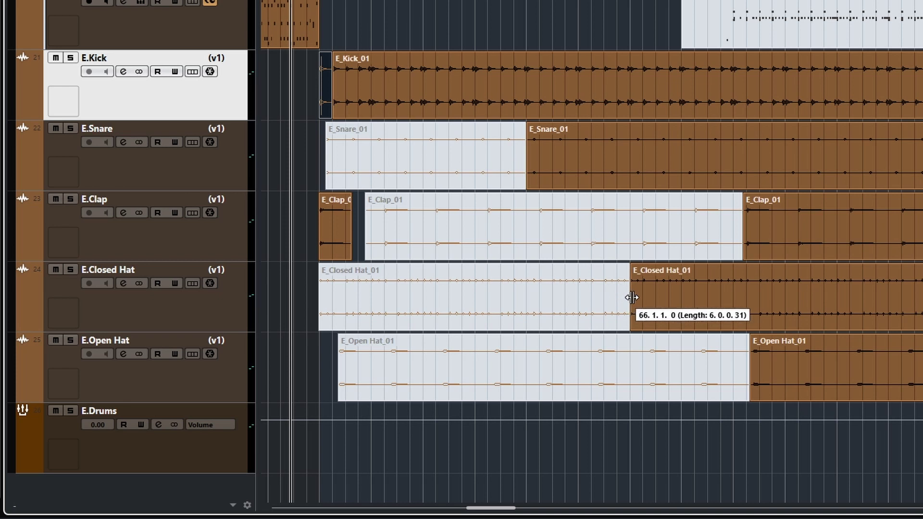
drag(632, 298, 632, 299)
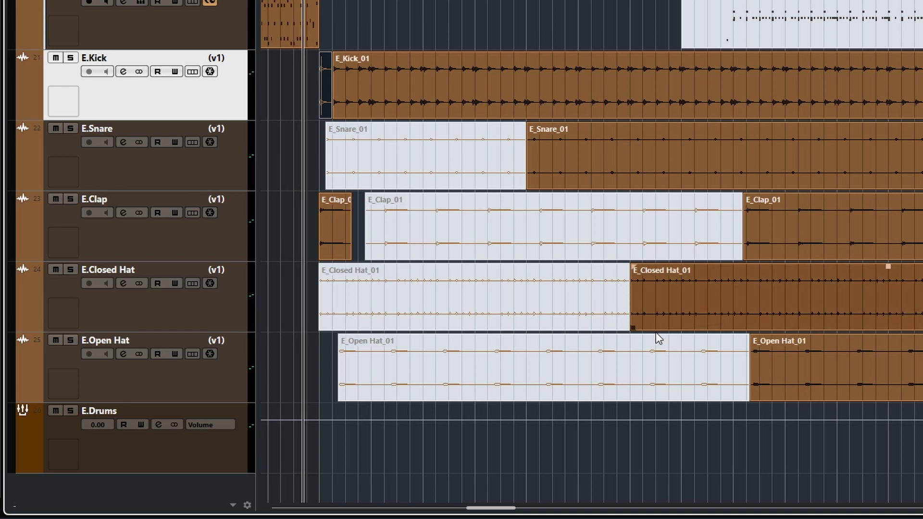
drag(748, 364, 644, 358)
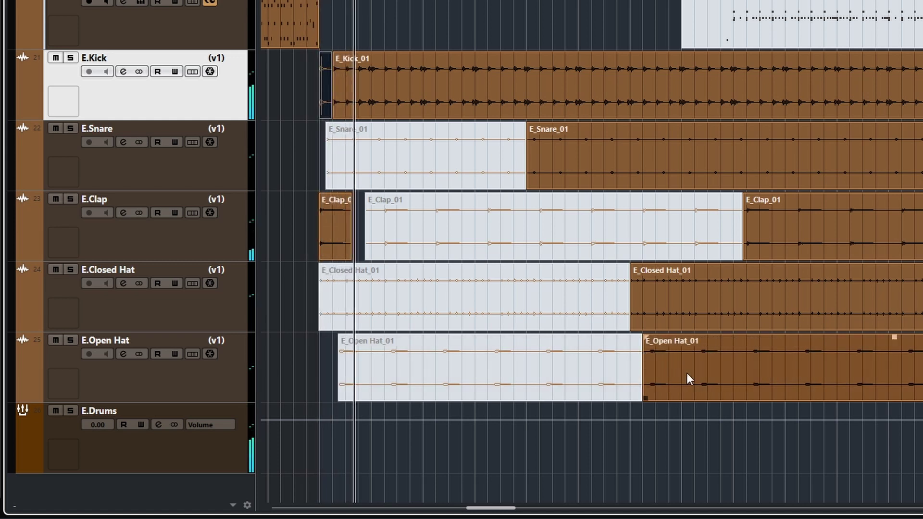
click(713, 231)
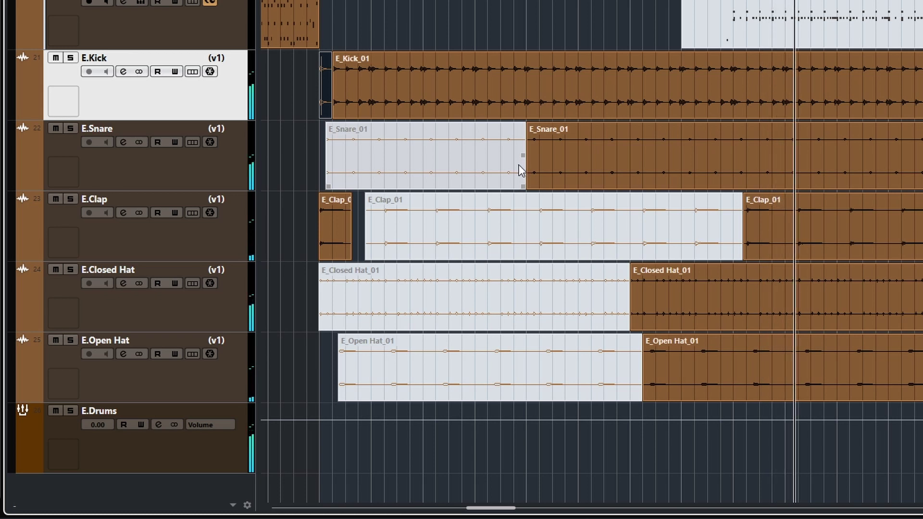
key(space)
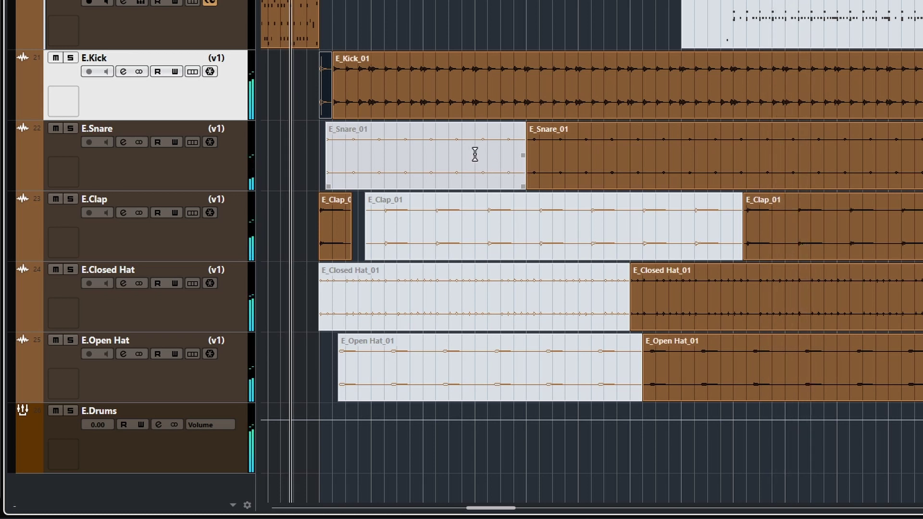
- Set the E.Snare split to four and a half bars and the E.Closed Hat split to six and a half bars after the bridge start
click(527, 145)
drag(527, 150, 551, 148)
click(630, 284)
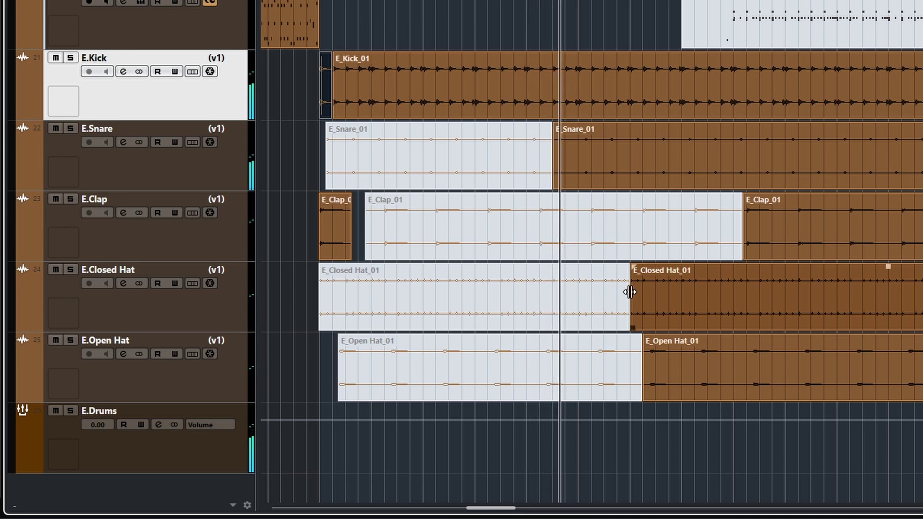
click(629, 292)
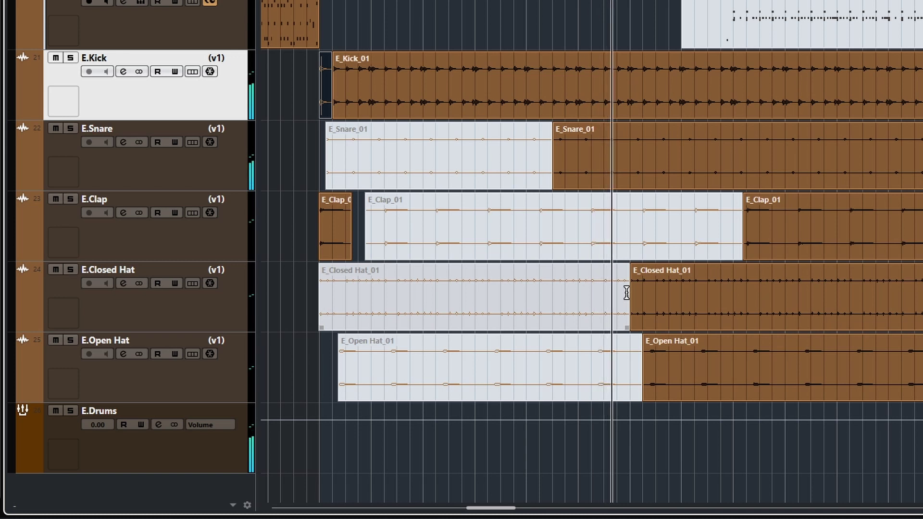
click(632, 292)
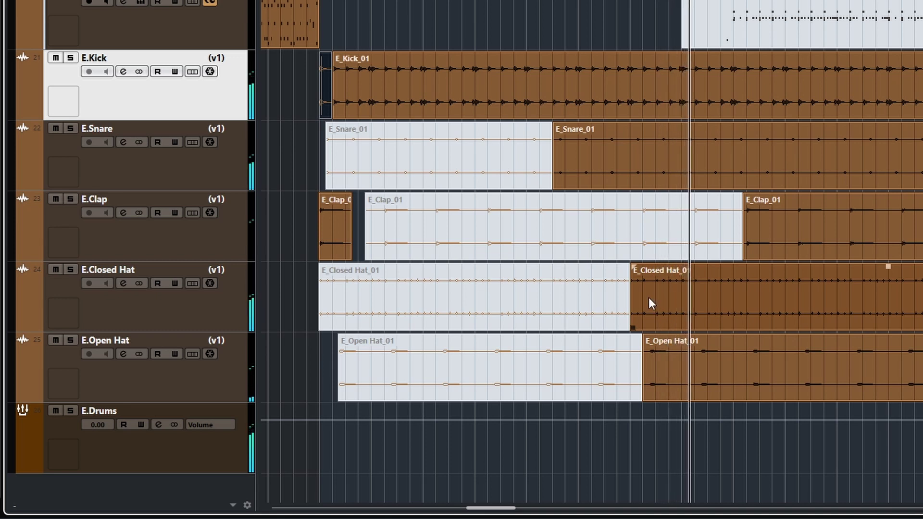
drag(632, 294, 653, 295)
- Move the E.Open Hat split to just after the E.Clap split and listen to the staggered entries through the bridge
drag(643, 363, 694, 367)
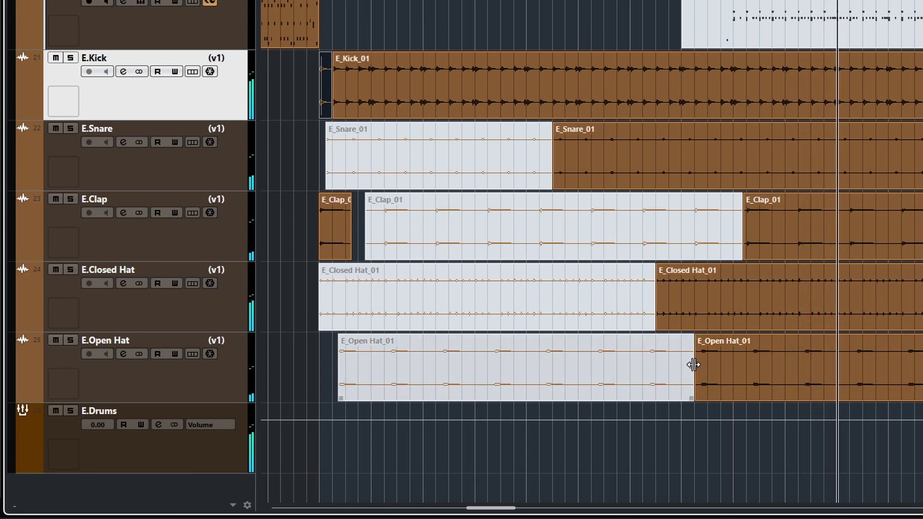
key(space)
drag(694, 365, 747, 368)
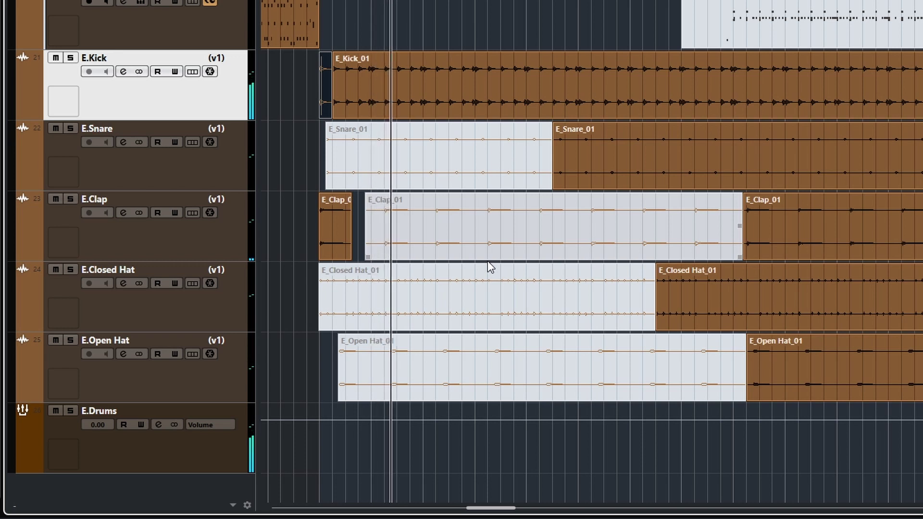
click(486, 262)
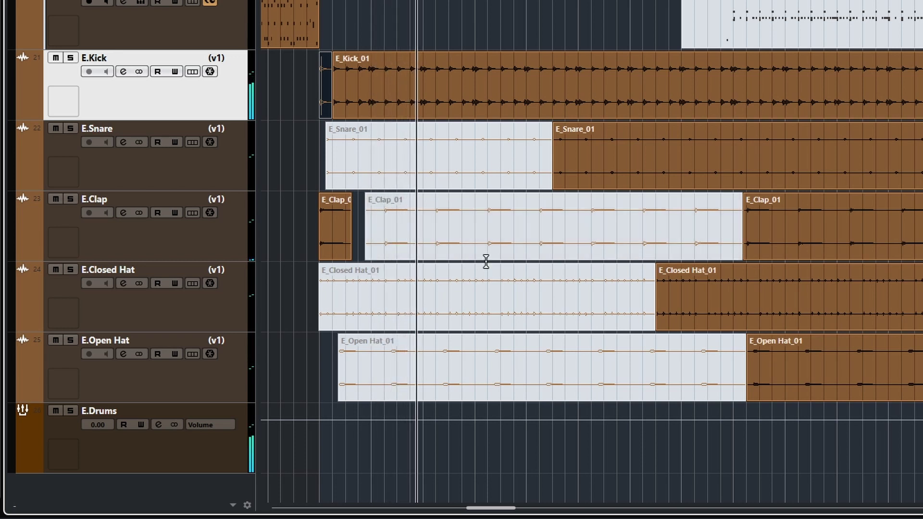
click(484, 264)
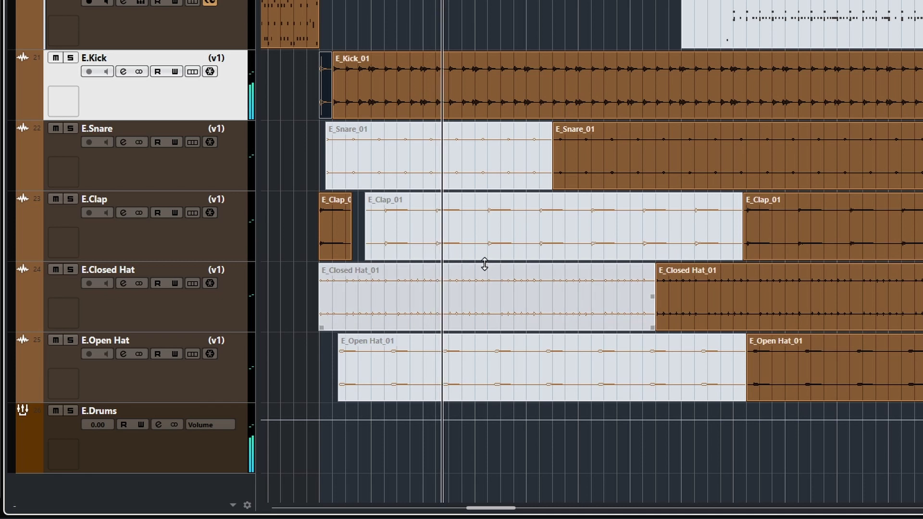
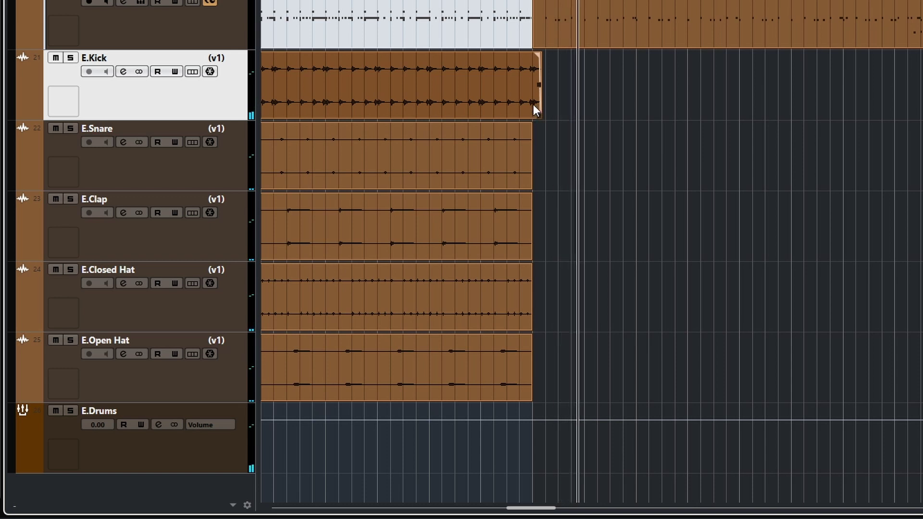
- Trim the end of the last E.Kick event flush with the other electronic drums and set its fade-out length to 0.0.0.17
click(632, 145)
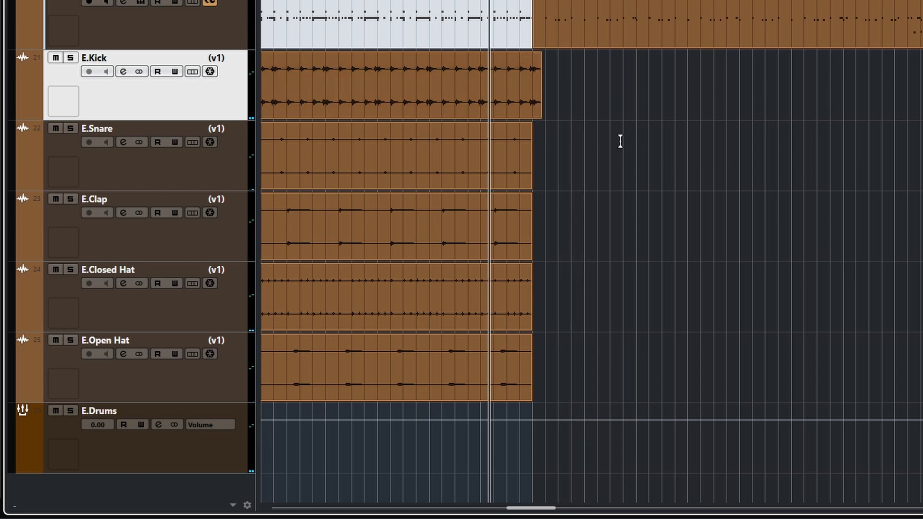
scroll(620, 141, up, 5)
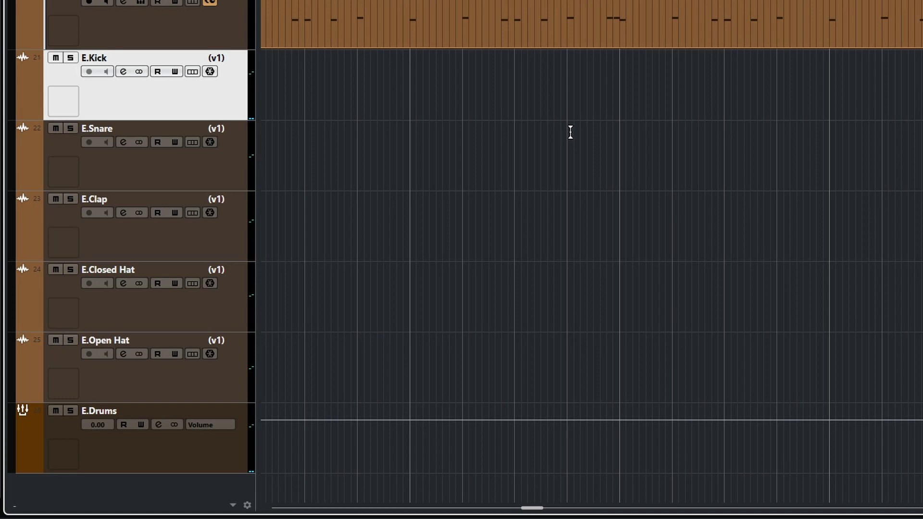
scroll(571, 132, down, 5)
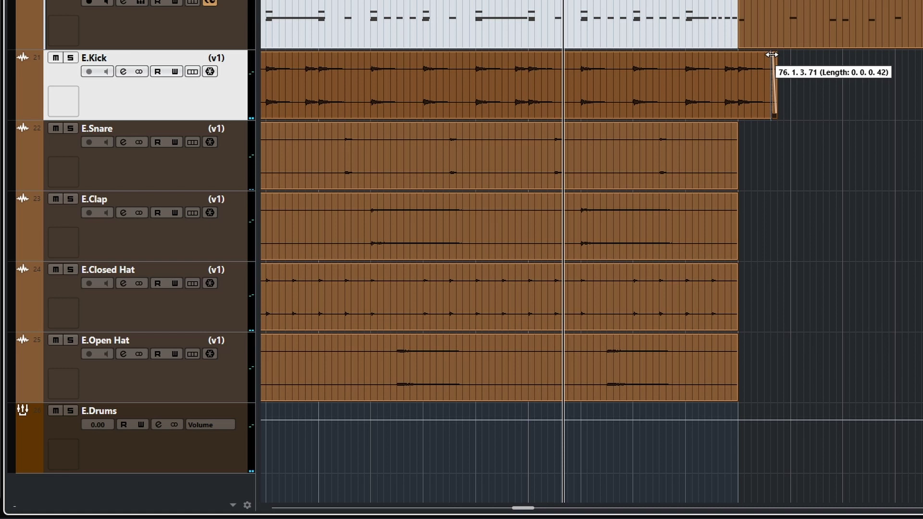
drag(774, 116, 736, 113)
drag(736, 54, 732, 59)
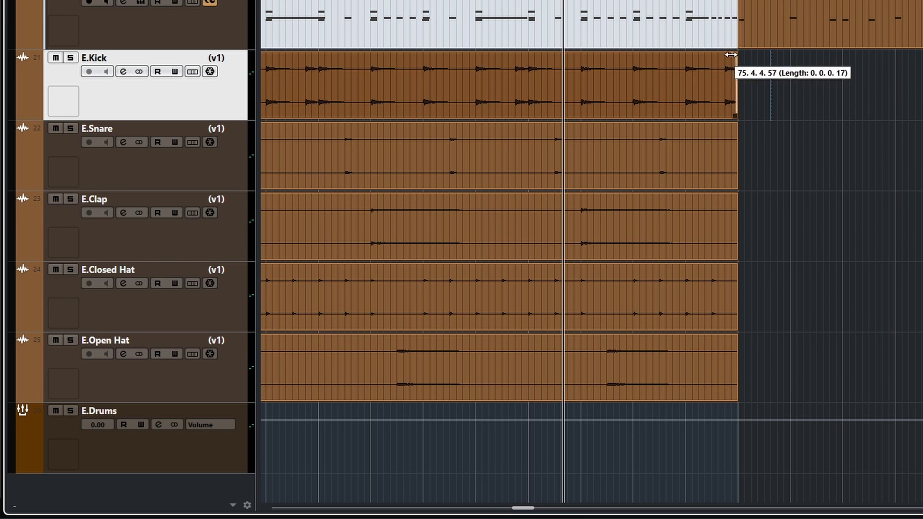
- Add short fade-outs at the ends of the last E.Kick and E.Clap events and play back the bridge
drag(733, 57, 808, 132)
key(space)
drag(736, 195, 729, 214)
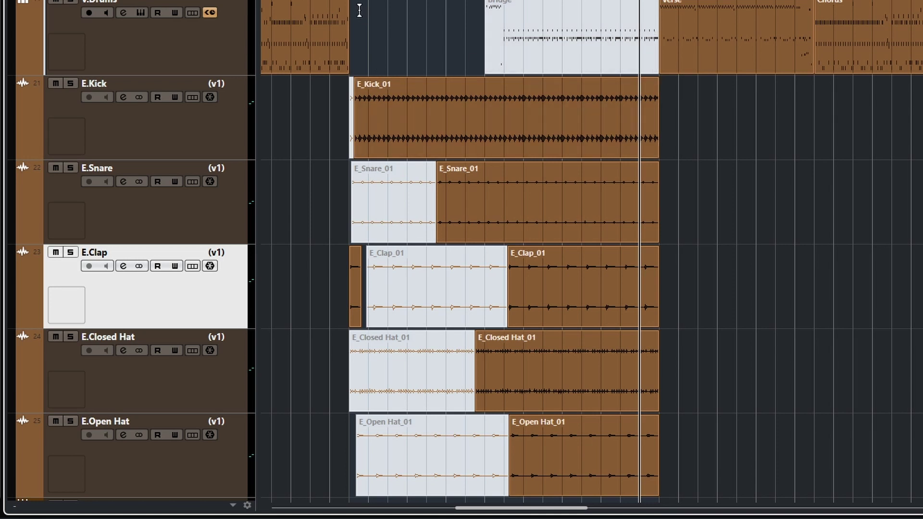
key(space)
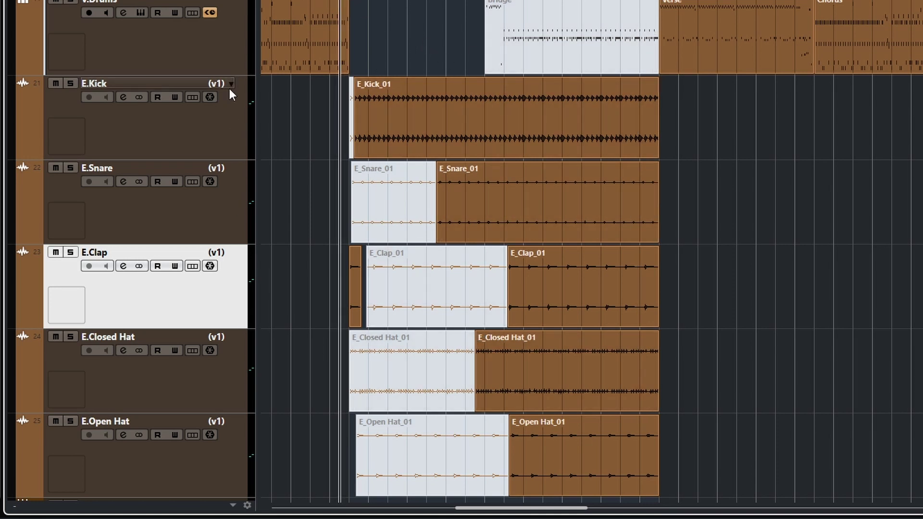
- Switch E.Kick to version v2, split its event just before the second kick hit and mute the opening piece
ctrl+scroll(392, 197, up, 4)
ctrl+scroll(395, 206, down, 2)
scroll(406, 215, left, 4)
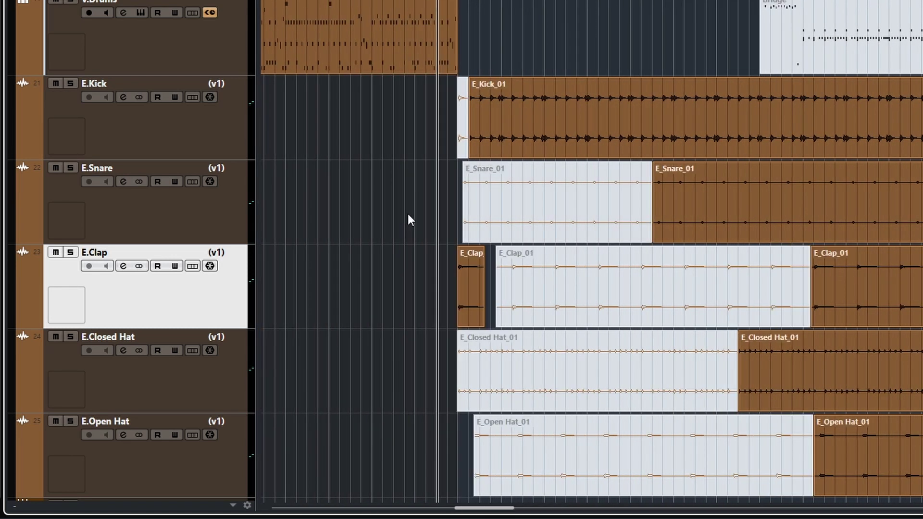
ctrl+scroll(508, 217, up, 5)
scroll(509, 221, left, 3)
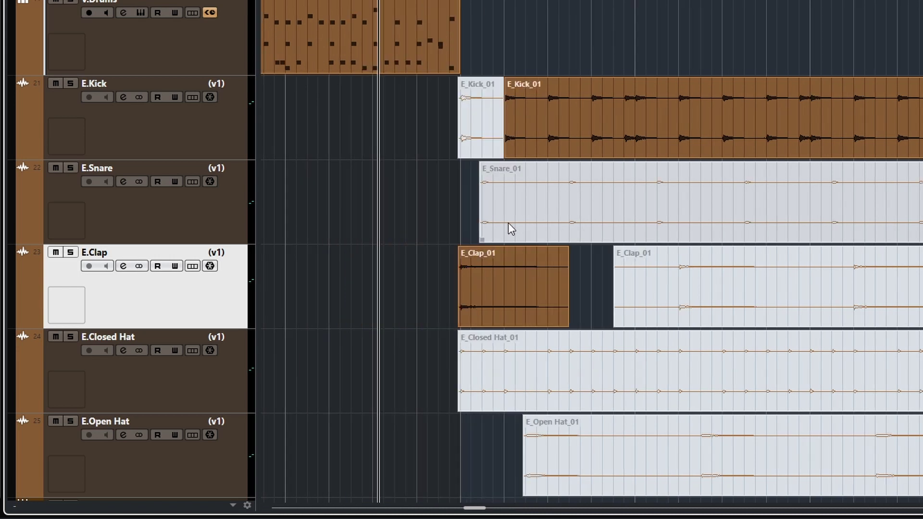
scroll(509, 223, left, 2)
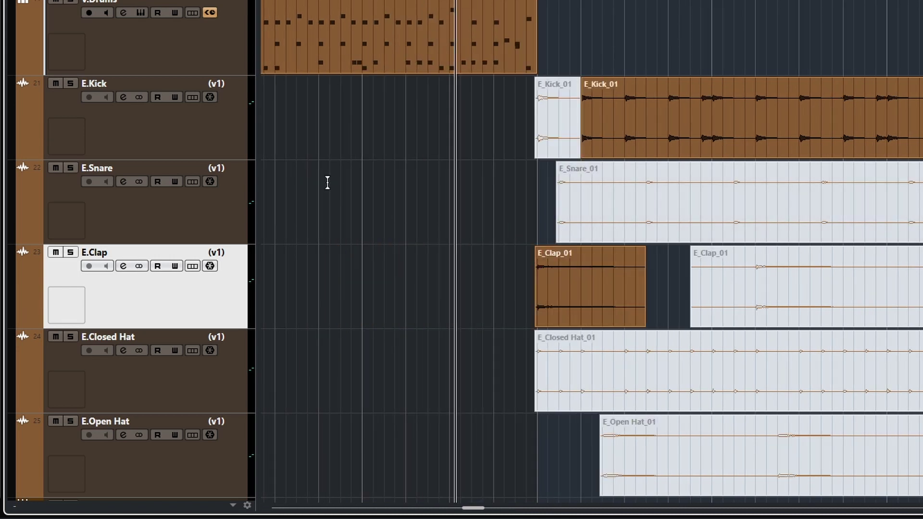
click(230, 83)
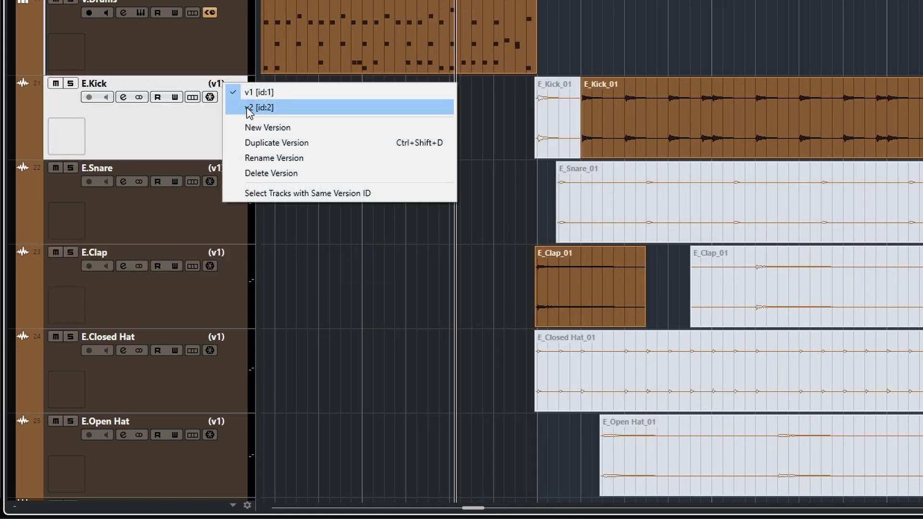
click(249, 107)
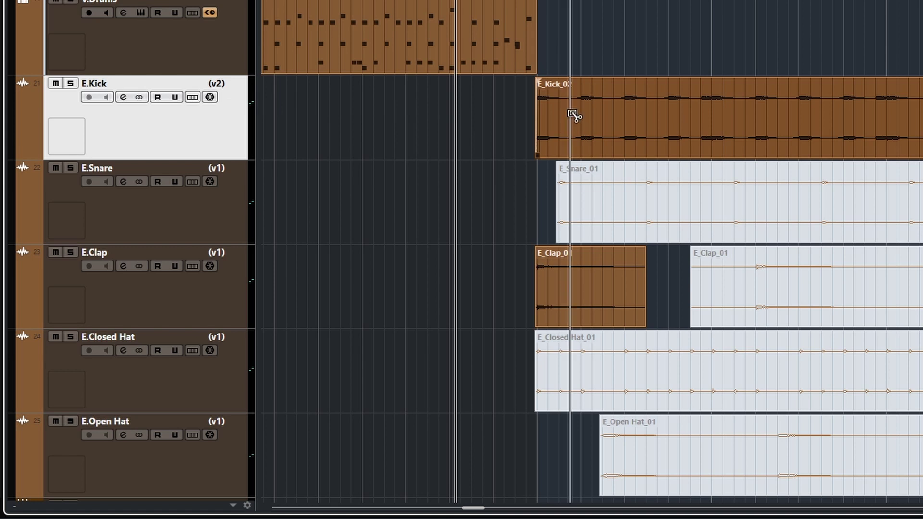
click(571, 117)
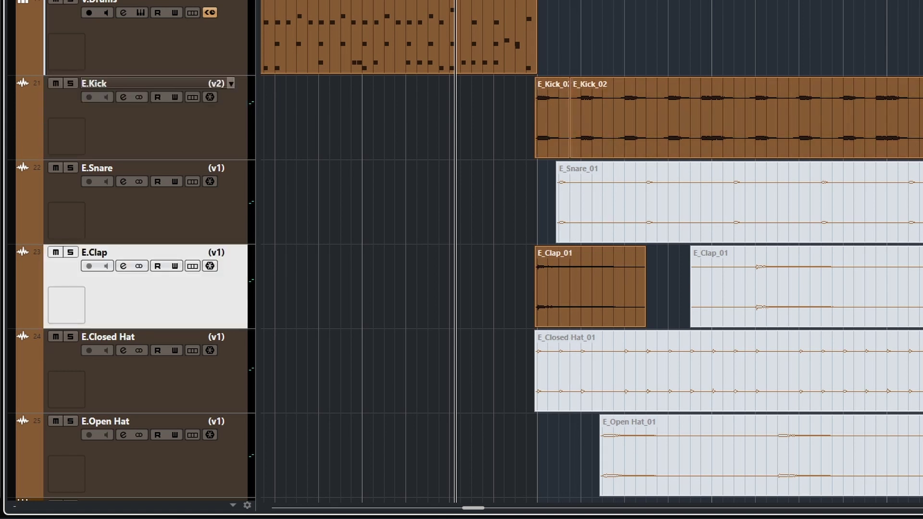
click(550, 121)
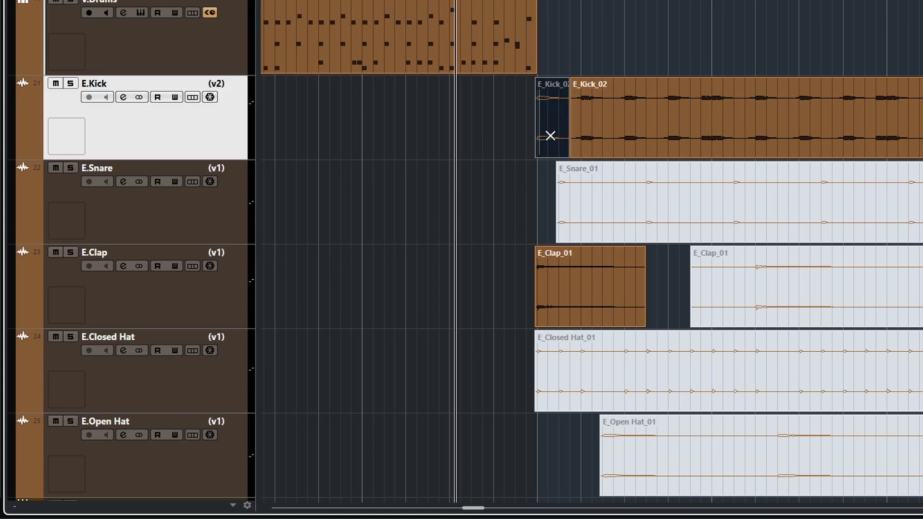
- Give the end of the E.Kick v2 event a 0.0.0.30 fade-out and trim it flush with the other electronic drums
scroll(631, 208, down, 3)
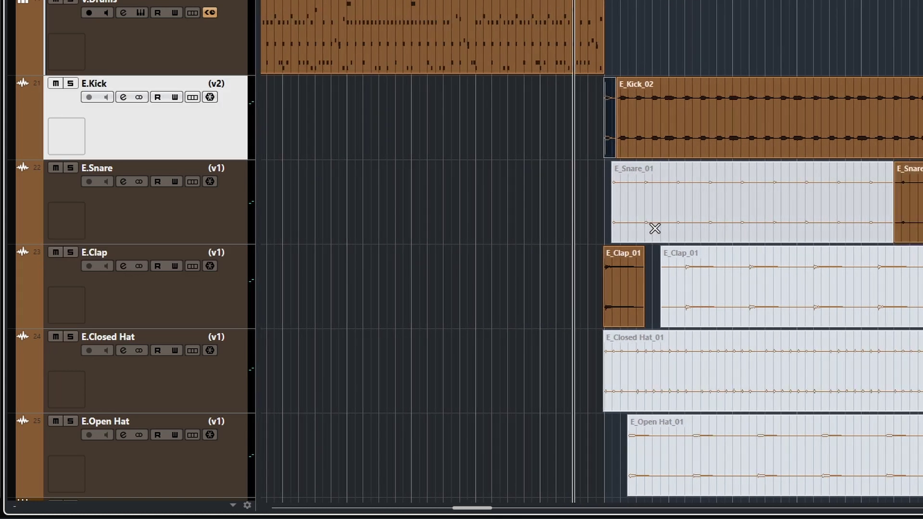
scroll(670, 175, right, 6)
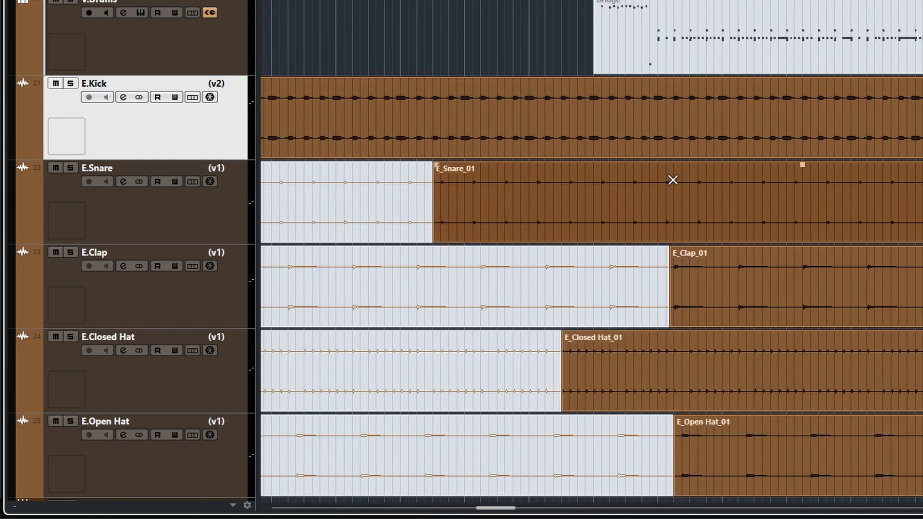
scroll(674, 182, right, 5)
scroll(820, 177, down, 3)
scroll(746, 174, up, 3)
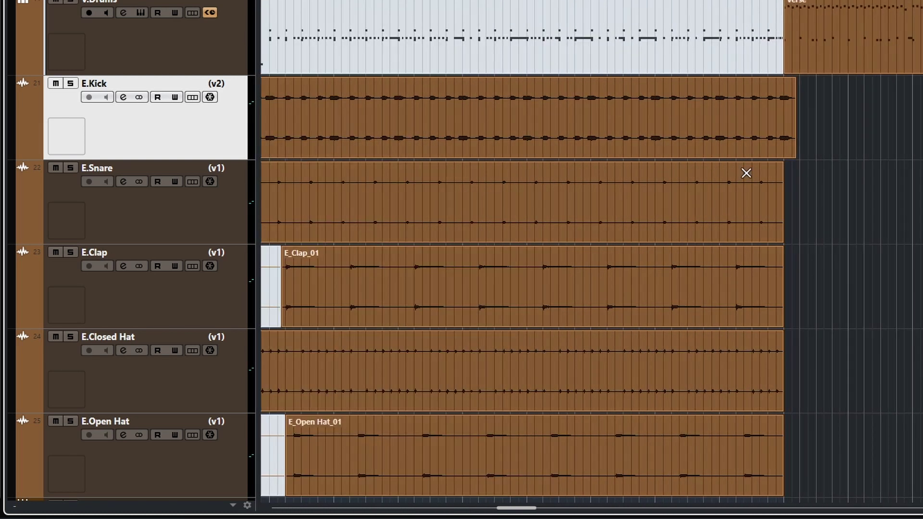
scroll(820, 159, up, 3)
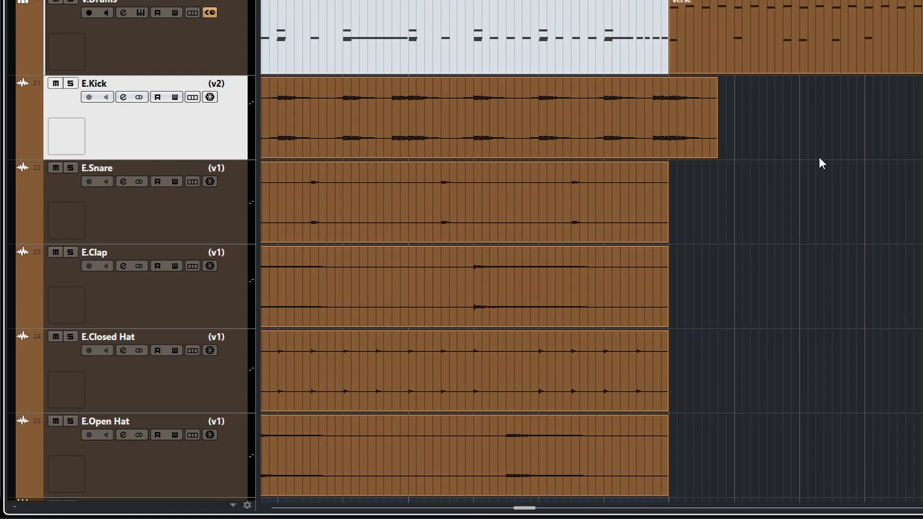
drag(698, 81, 707, 80)
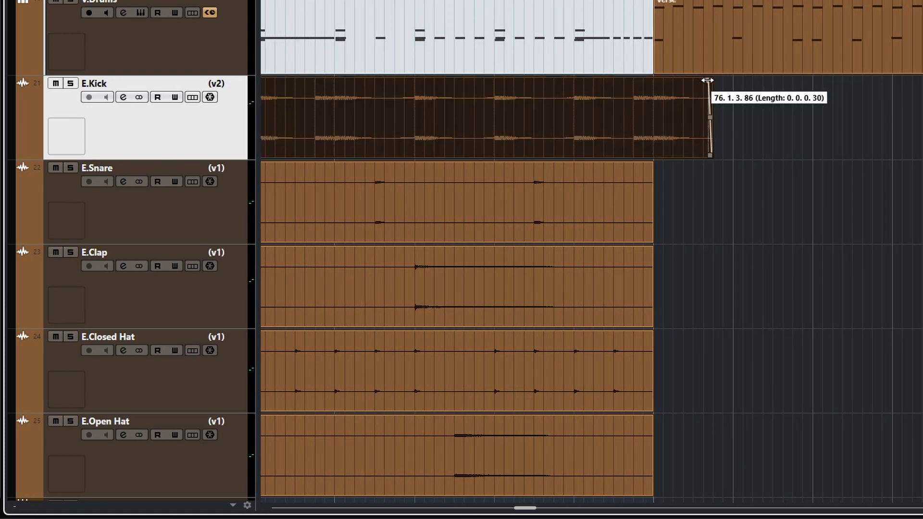
drag(711, 156, 652, 151)
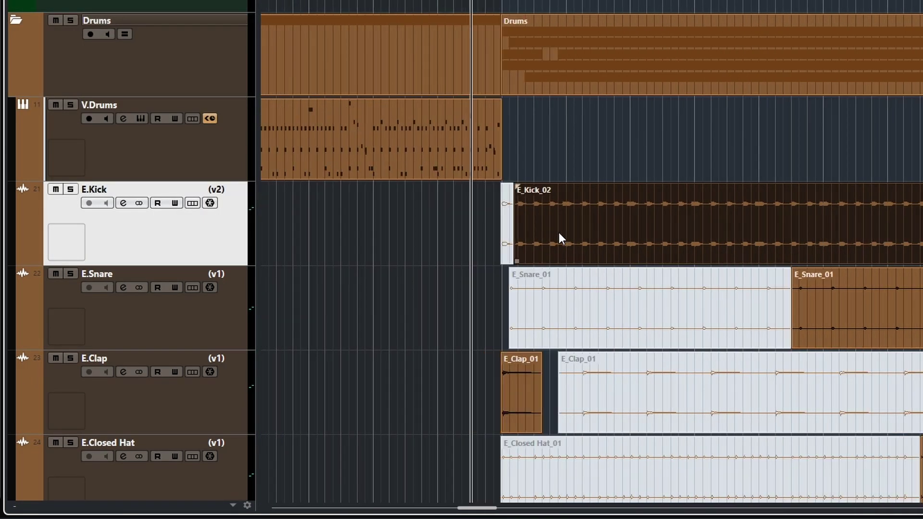
- View E.Snare version v2, return the track to v1 and place the project cursor at its split point
scroll(561, 237, right, 2)
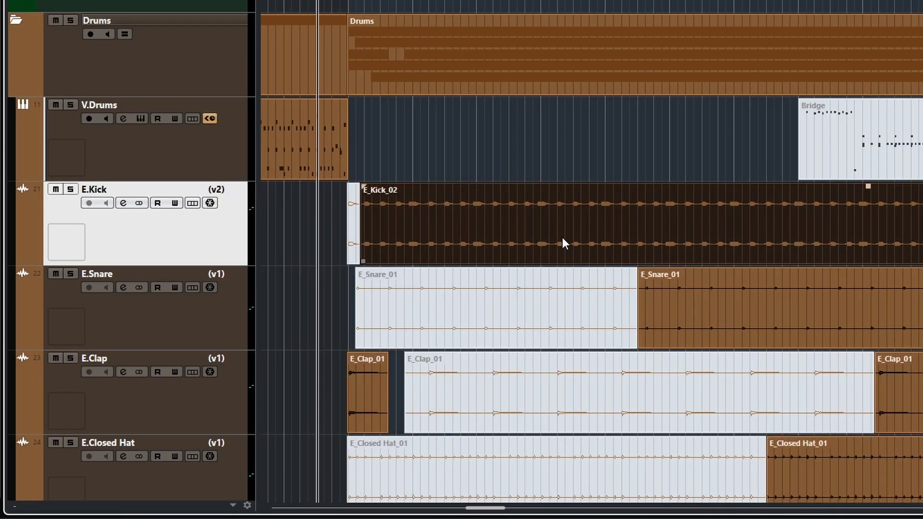
scroll(562, 238, left, 1)
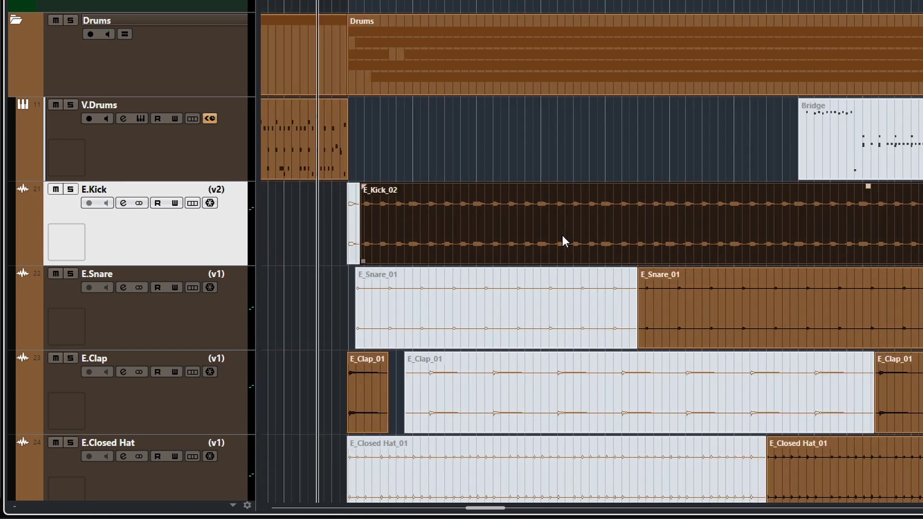
click(223, 275)
click(239, 296)
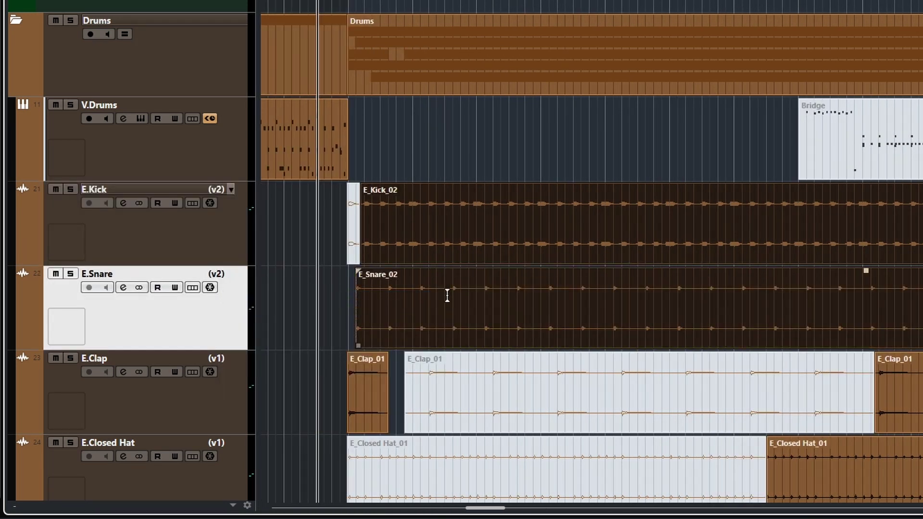
click(238, 279)
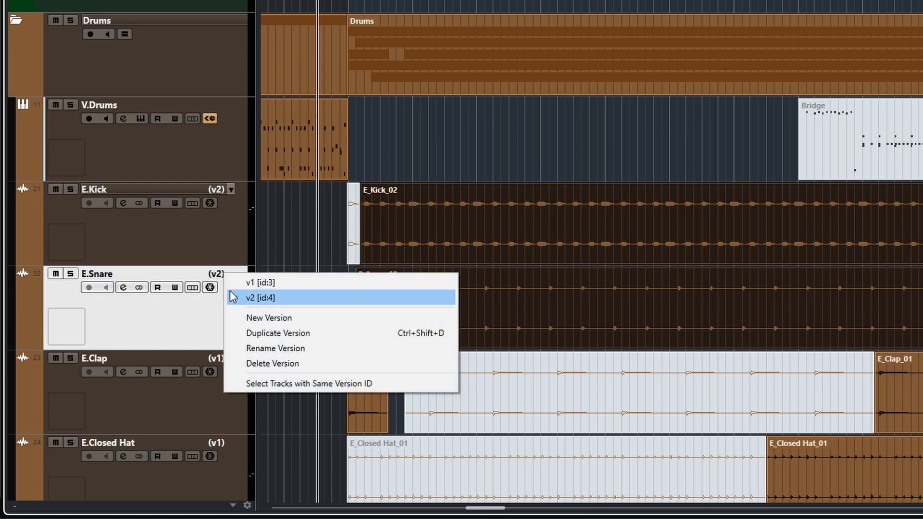
click(245, 282)
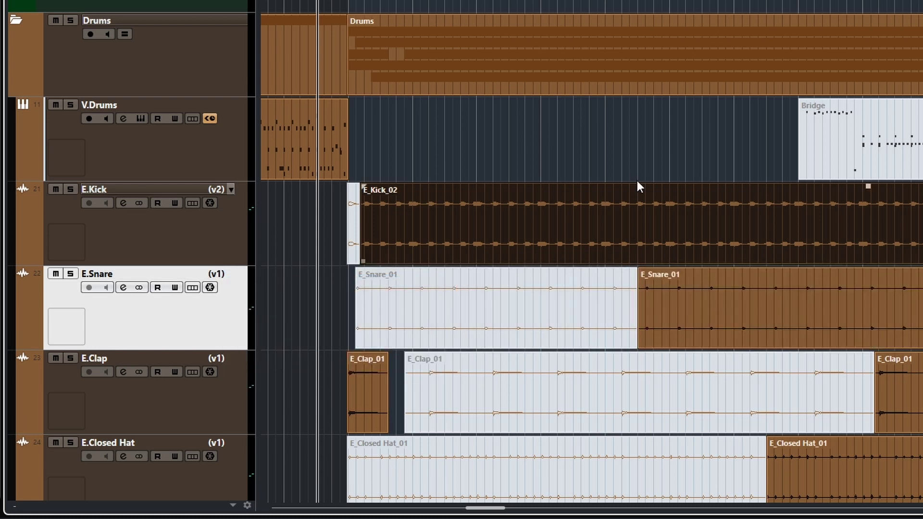
click(639, 148)
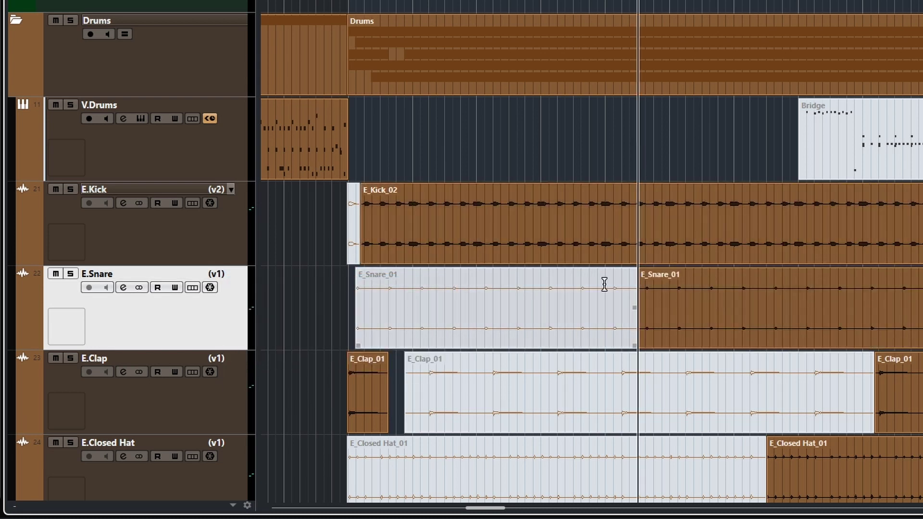
- Switch E.Snare to version v2, split its event at the project cursor and mute the part before the split
click(236, 273)
click(250, 295)
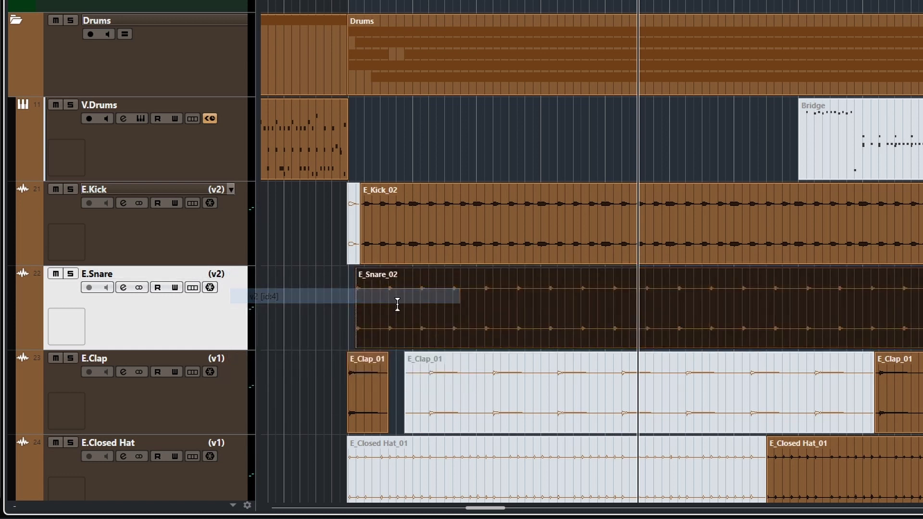
click(640, 312)
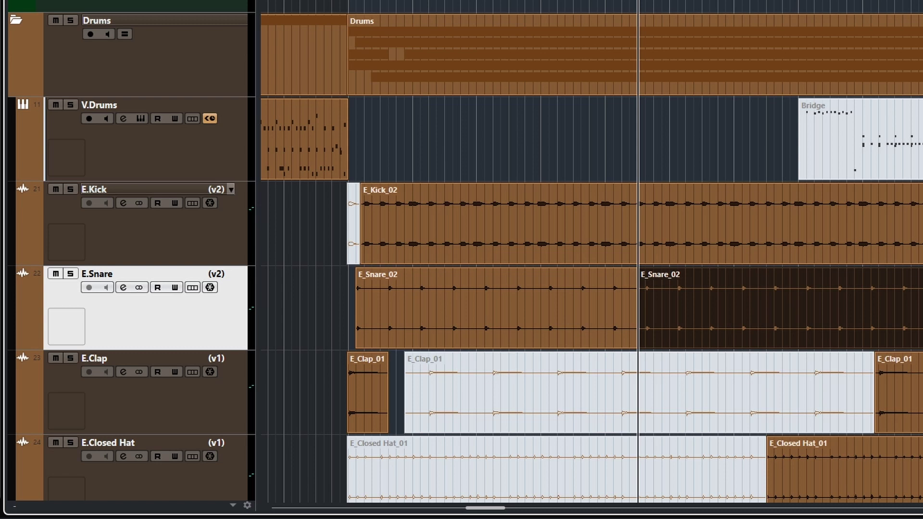
click(529, 304)
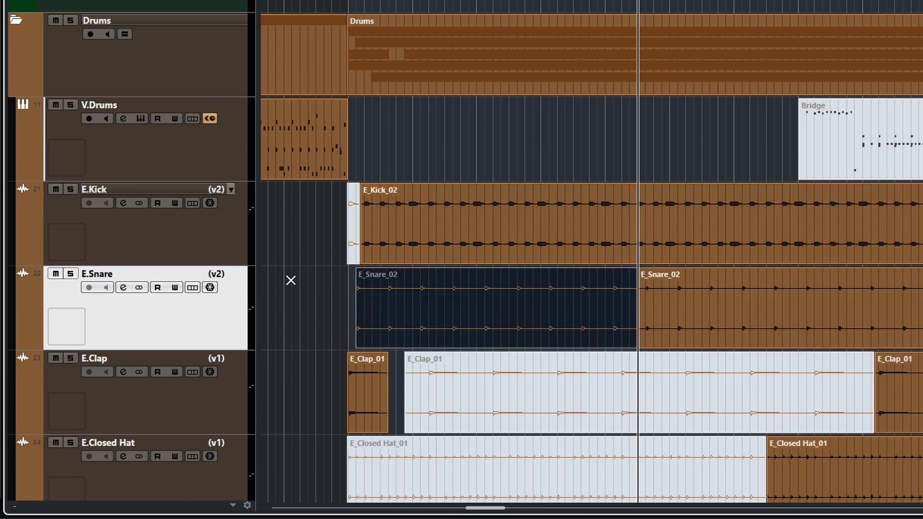
key(7)
scroll(671, 301, right, 5)
scroll(673, 305, left, 3)
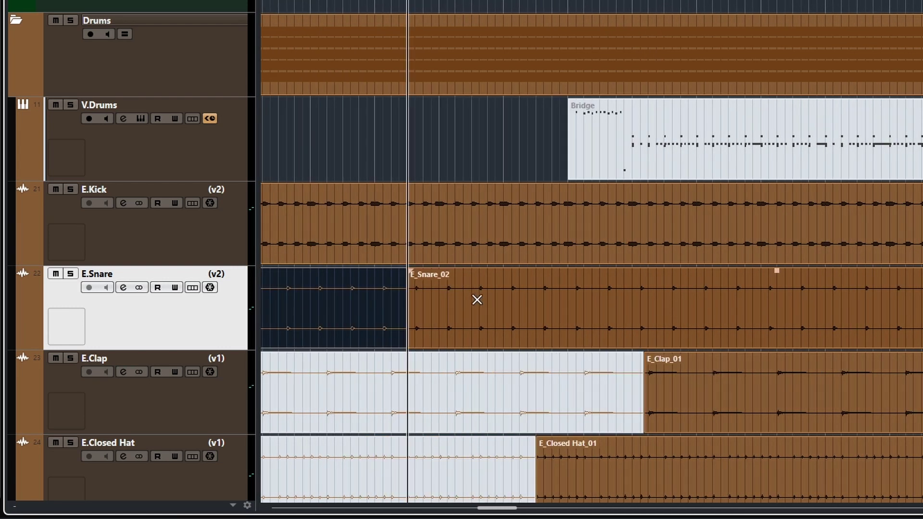
scroll(384, 312, left, 3)
scroll(409, 339, left, 2)
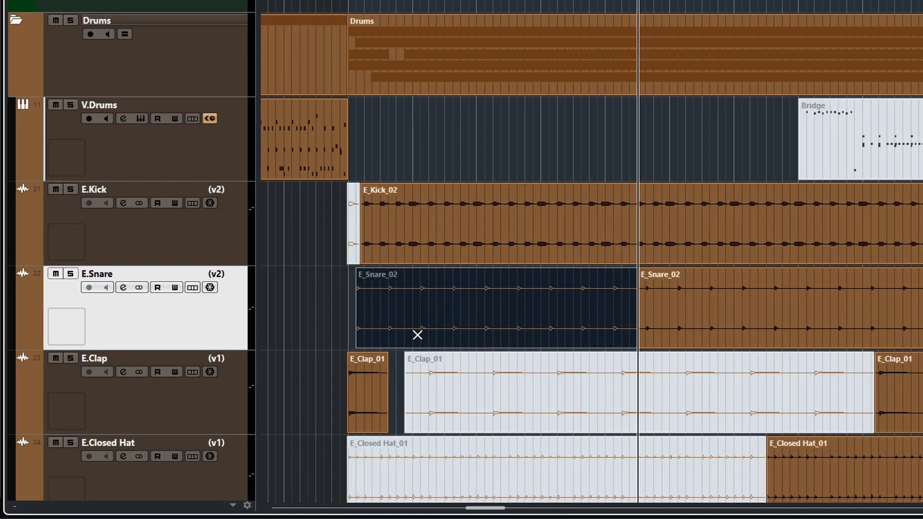
- Place the project cursor just before the split where the E.Clap v1 pattern re-enters
click(232, 362)
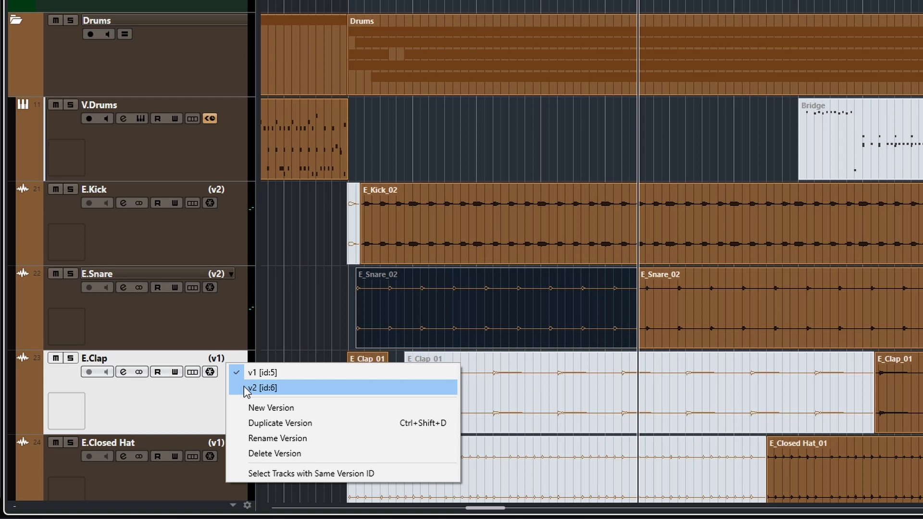
key(Escape)
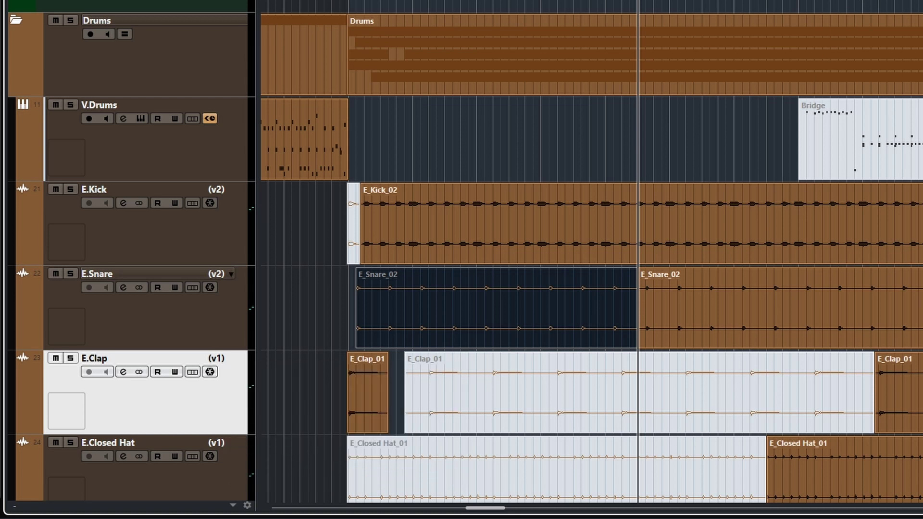
click(880, 6)
click(872, 5)
click(880, 5)
click(872, 5)
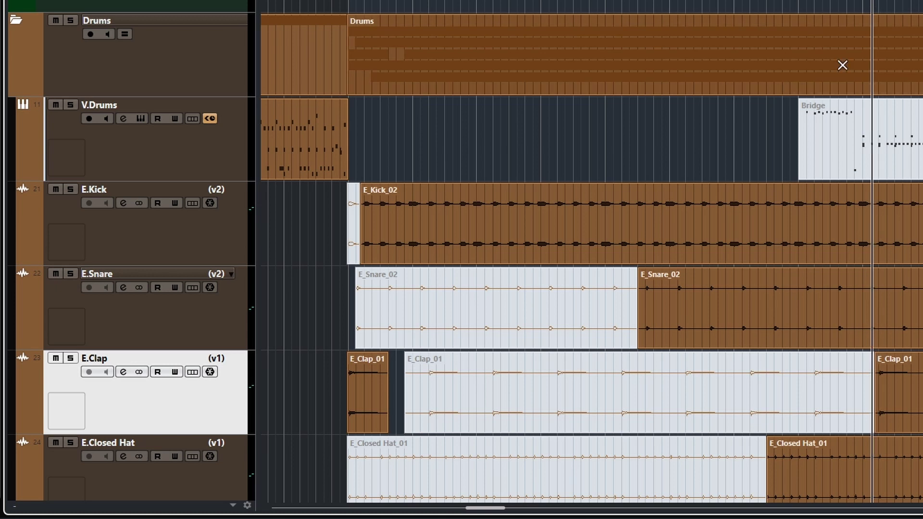
- Switch E.Clap to version v2, split it at the cursor and before the second clap, and mute only the middle piece
click(231, 359)
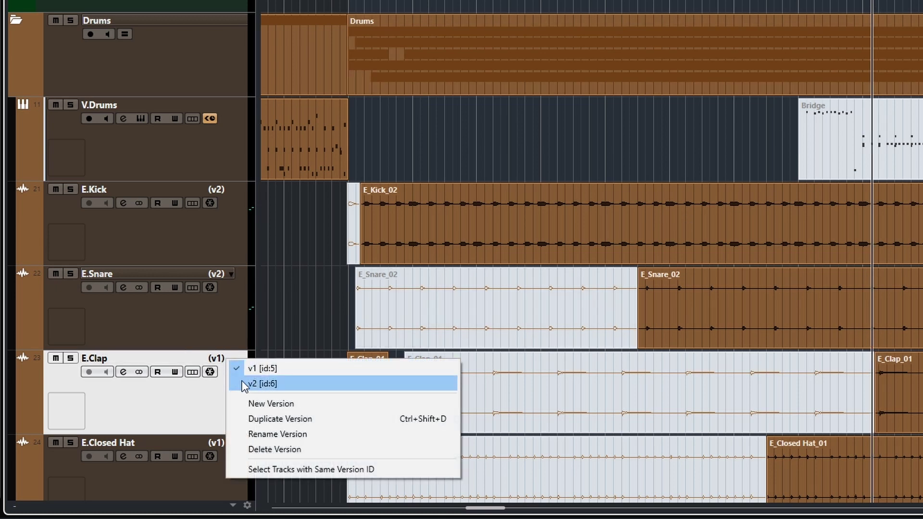
click(260, 384)
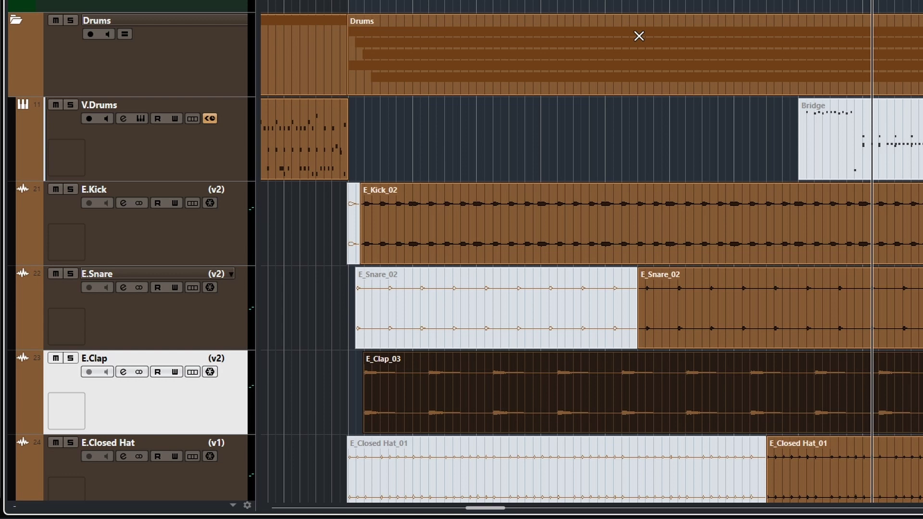
click(873, 412)
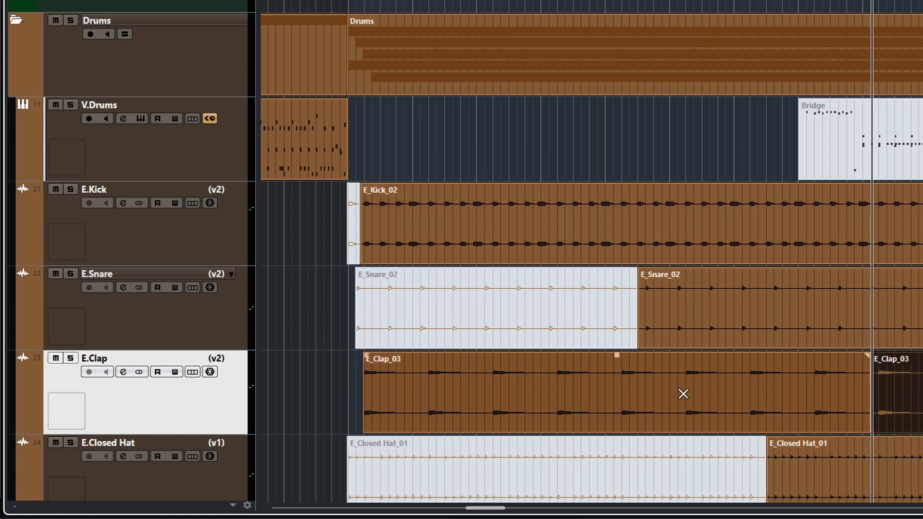
click(560, 397)
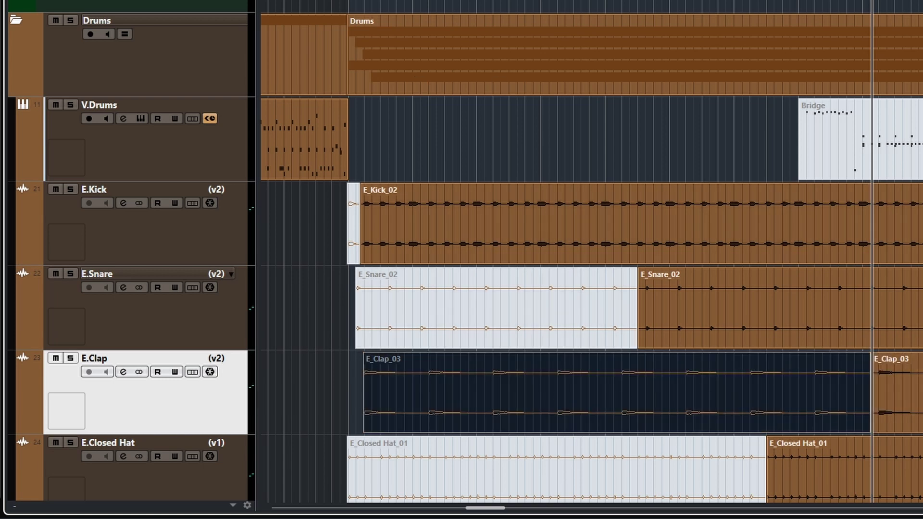
click(419, 414)
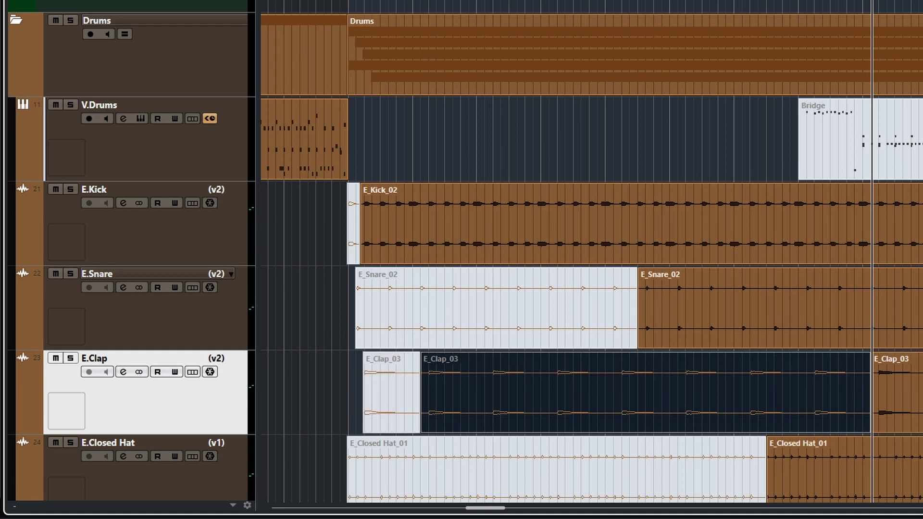
click(404, 431)
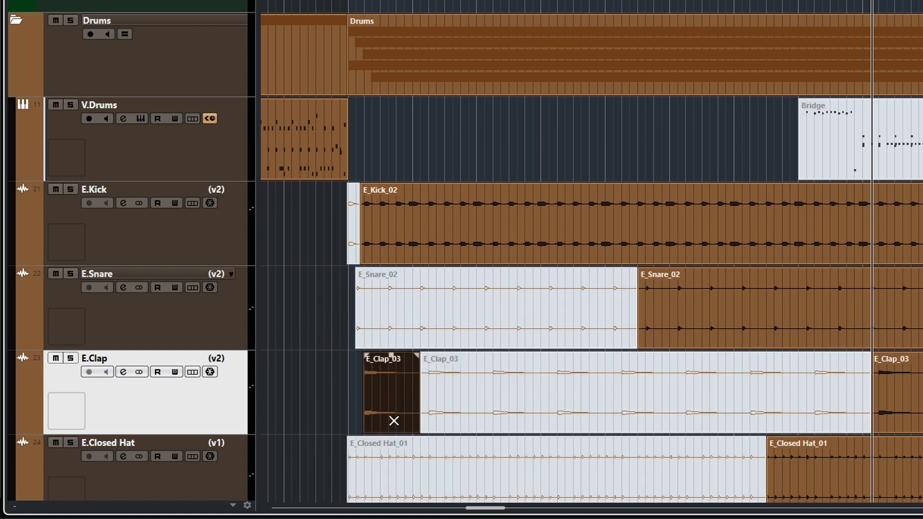
- Move the first E.Clap v2 event earlier so its start lines up with the start of the E.Kick events
click(400, 419)
drag(398, 419, 380, 417)
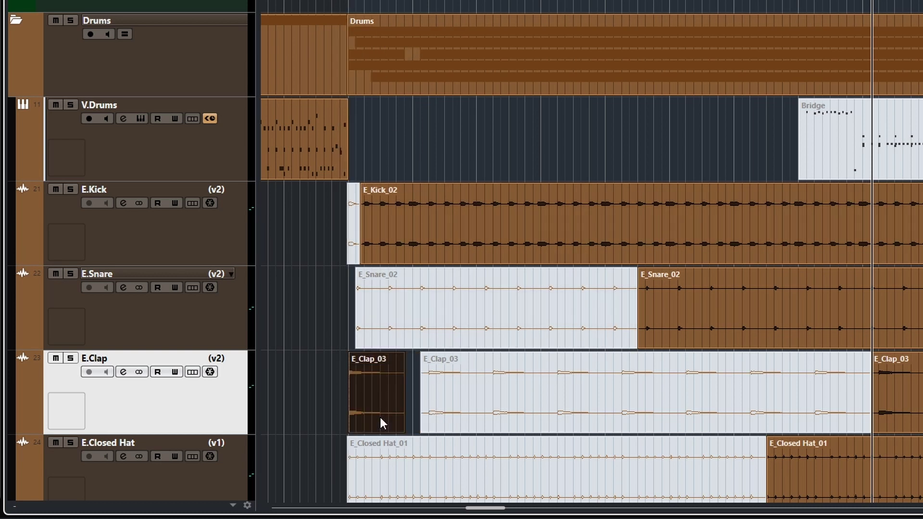
scroll(398, 401, down, 3)
scroll(397, 399, up, 5)
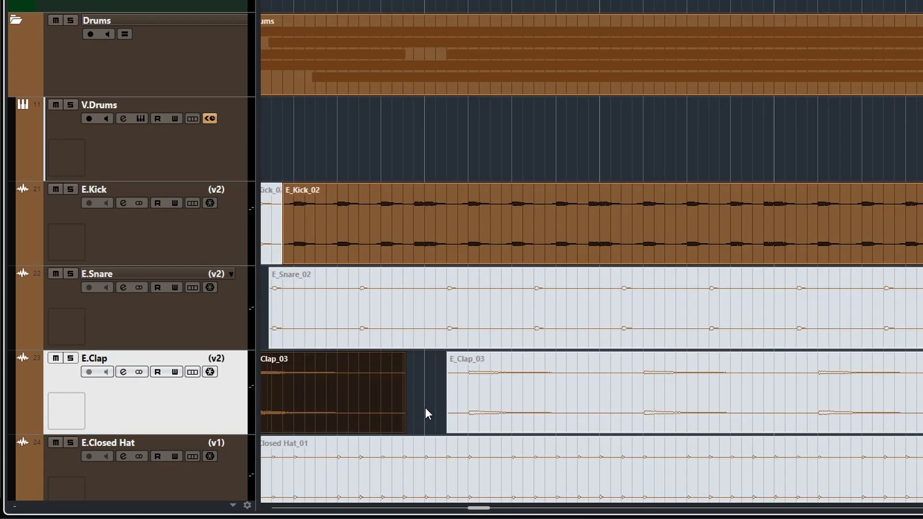
scroll(603, 411, left, 3)
scroll(603, 409, up, 5)
scroll(536, 399, left, 3)
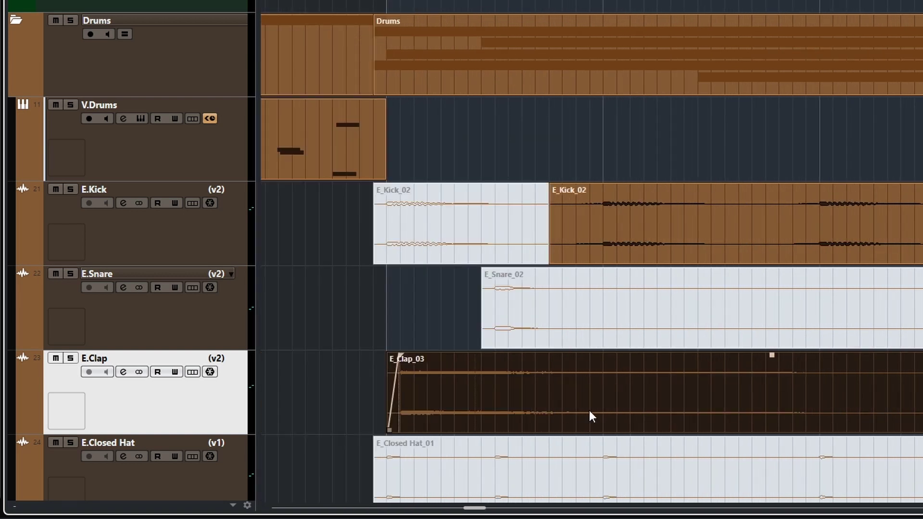
mouse_move(464, 409)
mouse_down()
mouse_move(441, 414)
mouse_move(451, 414)
mouse_up()
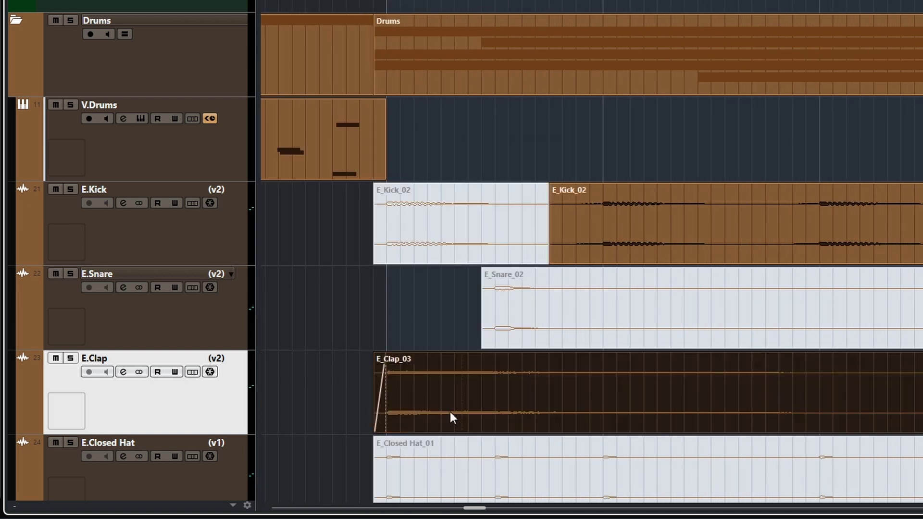
scroll(525, 374, down, 8)
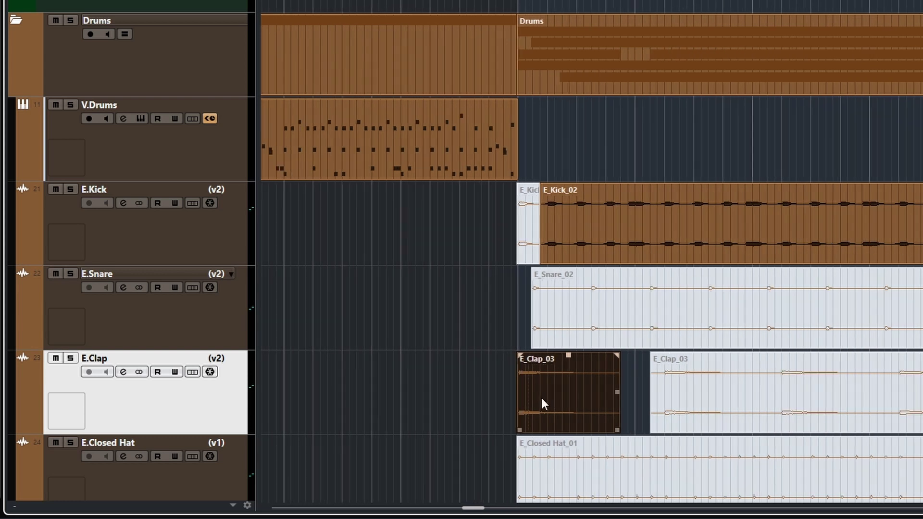
scroll(544, 405, down, 2)
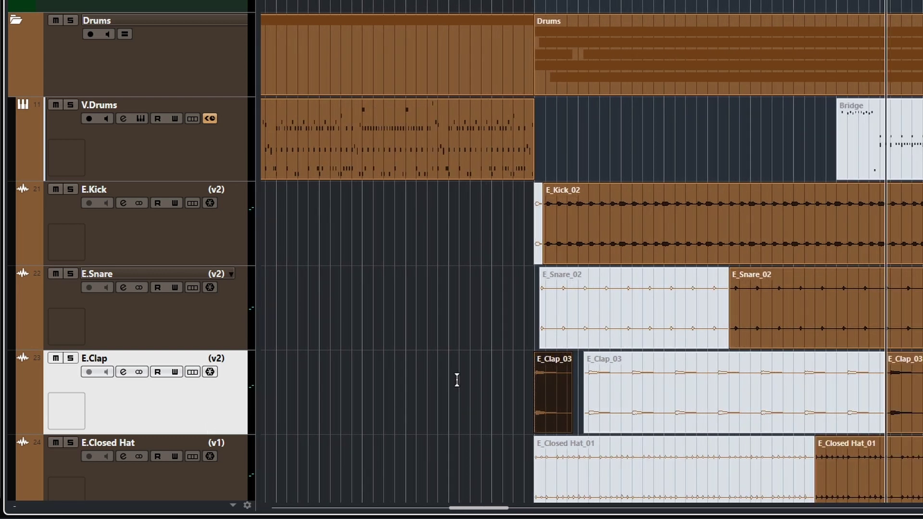
- Extend the start of the unmuted E.Closed Hat v1 event one grid step earlier, ahead of its first hit
scroll(620, 387, down, 4)
scroll(680, 361, up, 2)
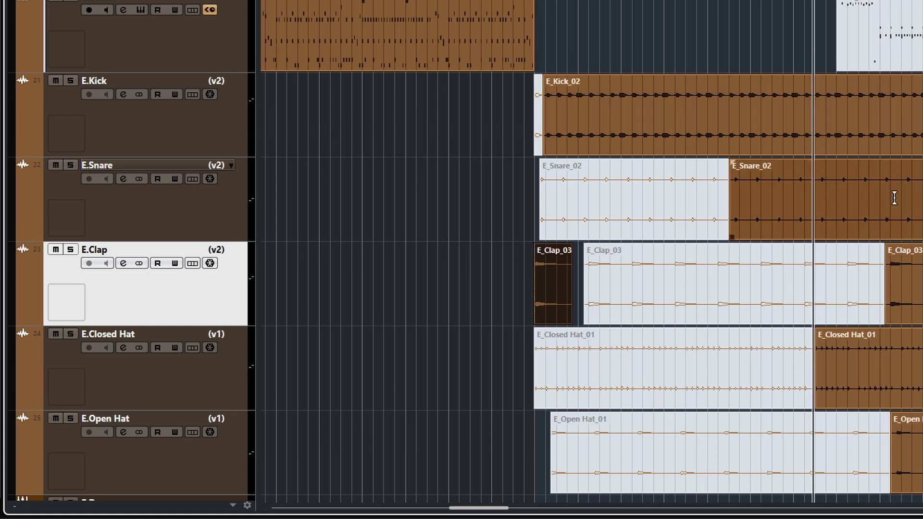
scroll(886, 255, up, 5)
scroll(656, 140, up, 2)
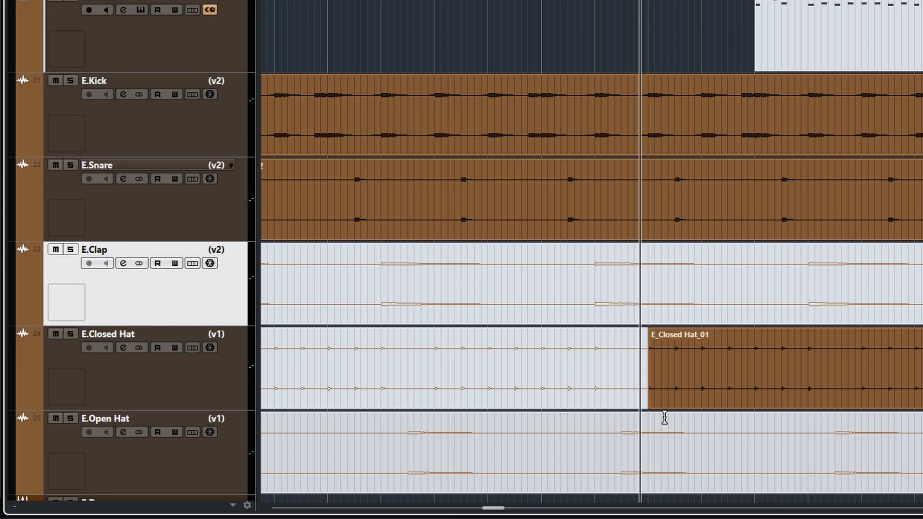
ctrl+scroll(677, 383, up, 5)
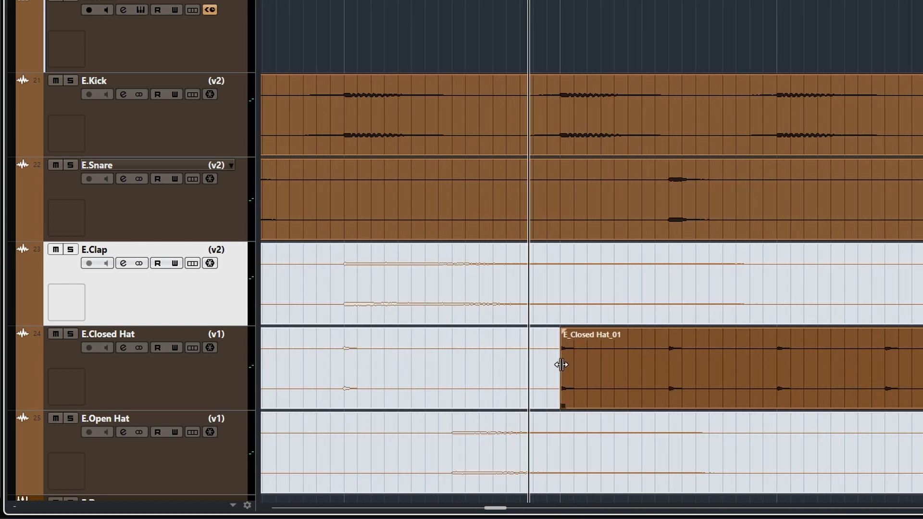
drag(561, 364, 547, 365)
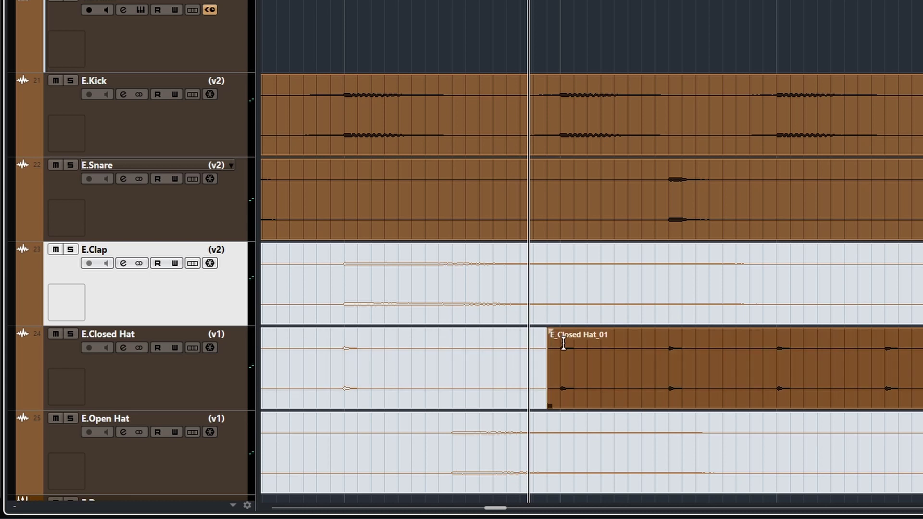
ctrl+scroll(607, 388, down, 5)
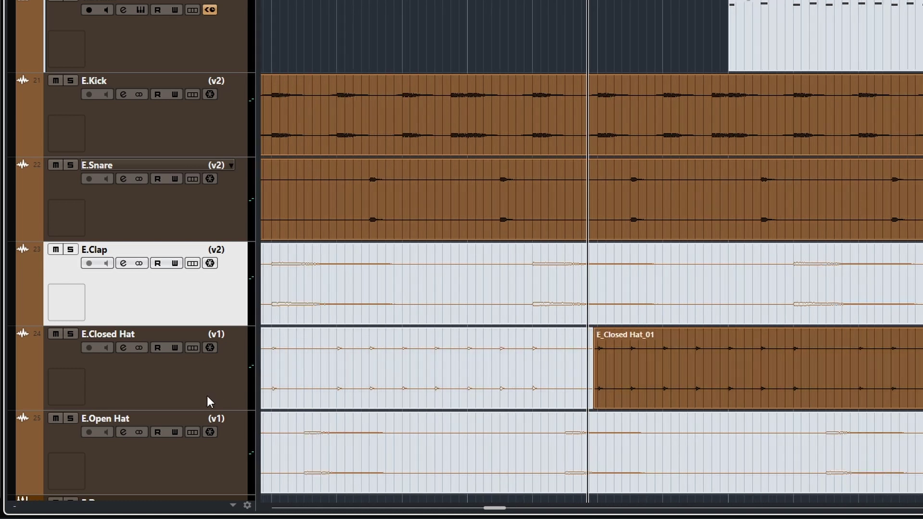
- Switch E.Closed Hat to version v2, split its event at the project cursor and mute the part before the split
click(233, 336)
click(249, 358)
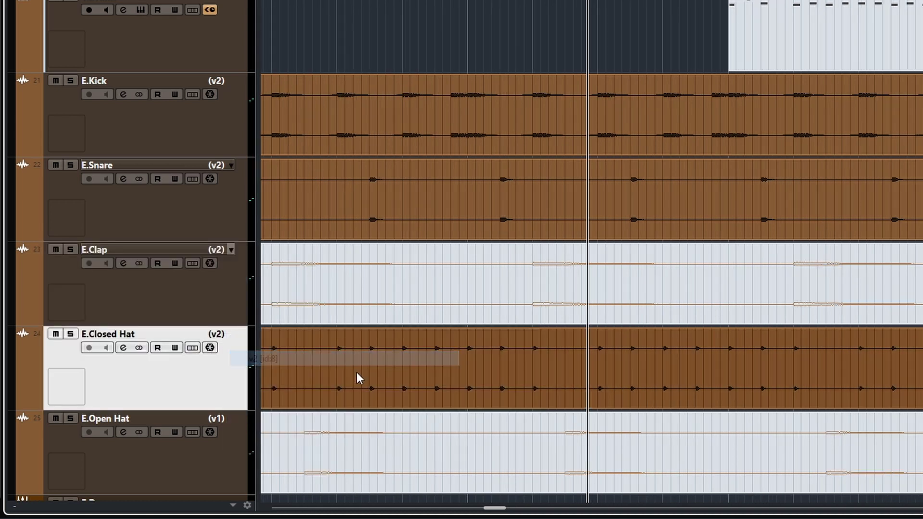
alt+click(589, 370)
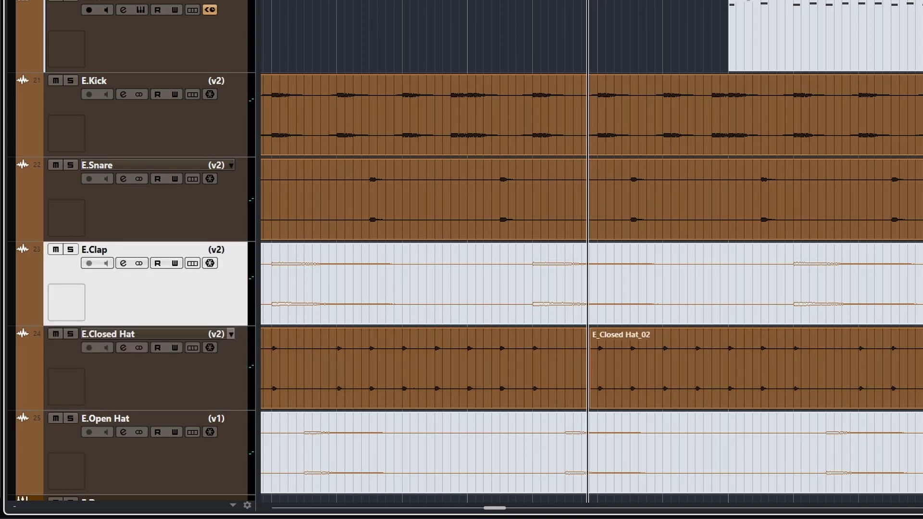
click(525, 363)
scroll(624, 377, left, 8)
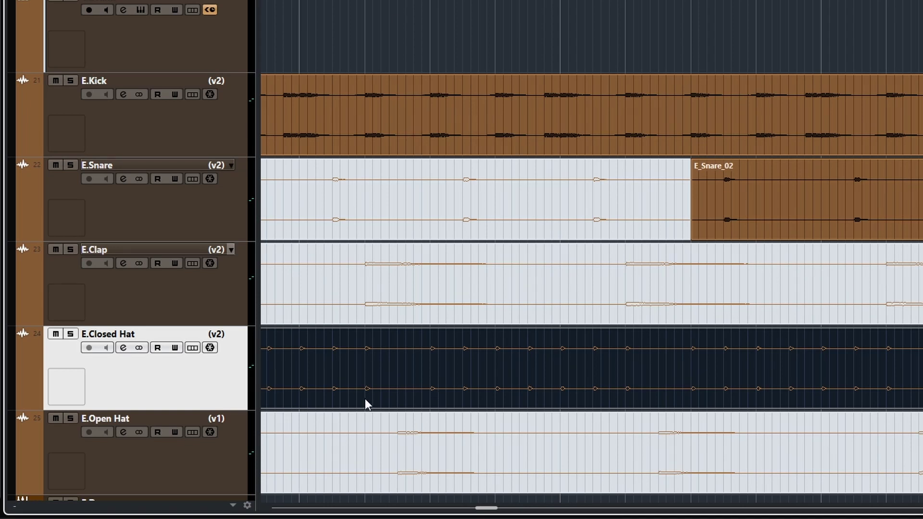
scroll(548, 351, down, 5)
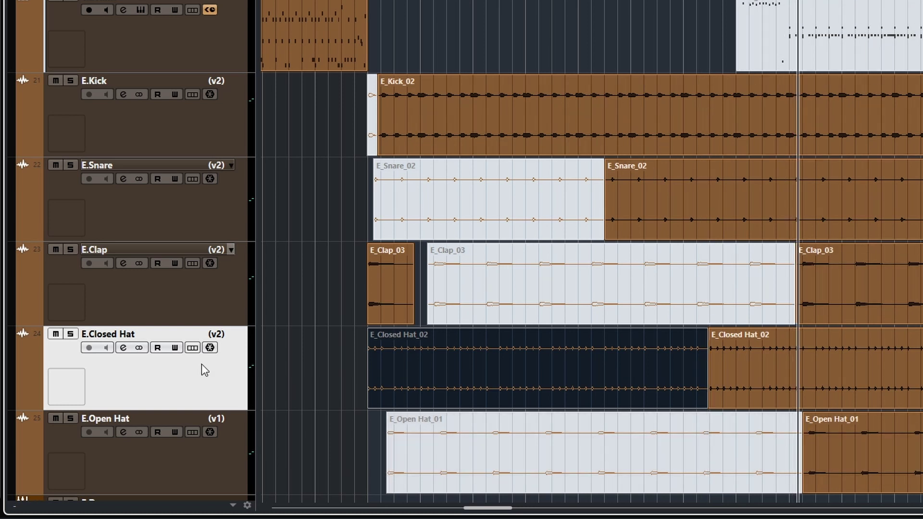
- Switch E.Open Hat to version v2, split its event just after the project cursor and mute the first part
click(231, 419)
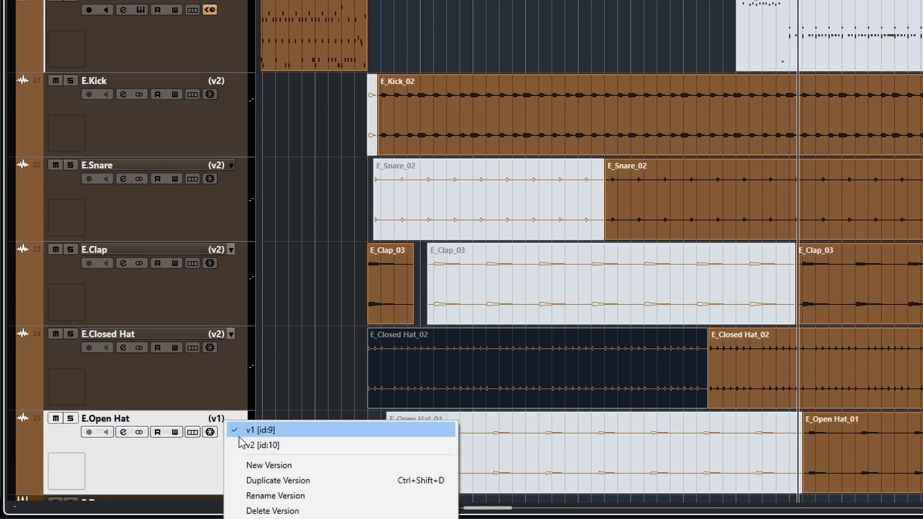
click(294, 446)
click(803, 457)
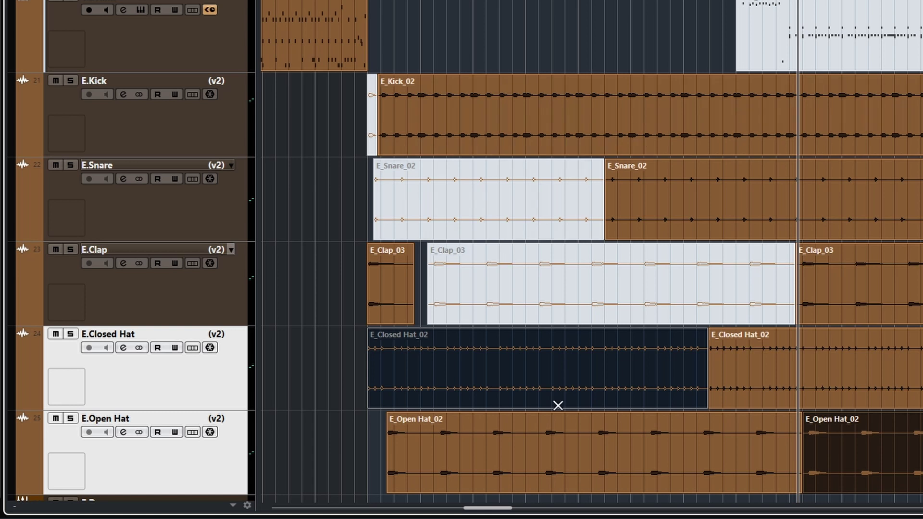
click(577, 454)
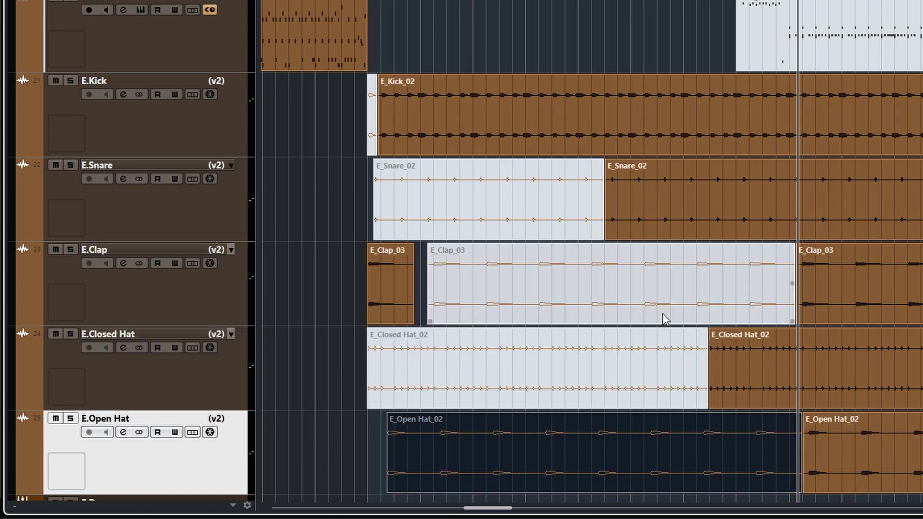
- Play through the bridge with all electronic drums on version v2 and check the staggered entrances up to the verse
key(g)
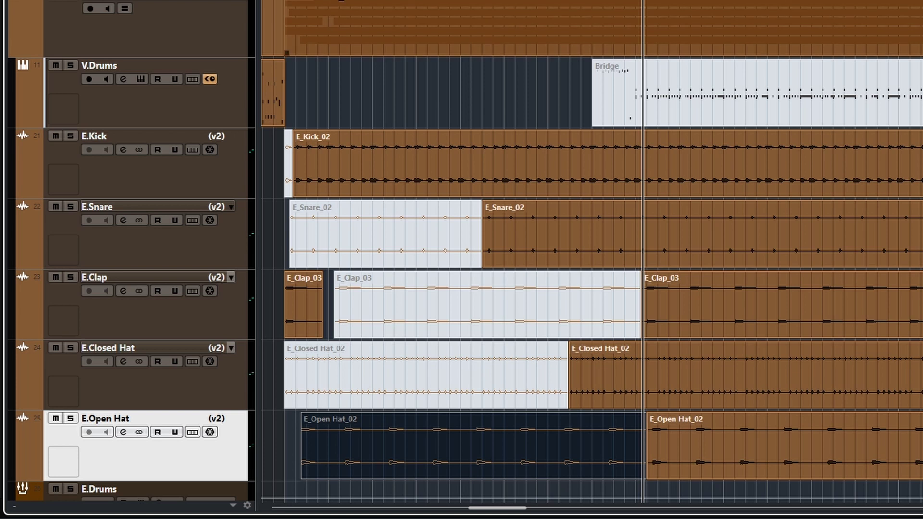
scroll(479, 2, left, 5)
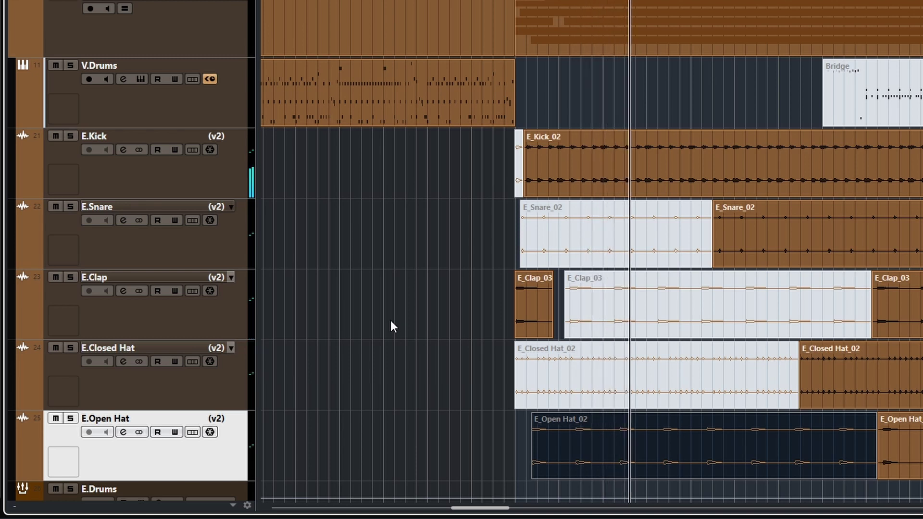
scroll(391, 326, right, 5)
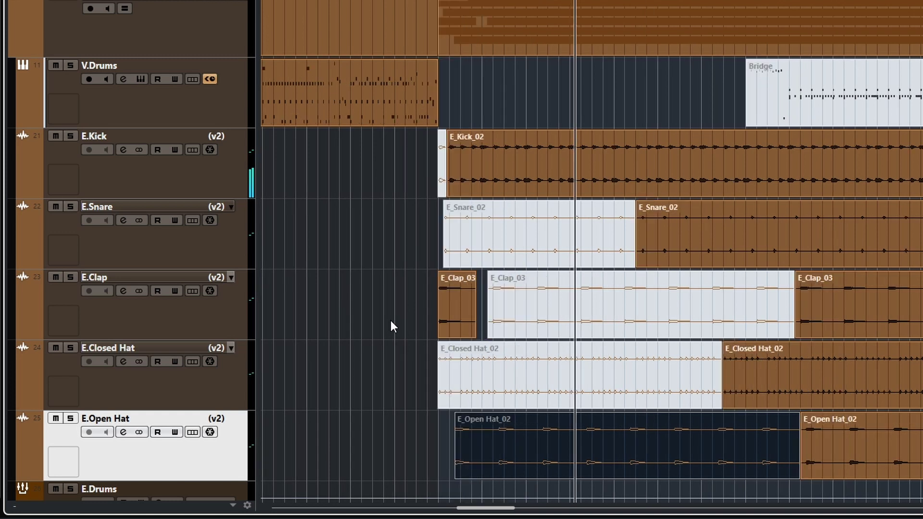
scroll(391, 320, left, 3)
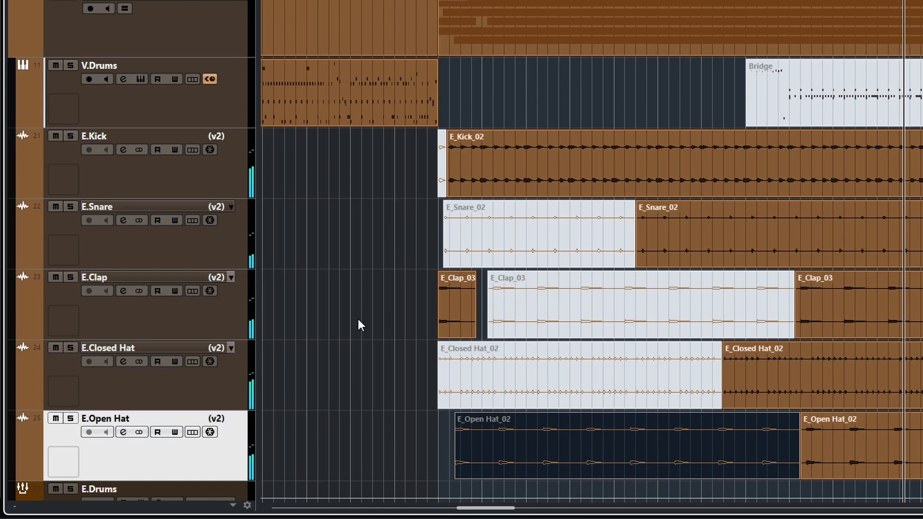
scroll(358, 320, left, 2)
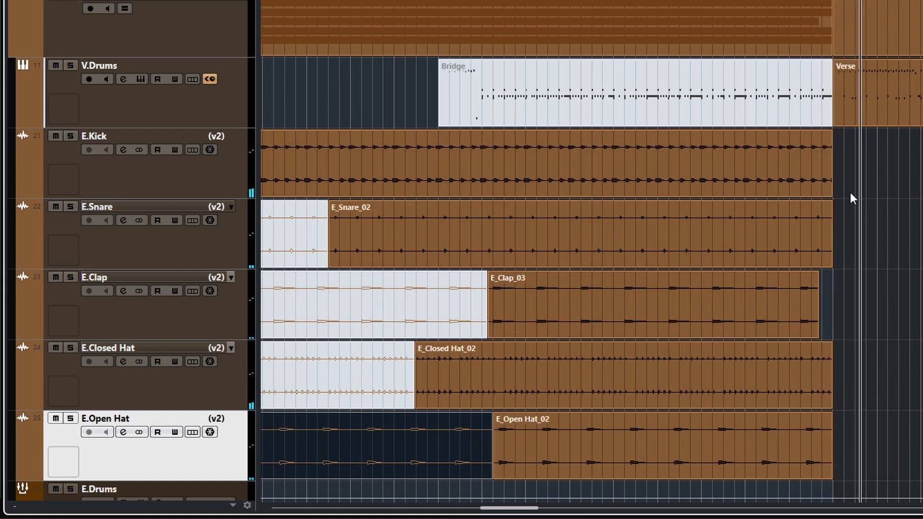
scroll(469, 301, up, 1)
scroll(471, 296, down, 2)
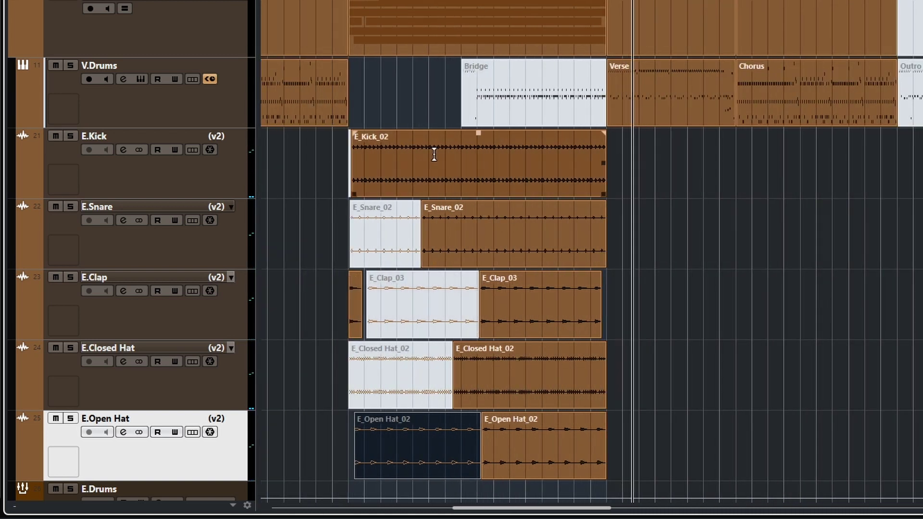
scroll(769, 250, down, 1)
scroll(775, 257, up, 3)
scroll(774, 255, down, 2)
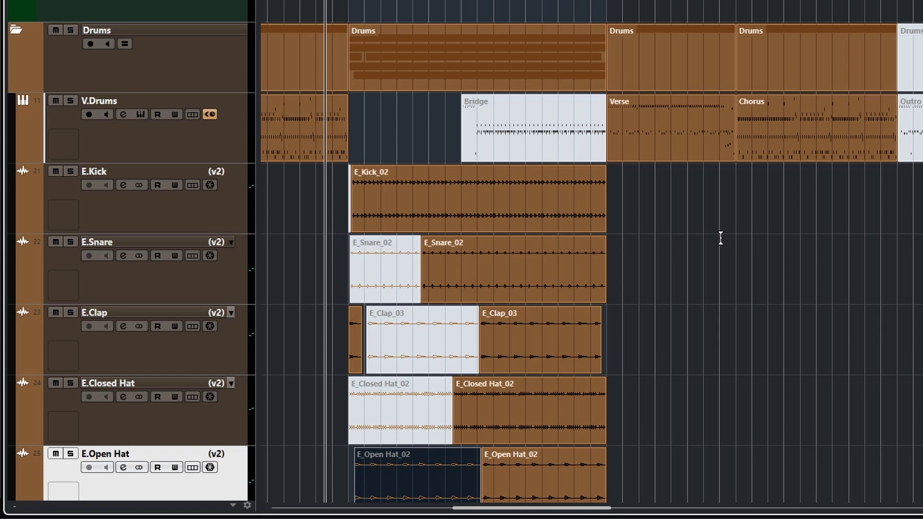
scroll(721, 238, down, 2)
scroll(735, 193, up, 2)
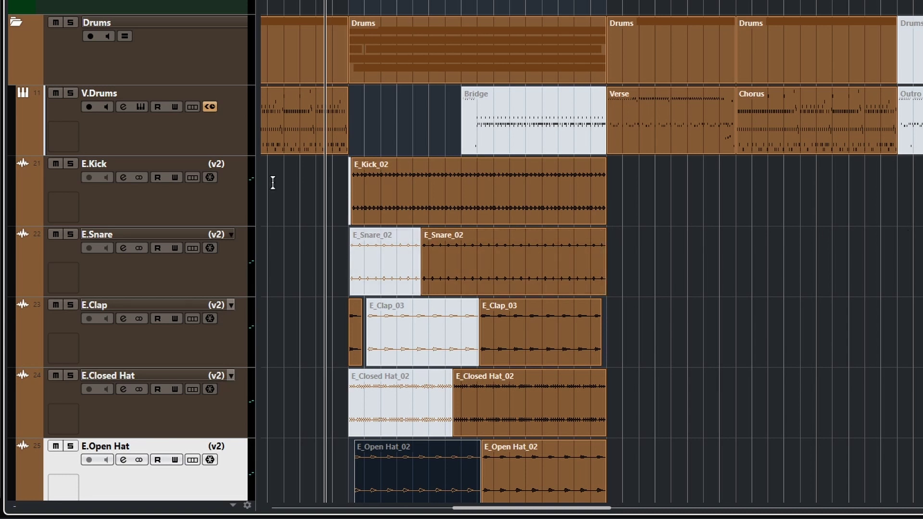
- Switch the E.Kick and E.Snare tracks back to version v1
click(230, 166)
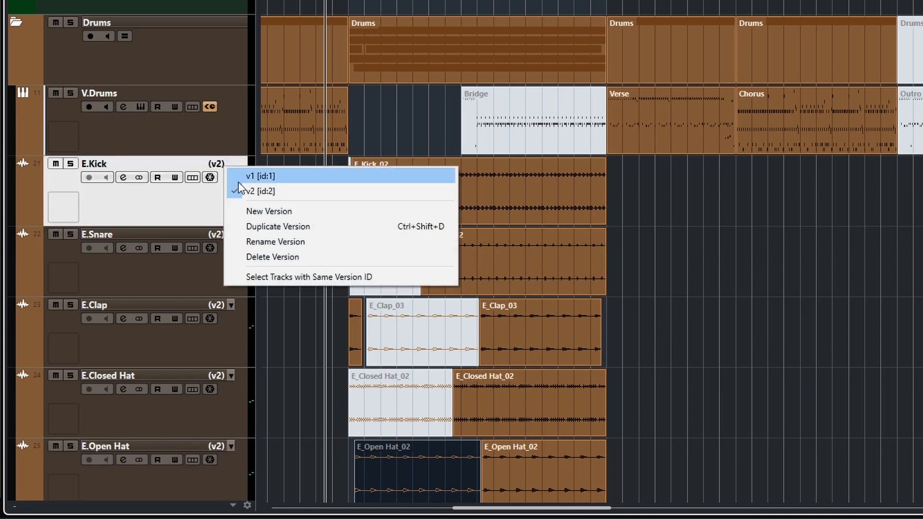
click(238, 178)
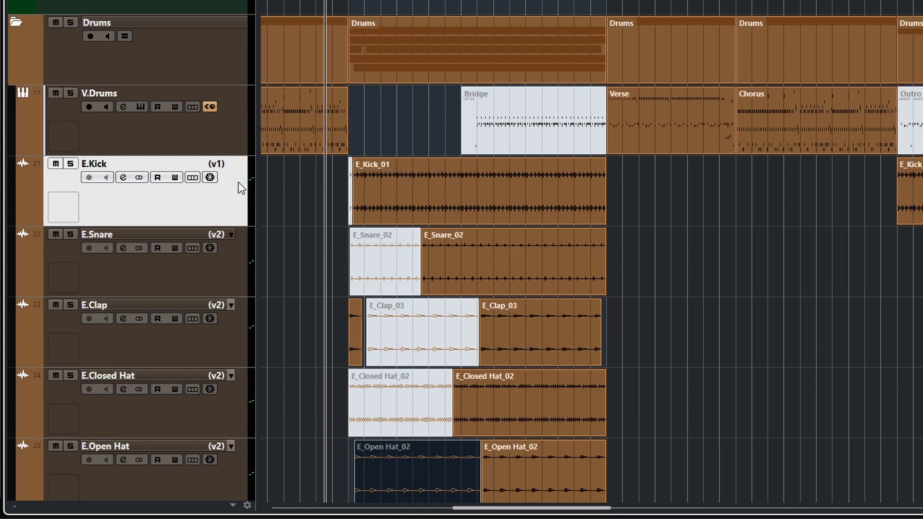
click(369, 193)
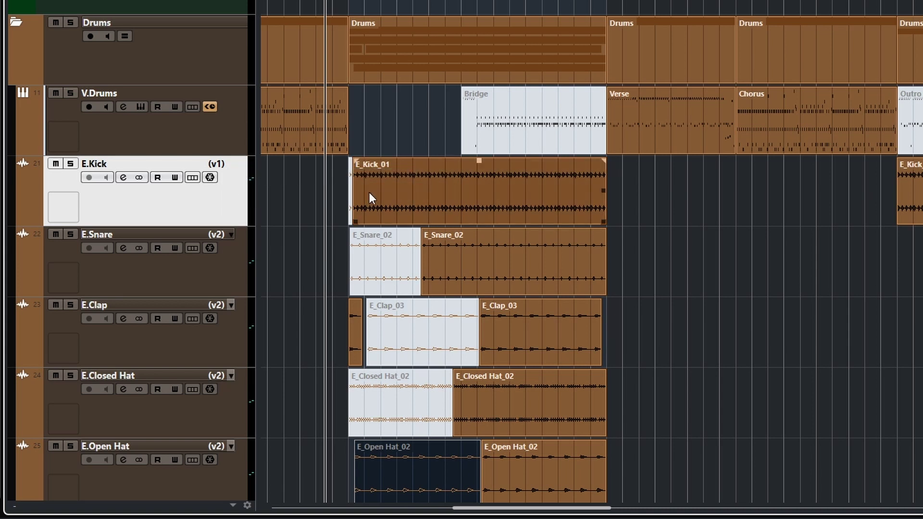
click(523, 278)
click(729, 329)
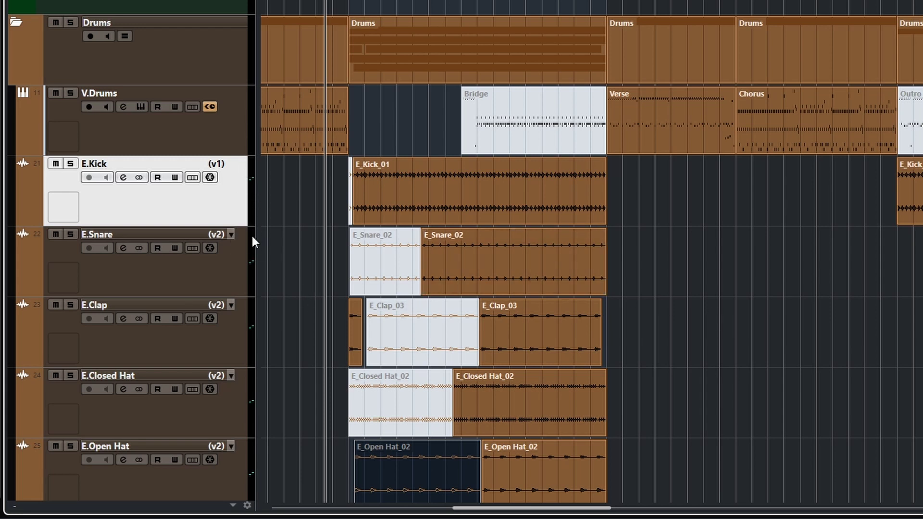
scroll(441, 262, down, 2)
scroll(442, 262, up, 2)
click(231, 234)
click(236, 244)
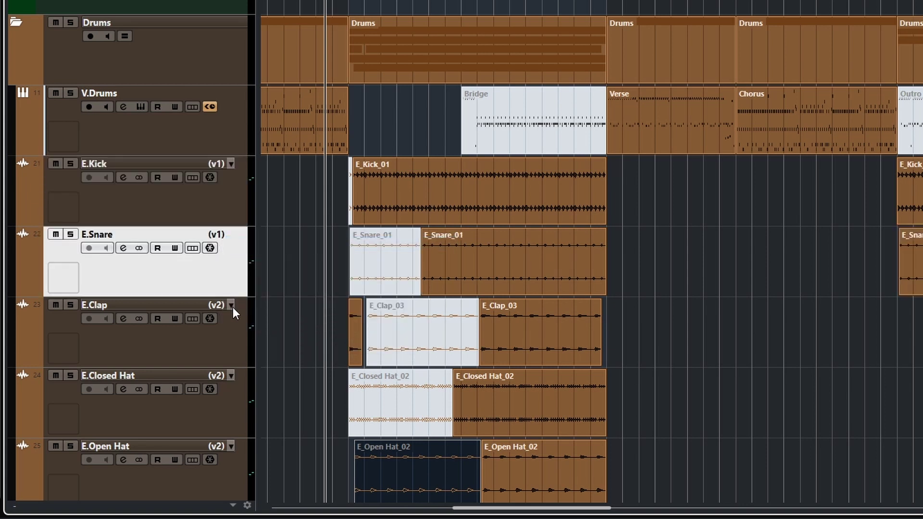
- Switch the E.Clap, E.Closed Hat and E.Open Hat tracks back to version v1
click(232, 306)
click(238, 318)
click(231, 376)
click(246, 382)
scroll(215, 406, down, 2)
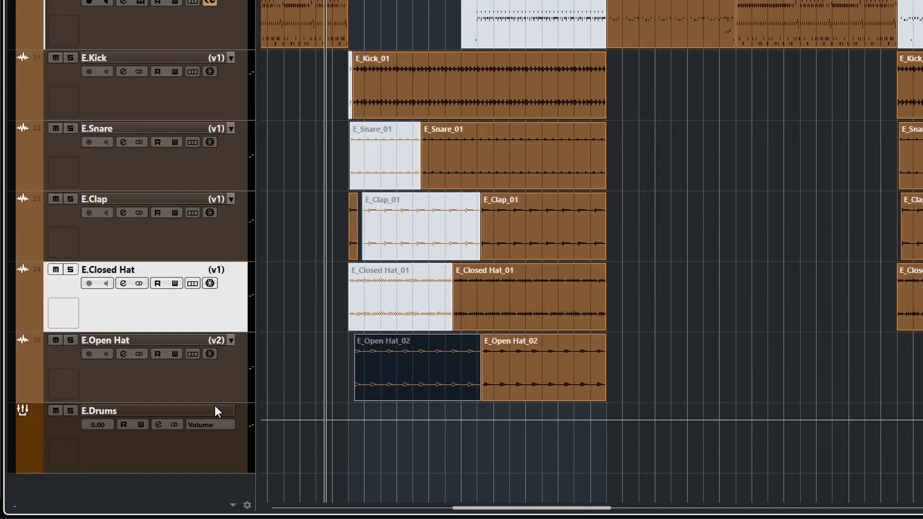
click(231, 340)
click(247, 348)
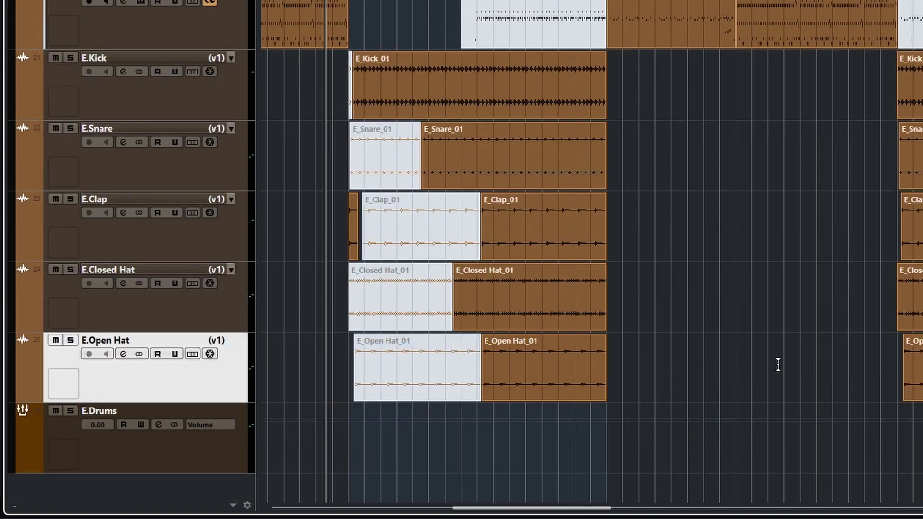
scroll(778, 364, down, 2)
scroll(728, 356, down, 1)
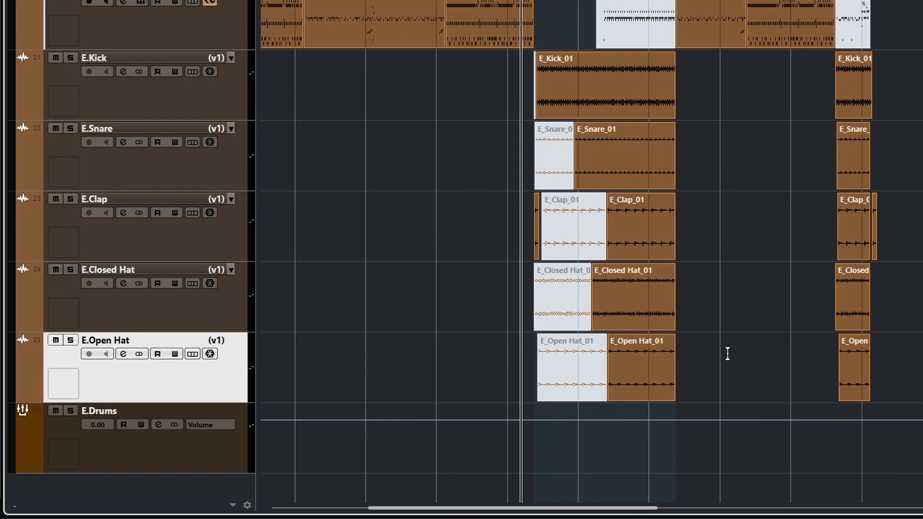
scroll(728, 353, up, 3)
scroll(752, 346, down, 3)
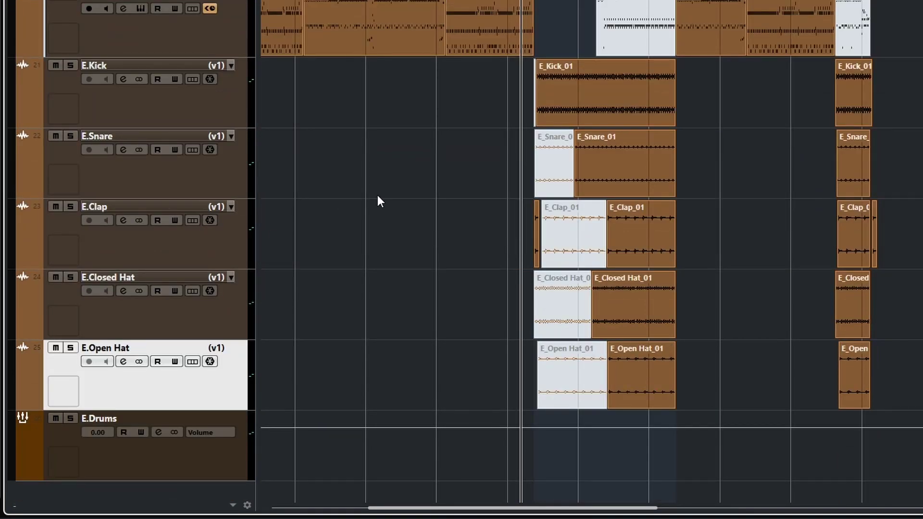
- Collapse the Drums folder track and show the whole song's arrangement in the project timeline
scroll(629, 330, up, 3)
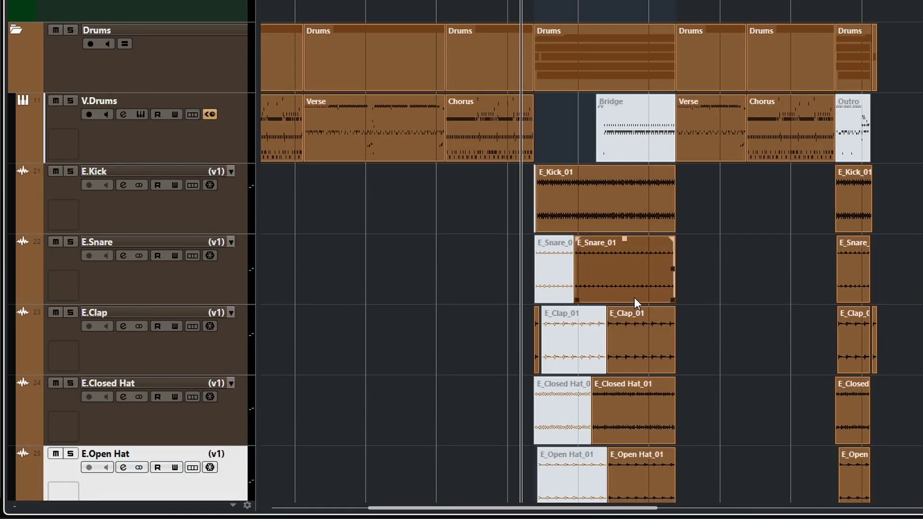
scroll(633, 299, down, 3)
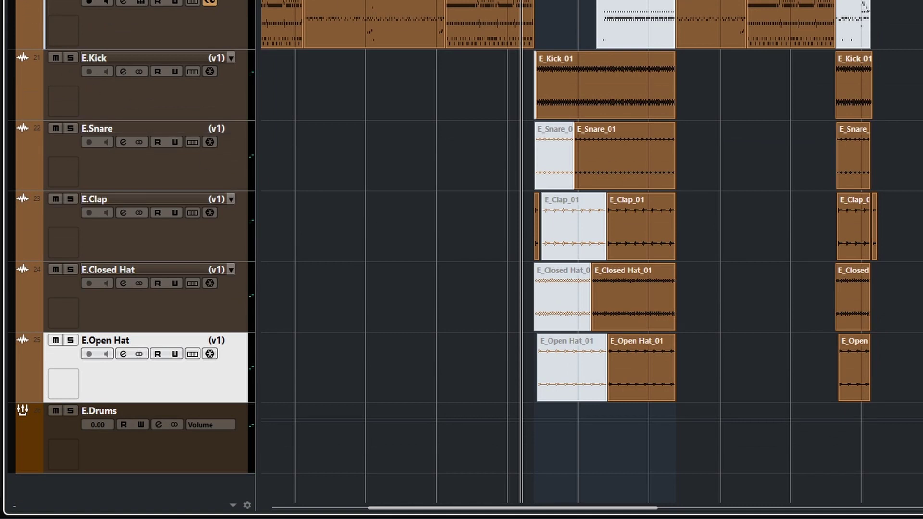
scroll(327, 164, up, 6)
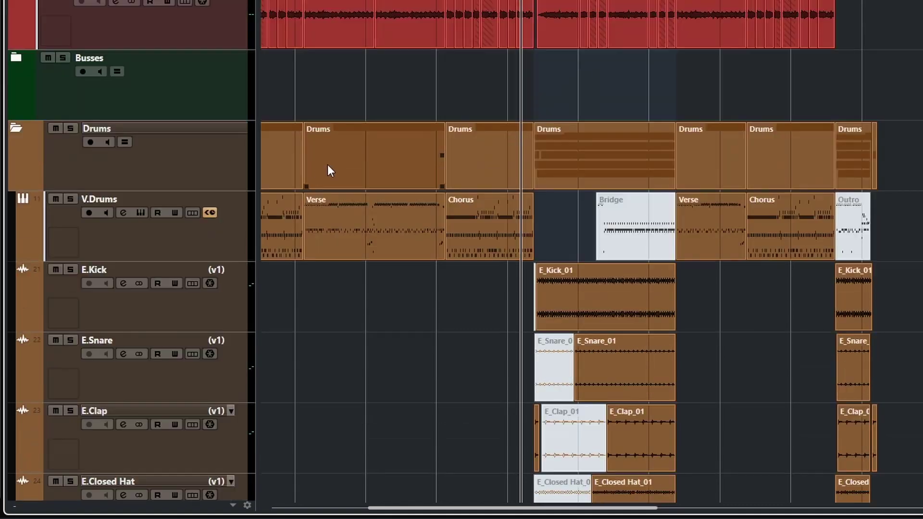
click(19, 127)
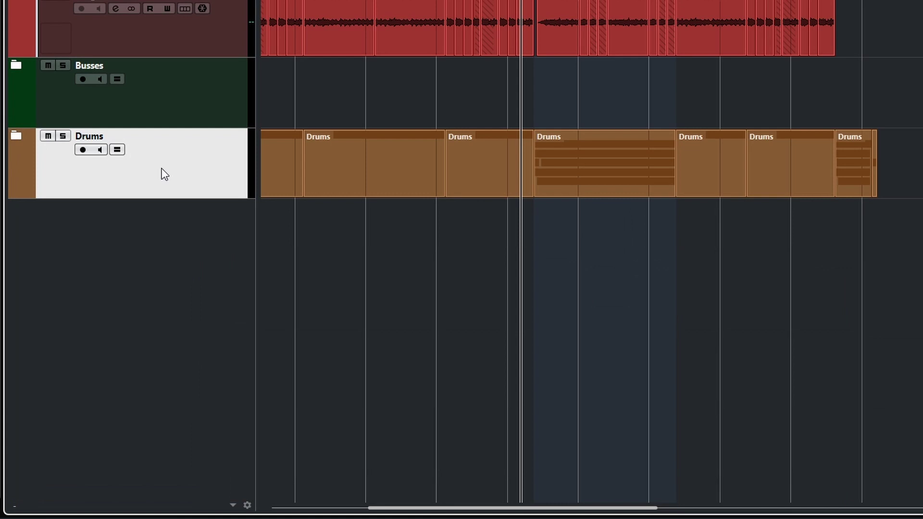
key(g)
key(g)
key(g)
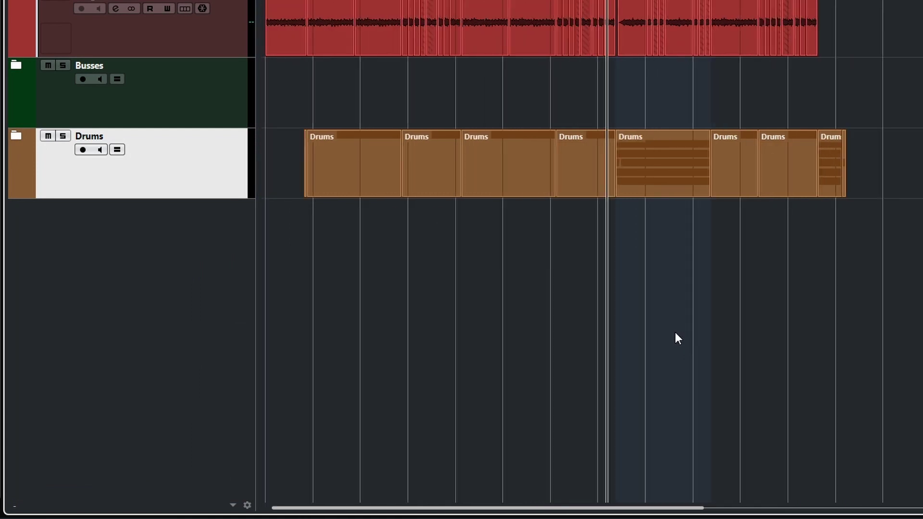
key(g)
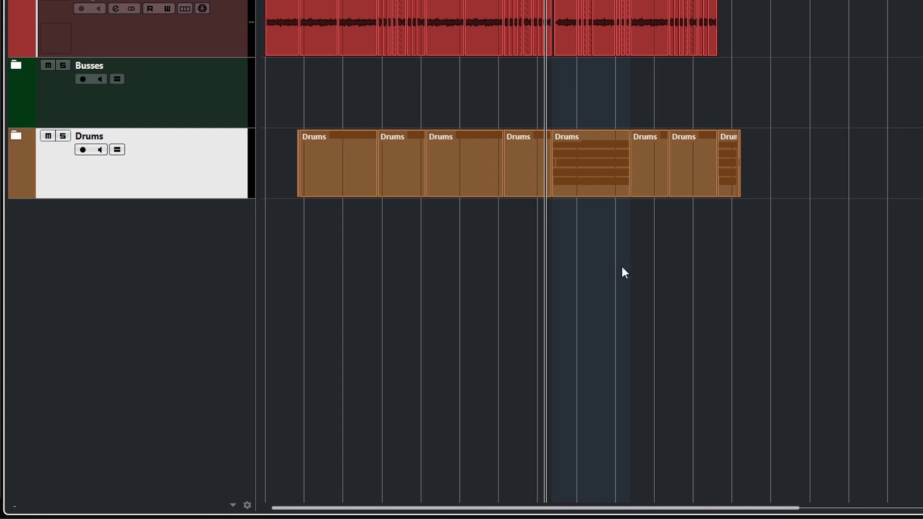